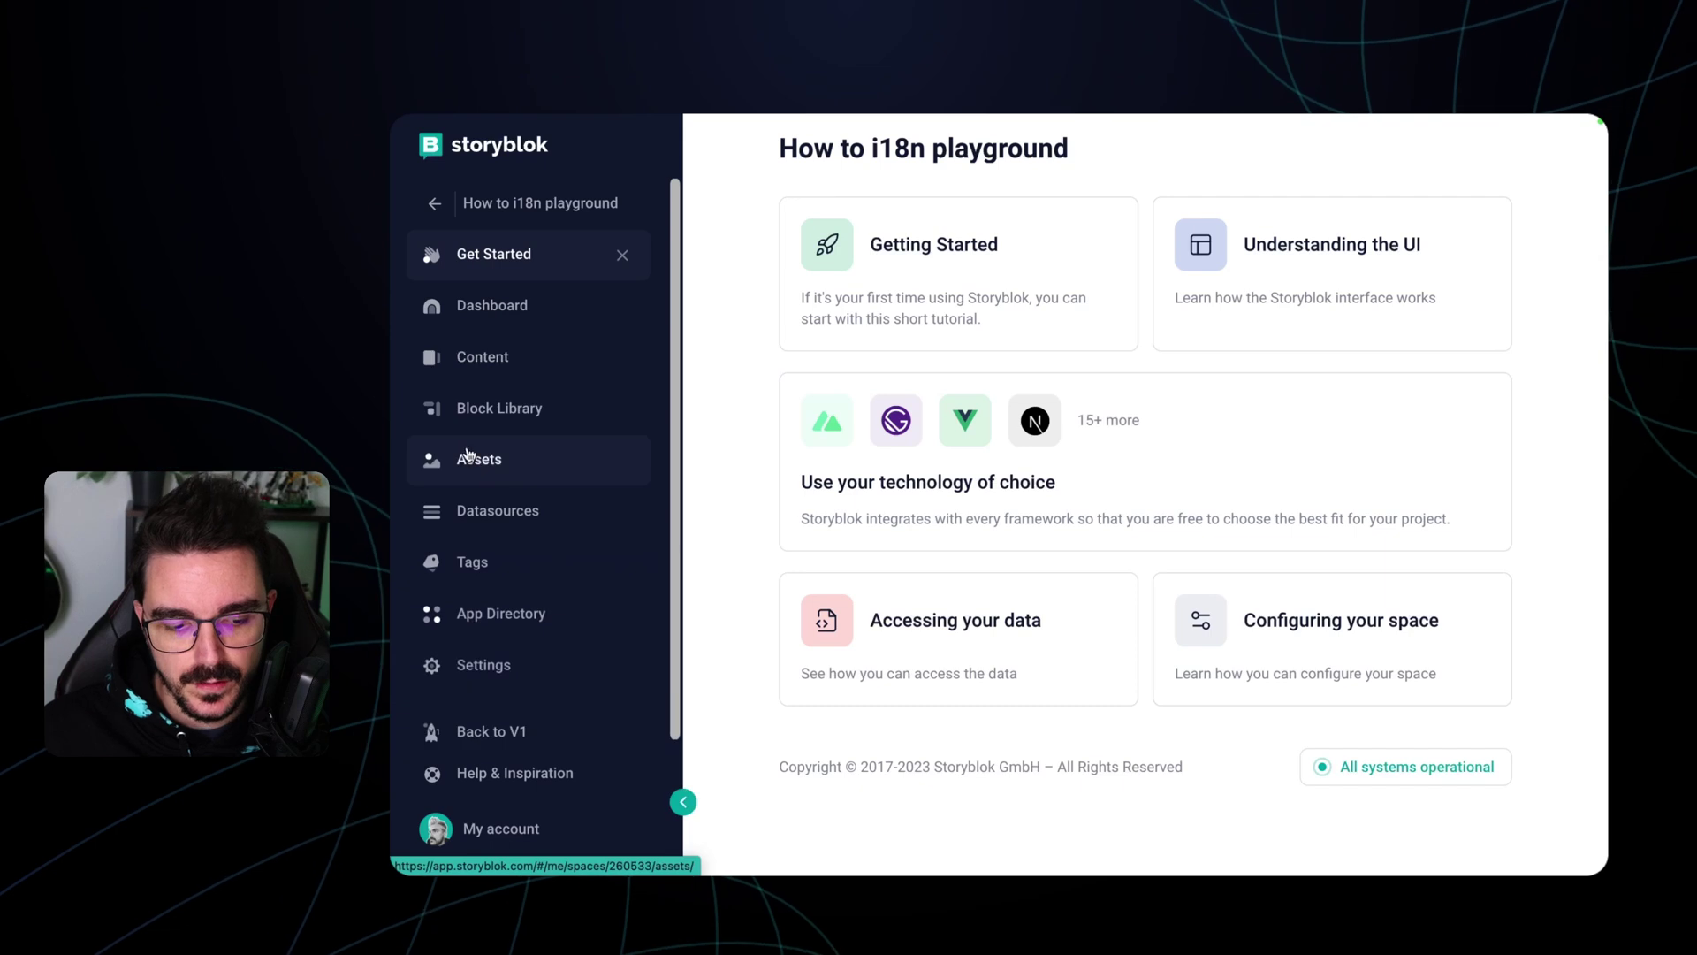
# - Open Settings from the sidebar to show the How to i18n playground space details
pyautogui.click(500, 665)
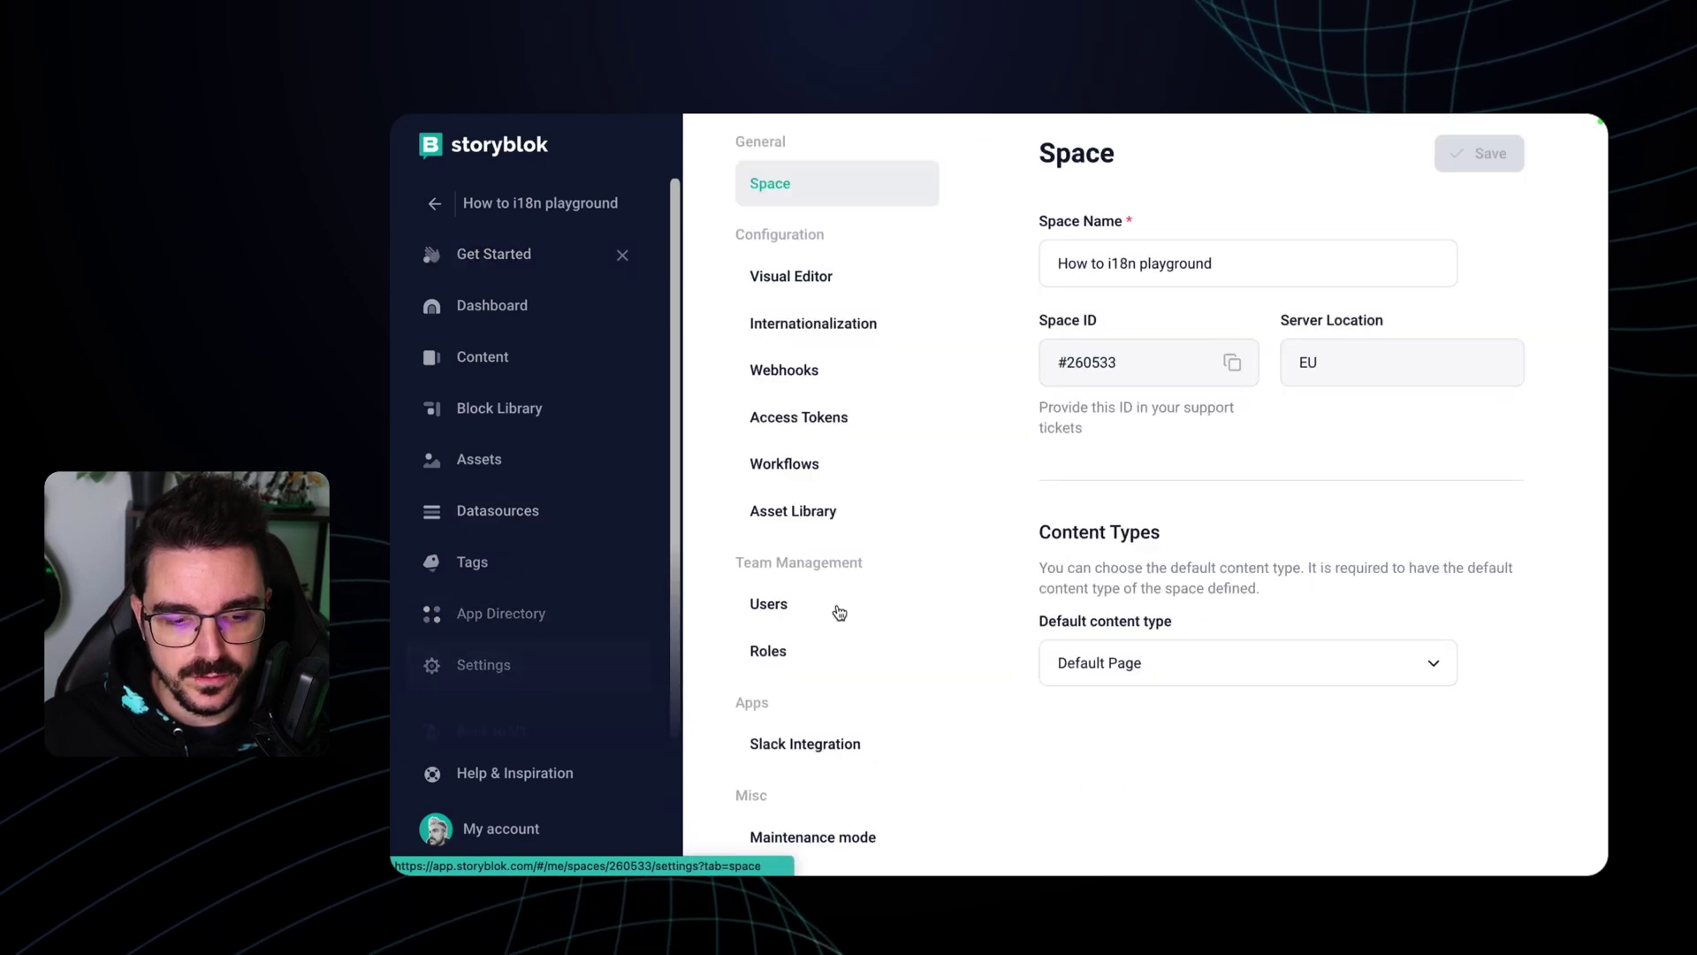
# - Under Internationalization, add German (de) as a language beside Default
pyautogui.click(821, 324)
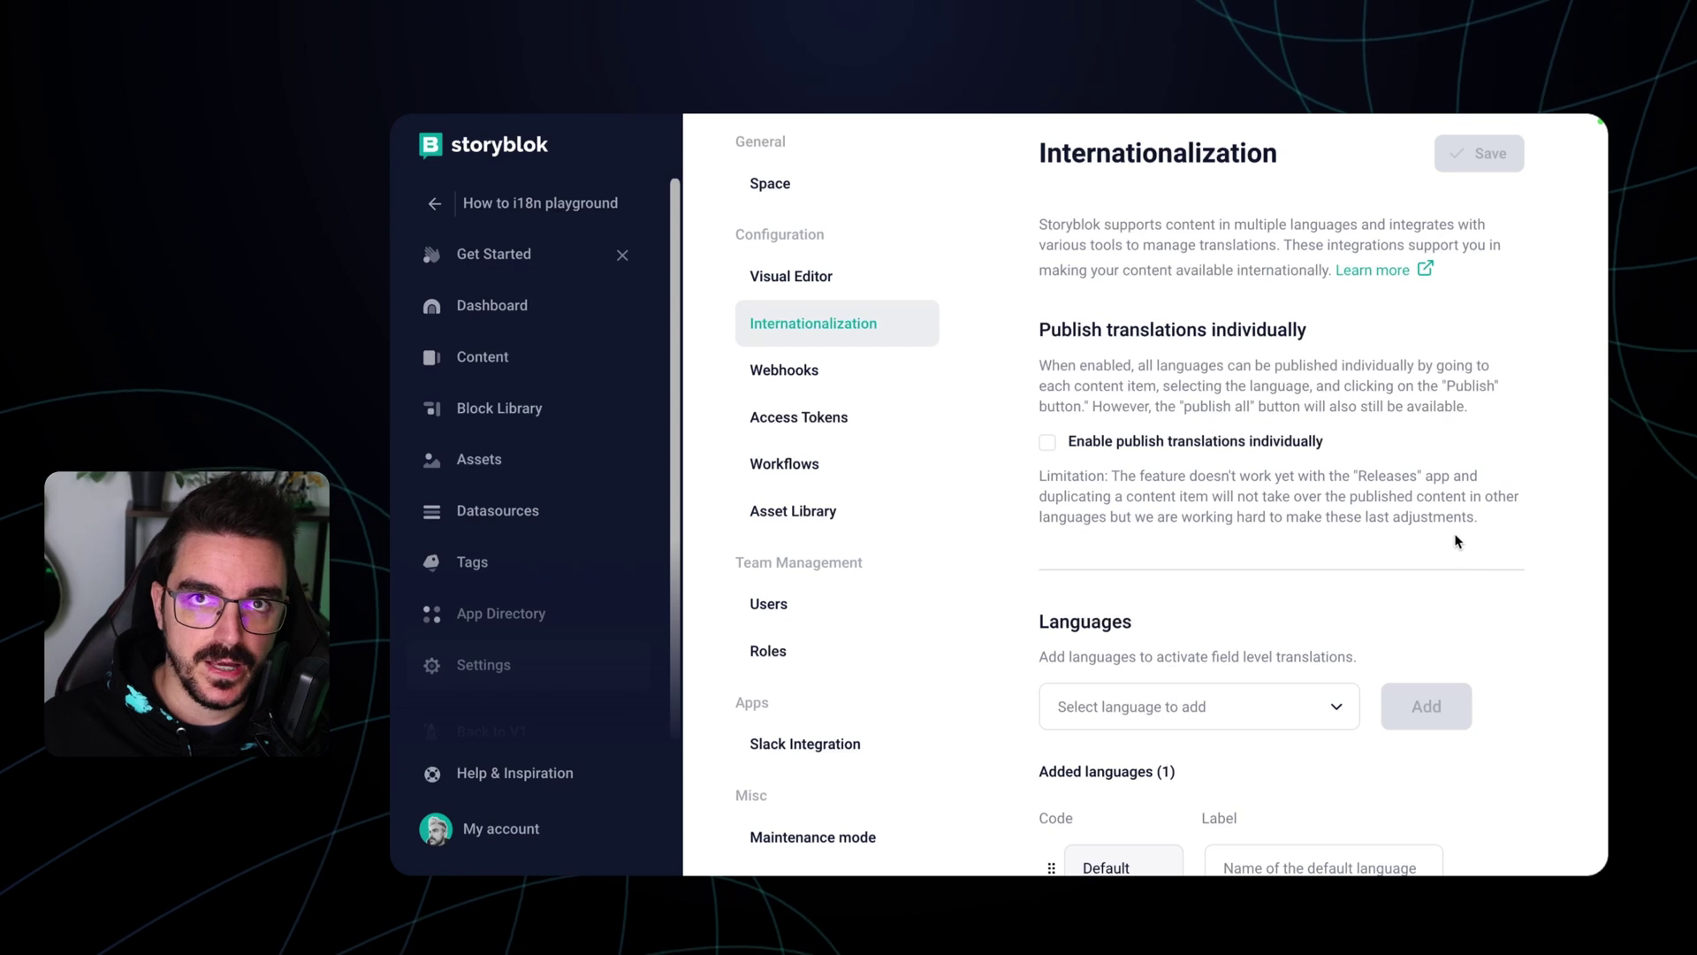
pyautogui.scroll(-3, 1457, 541)
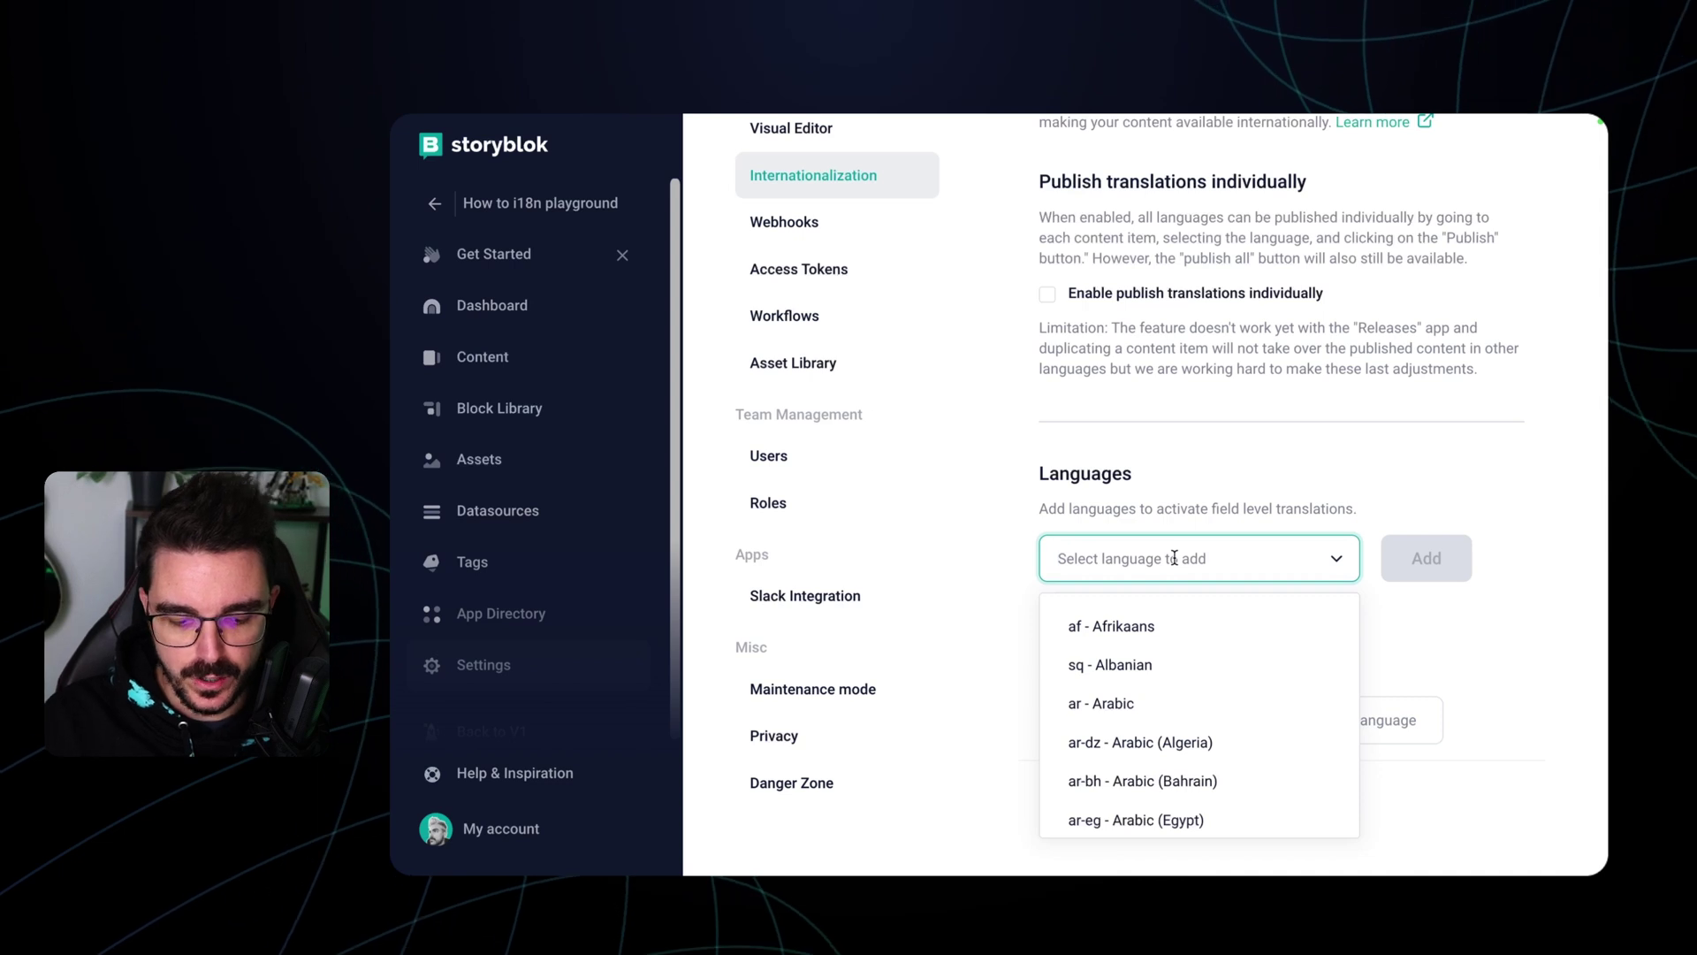
pyautogui.write('e')
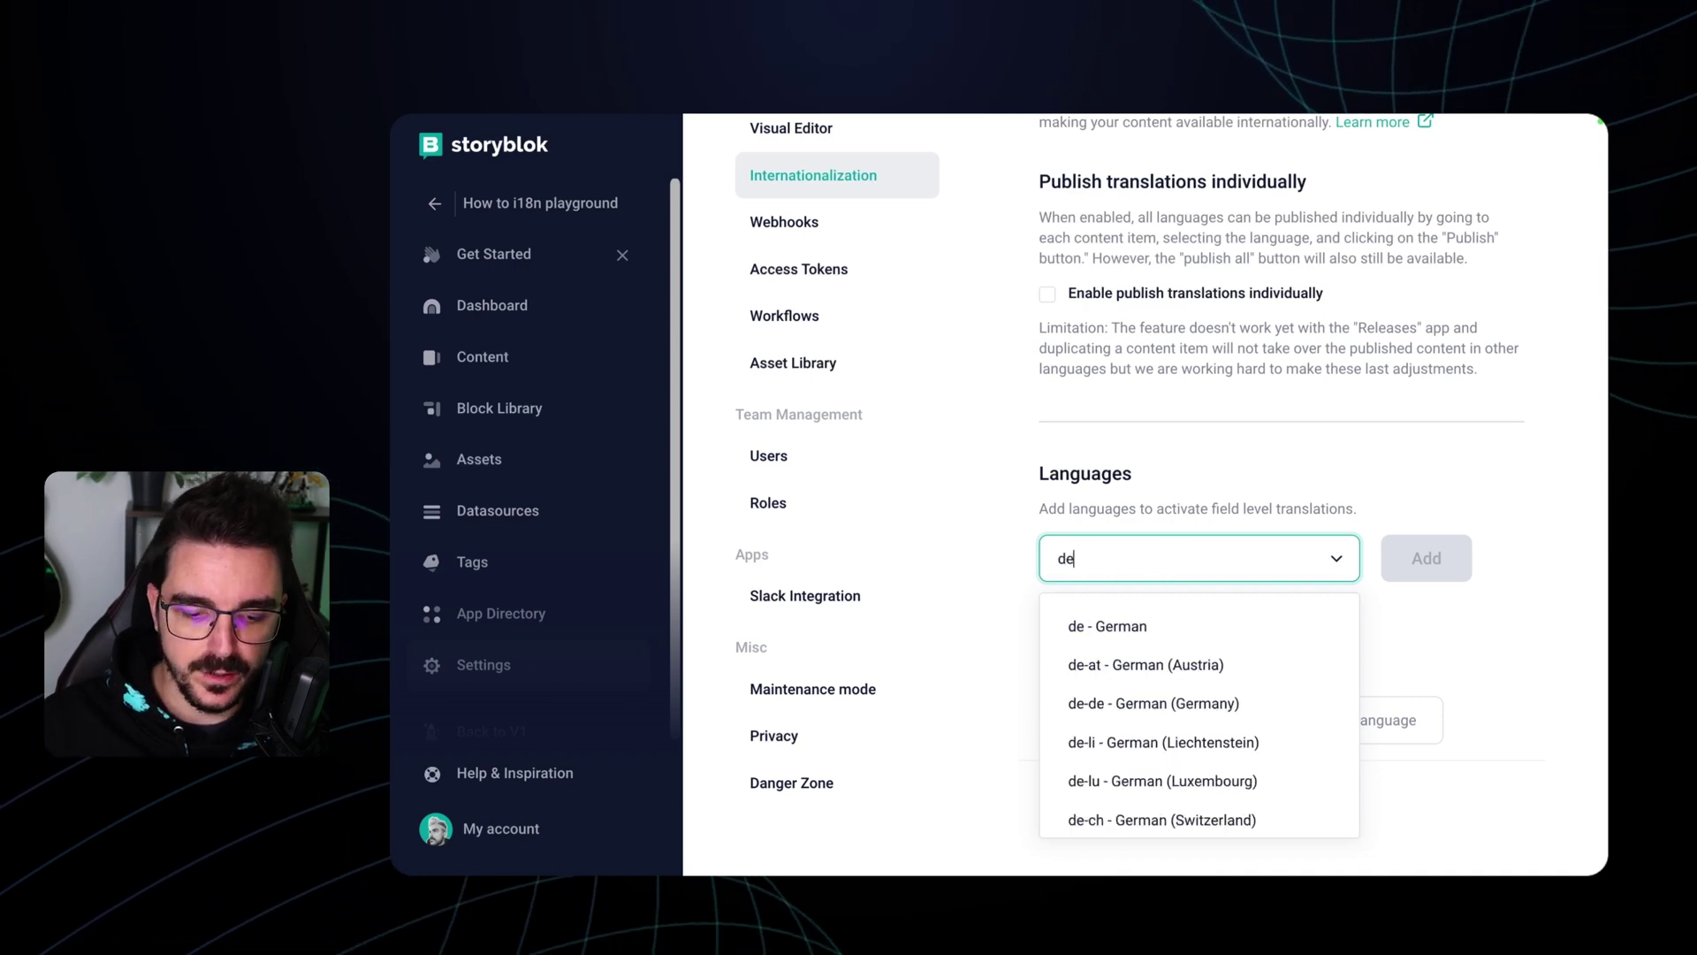
pyautogui.click(1148, 628)
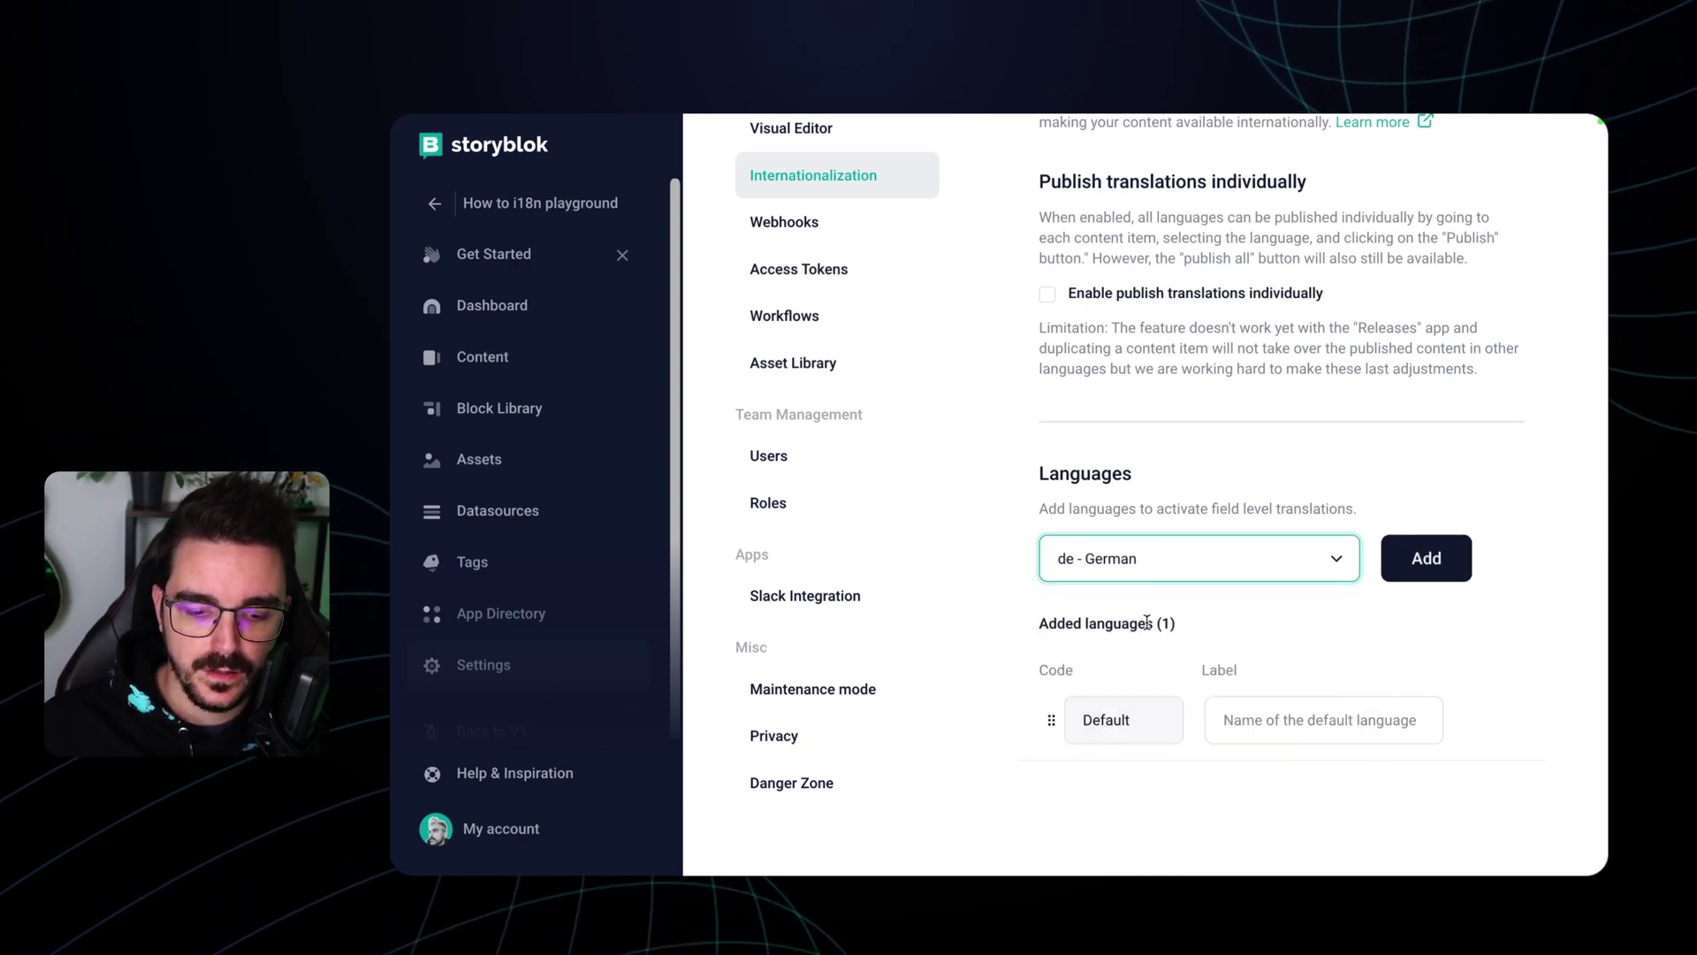
pyautogui.click(1433, 562)
pyautogui.scroll(-1, 1455, 665)
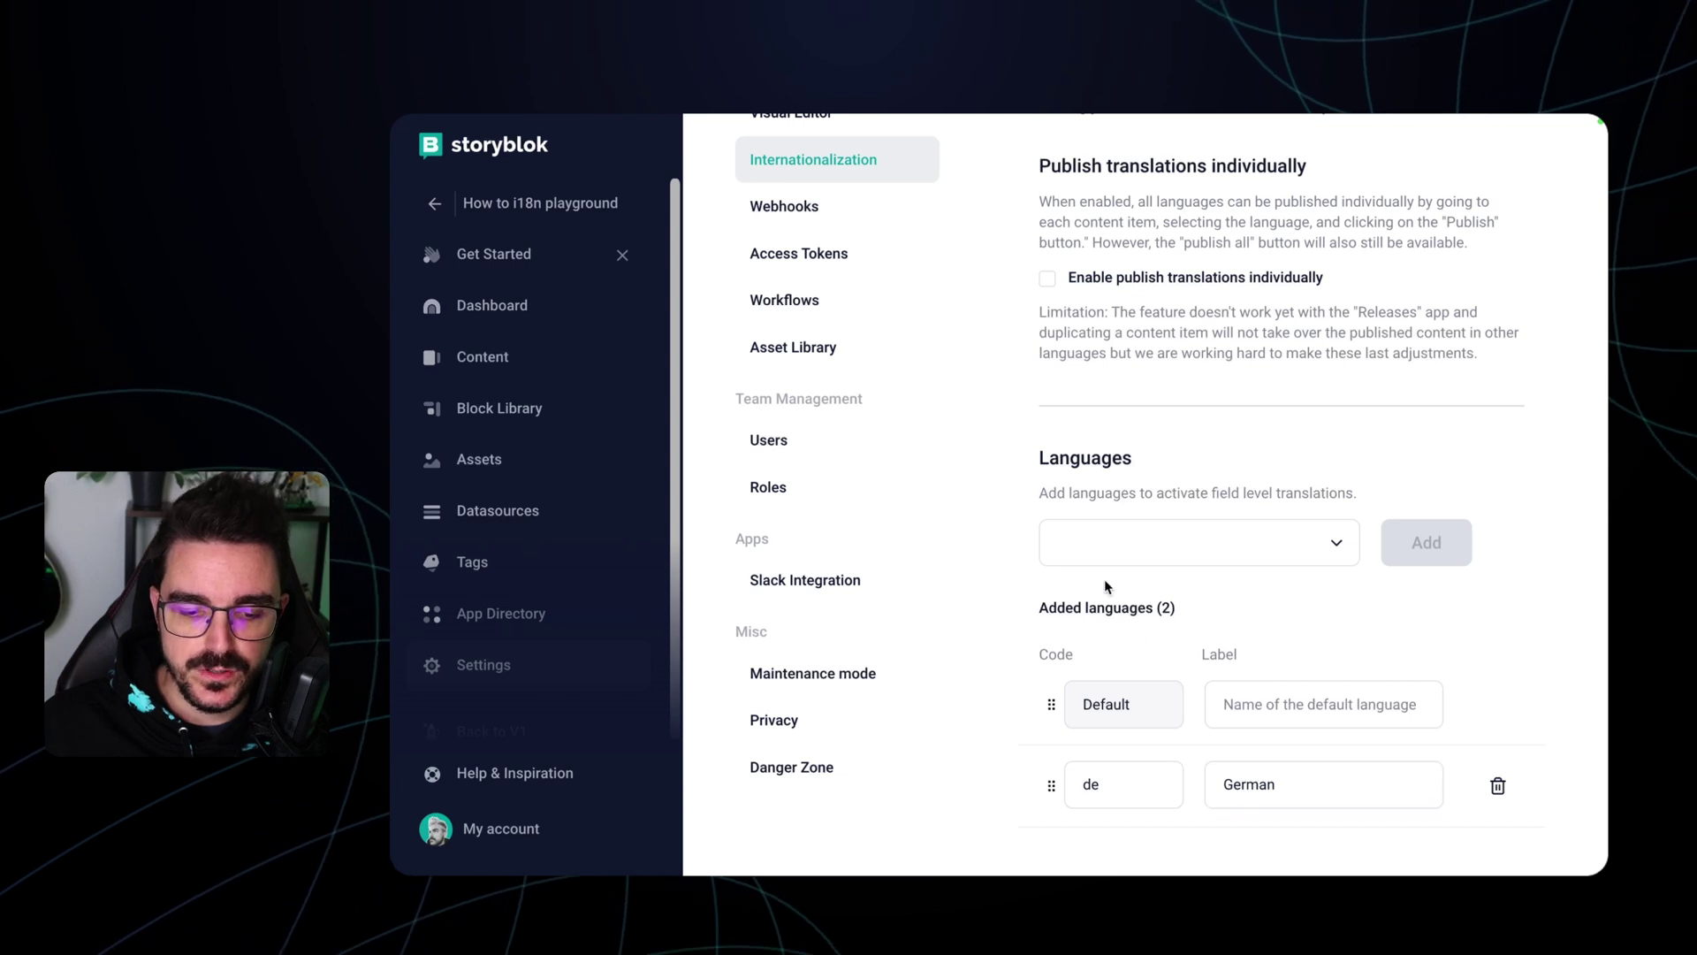
# - Add Spanish (es) to the space's languages
pyautogui.click(1116, 545)
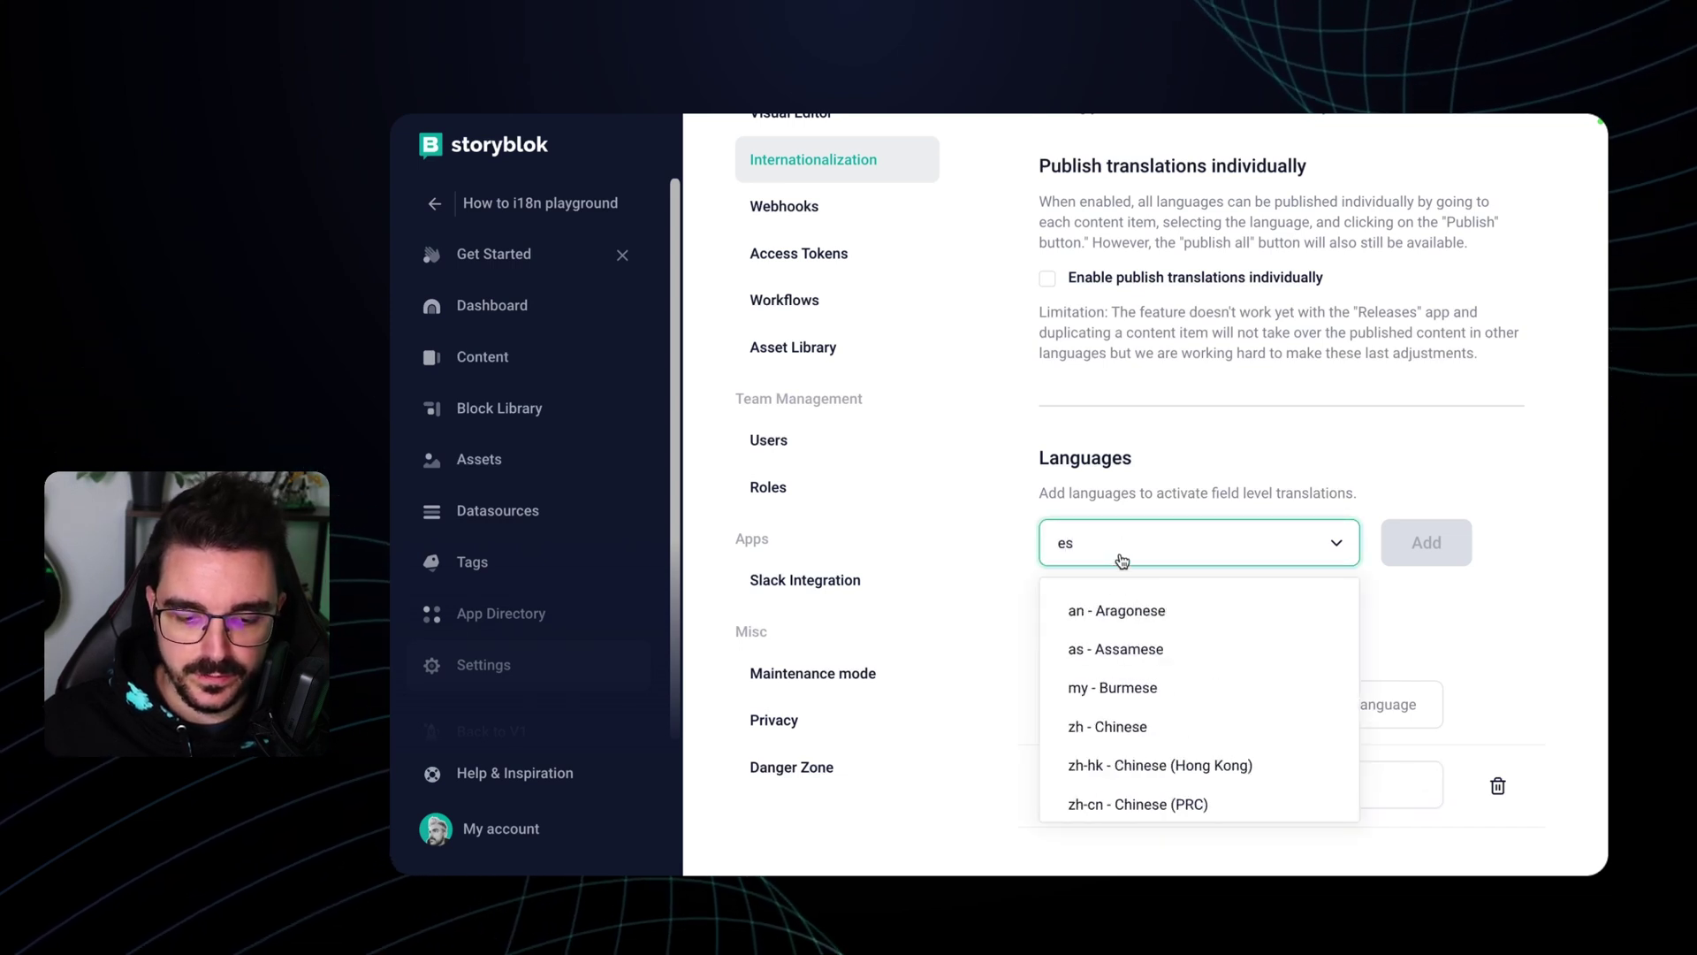
pyautogui.scroll(-5, 1175, 701)
pyautogui.scroll(-3, 1177, 701)
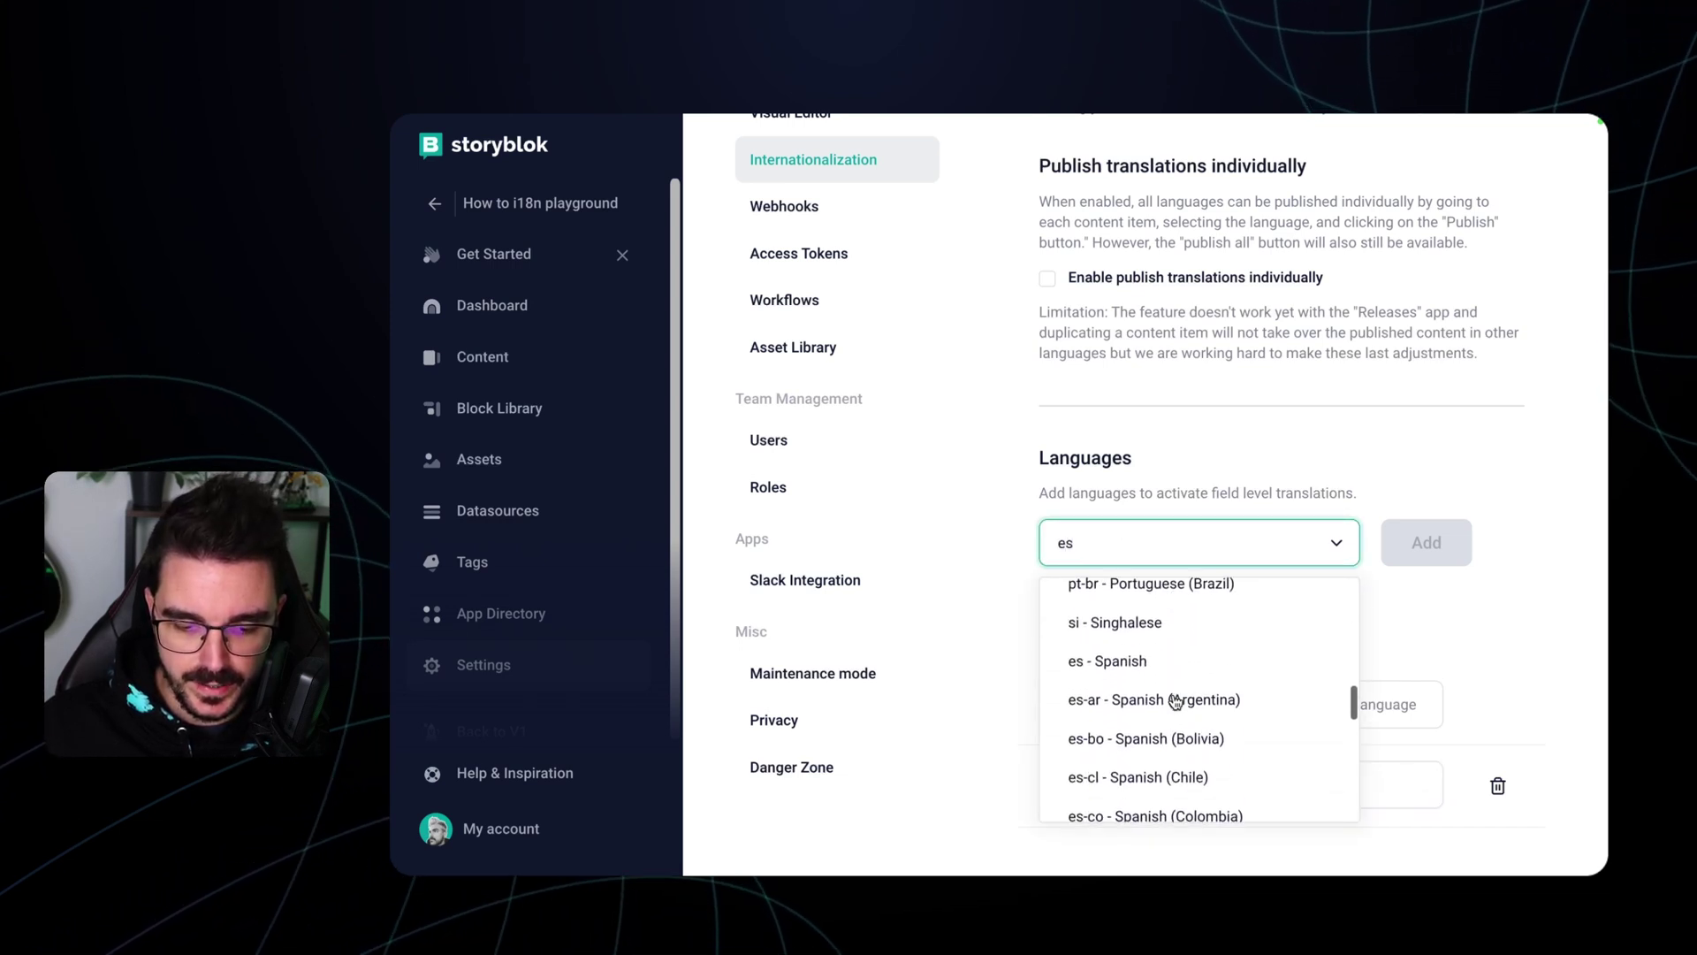
pyautogui.click(1105, 599)
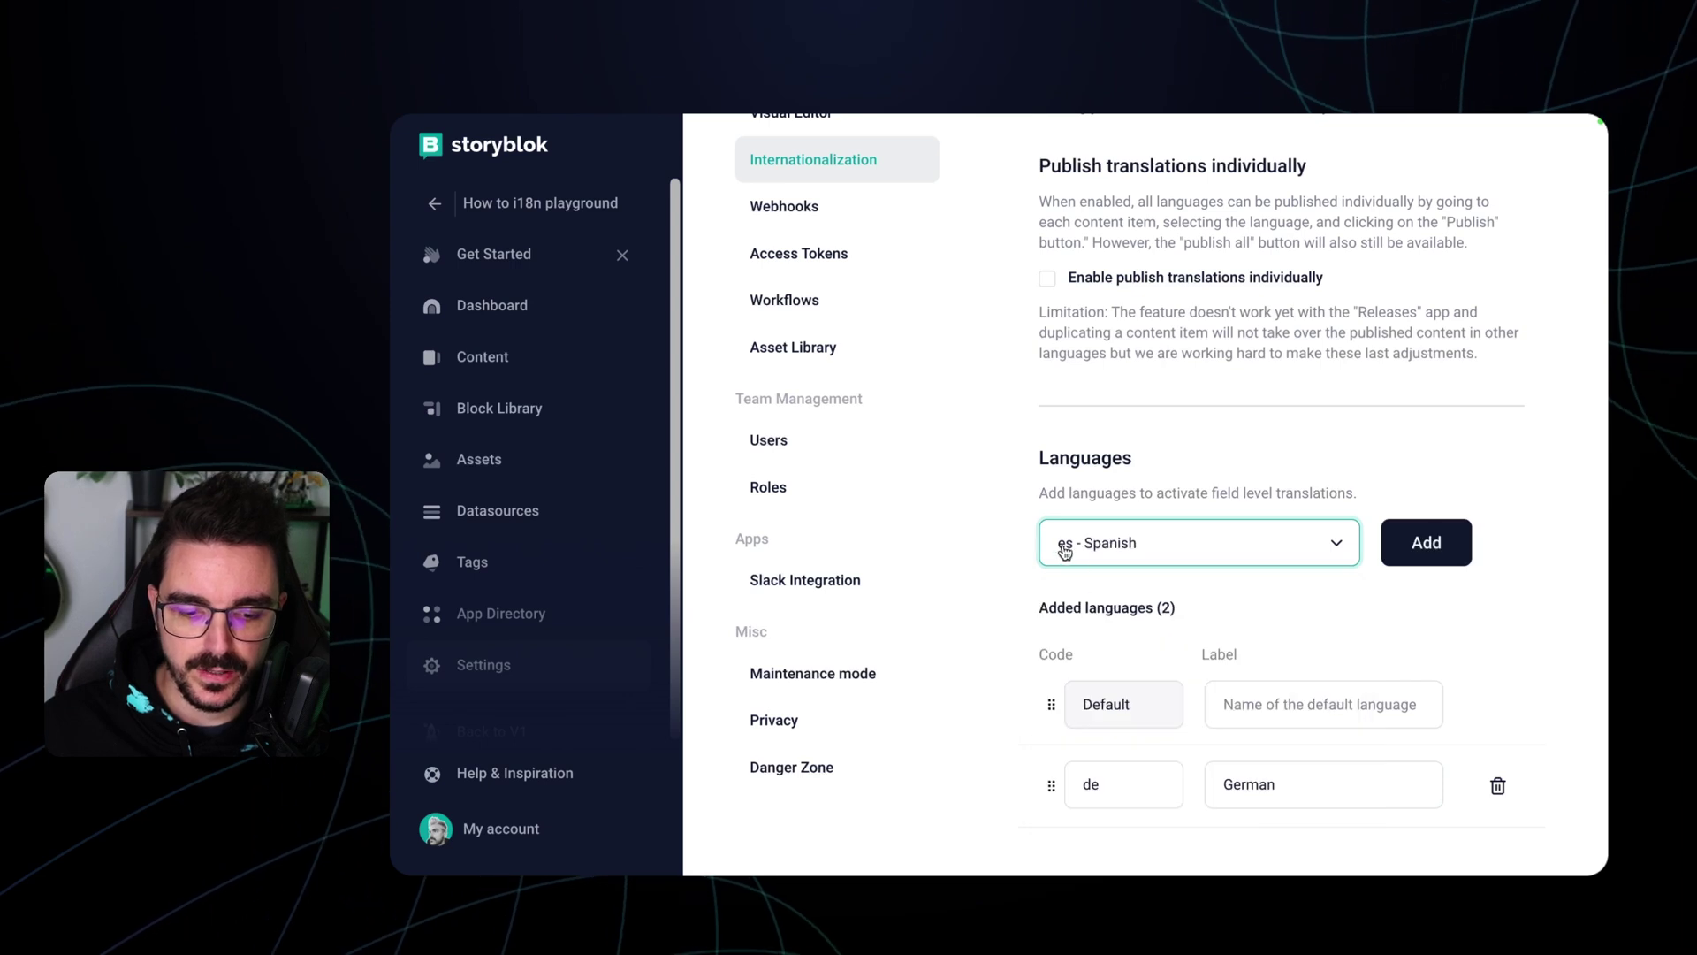
pyautogui.click(1421, 552)
pyautogui.scroll(-1, 1326, 659)
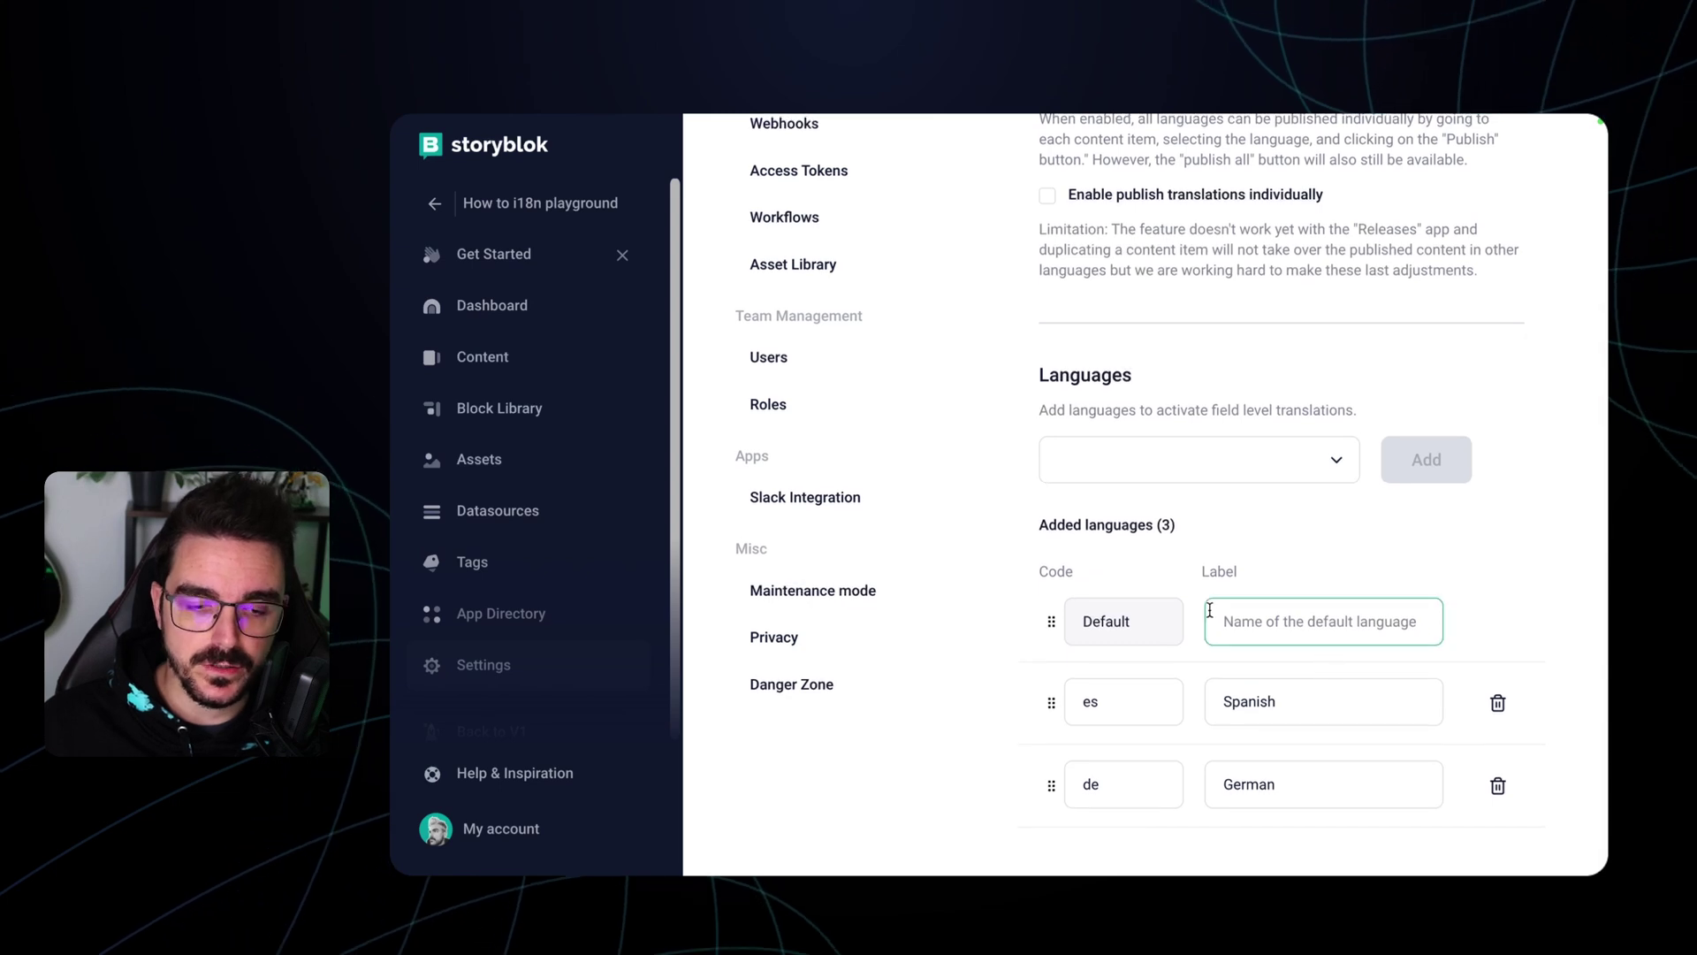
# - Add French (Belgium) (fr-be) and save the language settings
pyautogui.click(1115, 460)
pyautogui.write('fr')
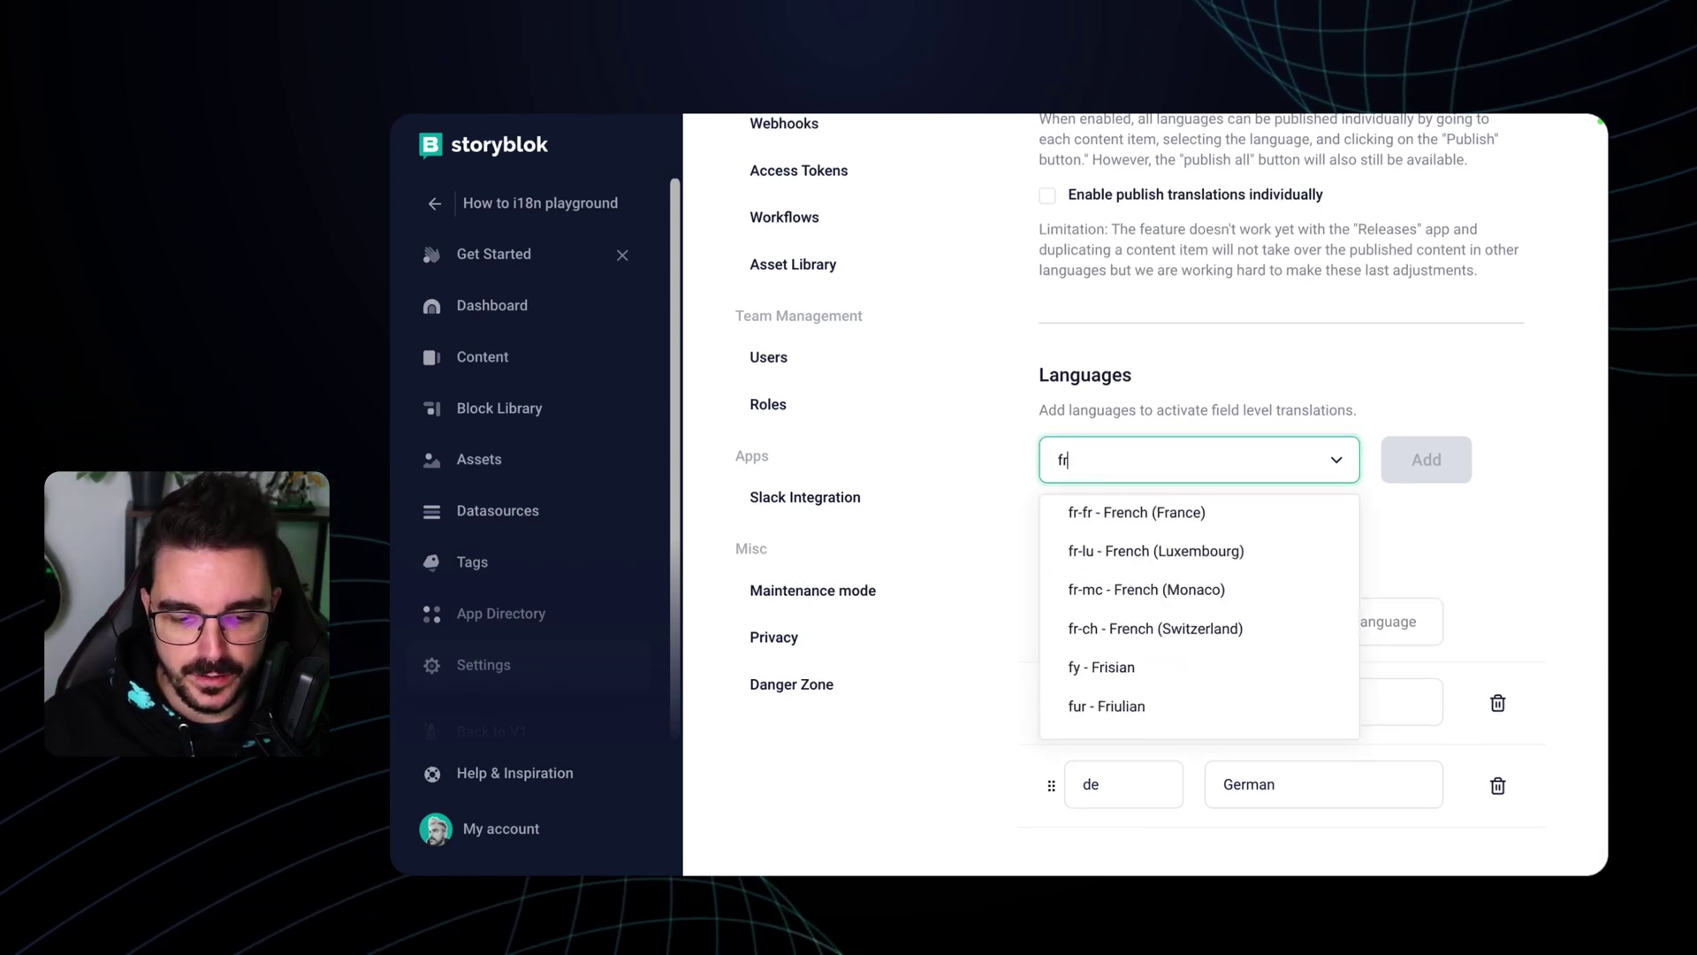
pyautogui.scroll(2, 1167, 628)
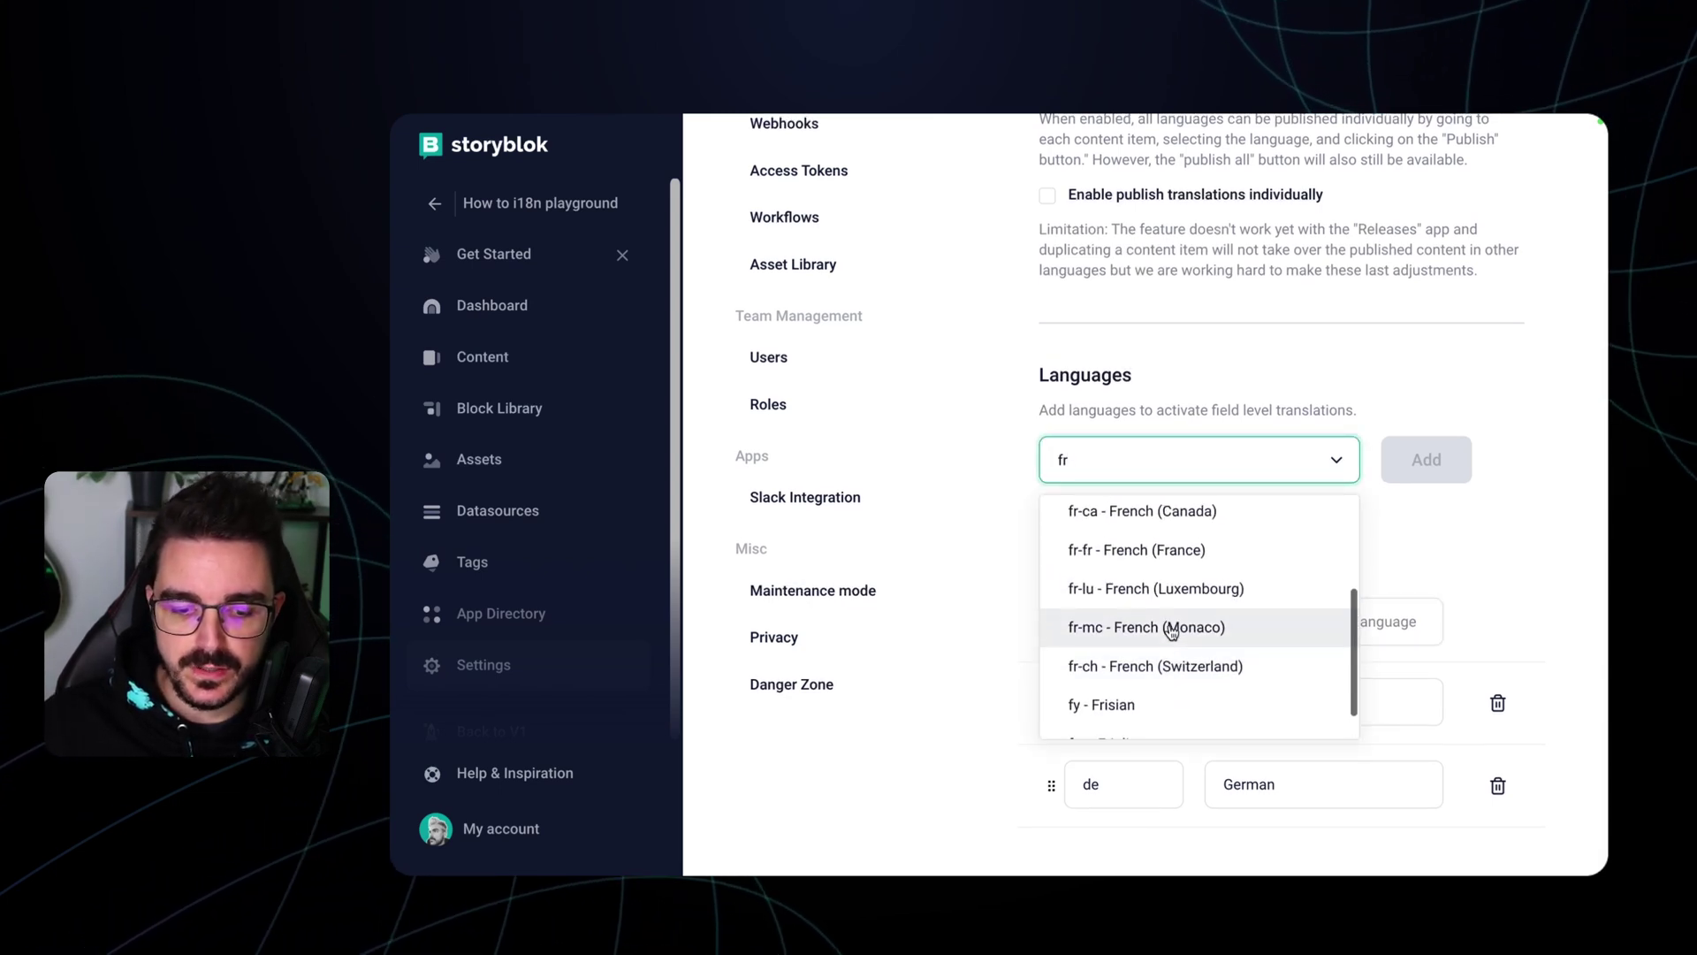
pyautogui.scroll(1, 1172, 630)
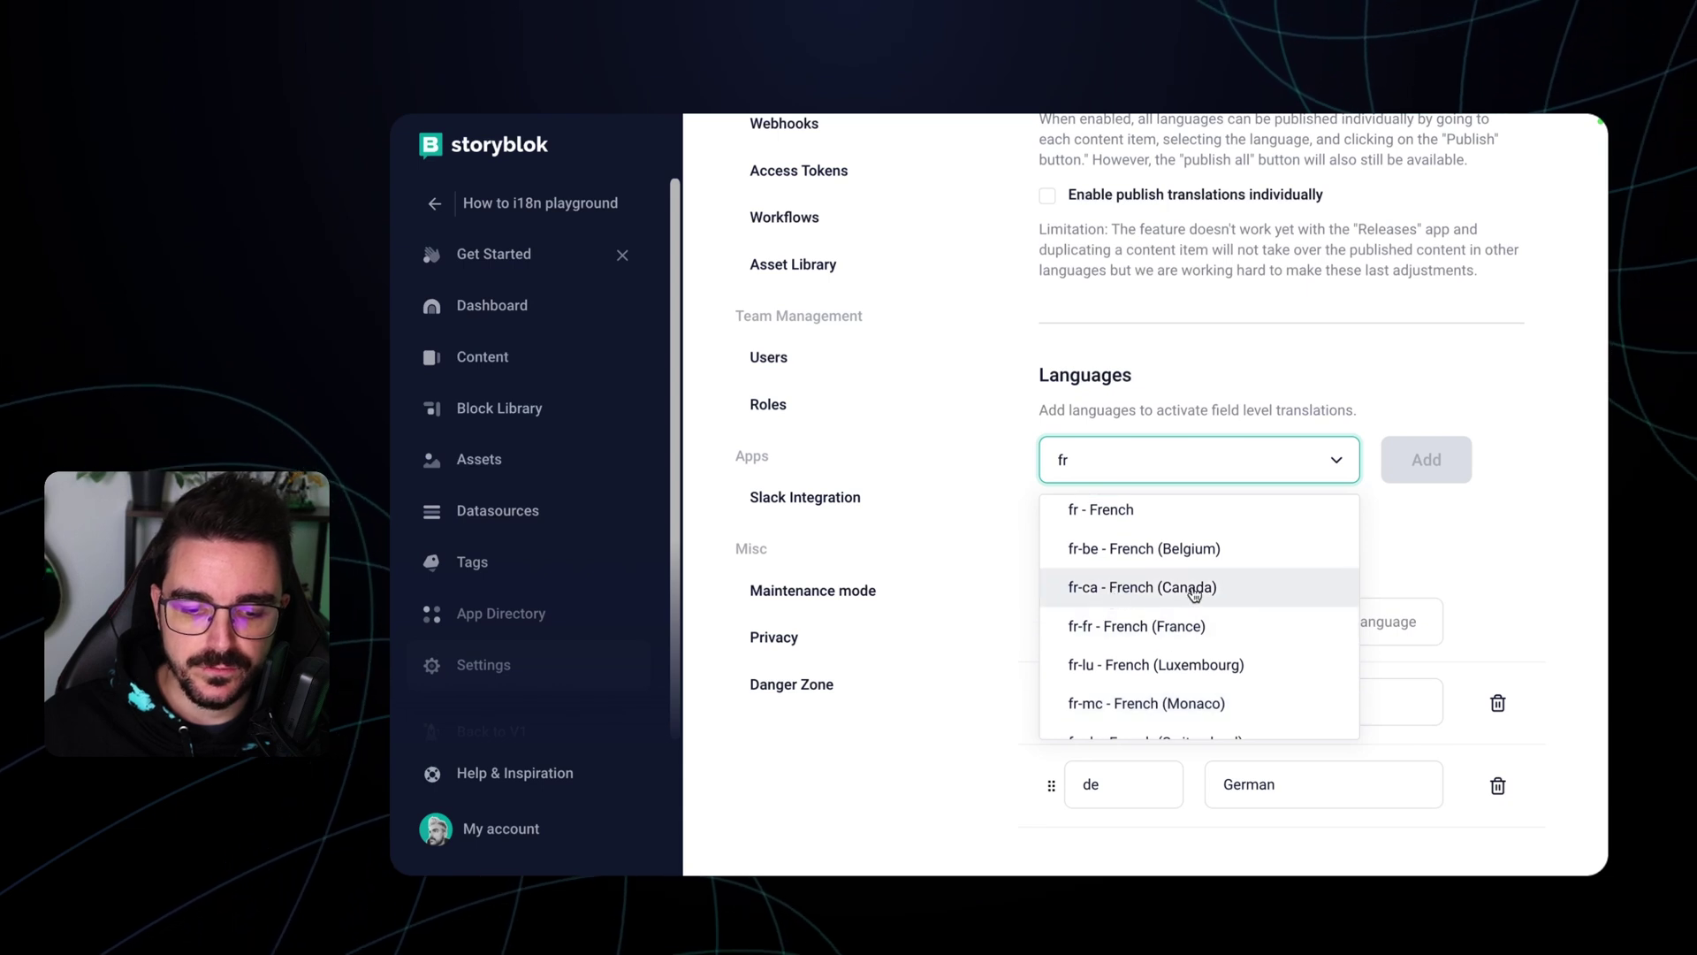
pyautogui.scroll(-1, 1171, 570)
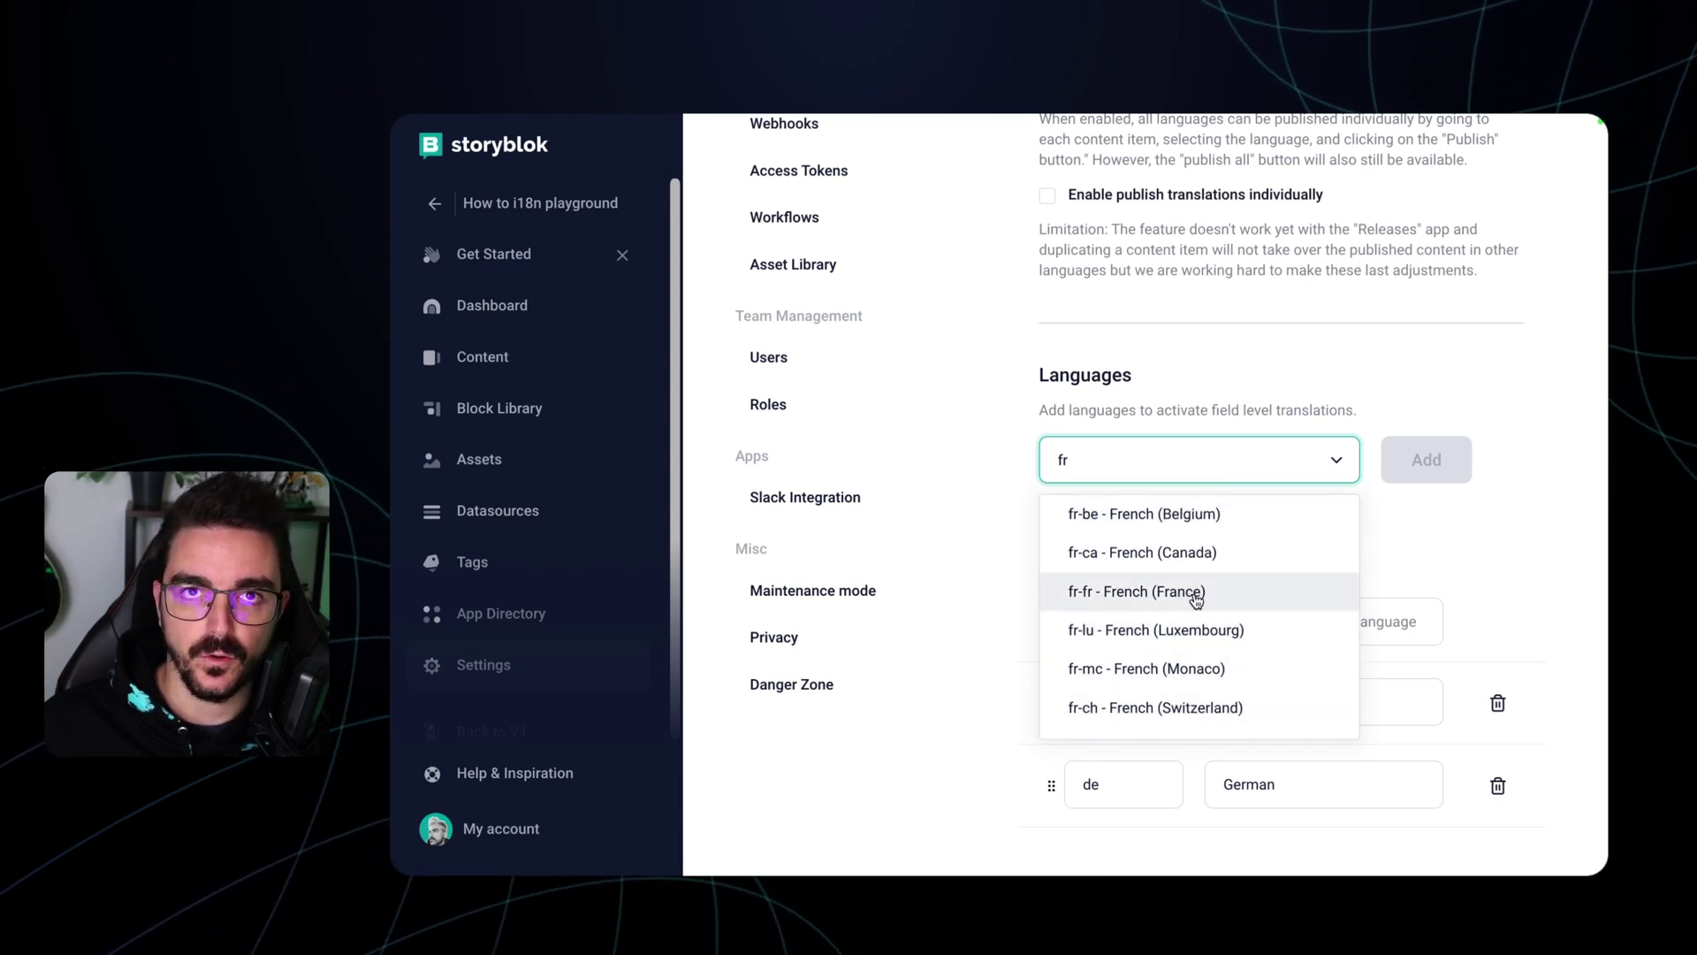
pyautogui.scroll(1, 1202, 601)
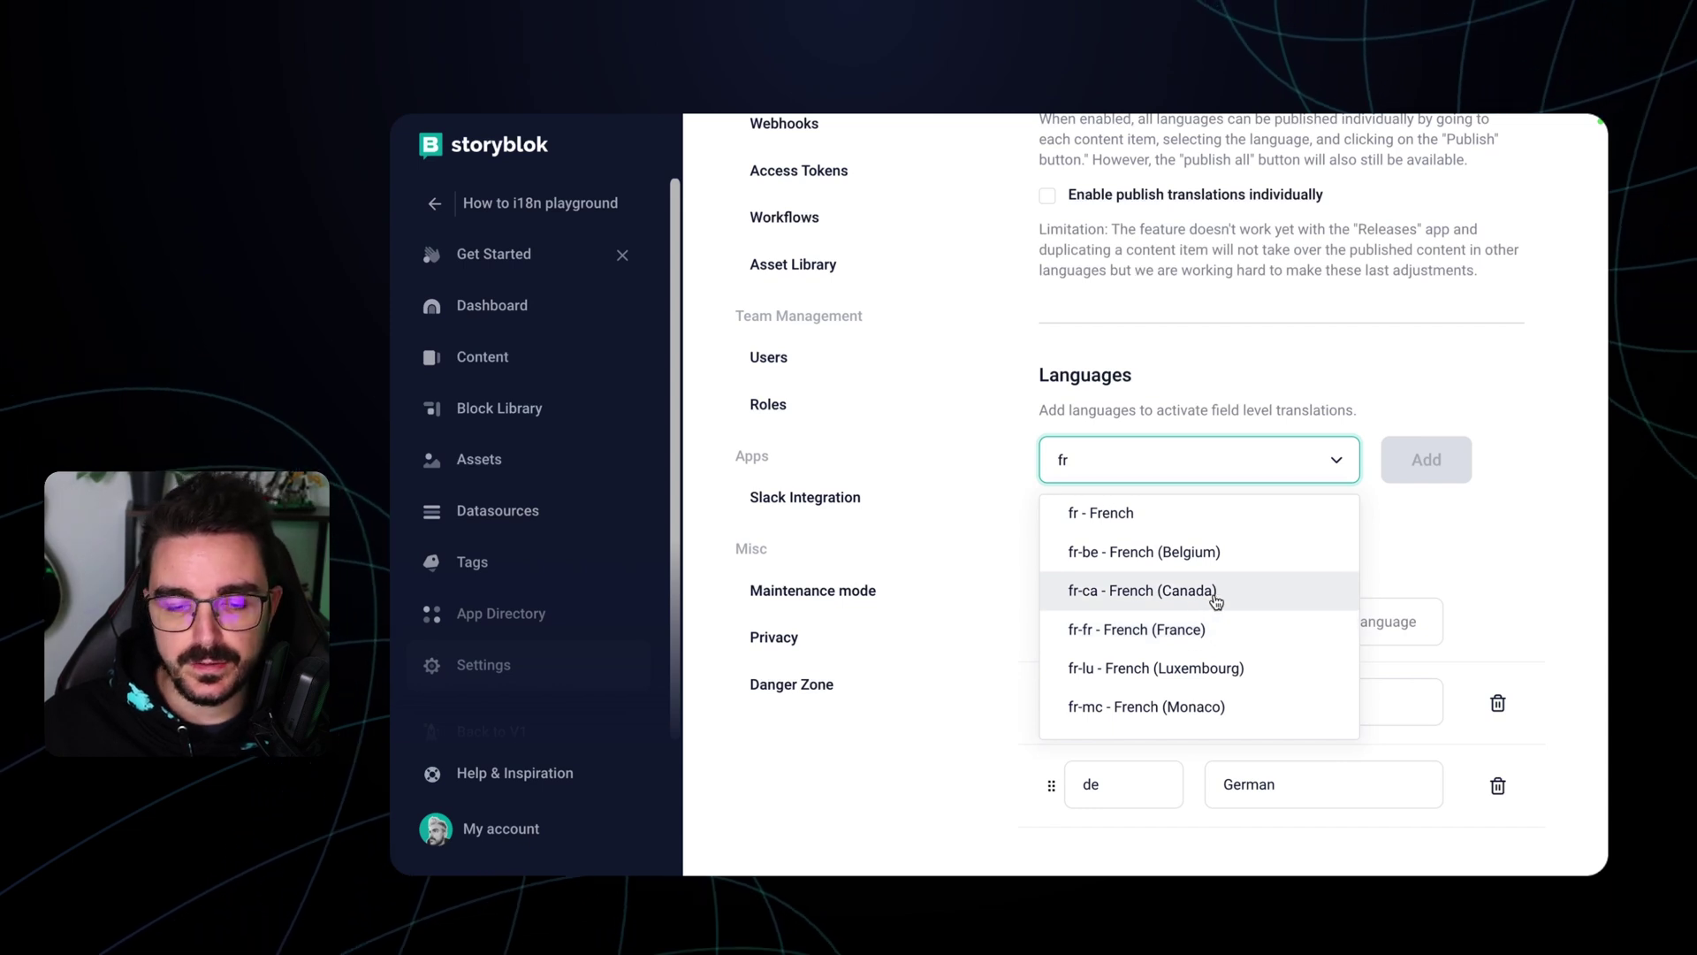
pyautogui.click(1202, 552)
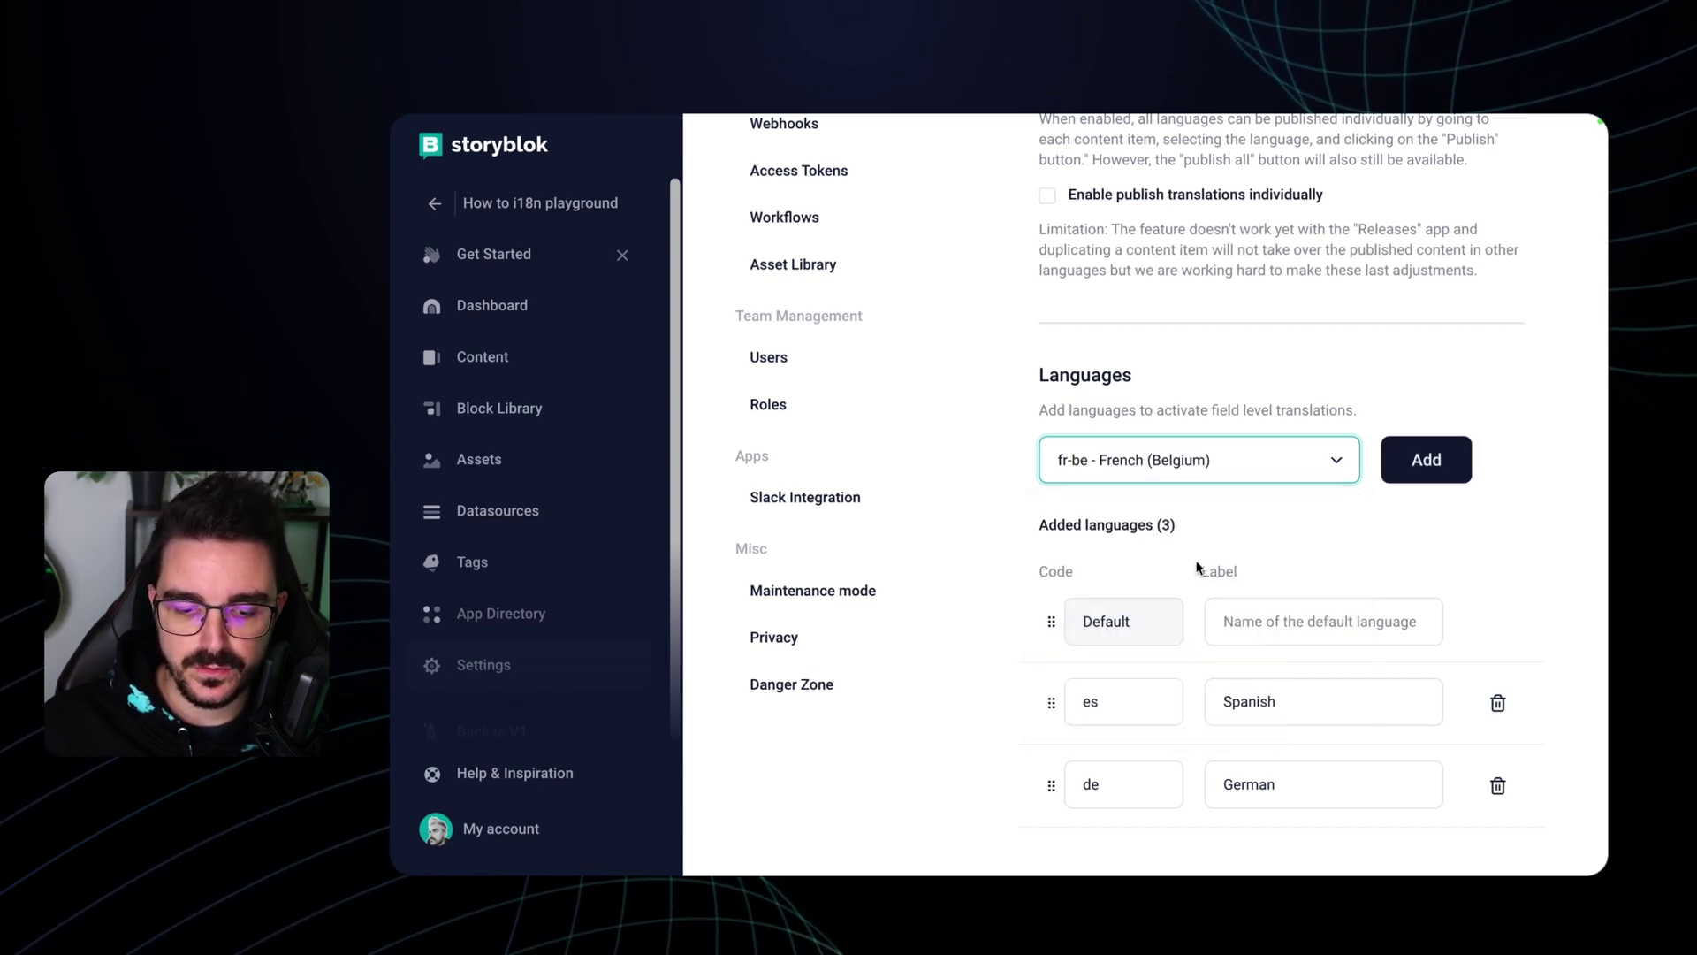
pyautogui.click(1429, 457)
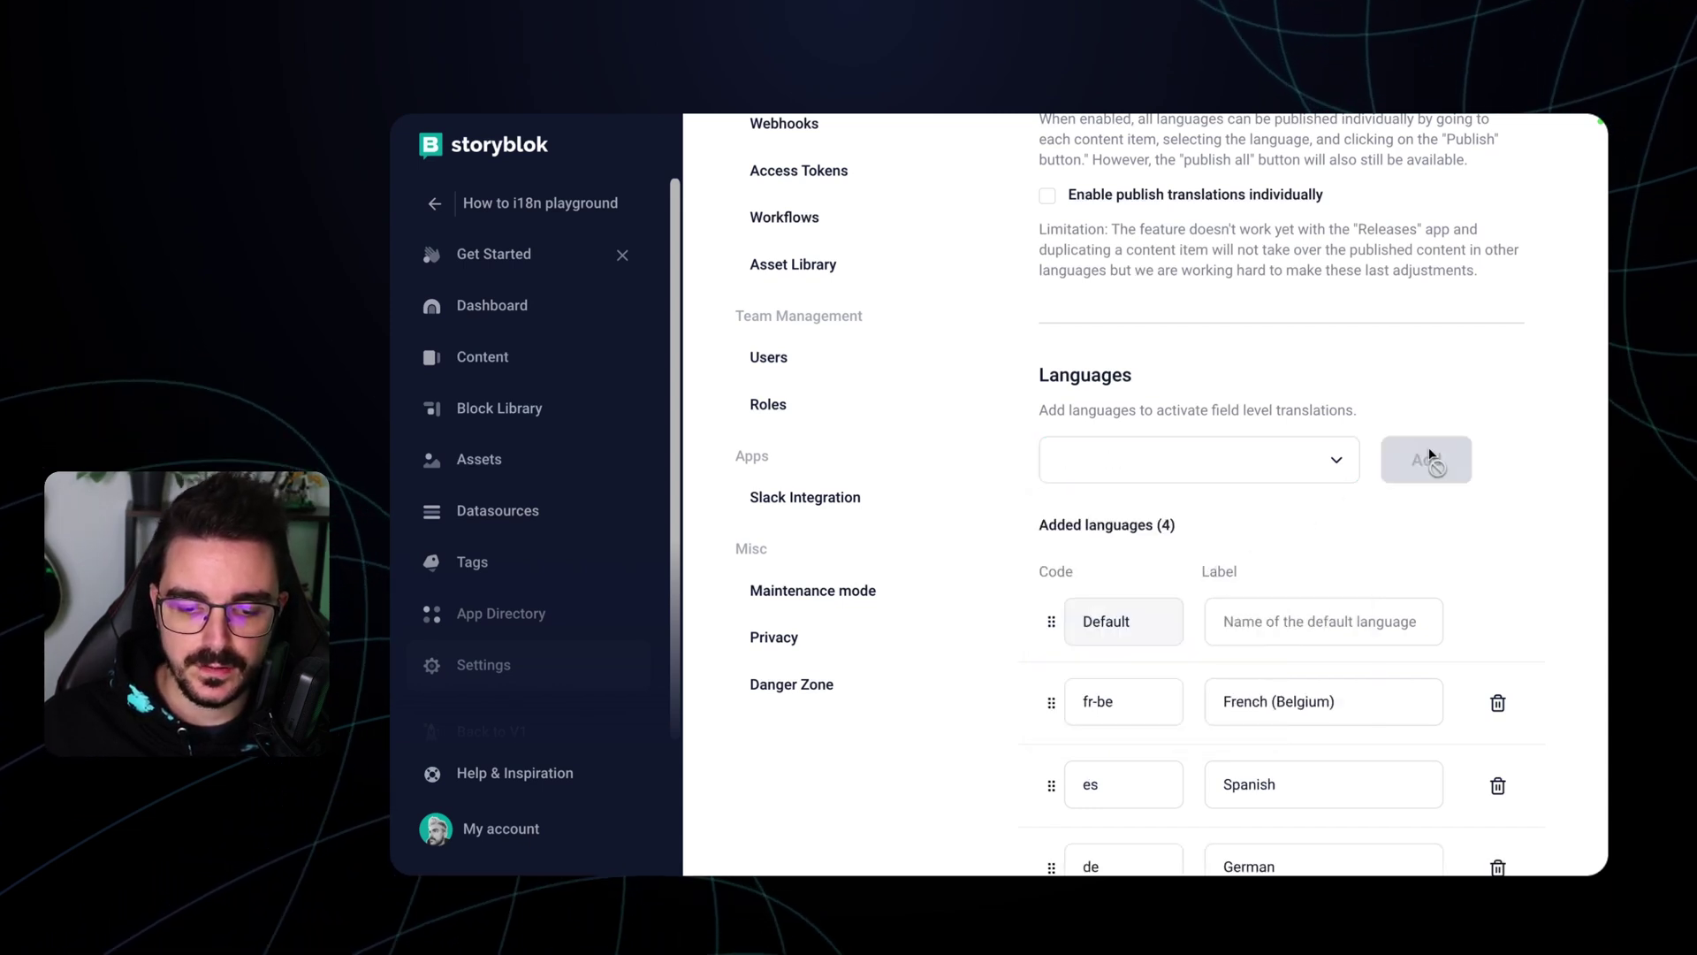
pyautogui.scroll(-1, 1449, 590)
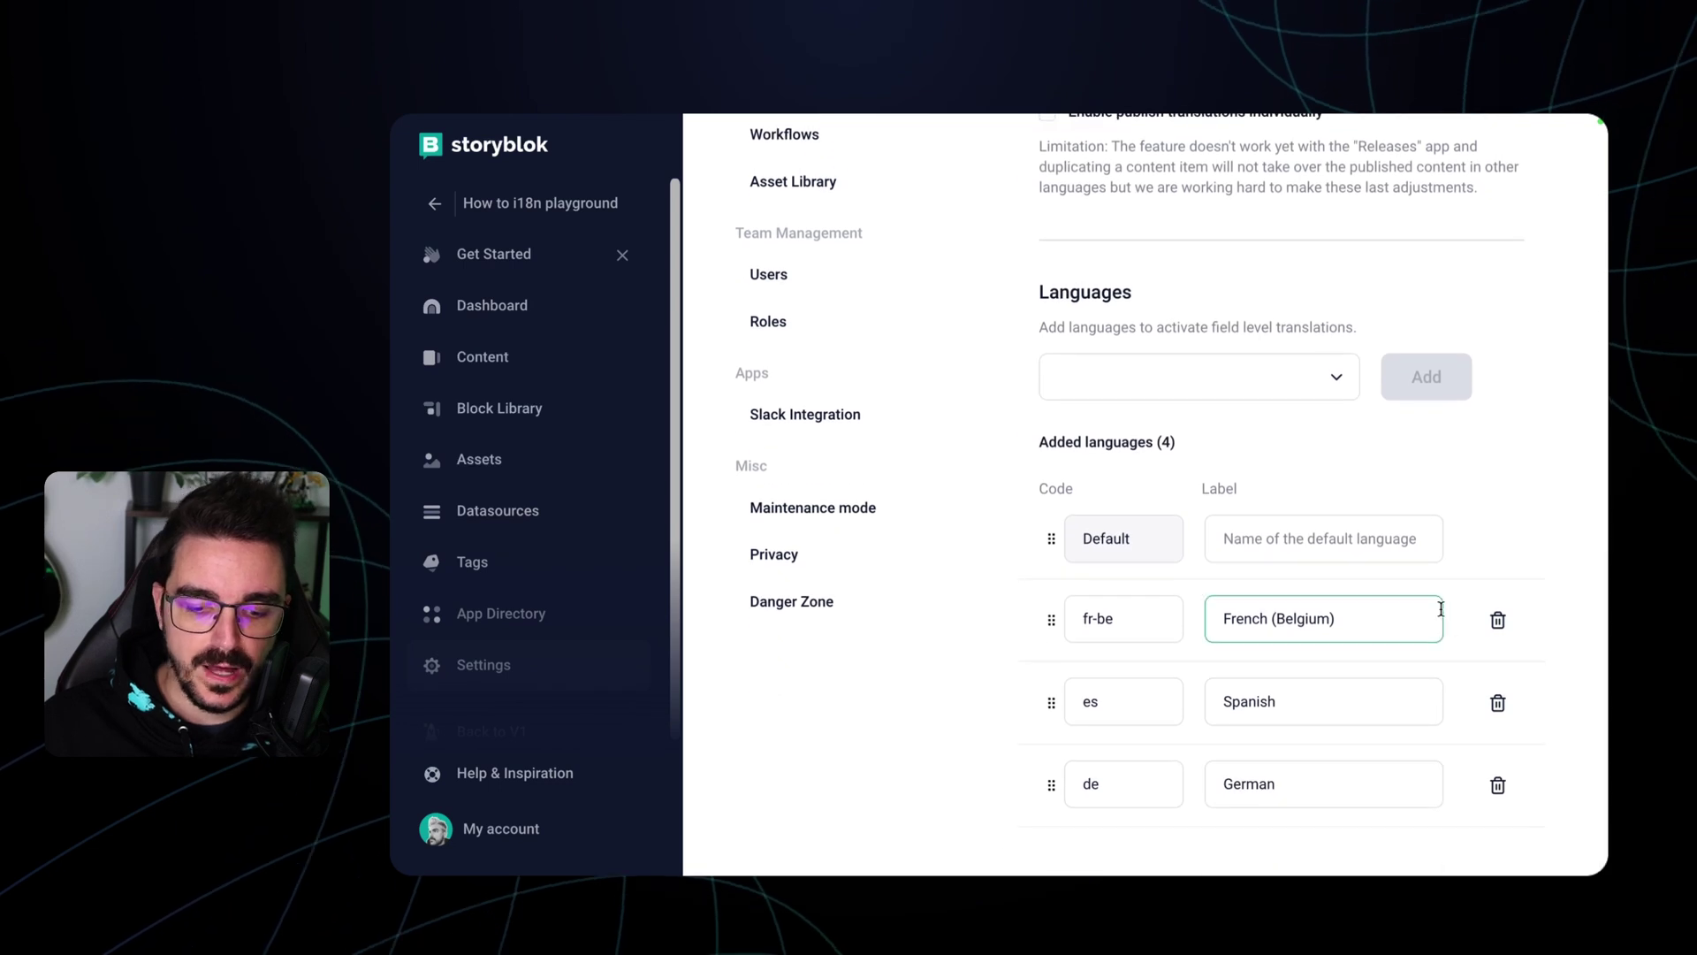
pyautogui.scroll(4, 1441, 609)
pyautogui.click(1479, 152)
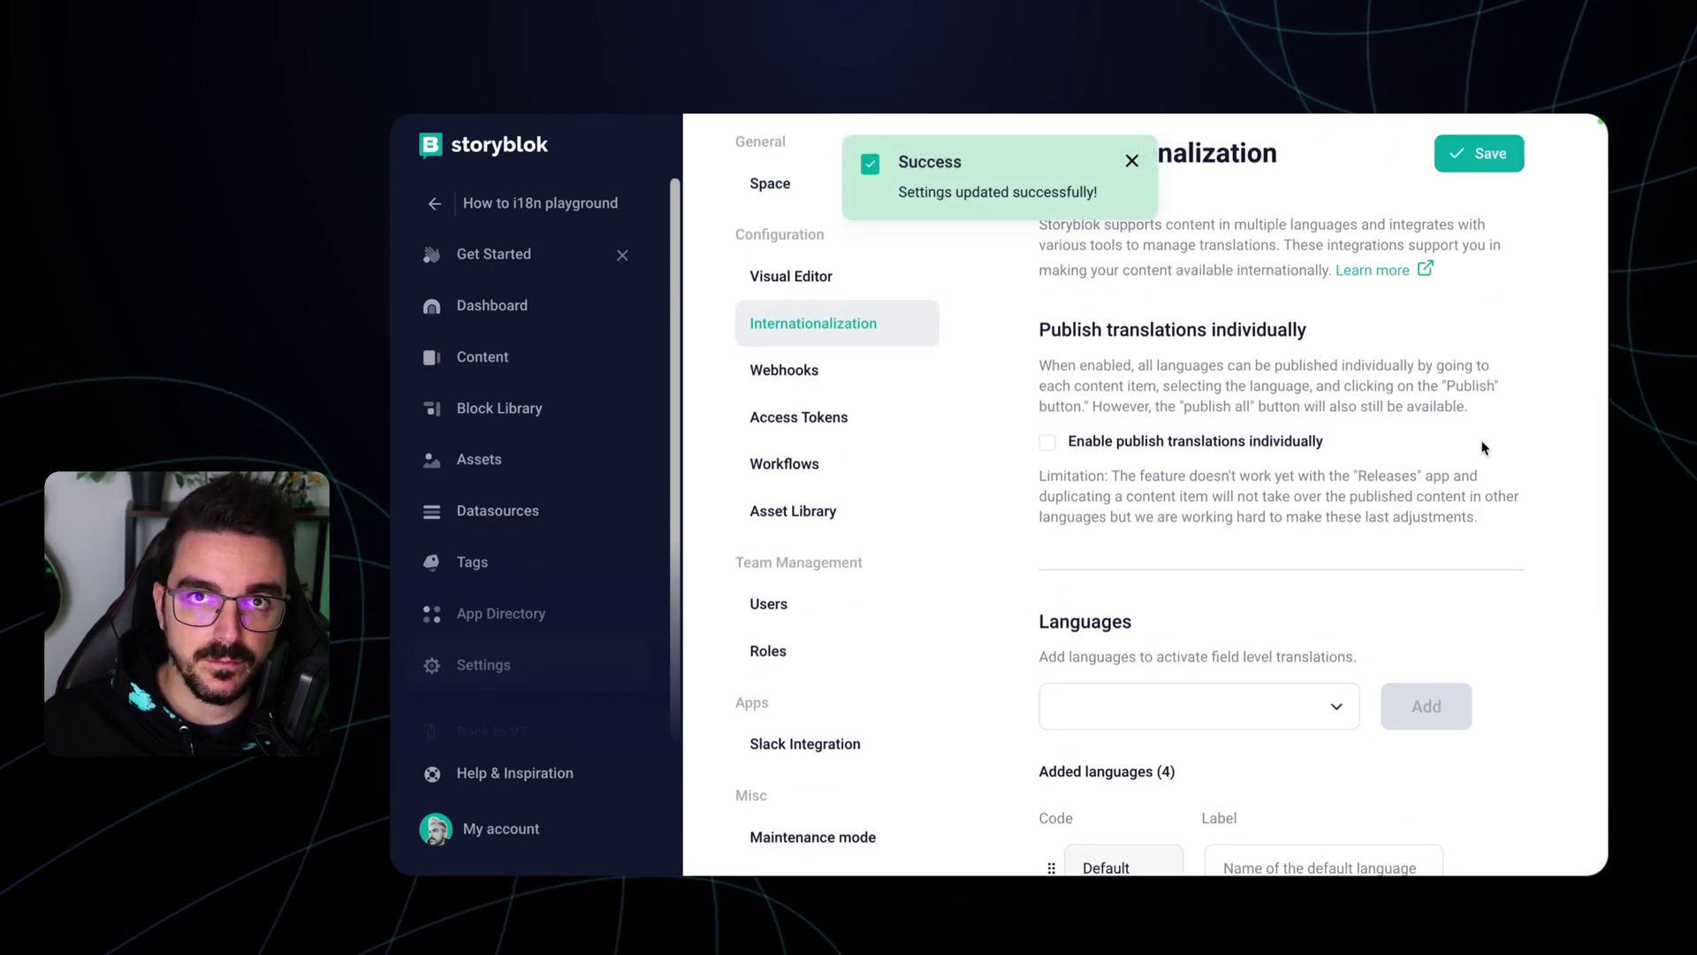
pyautogui.scroll(-4, 1451, 504)
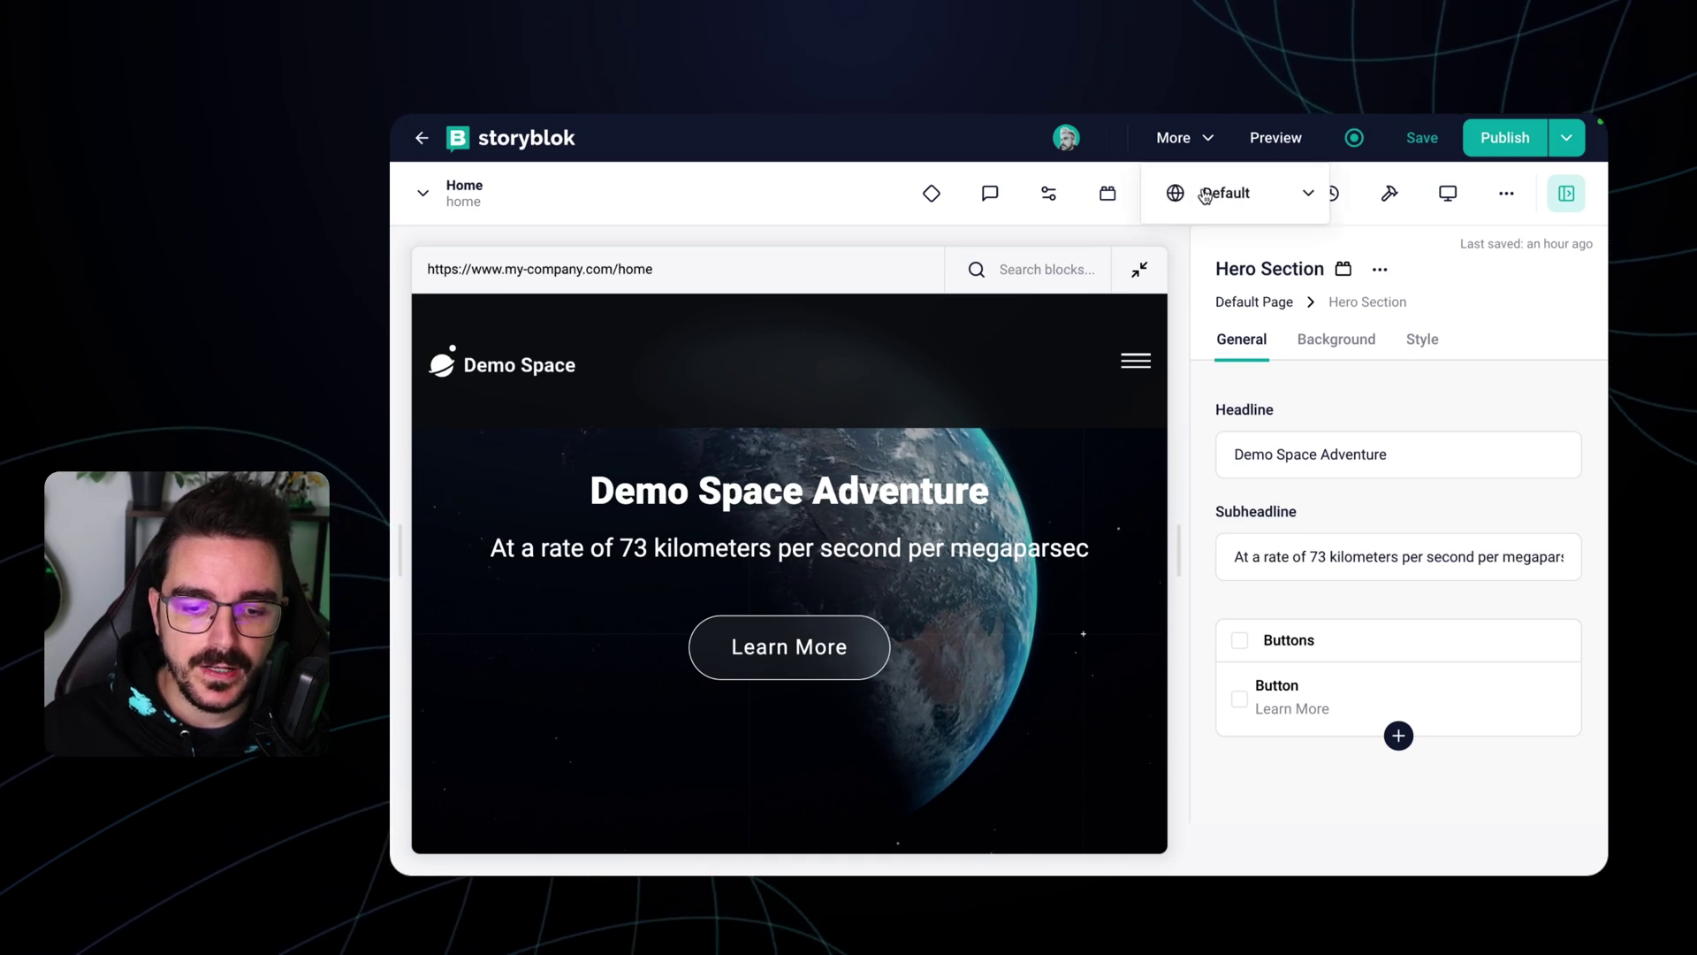
# - Check the Home story's fr-be, es and de languages, then open the Headline field's settings
pyautogui.click(1251, 199)
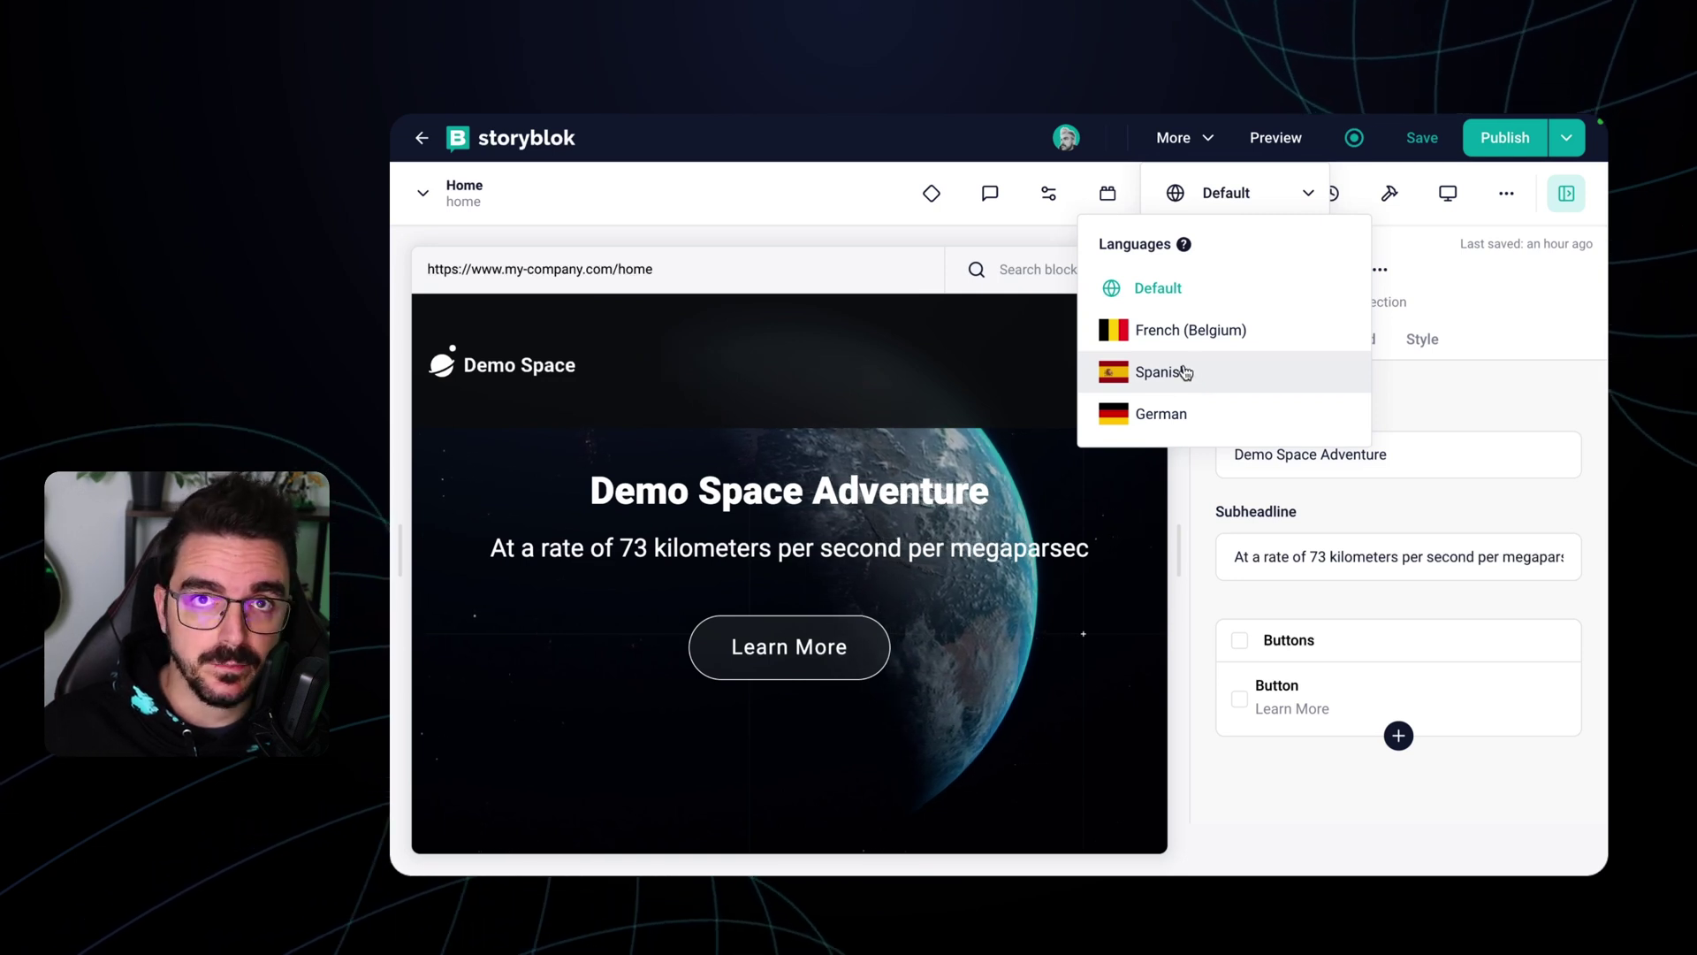
pyautogui.click(1501, 300)
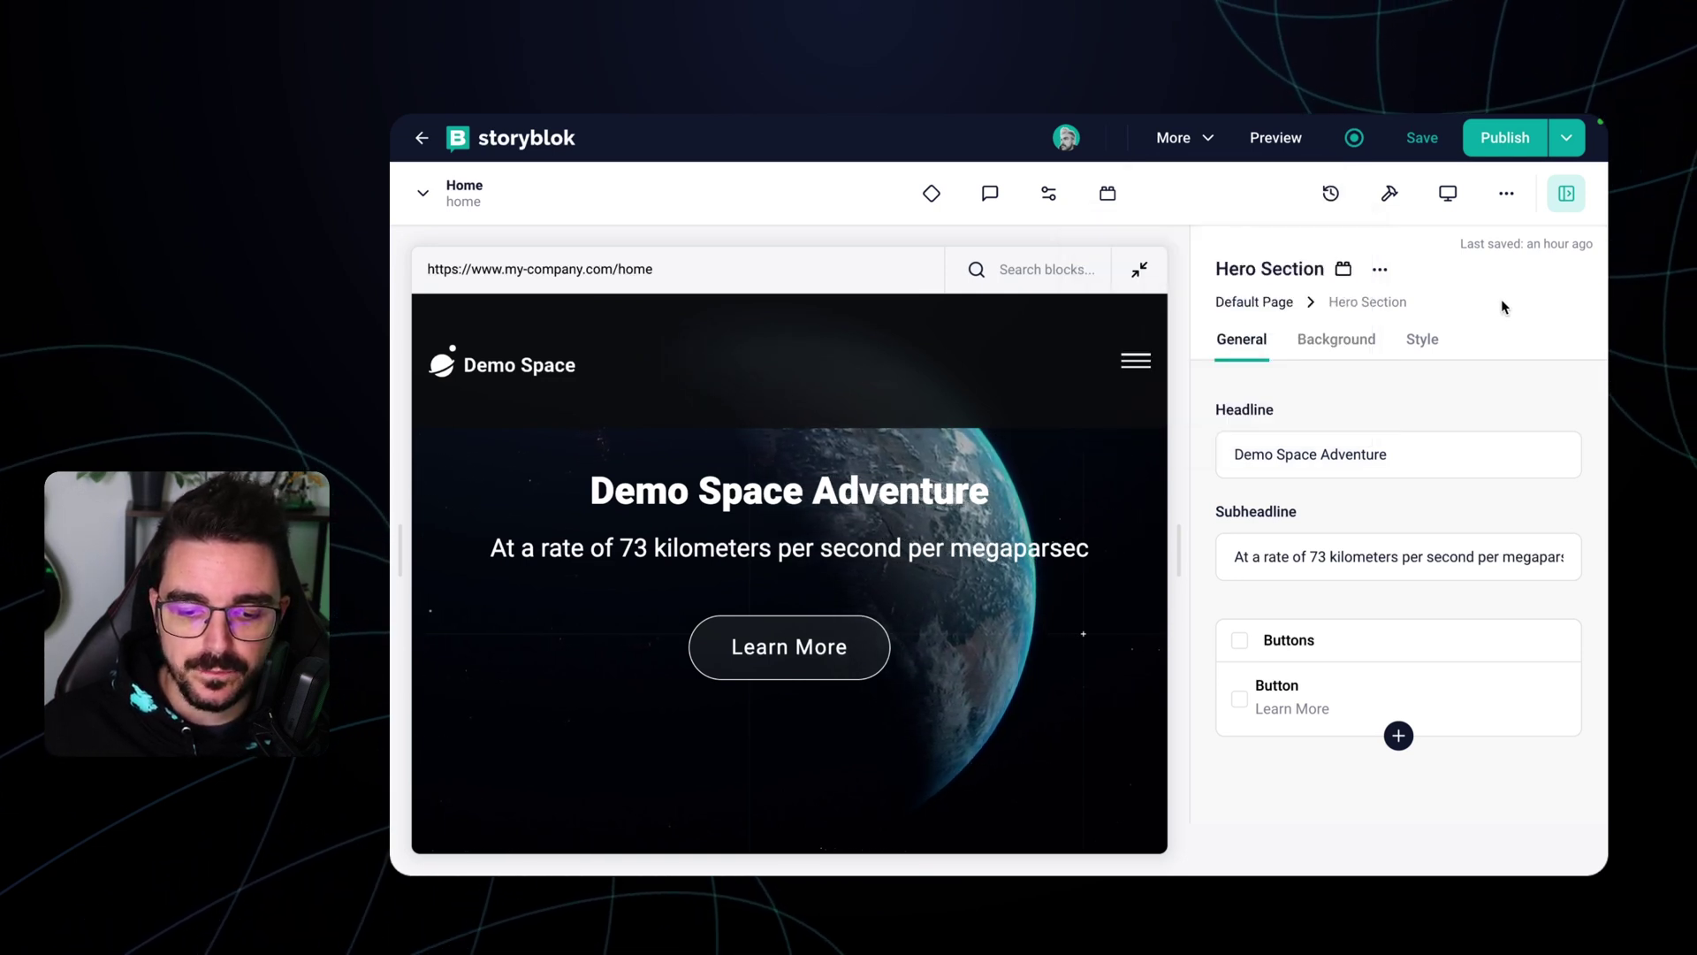
pyautogui.click(1324, 460)
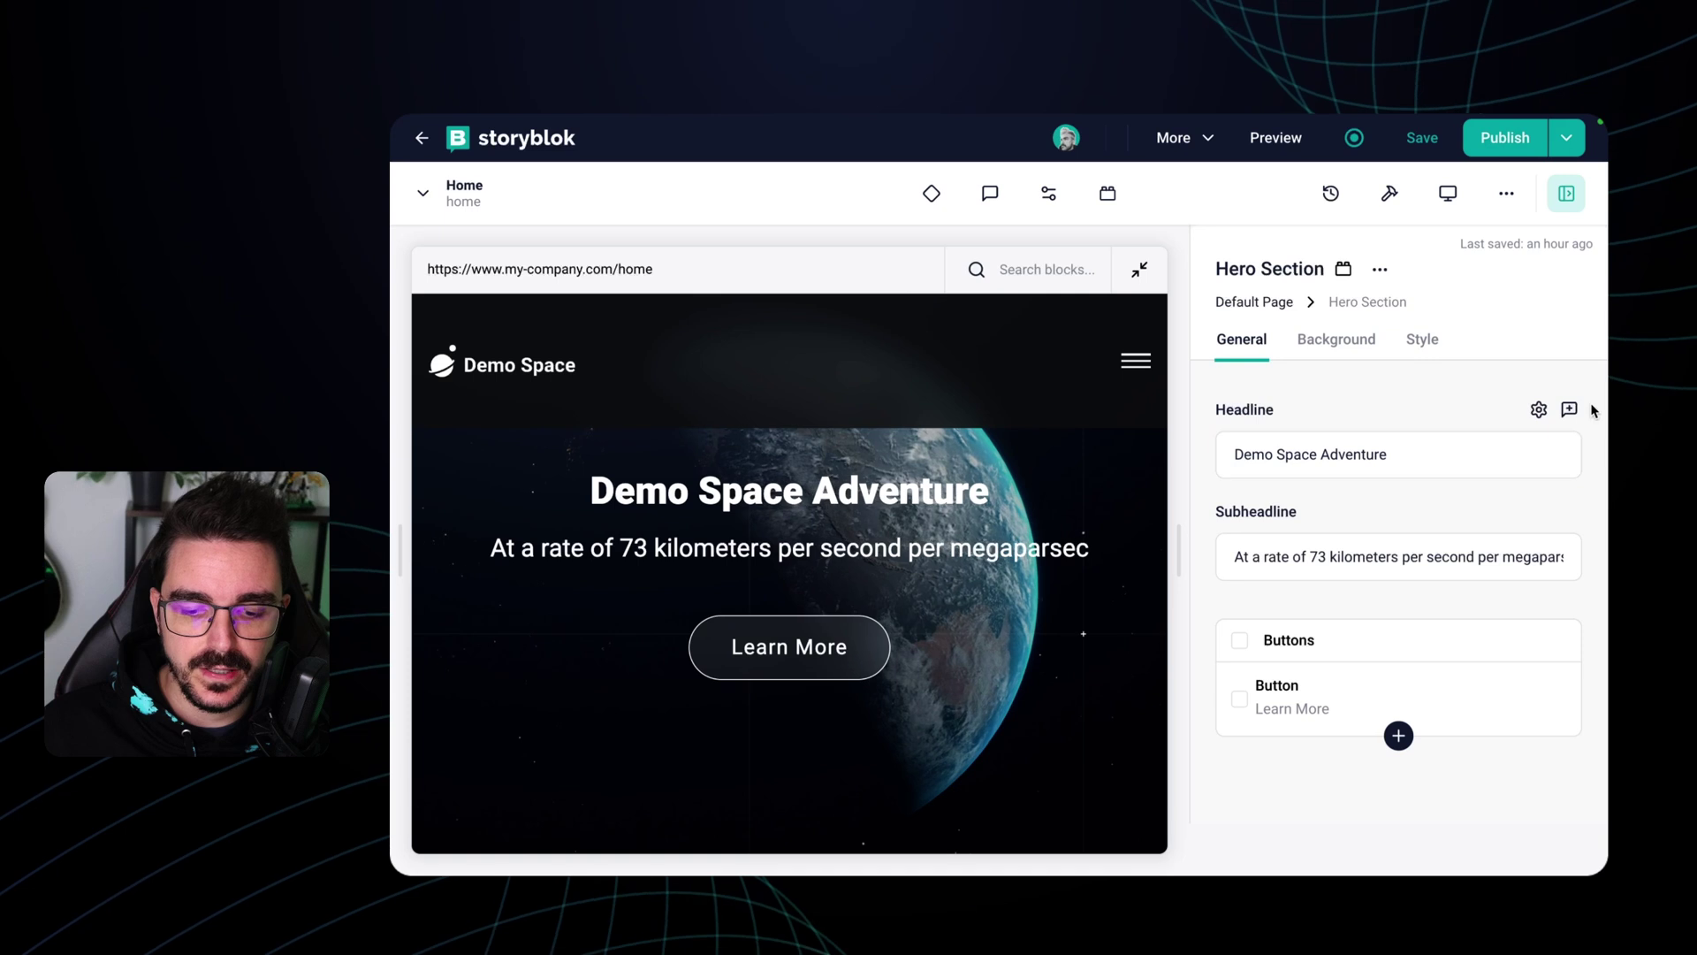
pyautogui.click(1538, 411)
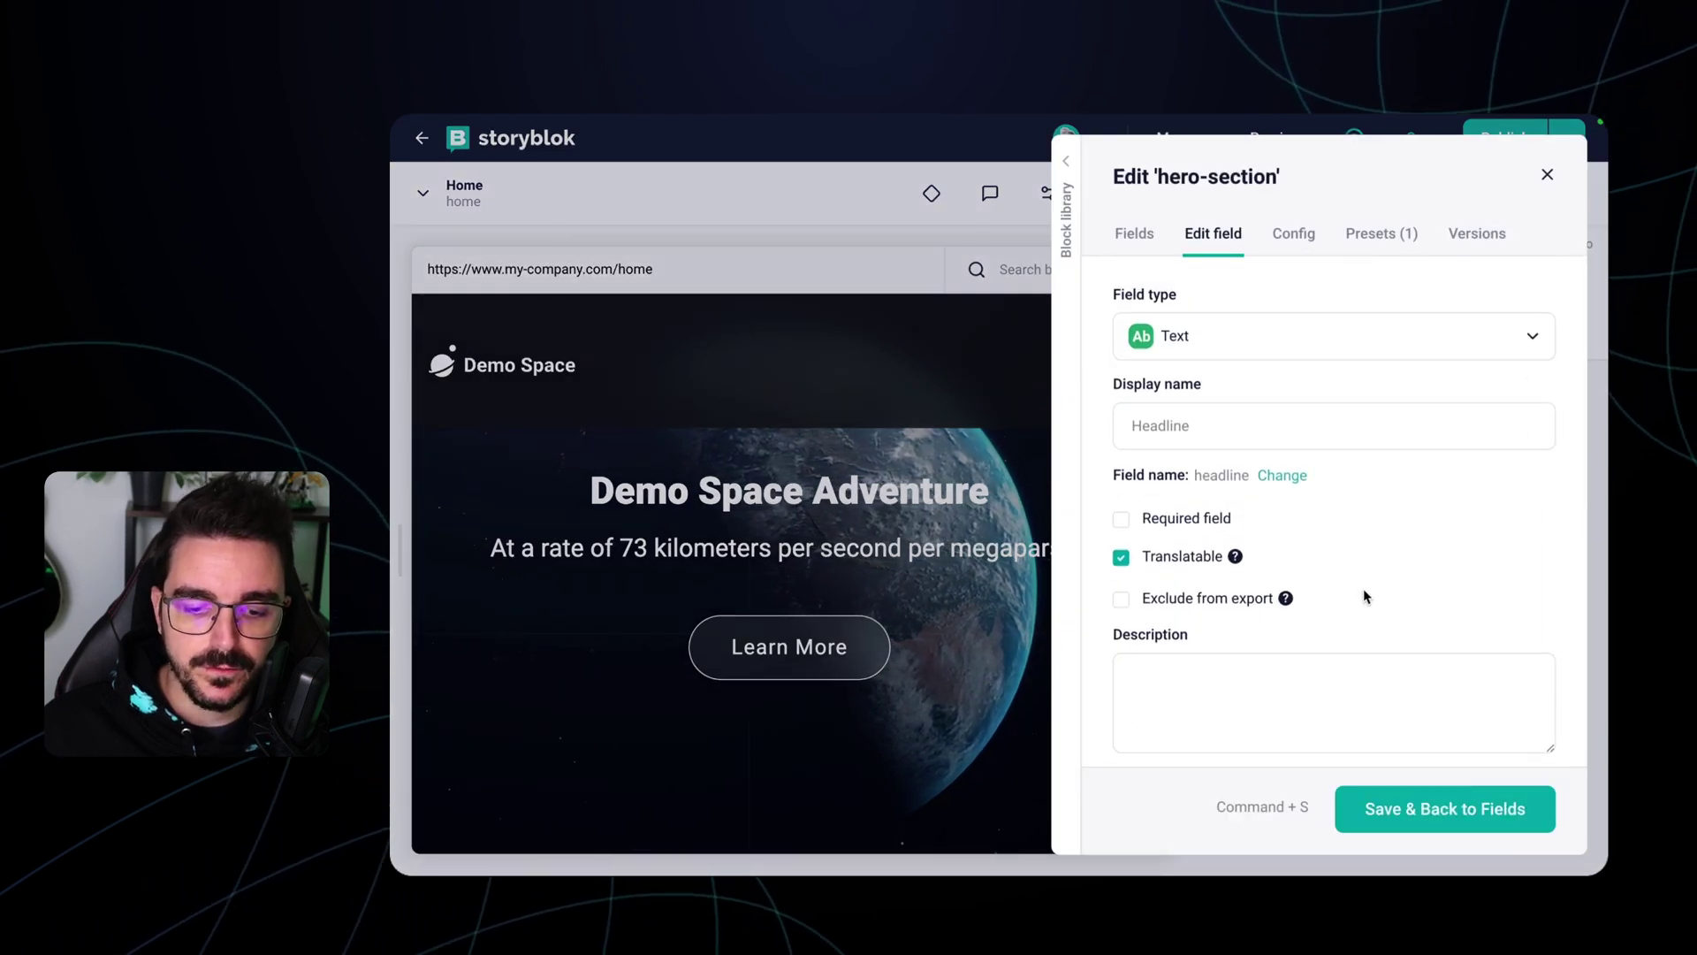
pyautogui.scroll(-1, 1365, 593)
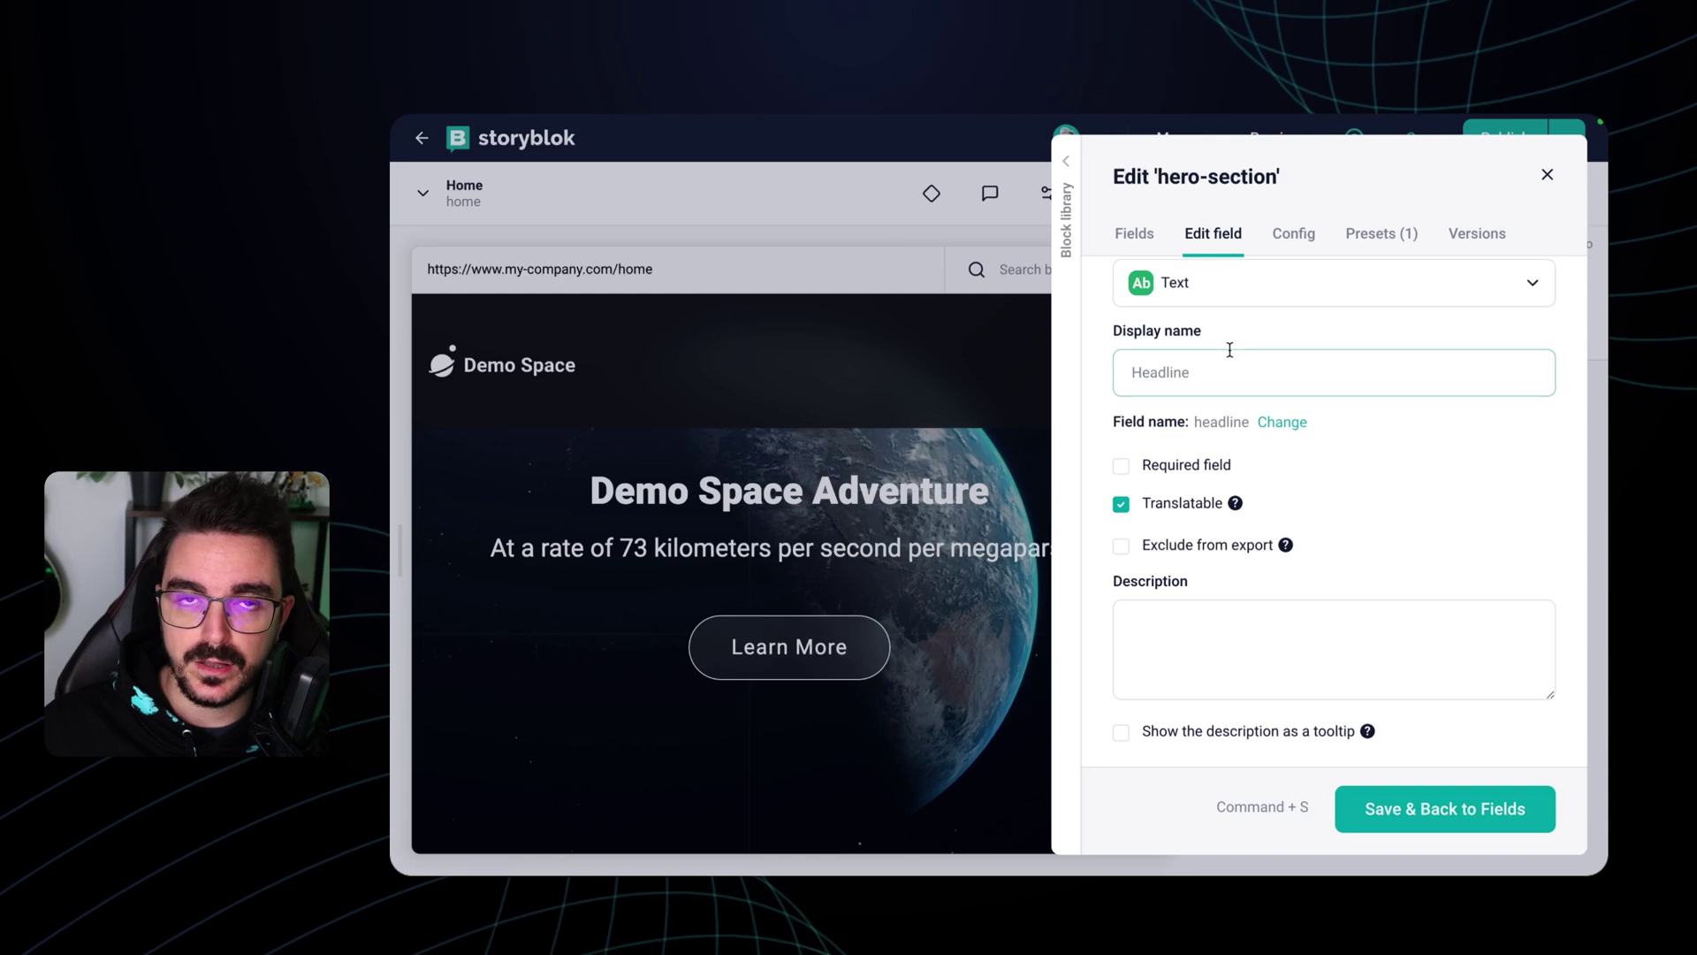
pyautogui.scroll(-1, 1237, 358)
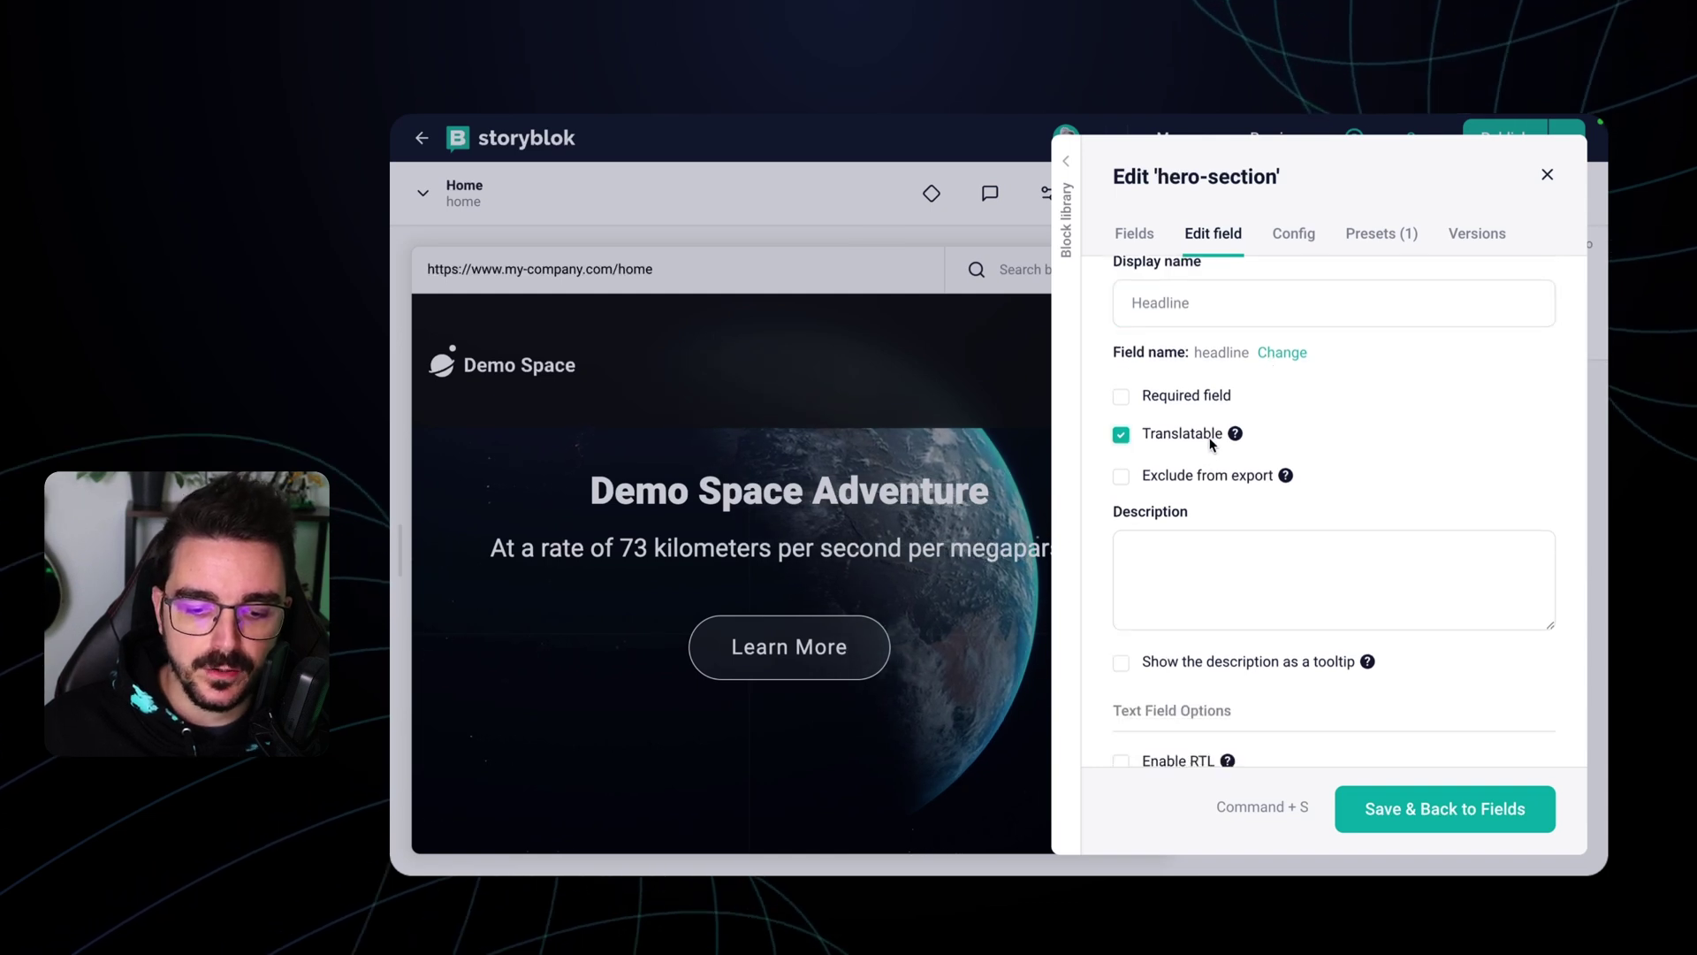
pyautogui.scroll(1, 1209, 442)
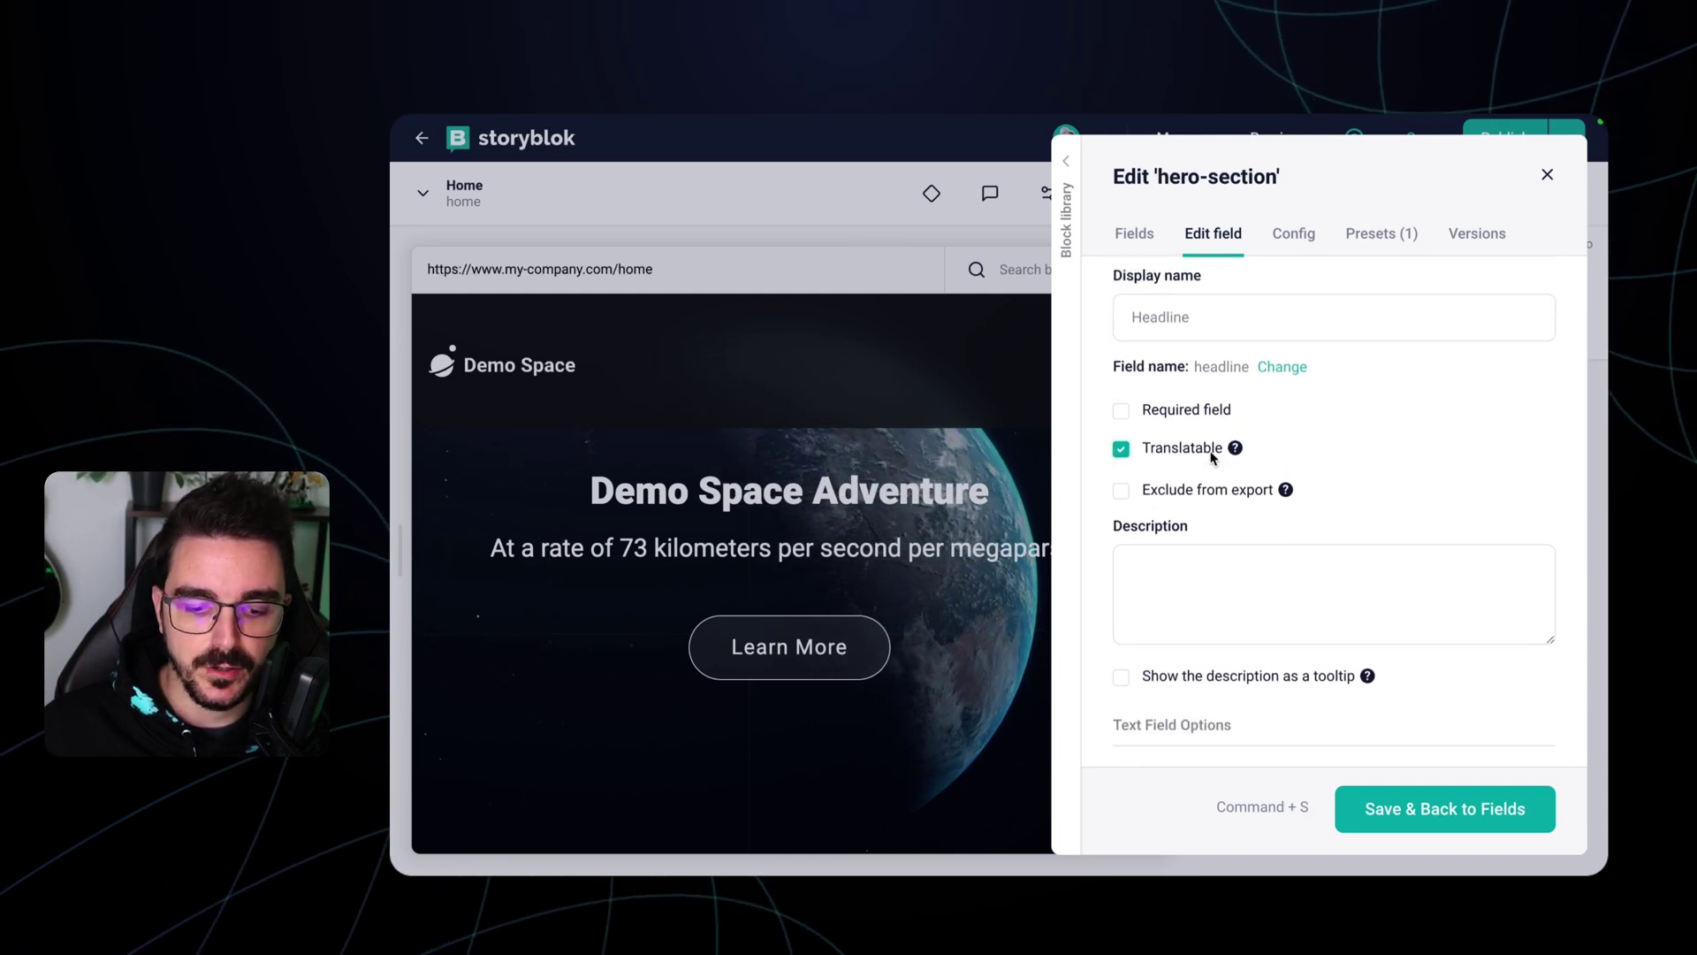
pyautogui.moveTo(1285, 489)
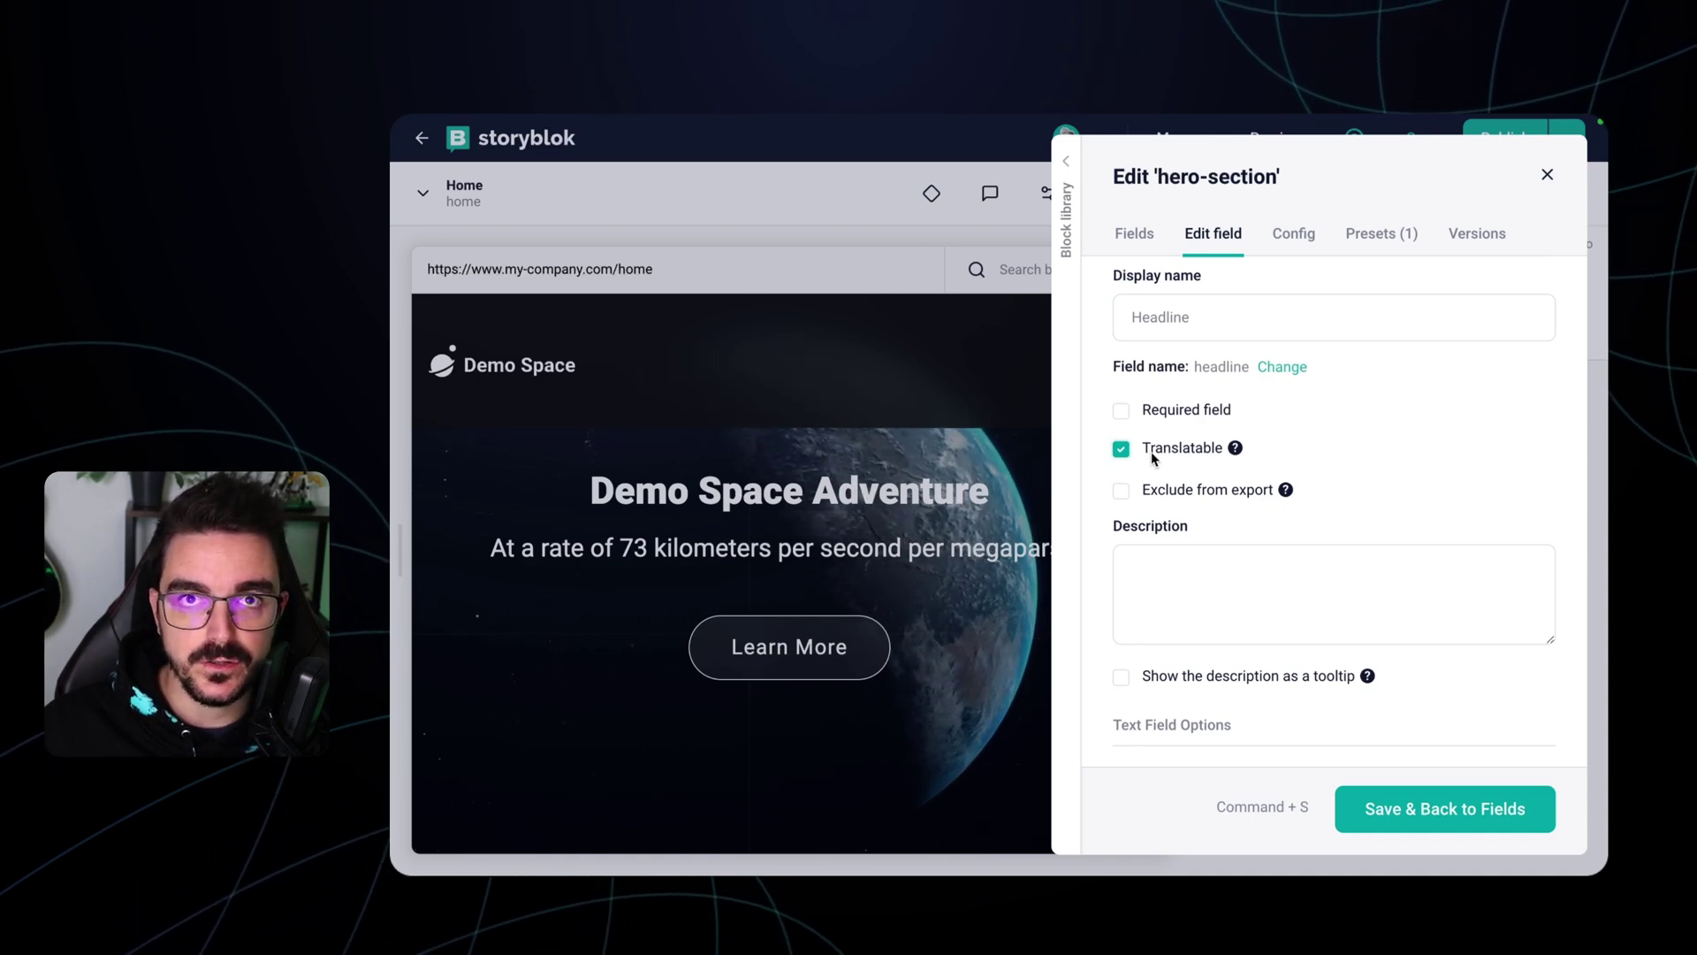
pyautogui.moveTo(1243, 444)
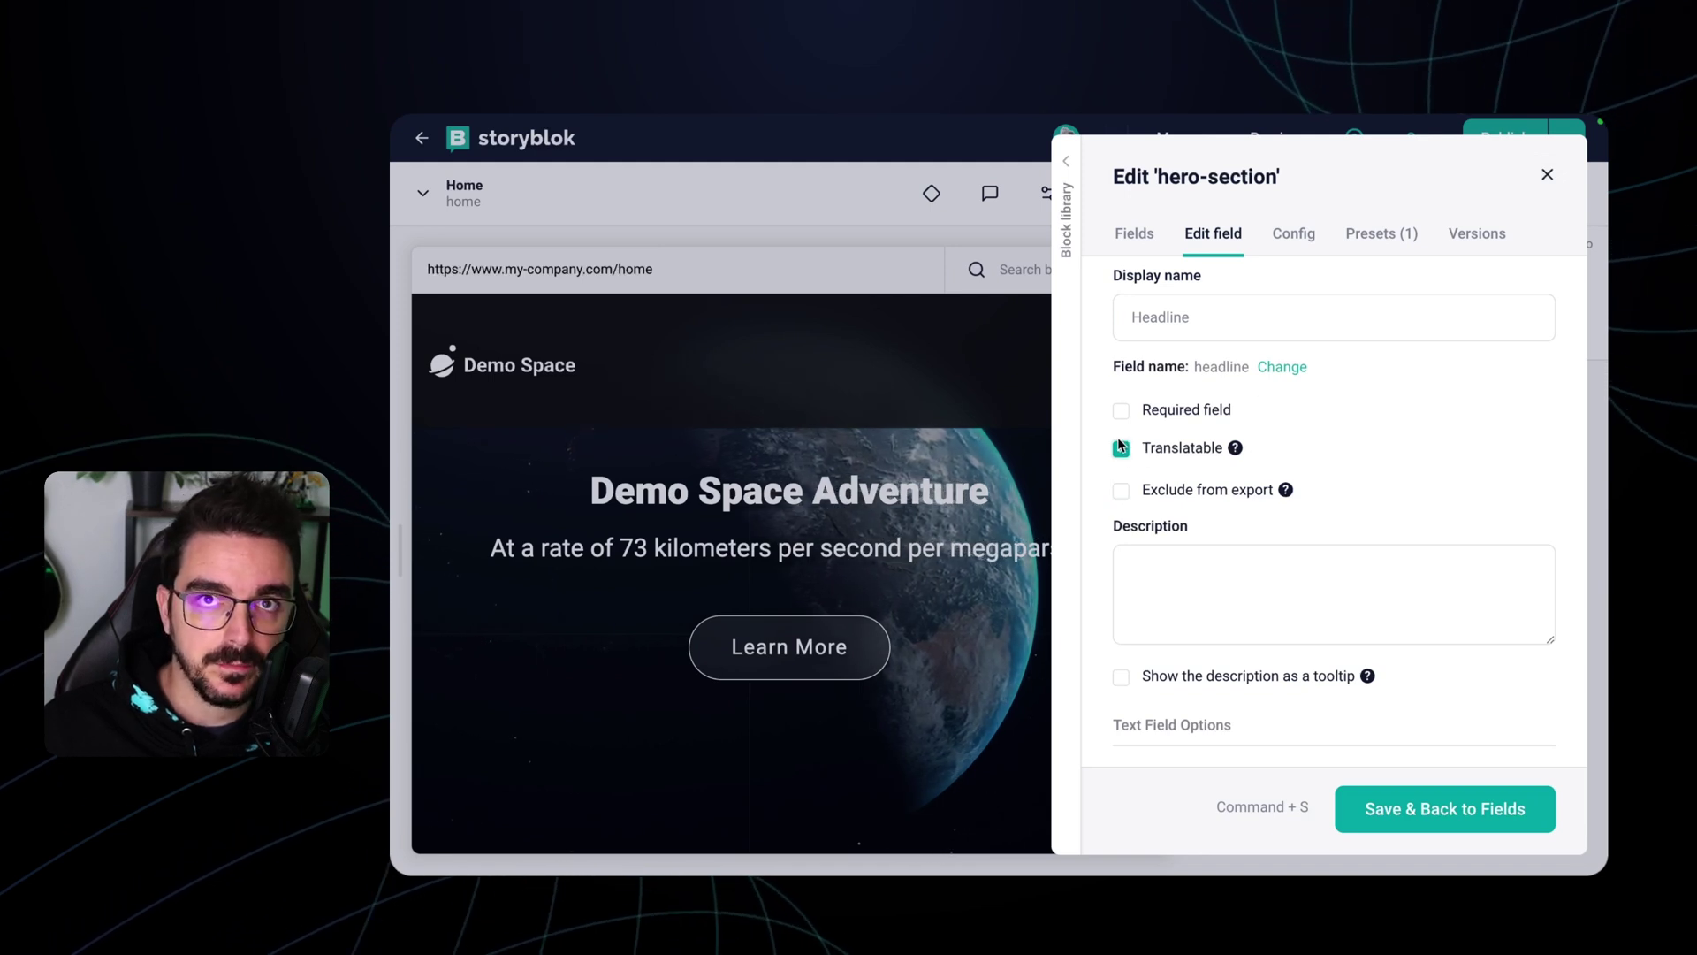
pyautogui.click(1547, 175)
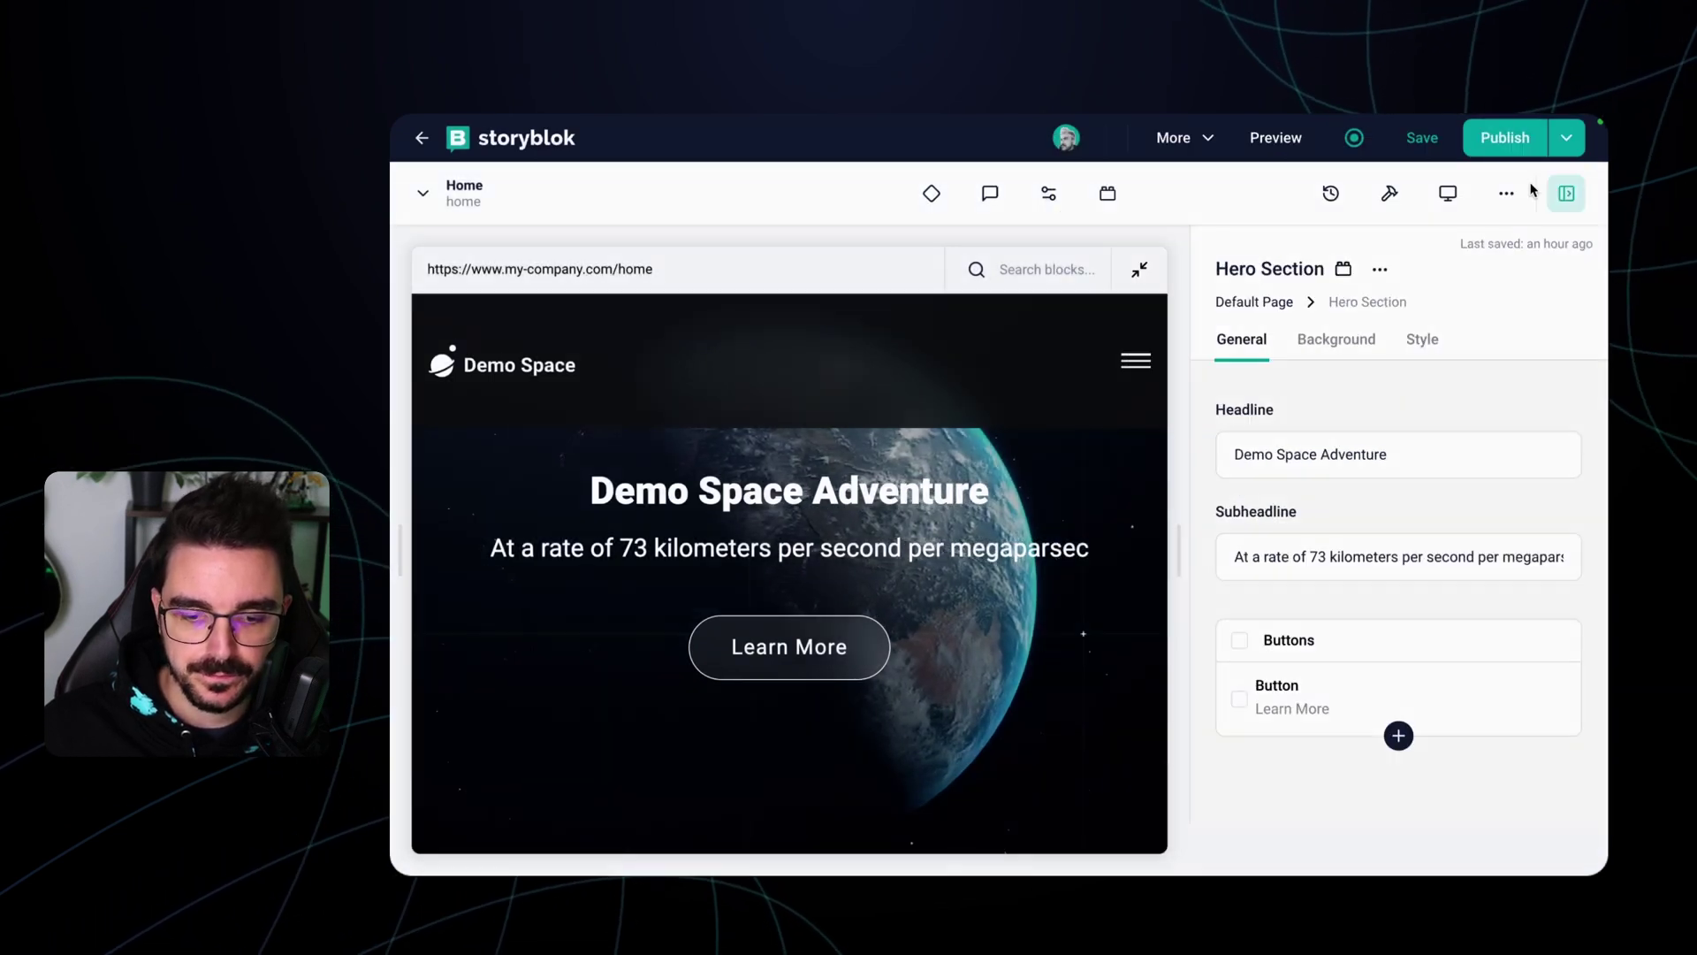
# - Switch the Home story to its Spanish version at /es/home
pyautogui.click(1174, 141)
pyautogui.click(1253, 197)
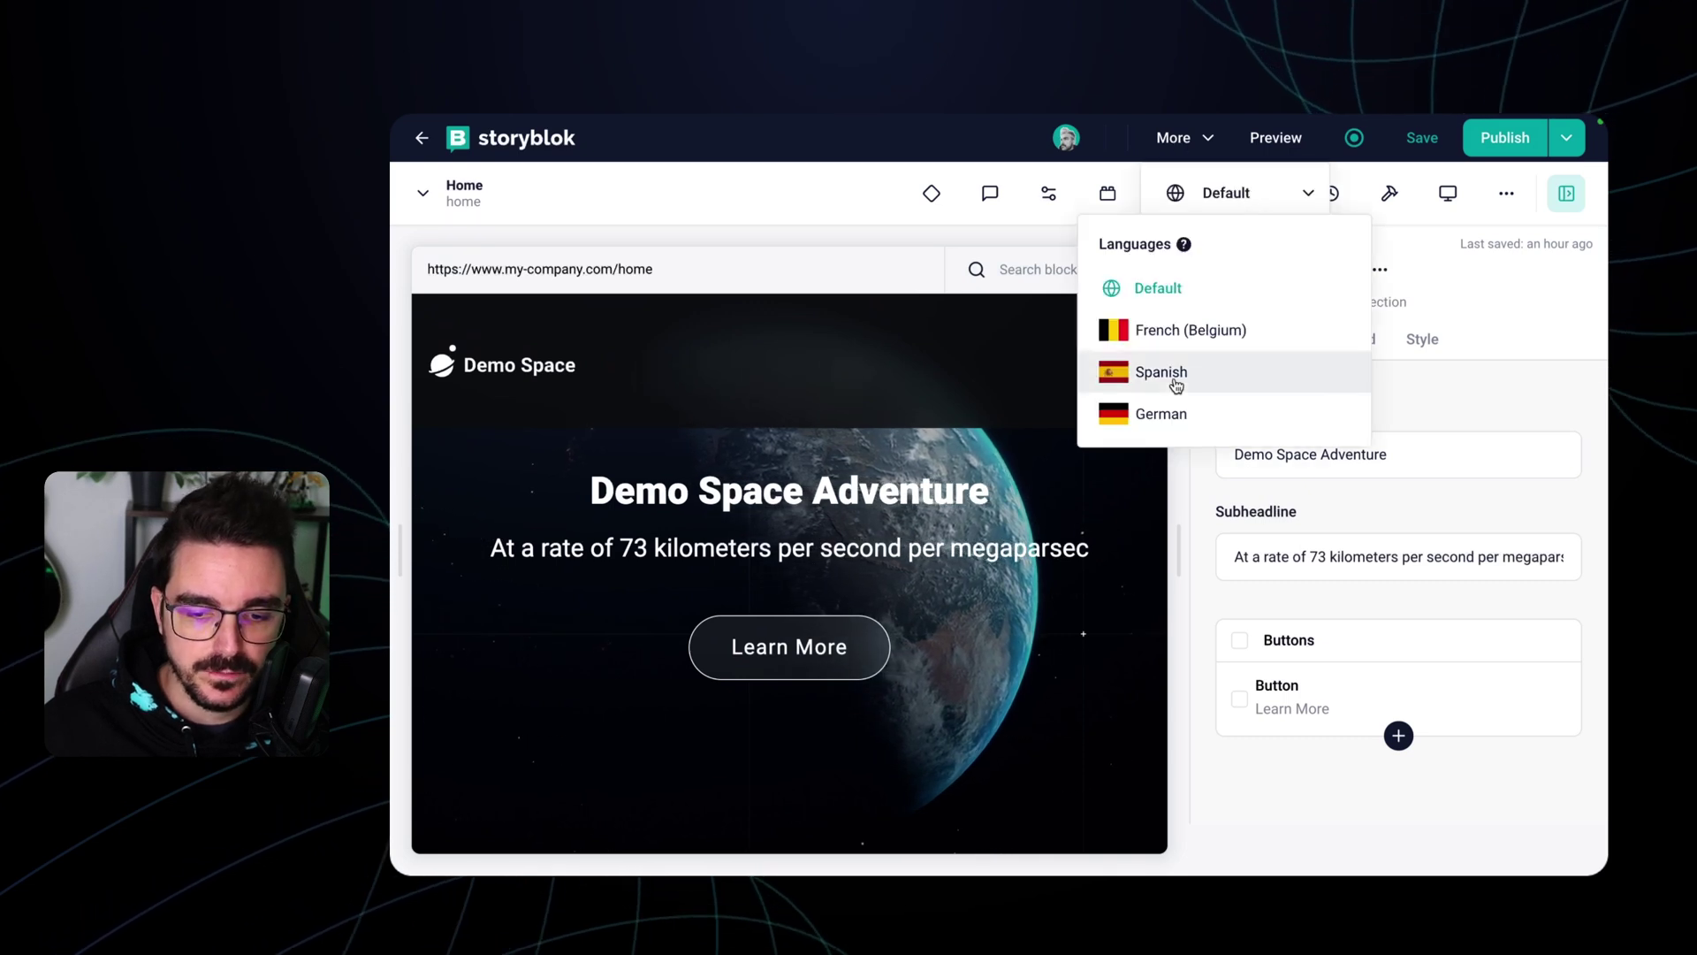
pyautogui.click(1162, 372)
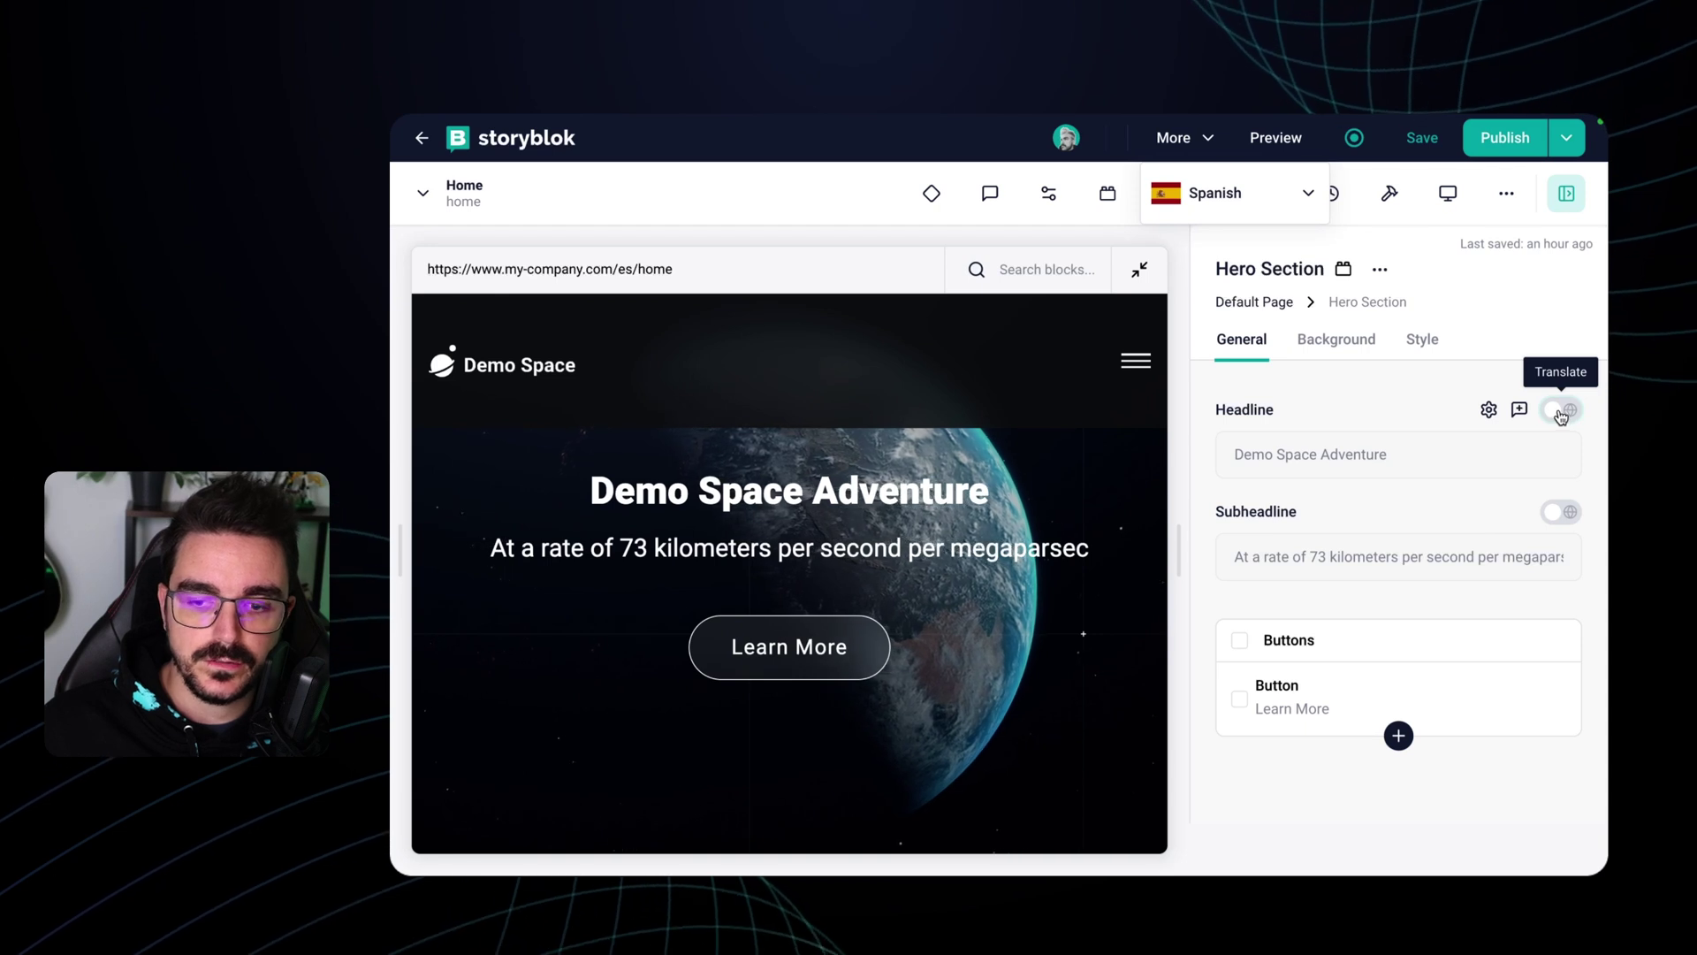
# - Translate the Spanish headline to 'Una aventura en el espacio' and save, keeping the subheadline English
pyautogui.click(1561, 412)
pyautogui.click(1312, 460)
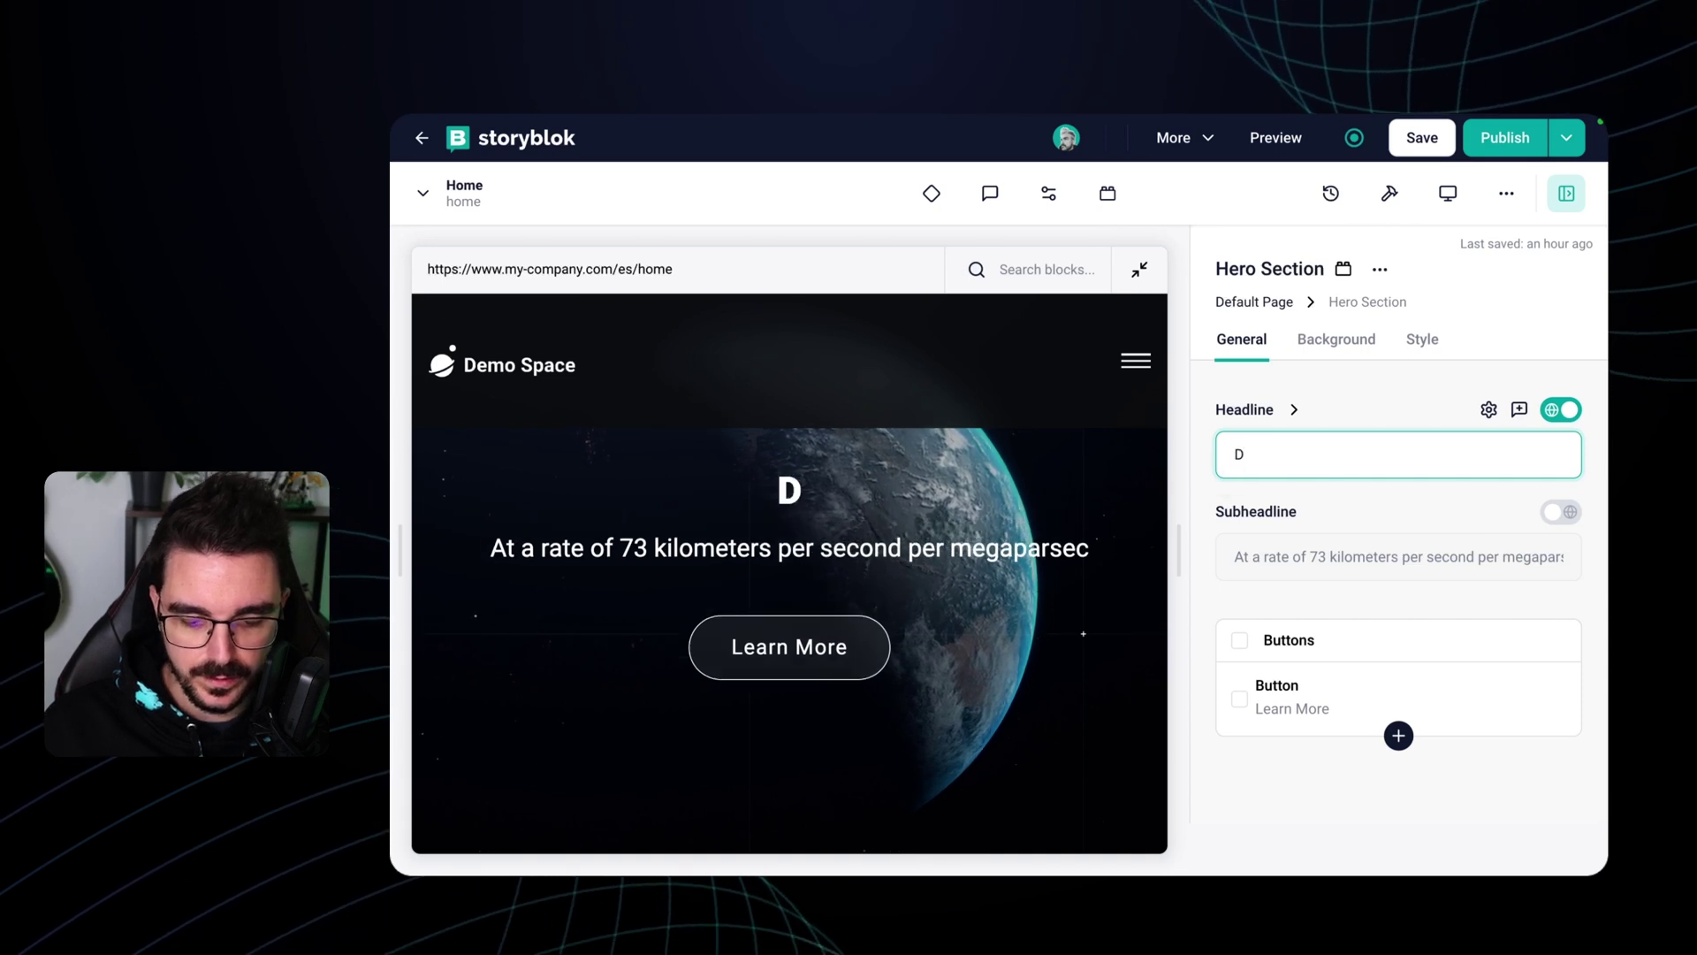
pyautogui.write('Un')
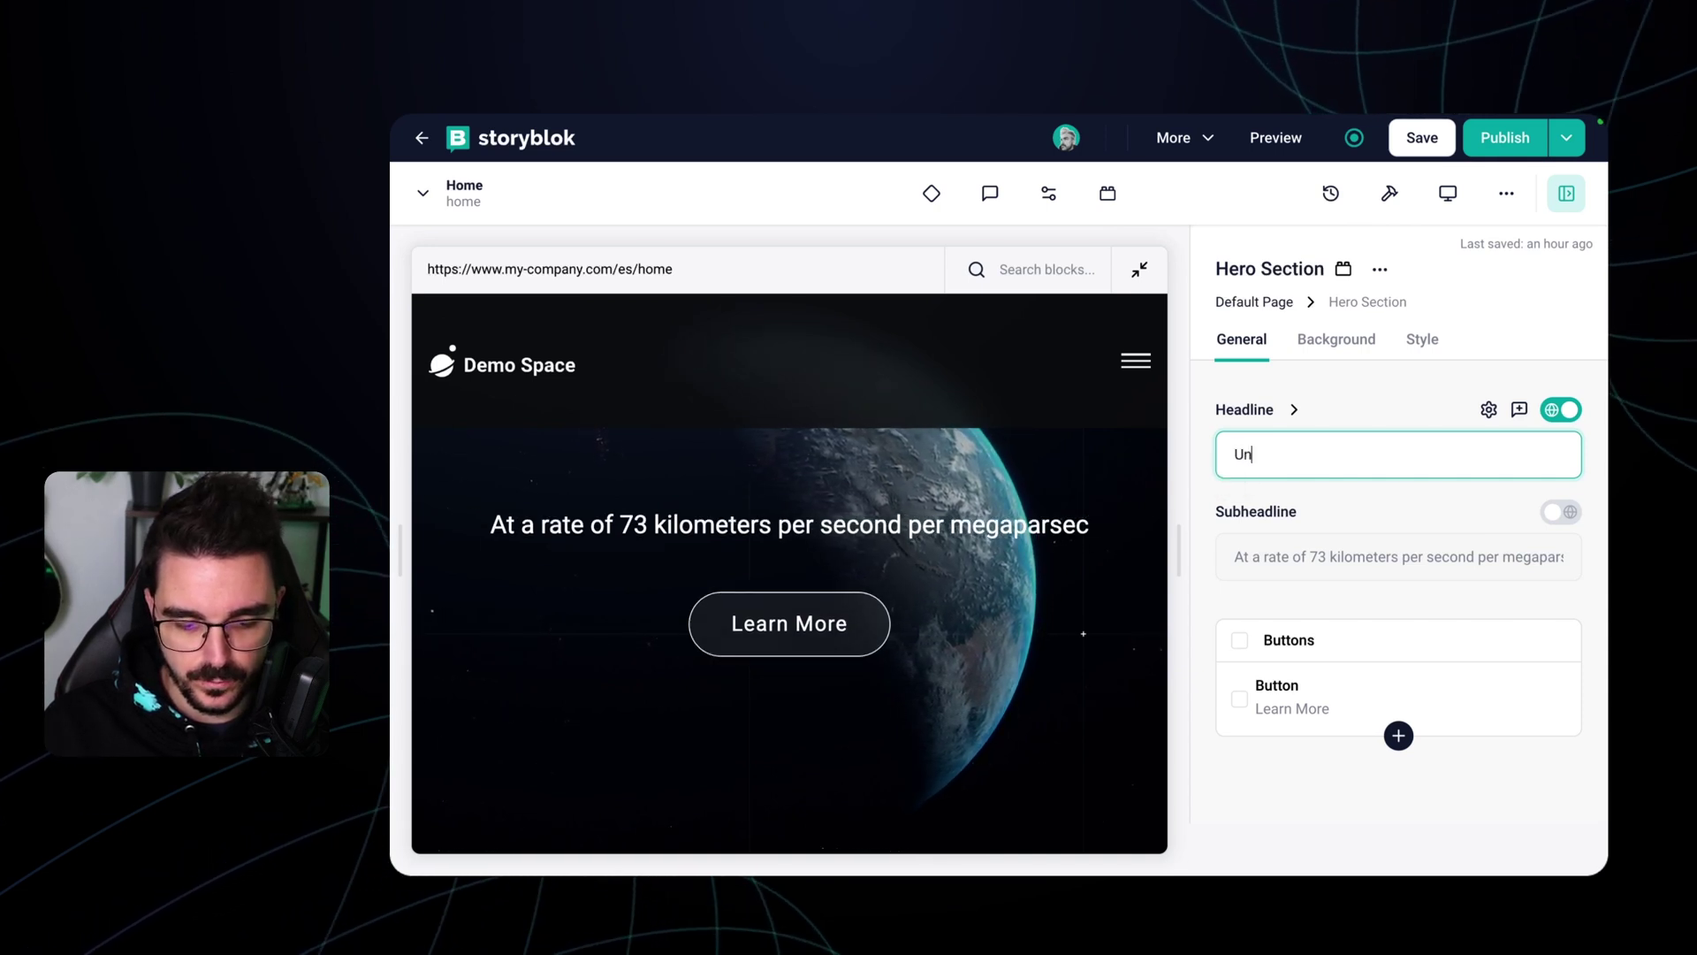
pyautogui.write('a aventura e')
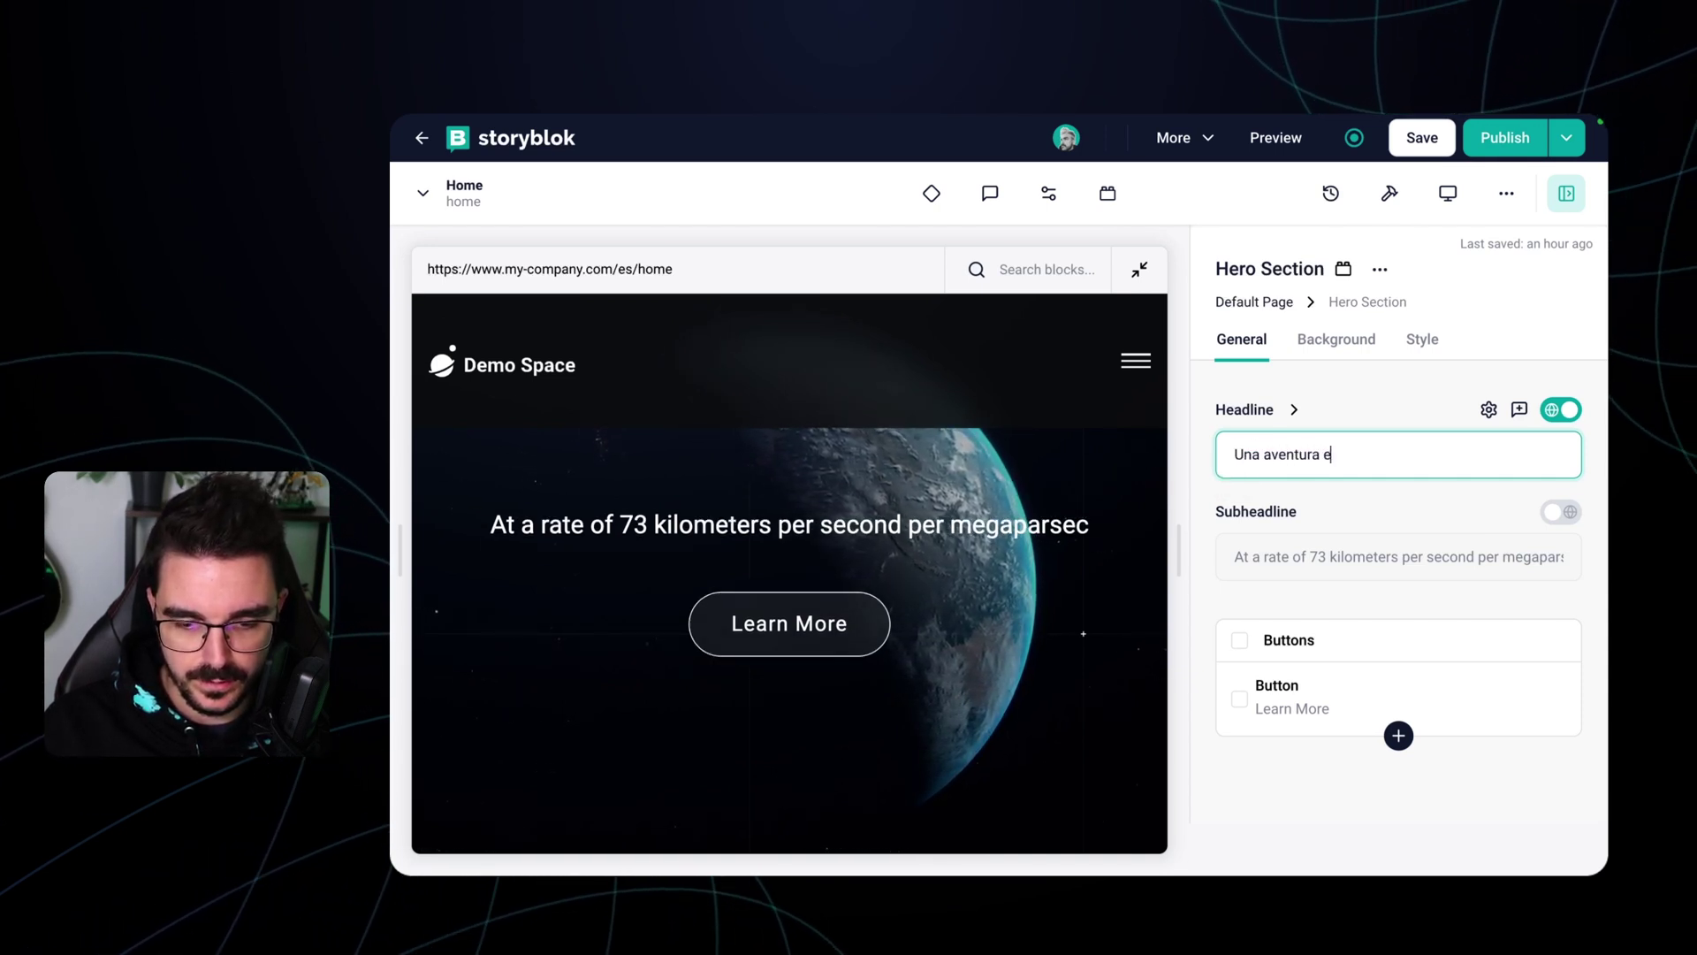
pyautogui.write('n el espacio')
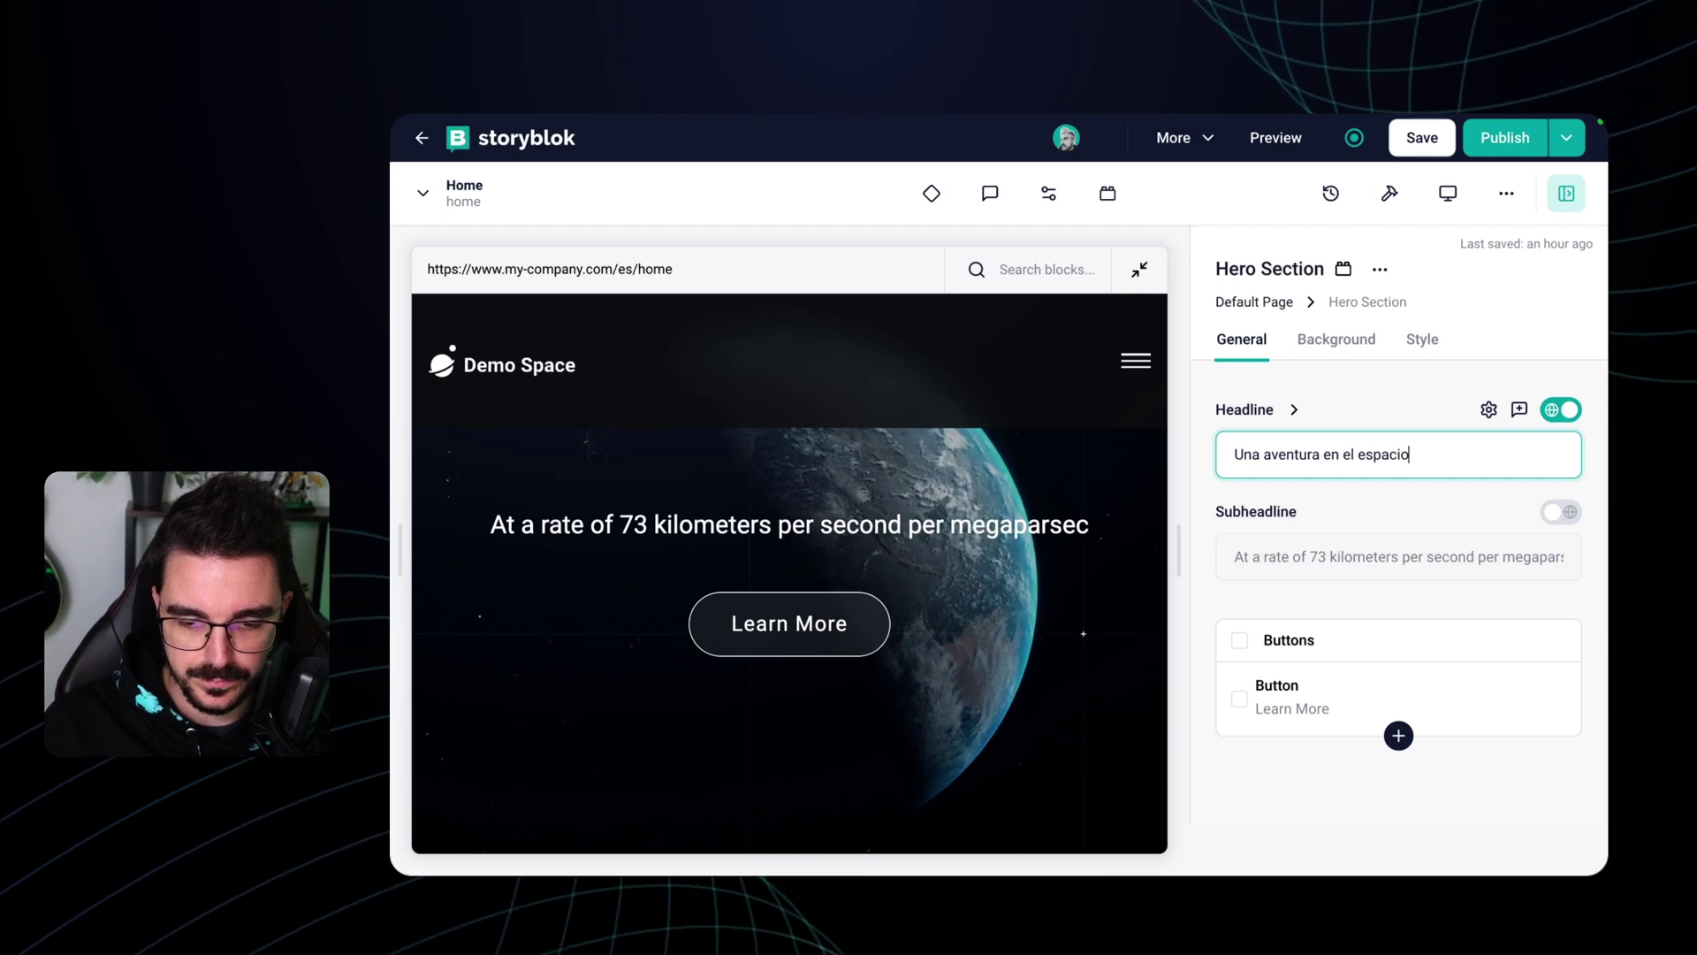
pyautogui.click(1432, 139)
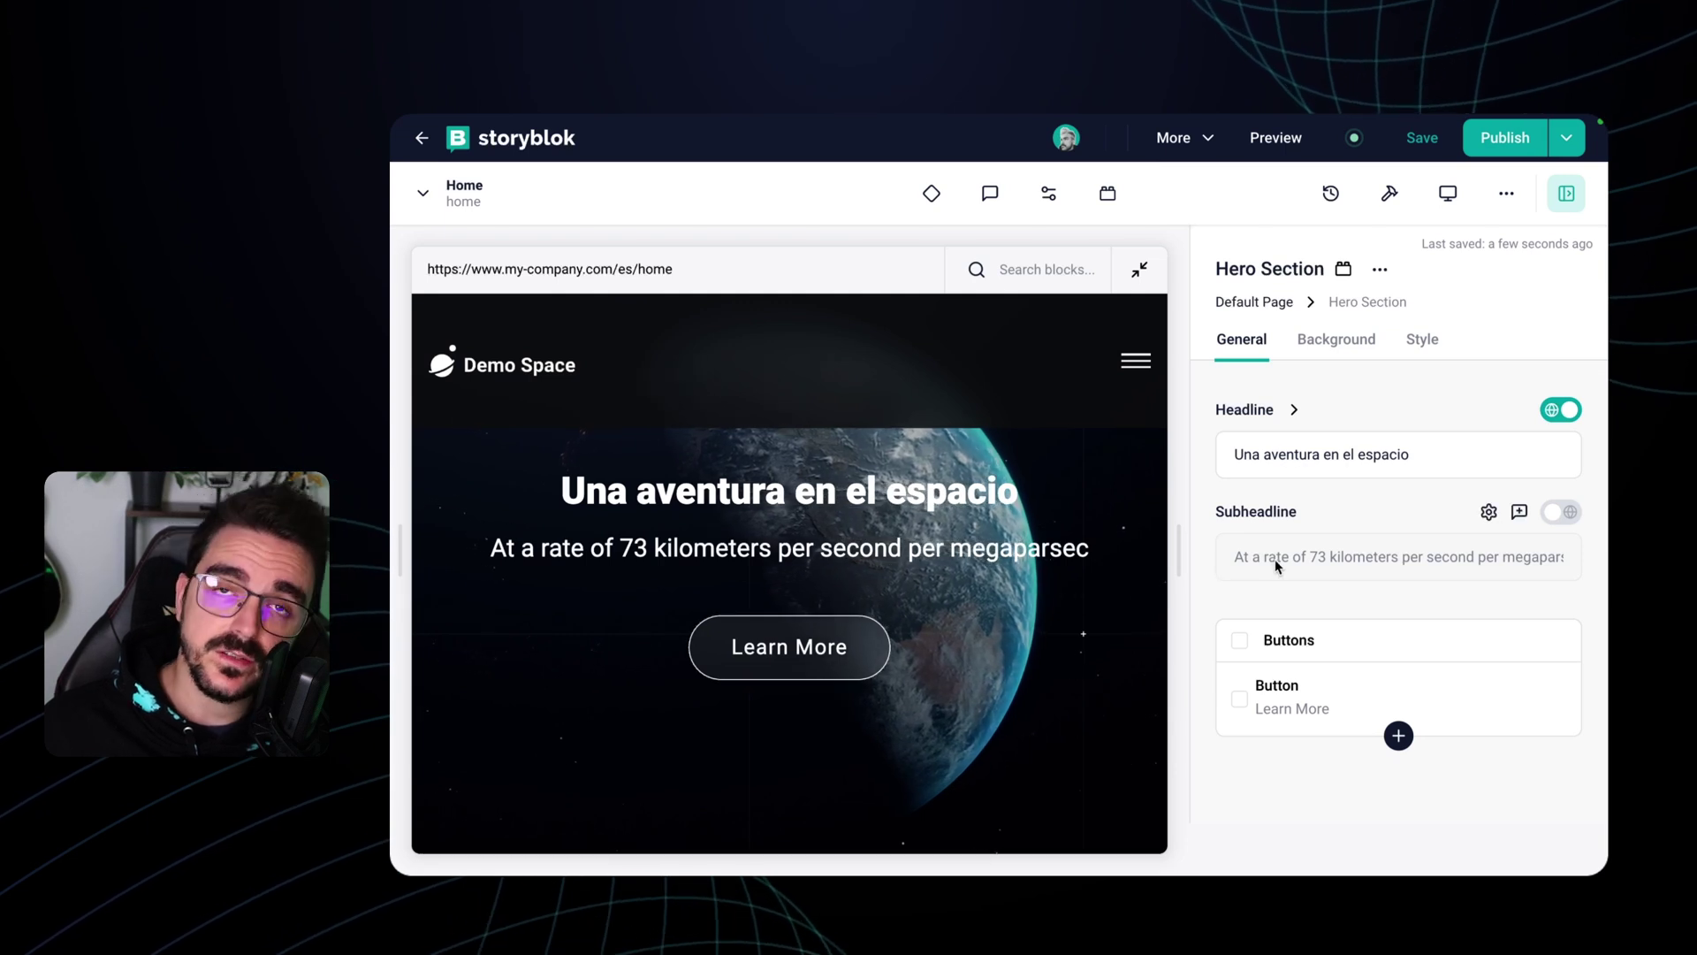
pyautogui.click(1560, 512)
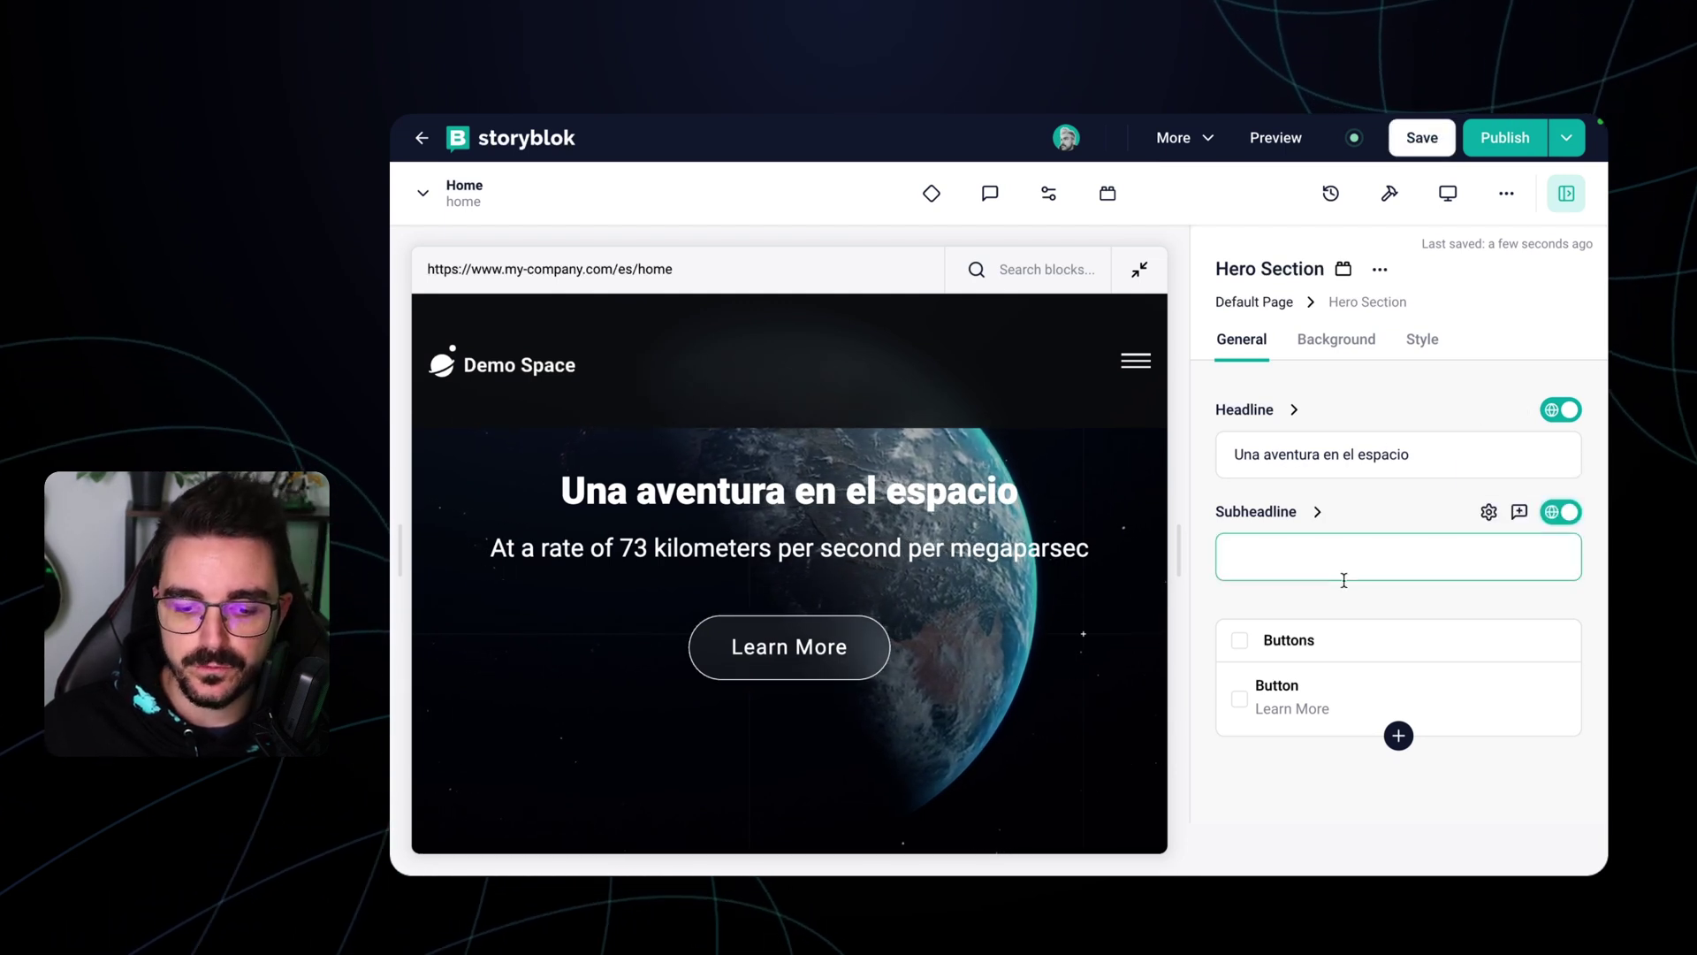
pyautogui.click(1561, 512)
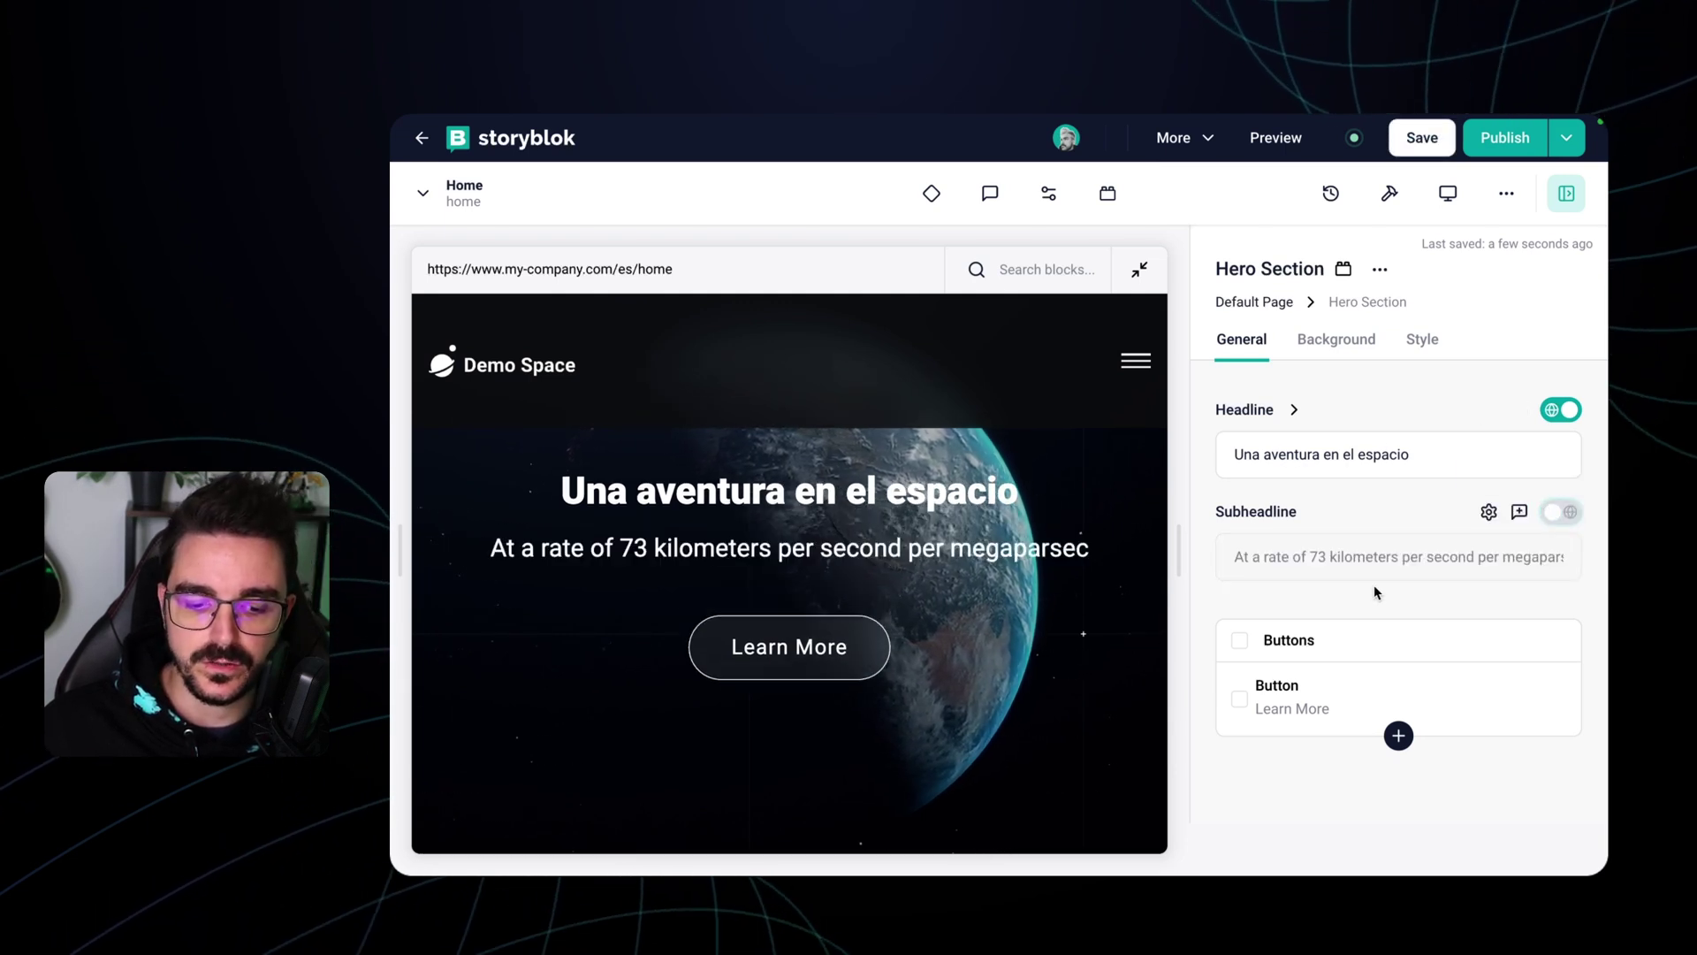
# - Switch the Home page to its German version
pyautogui.moveTo(1207, 192)
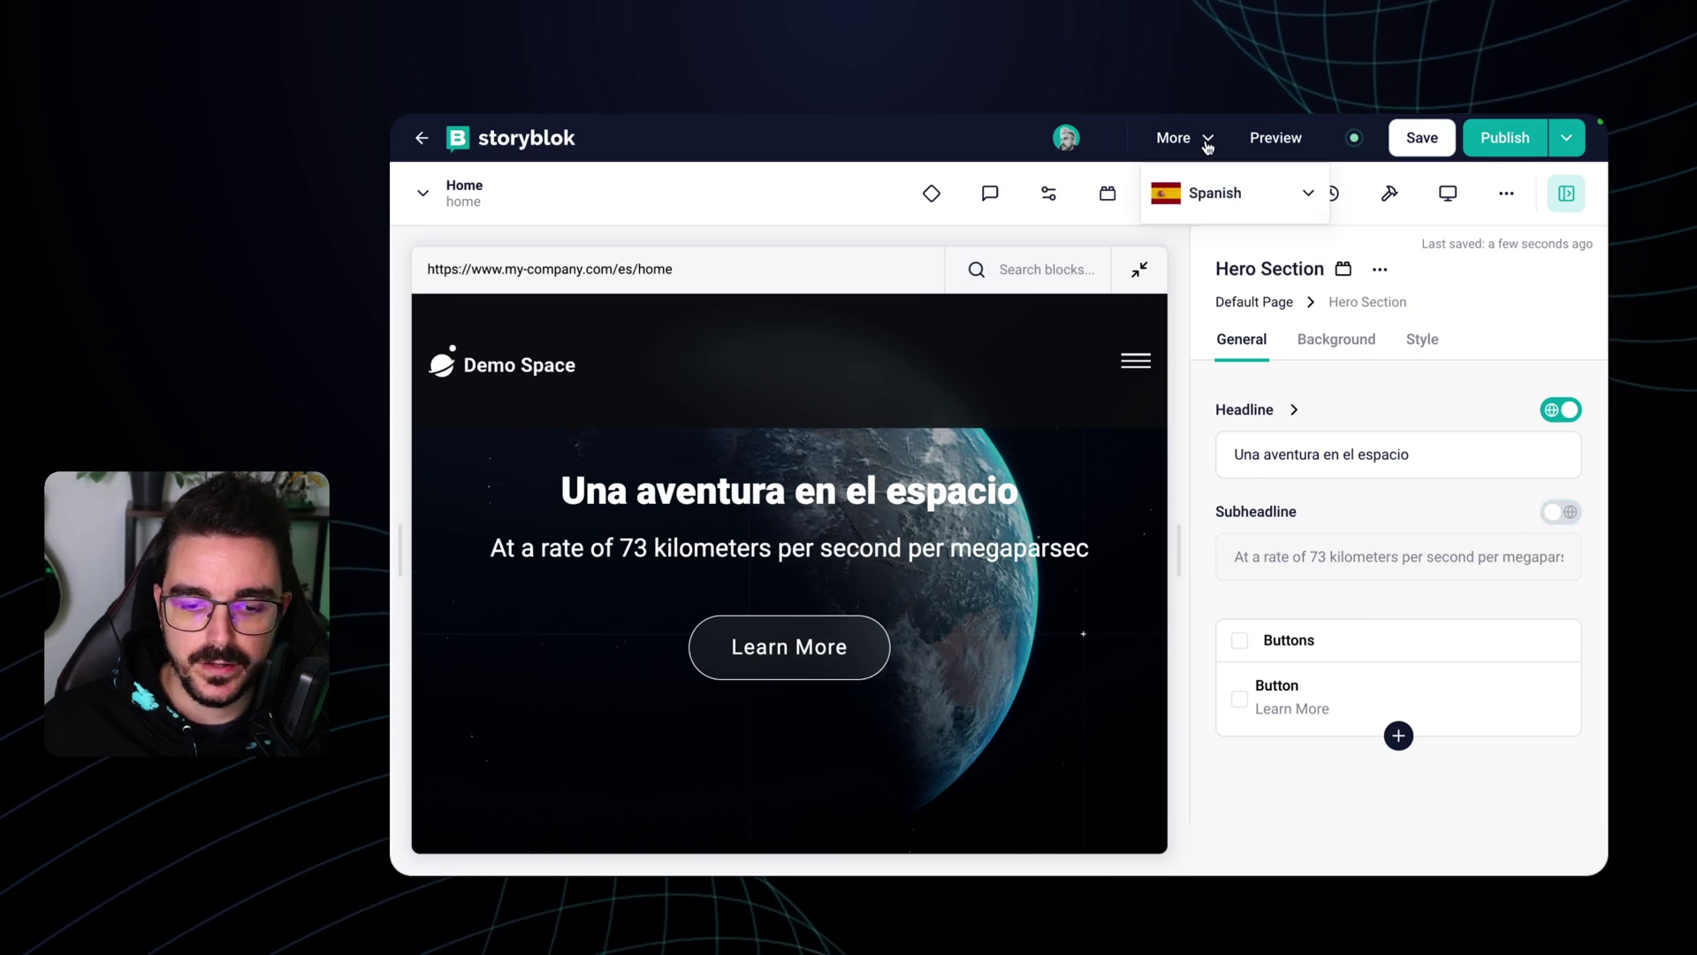
pyautogui.click(1281, 200)
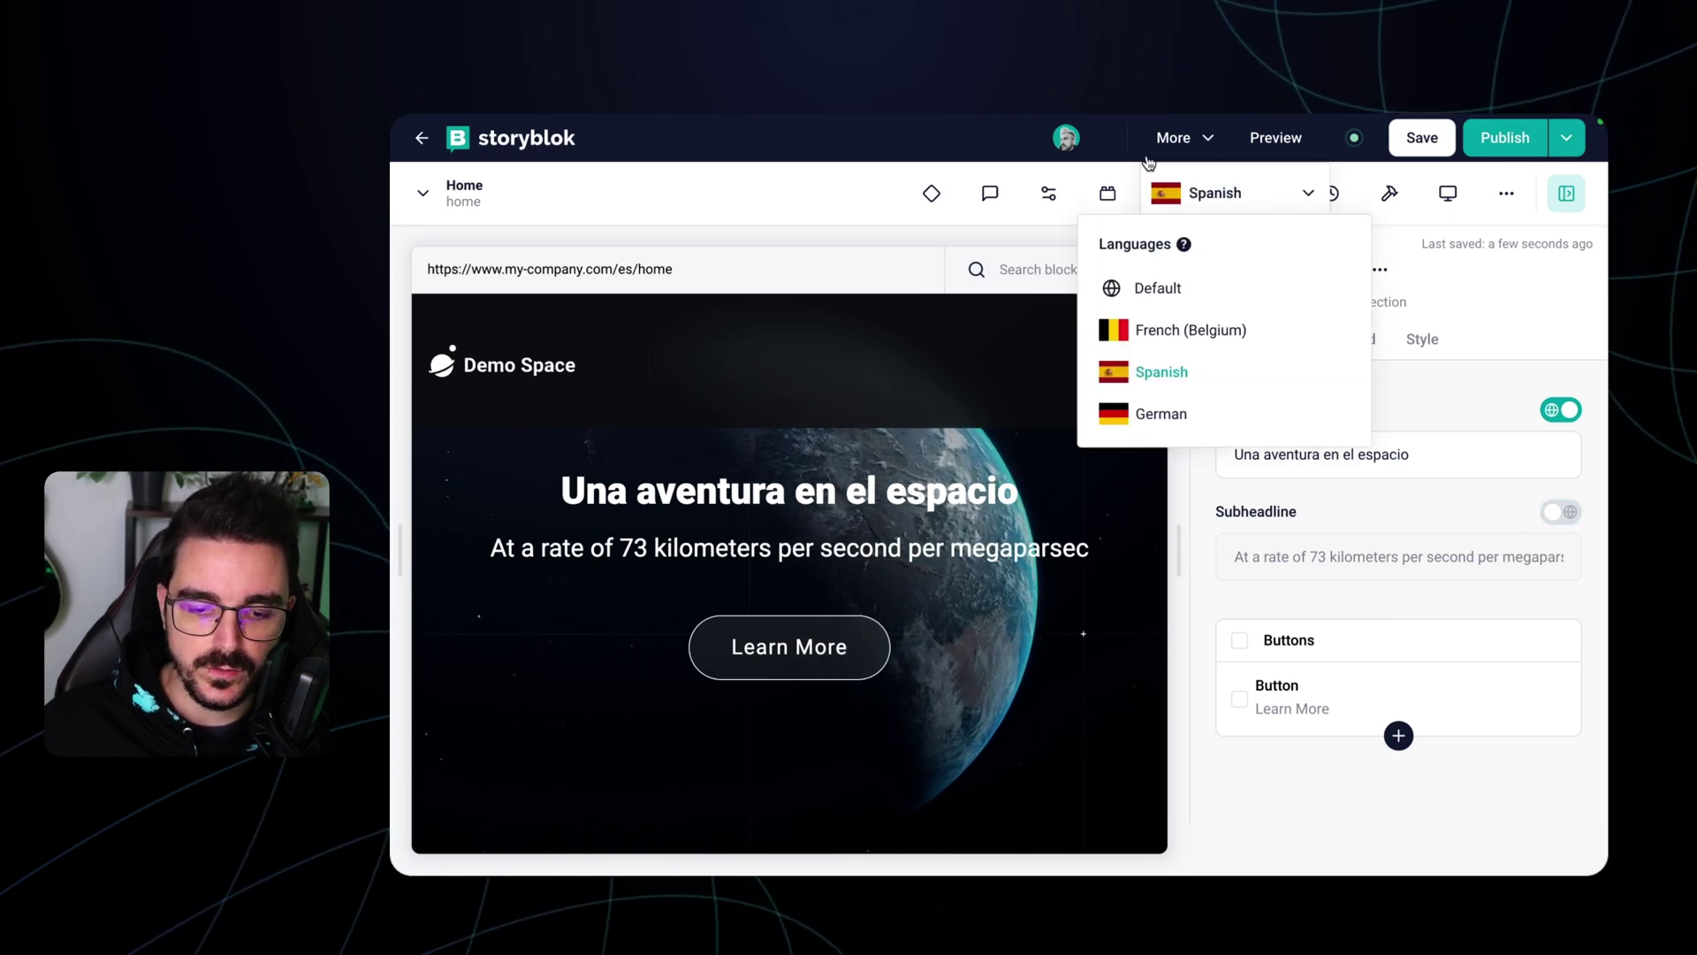
pyautogui.click(1149, 414)
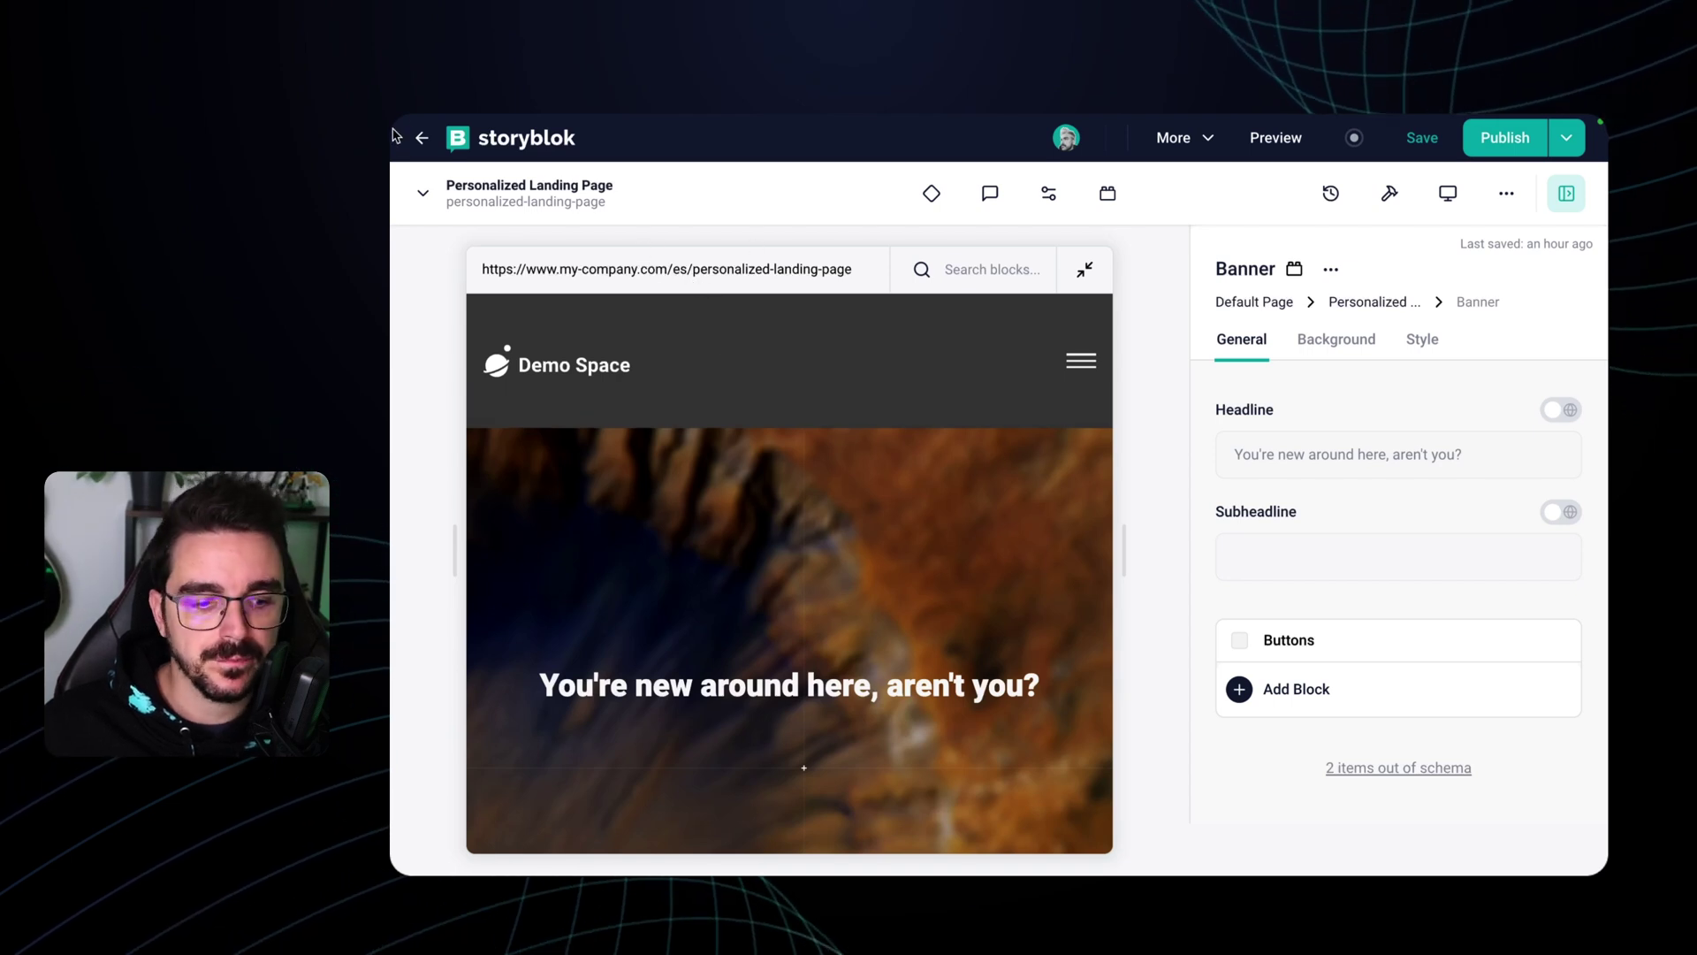
# - Install the Translatable slugs app from the App Directory's Translation category
pyautogui.click(421, 141)
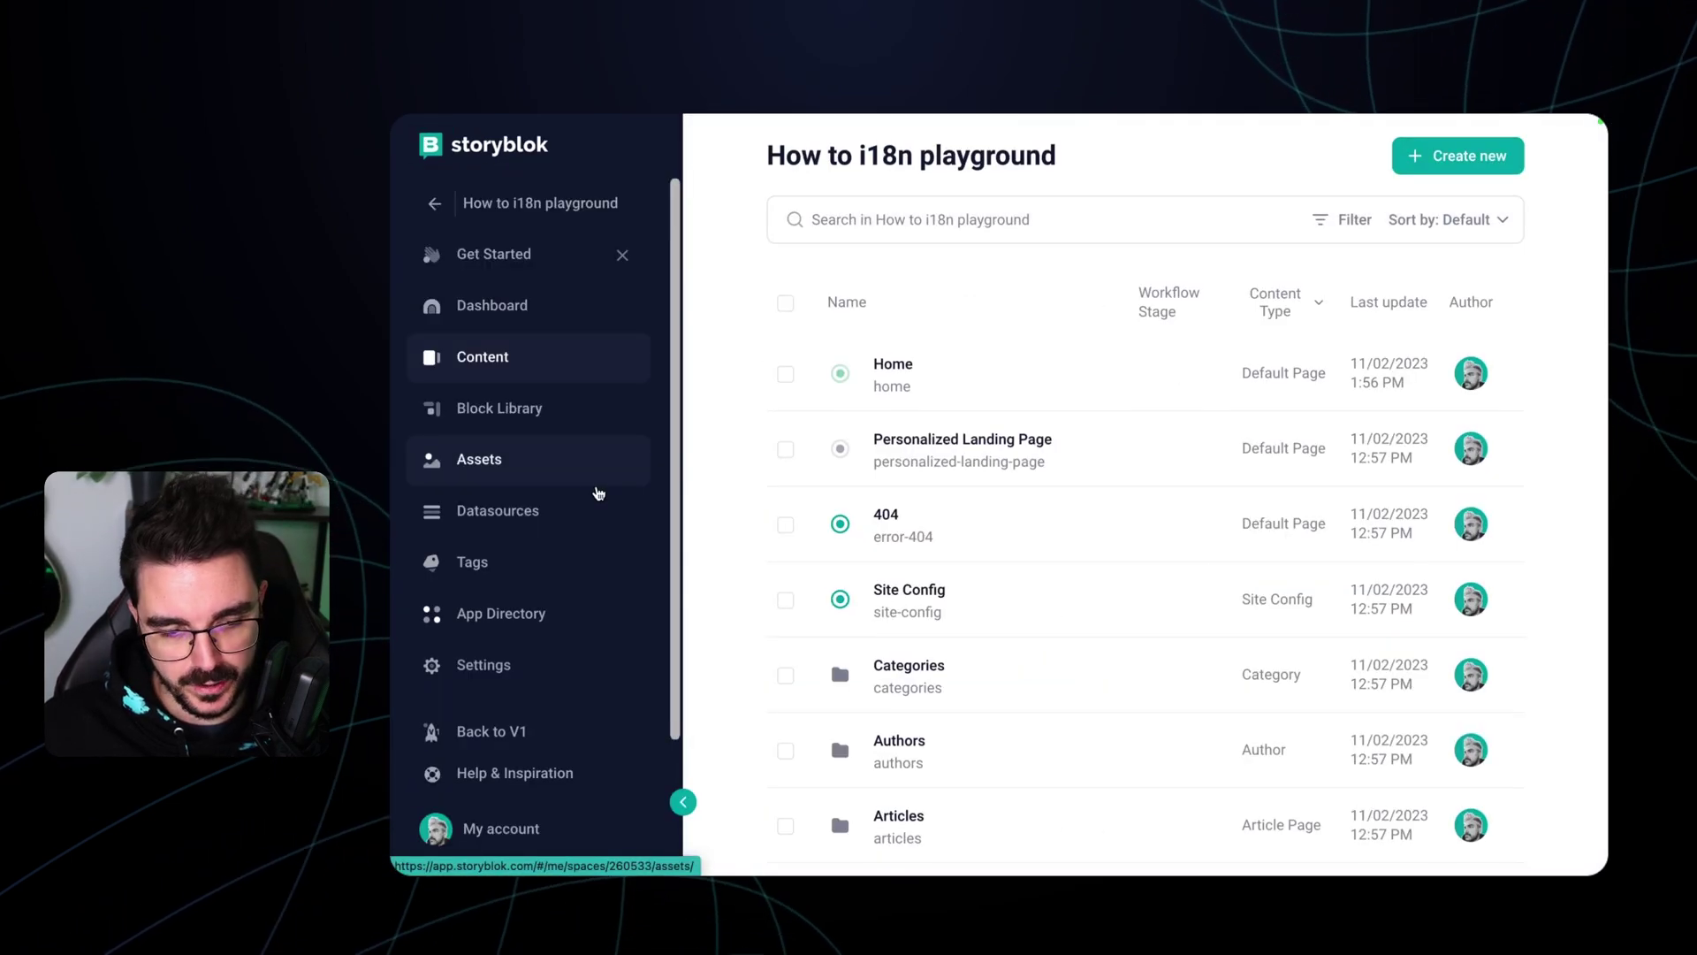
pyautogui.click(524, 622)
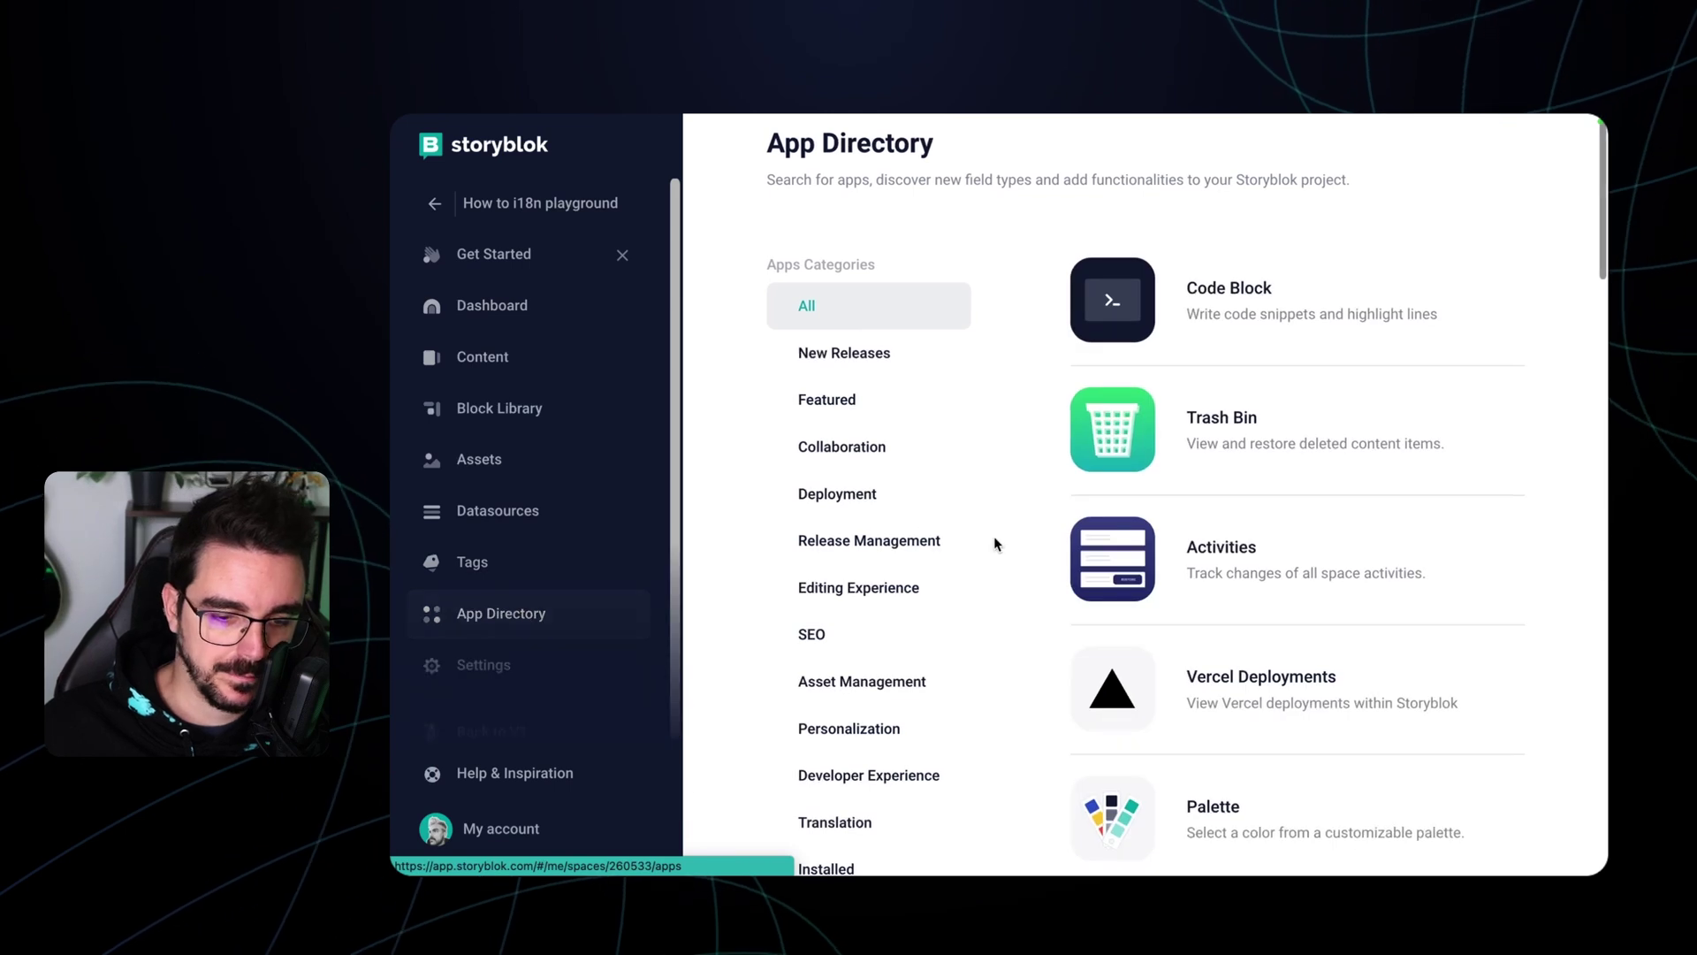
pyautogui.scroll(-1, 990, 535)
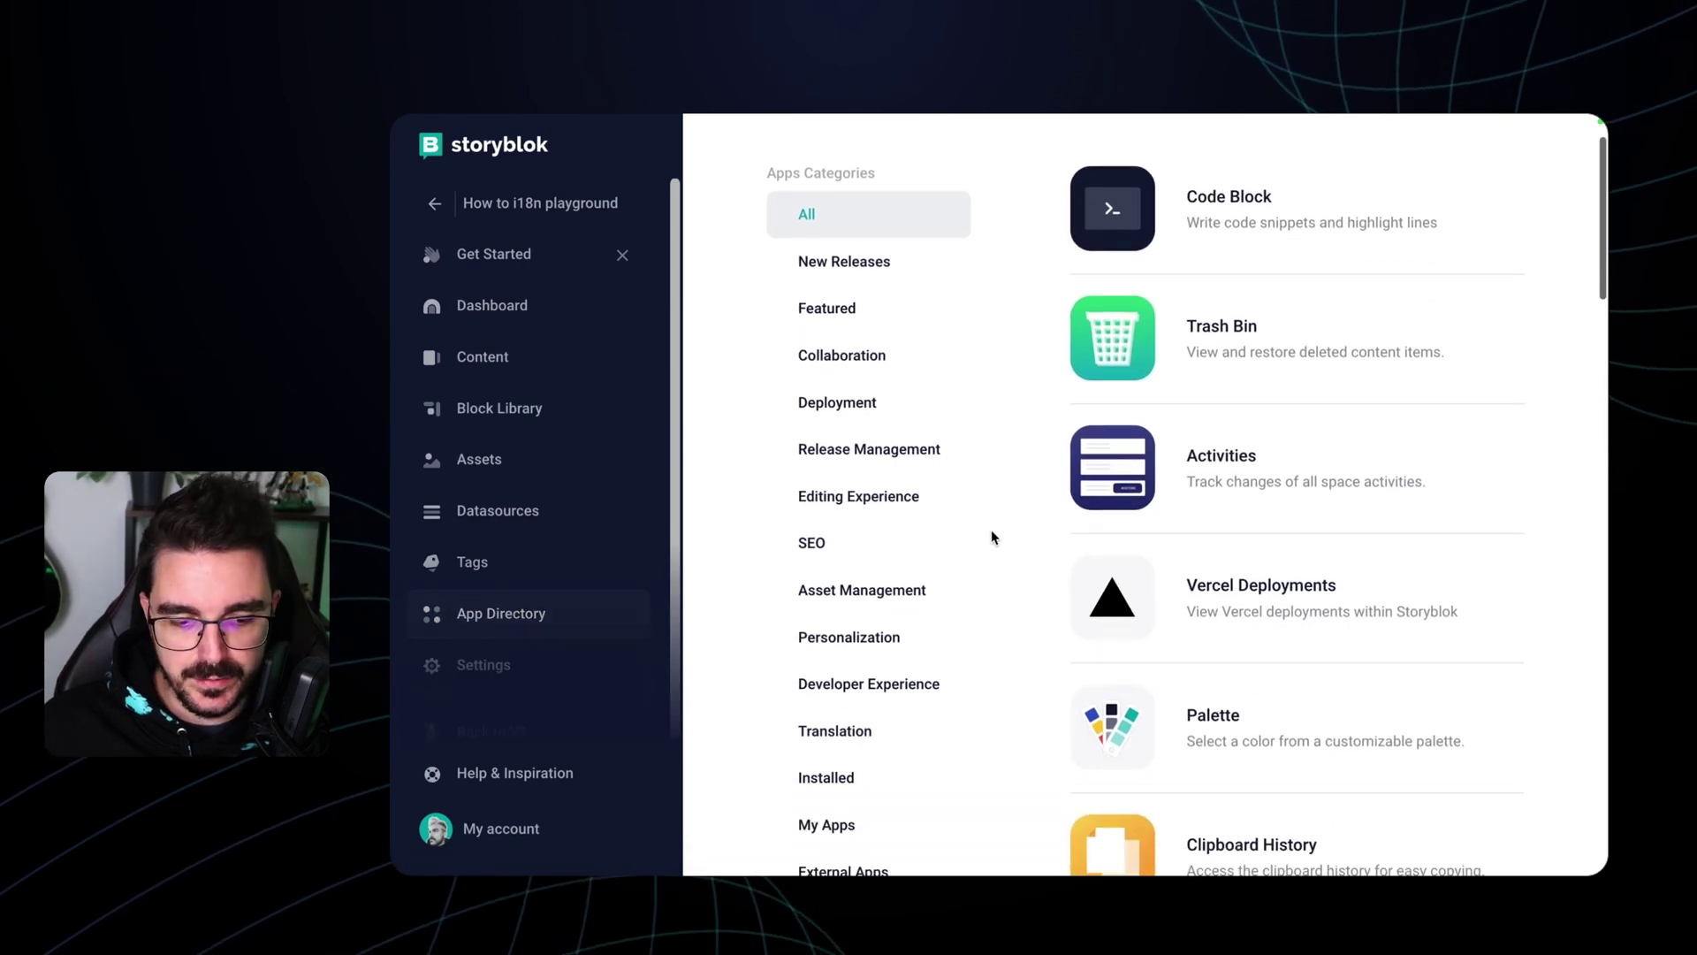
pyautogui.click(820, 731)
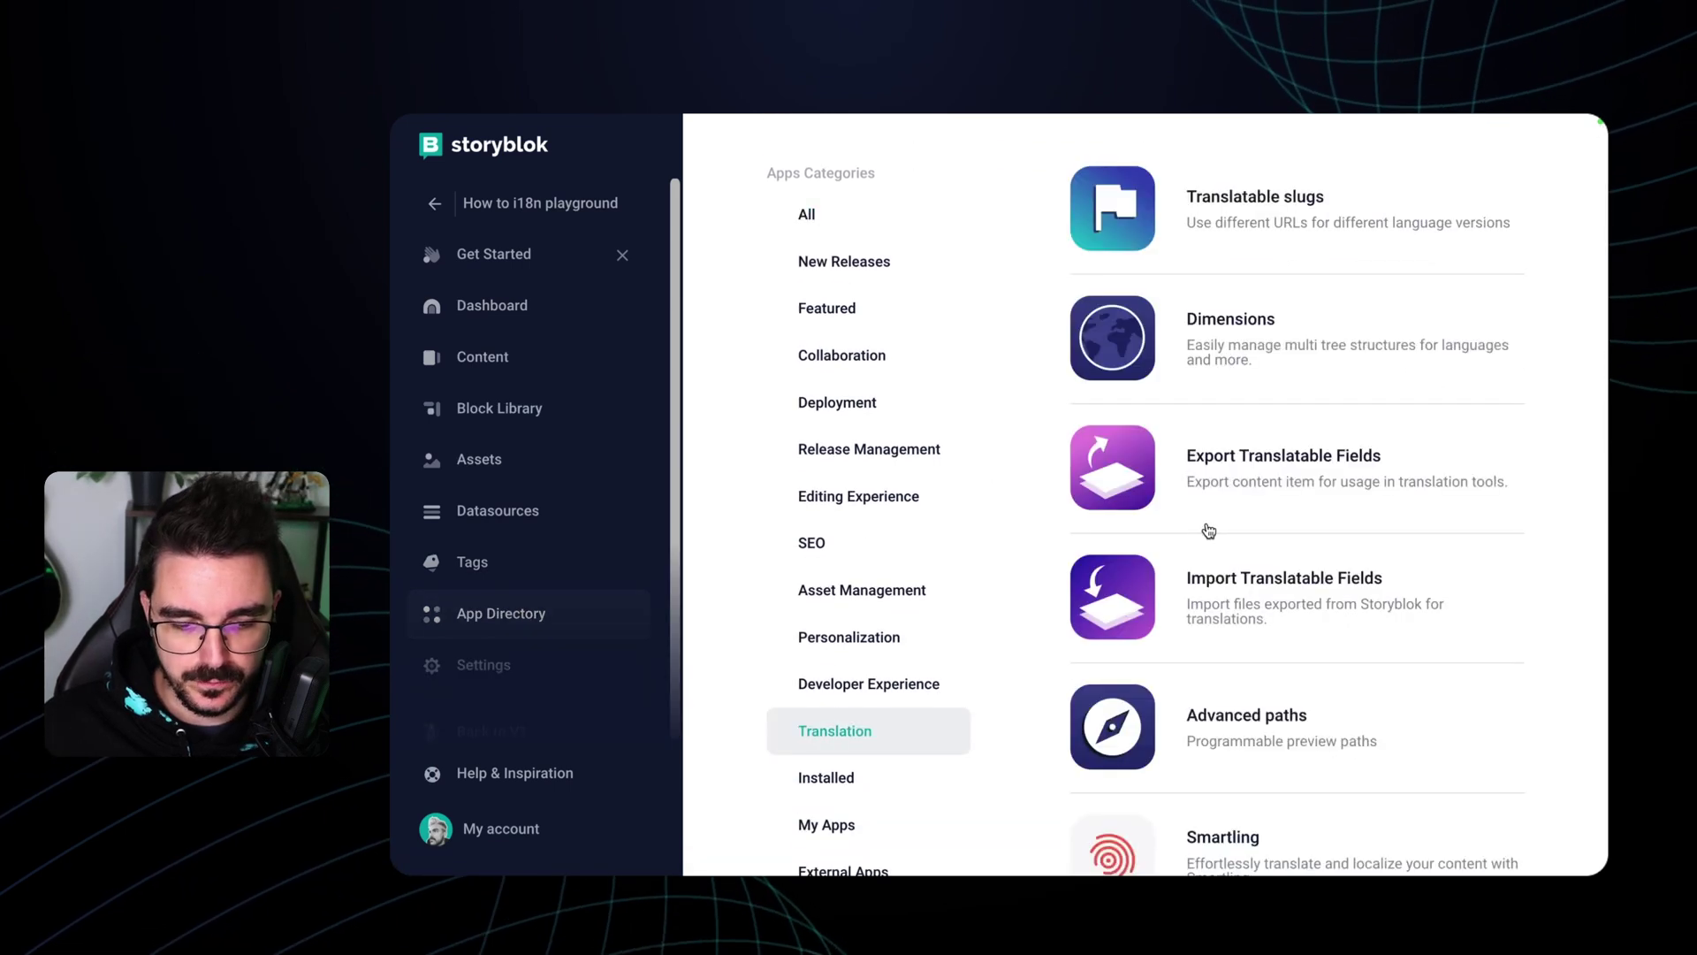
pyautogui.click(1271, 200)
pyautogui.click(1379, 255)
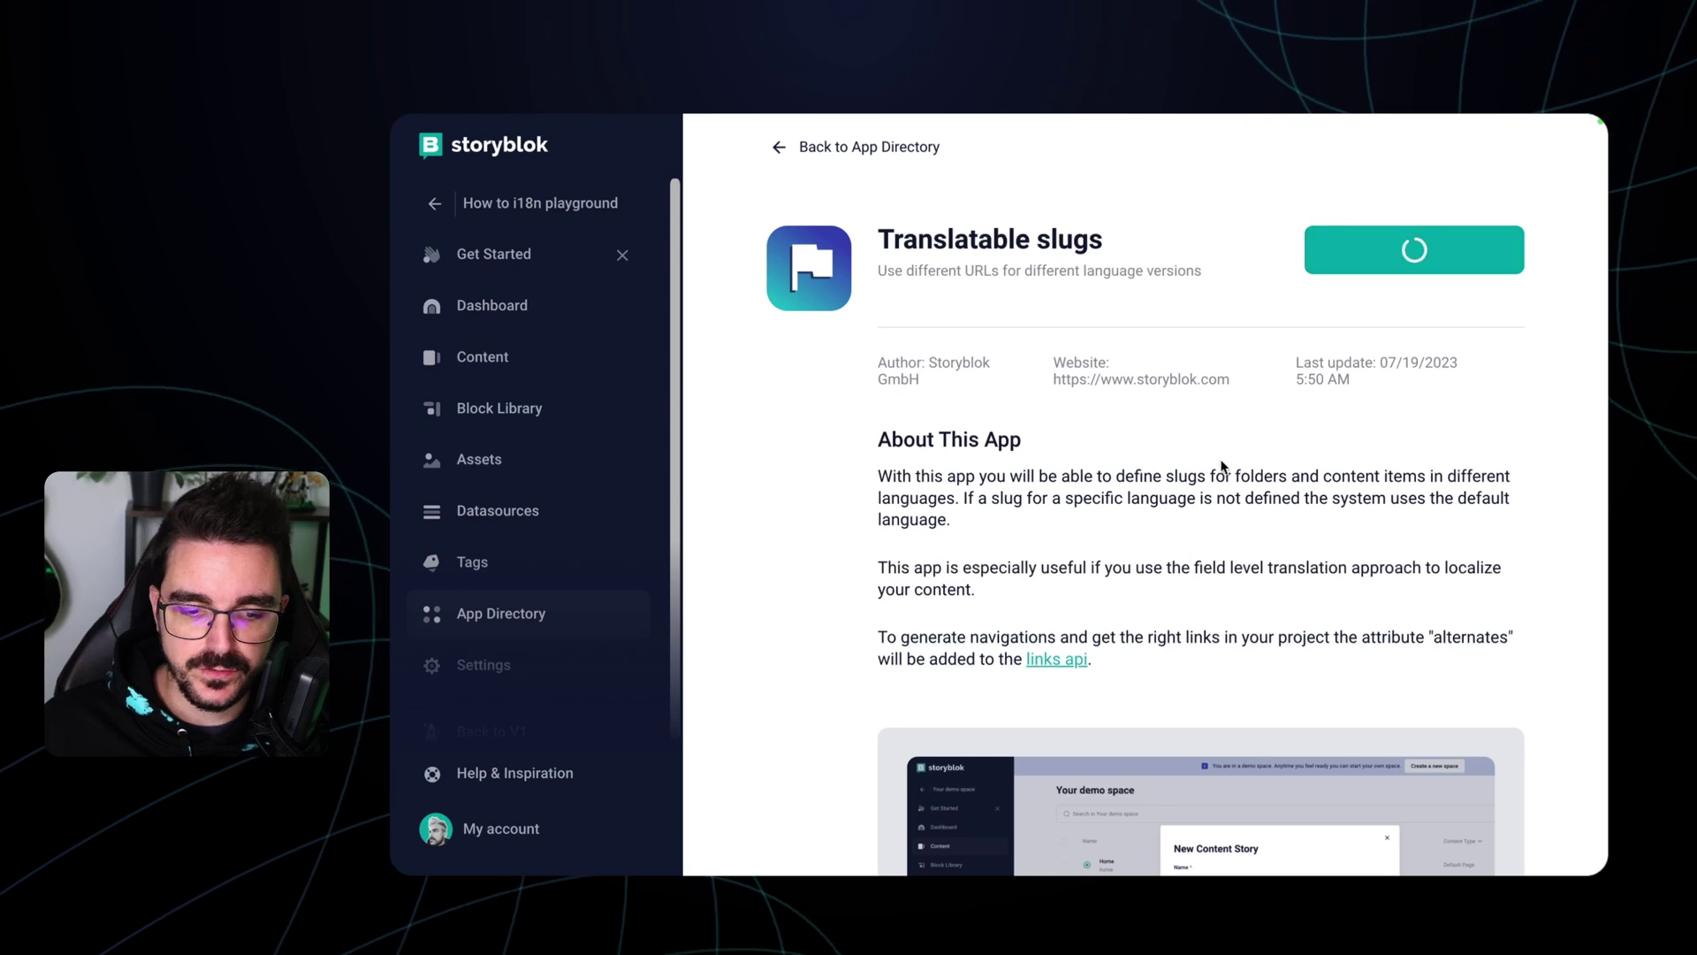
pyautogui.scroll(-3, 1138, 334)
pyautogui.scroll(3, 1137, 334)
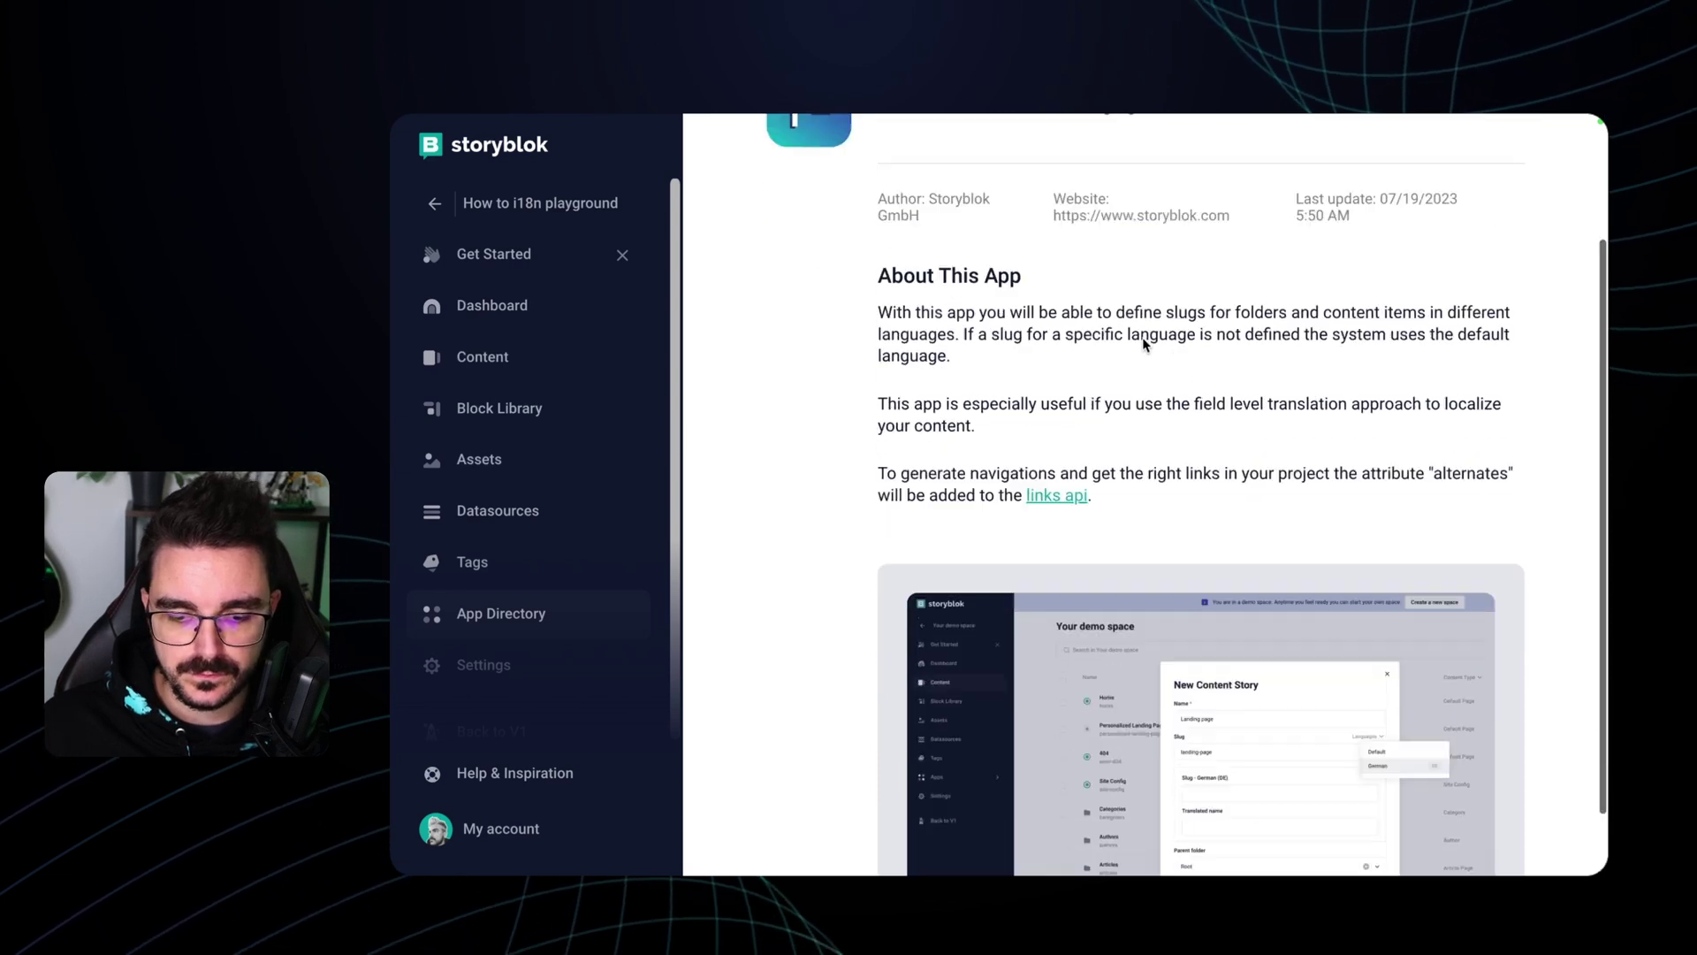
# - Open the Personalized Landing Page's entry configuration from the content list
pyautogui.click(500, 357)
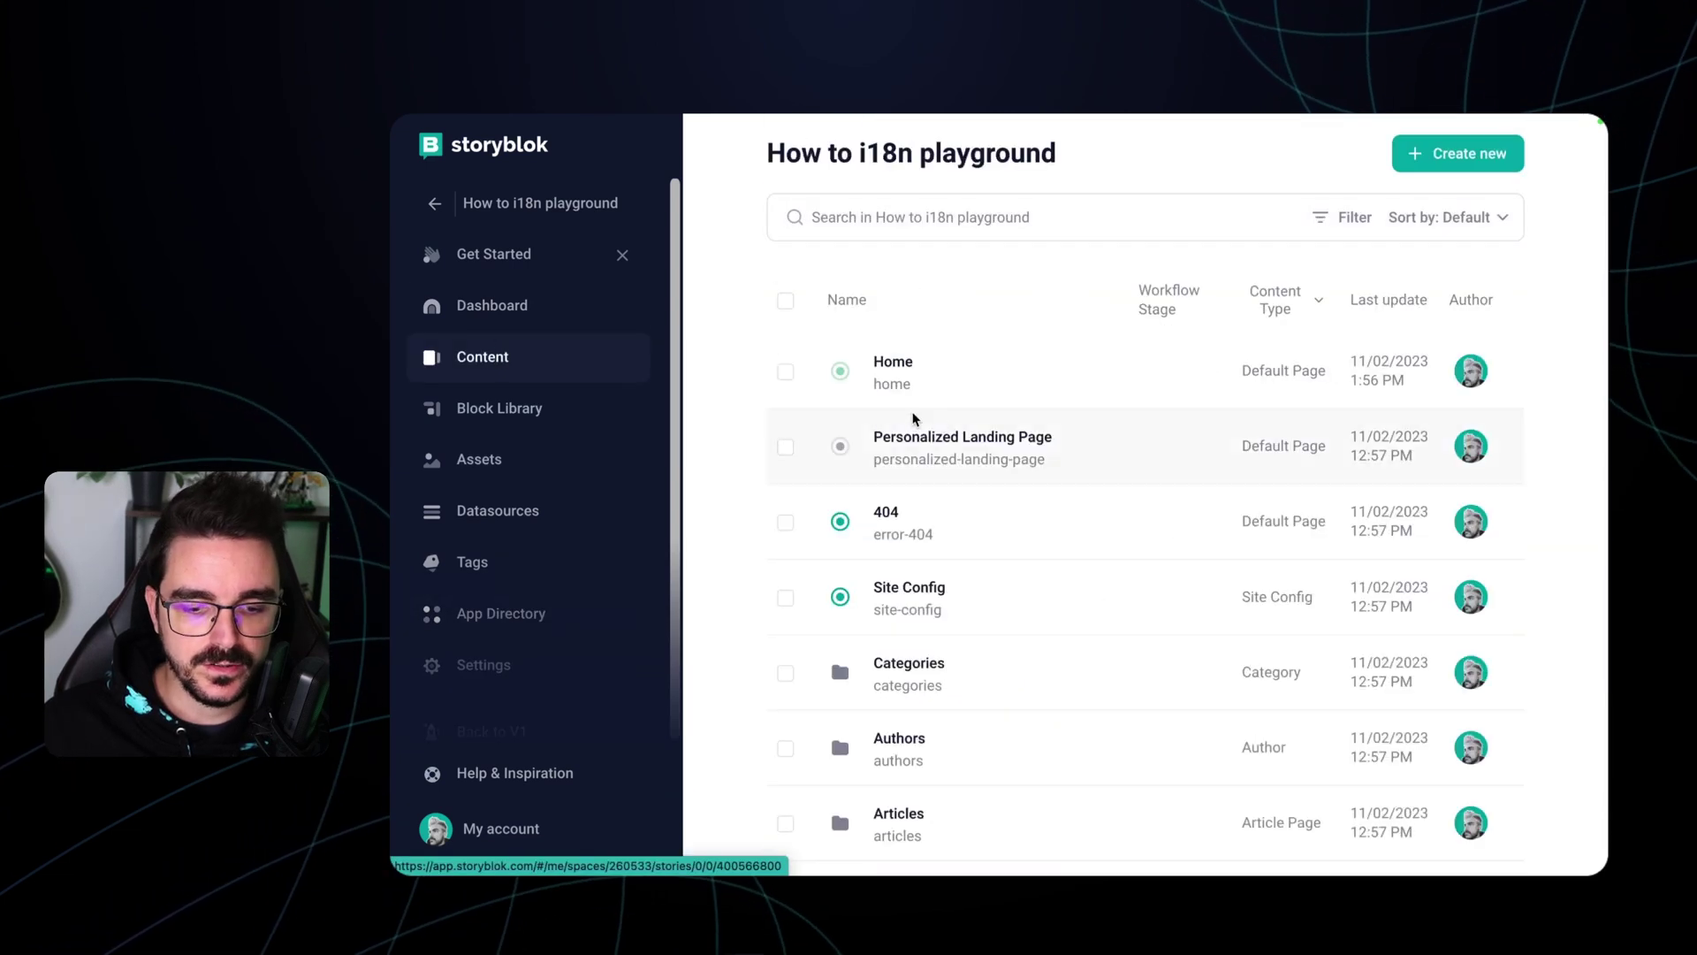
pyautogui.scroll(-1, 1043, 601)
pyautogui.click(1008, 370)
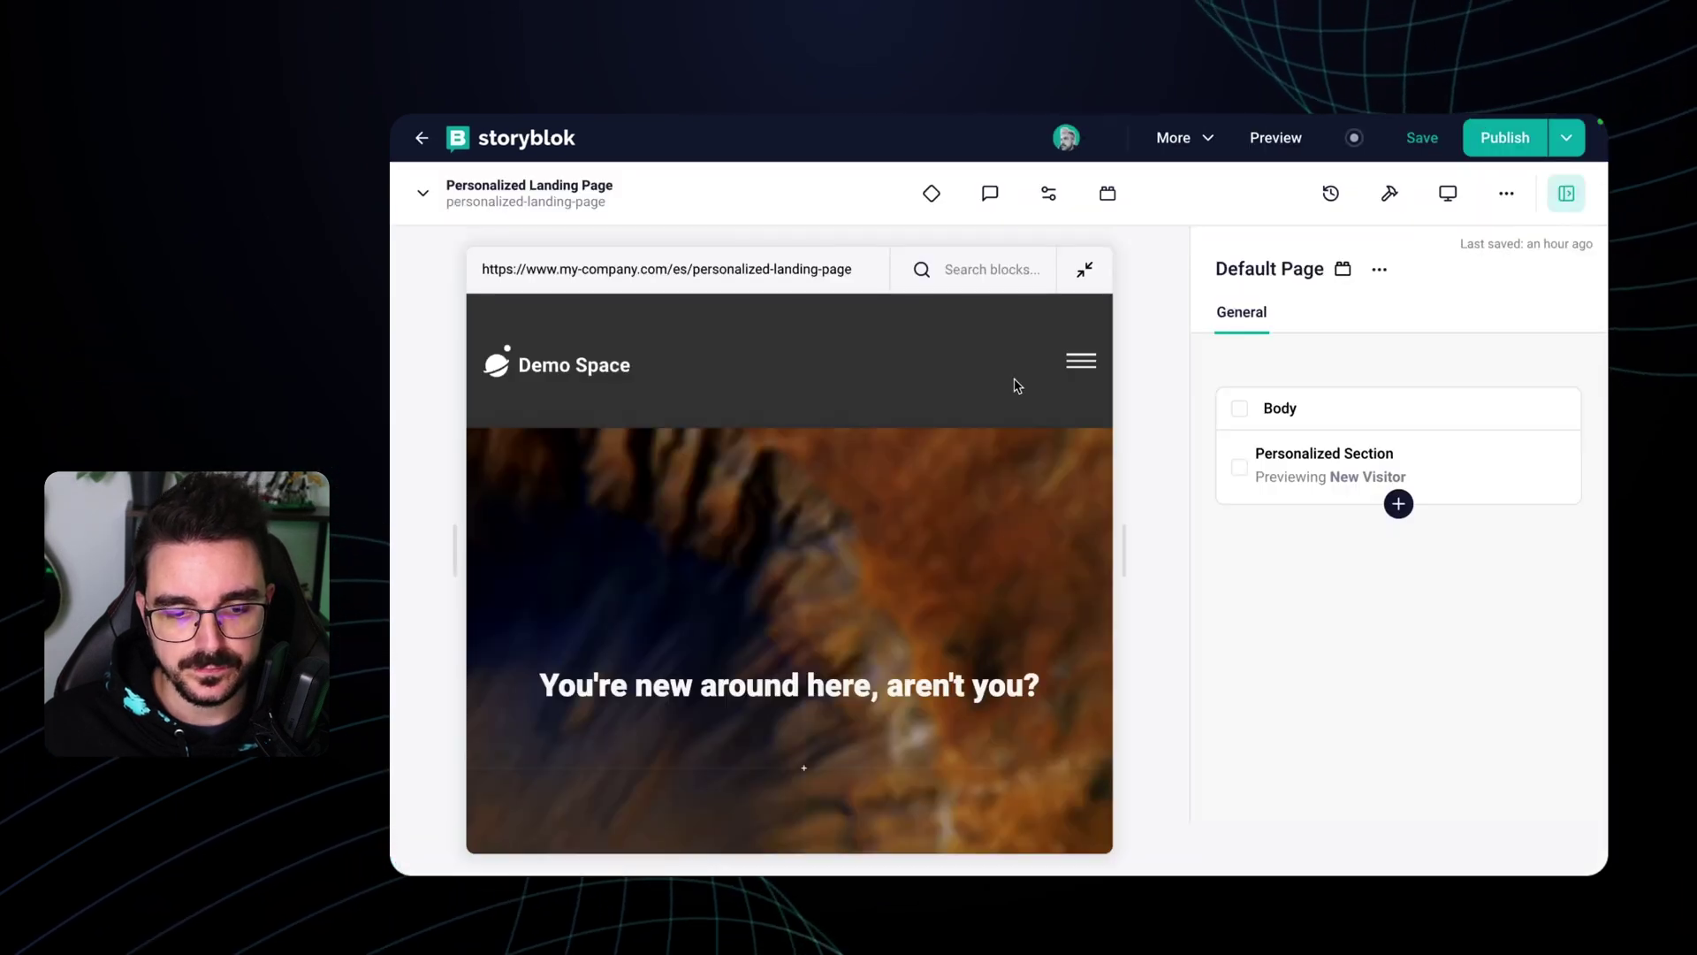
pyautogui.click(1049, 195)
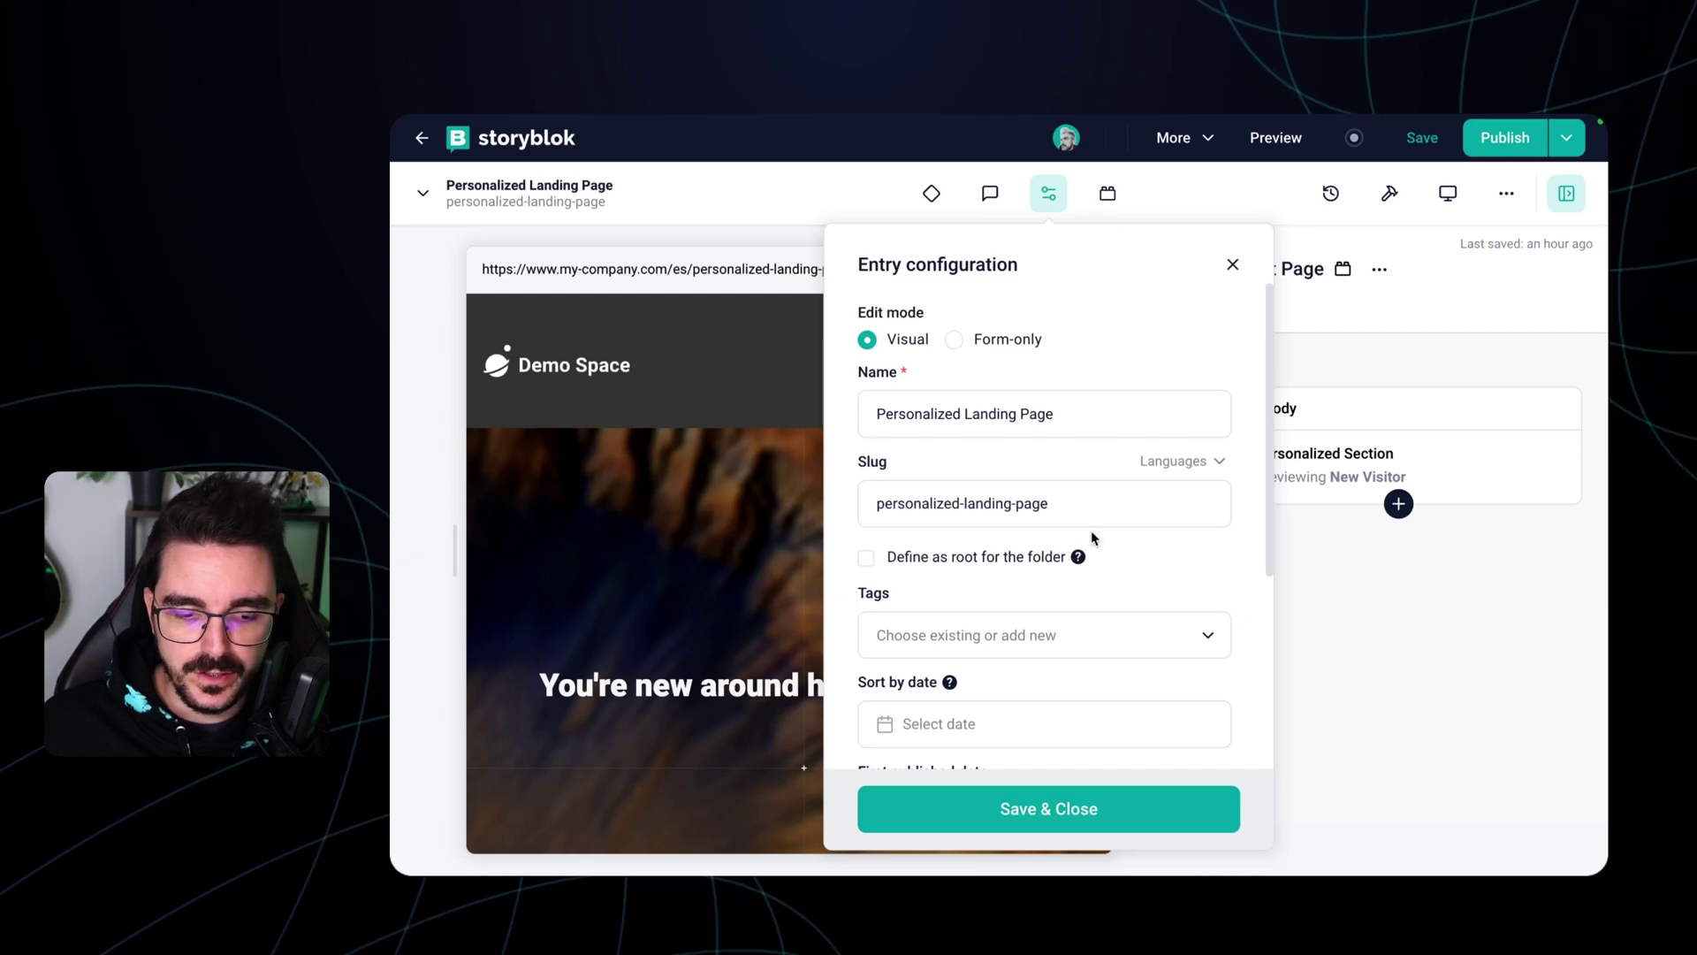
# - Add a Spanish slug 'landing-page-personalizada' for the page
pyautogui.click(1196, 470)
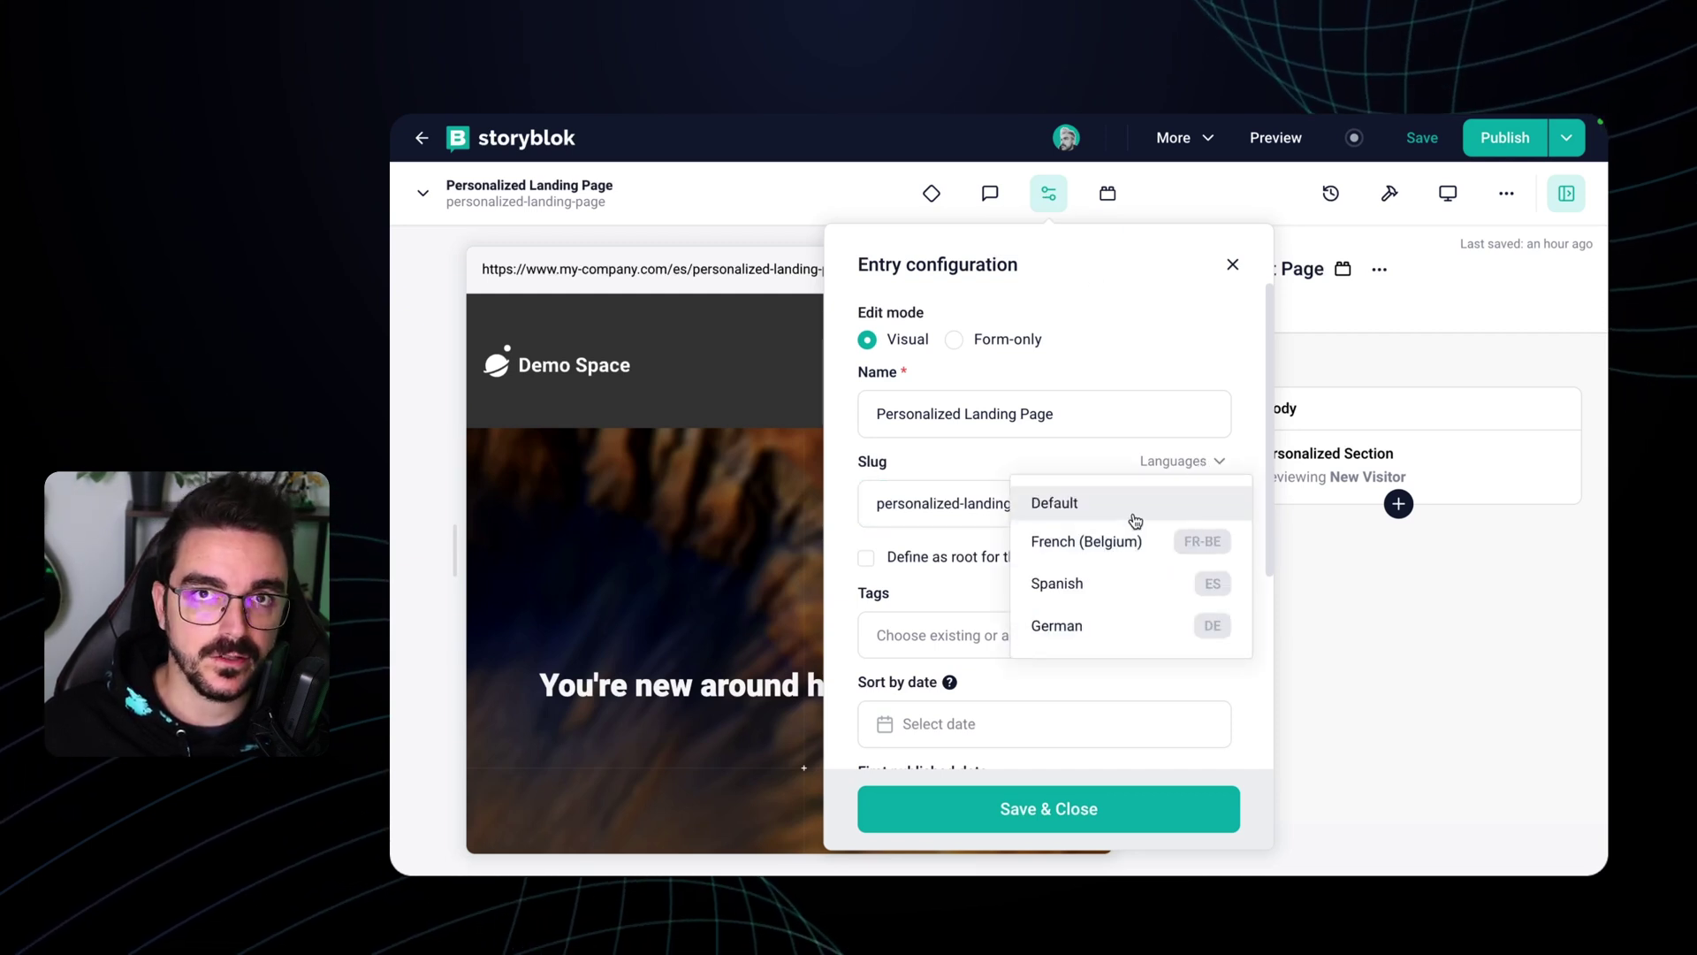
pyautogui.click(1101, 587)
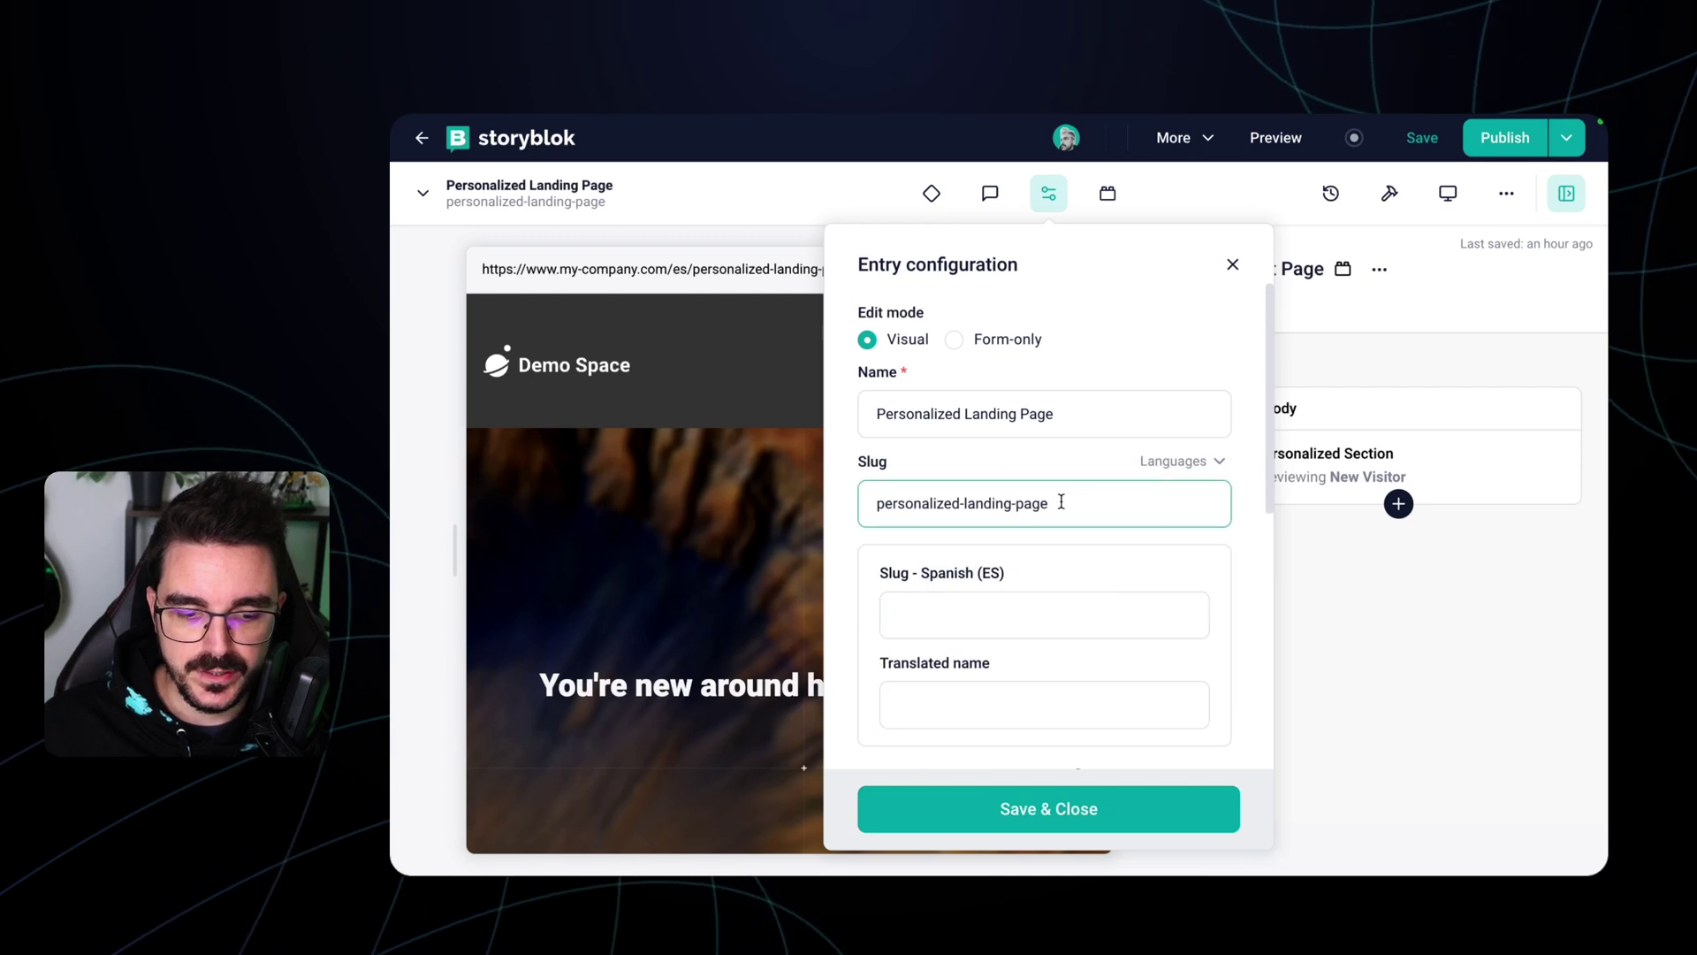
pyautogui.scroll(-1, 1087, 563)
pyautogui.scroll(-1, 1087, 563)
pyautogui.click(992, 512)
pyautogui.scroll(1, 990, 510)
pyautogui.click(989, 510)
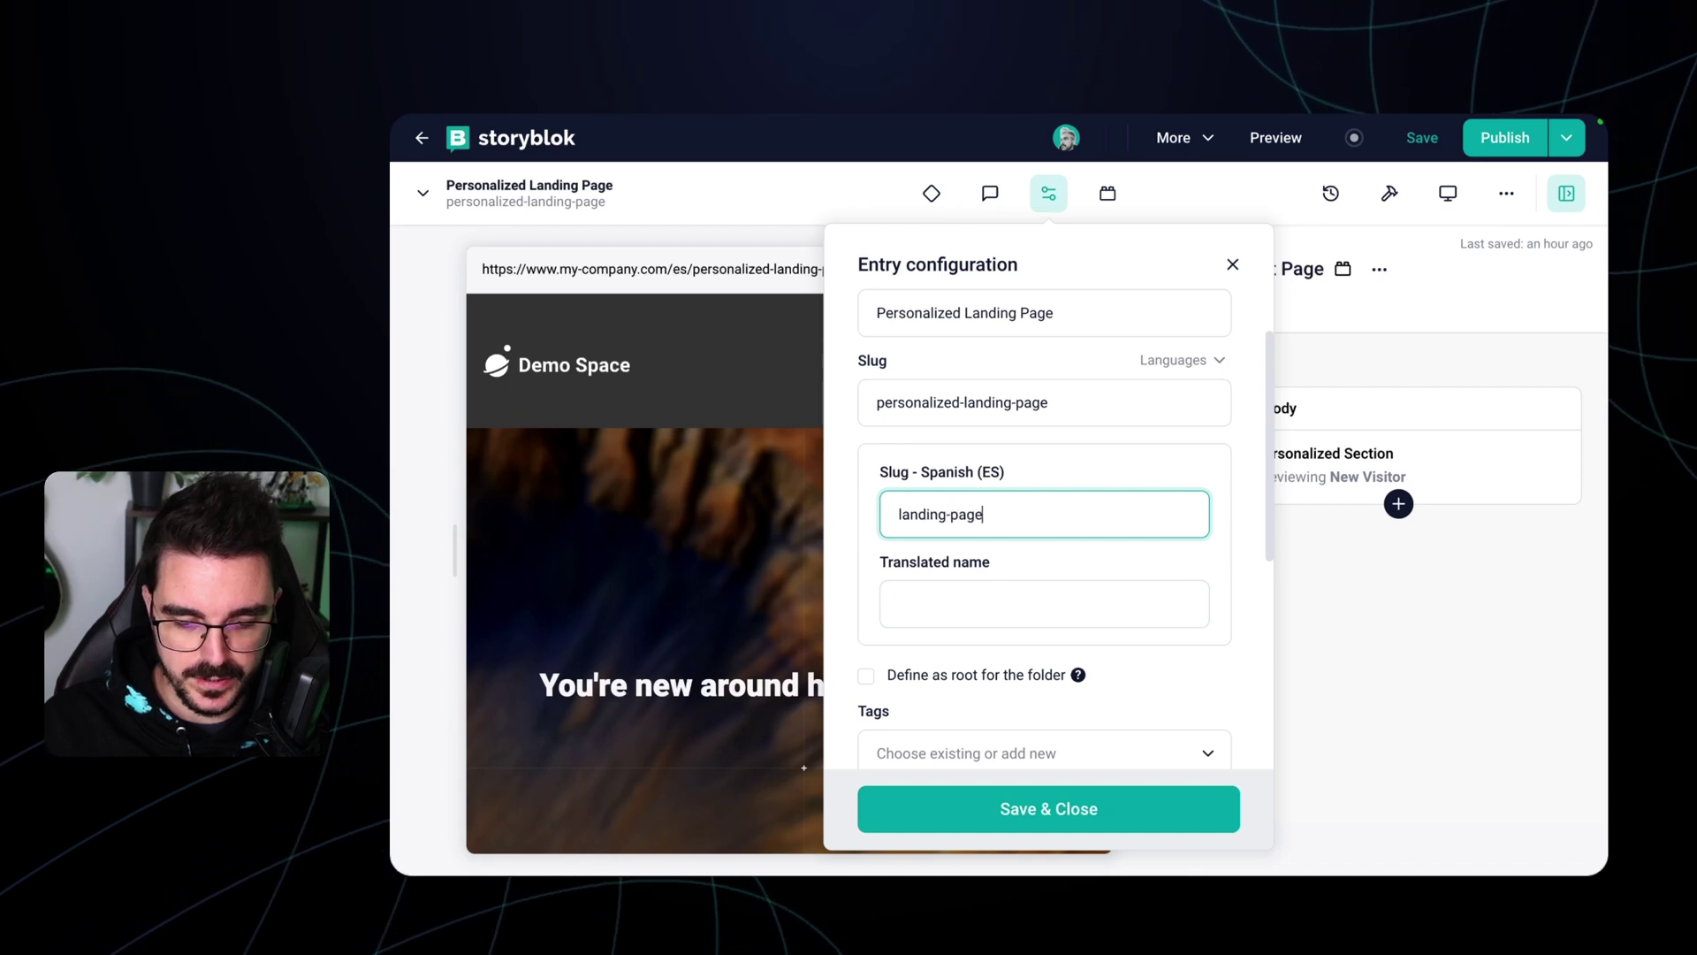
pyautogui.write('-personan')
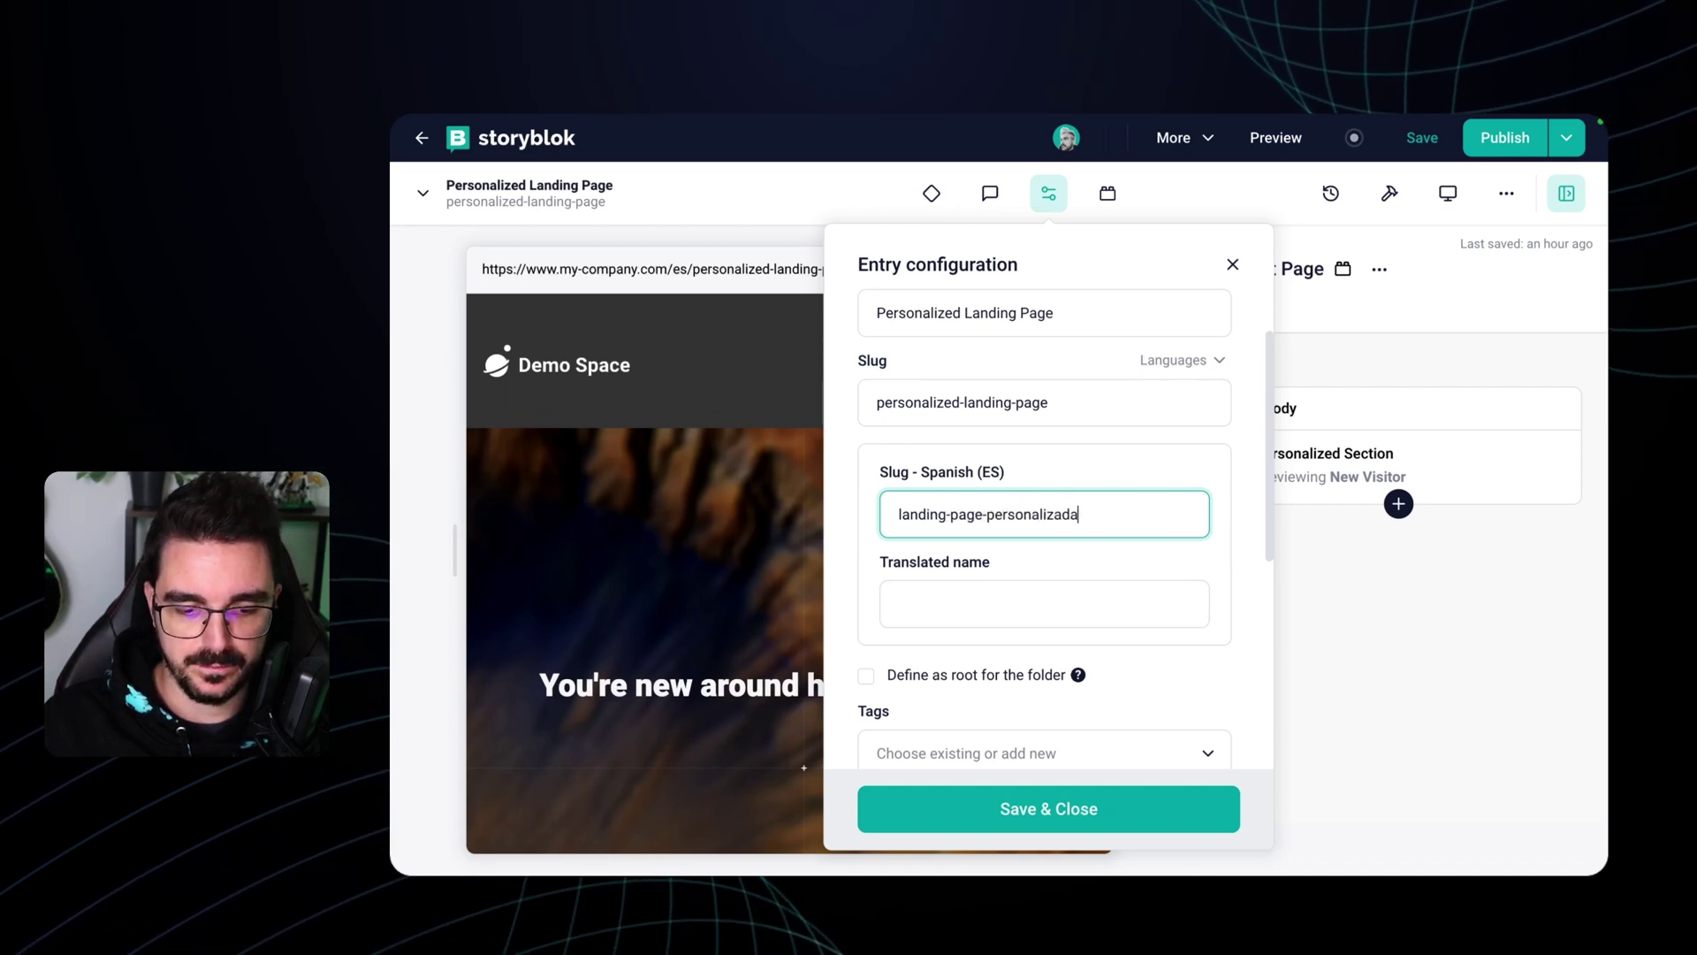
# - Set the Spanish translated name to 'Landing Page Personalizada'
pyautogui.click(939, 591)
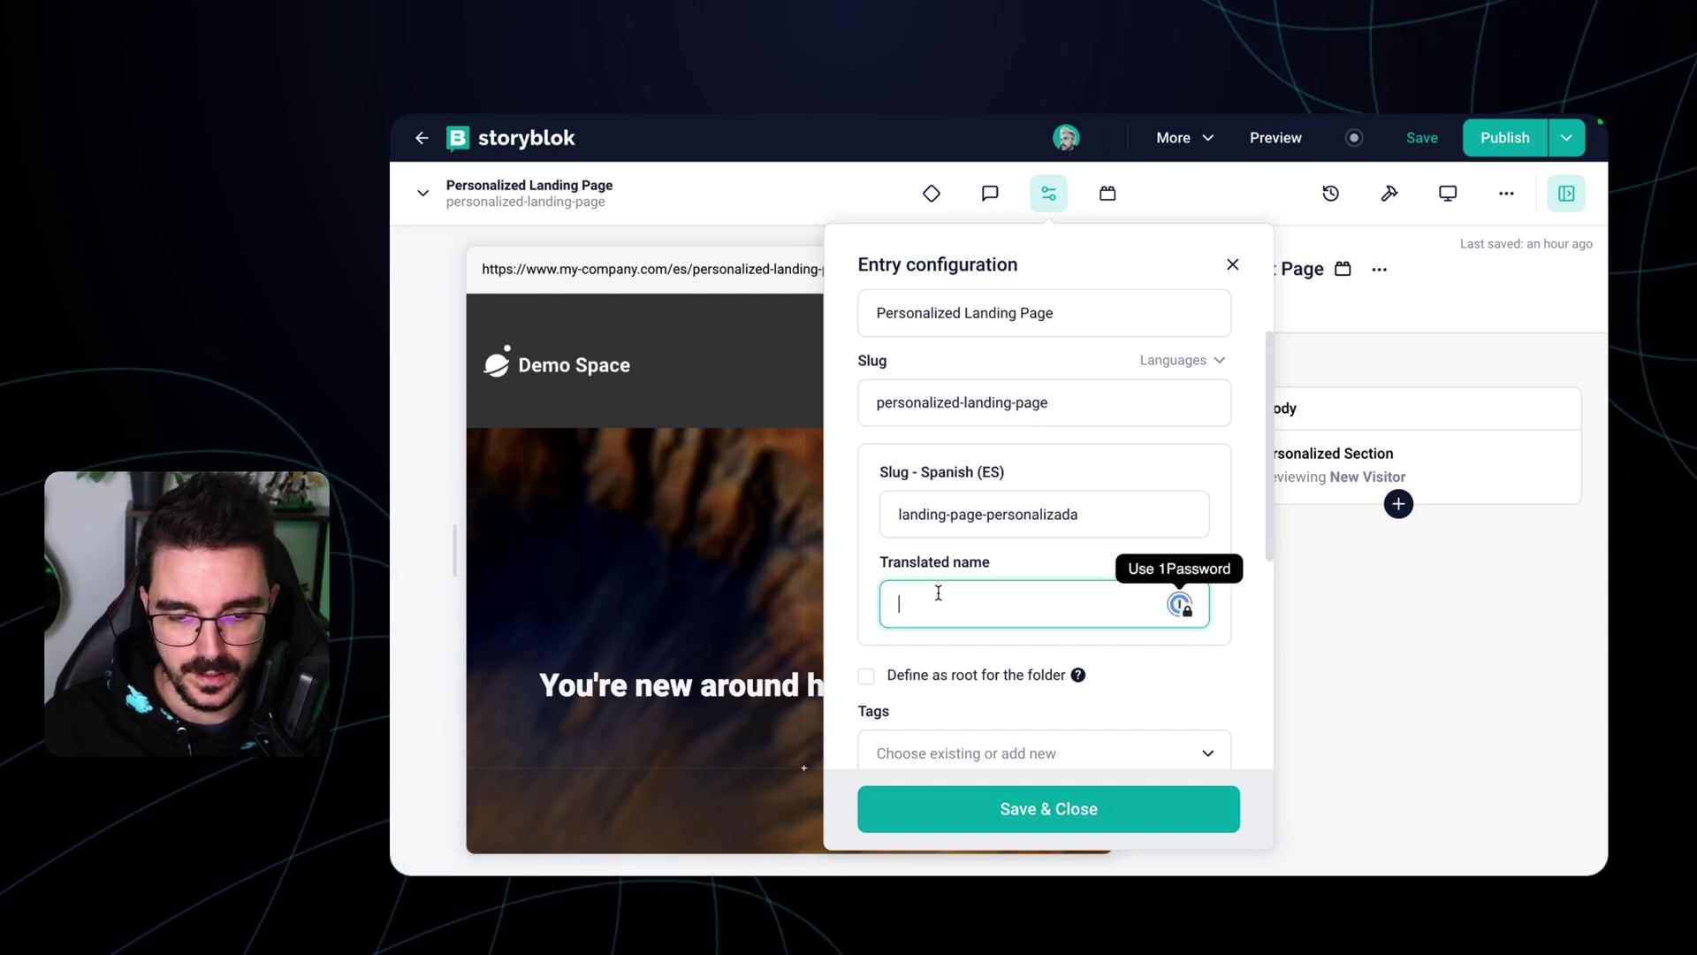
pyautogui.scroll(1, 954, 314)
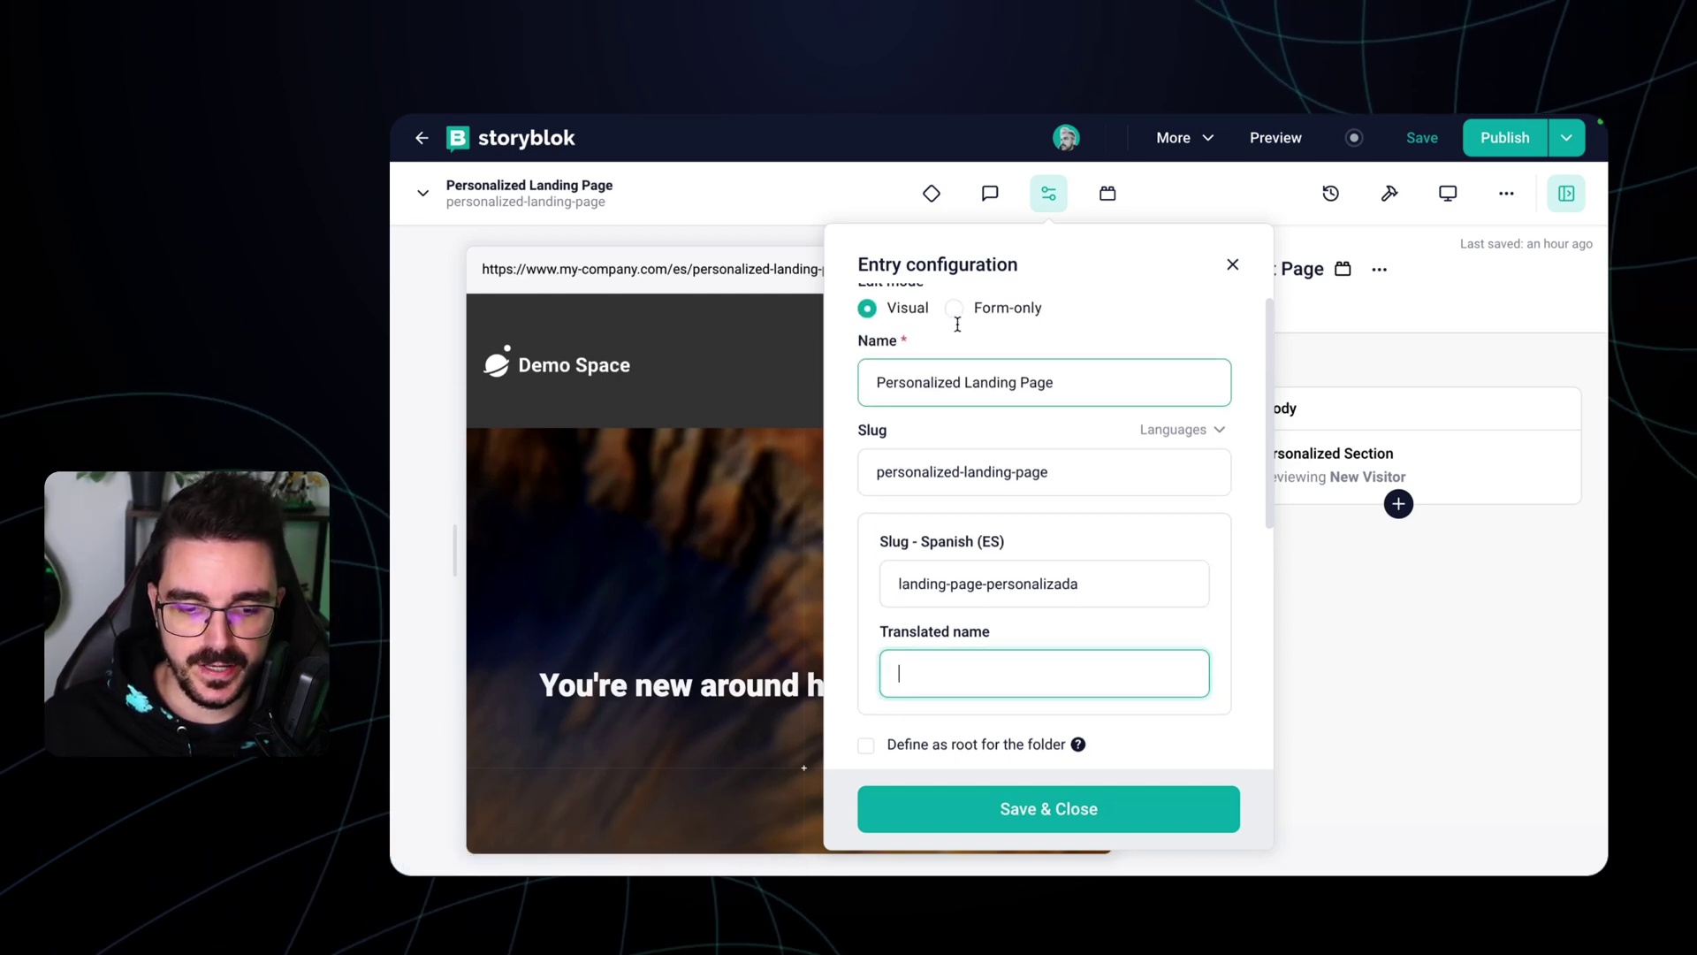
pyautogui.scroll(-1, 955, 324)
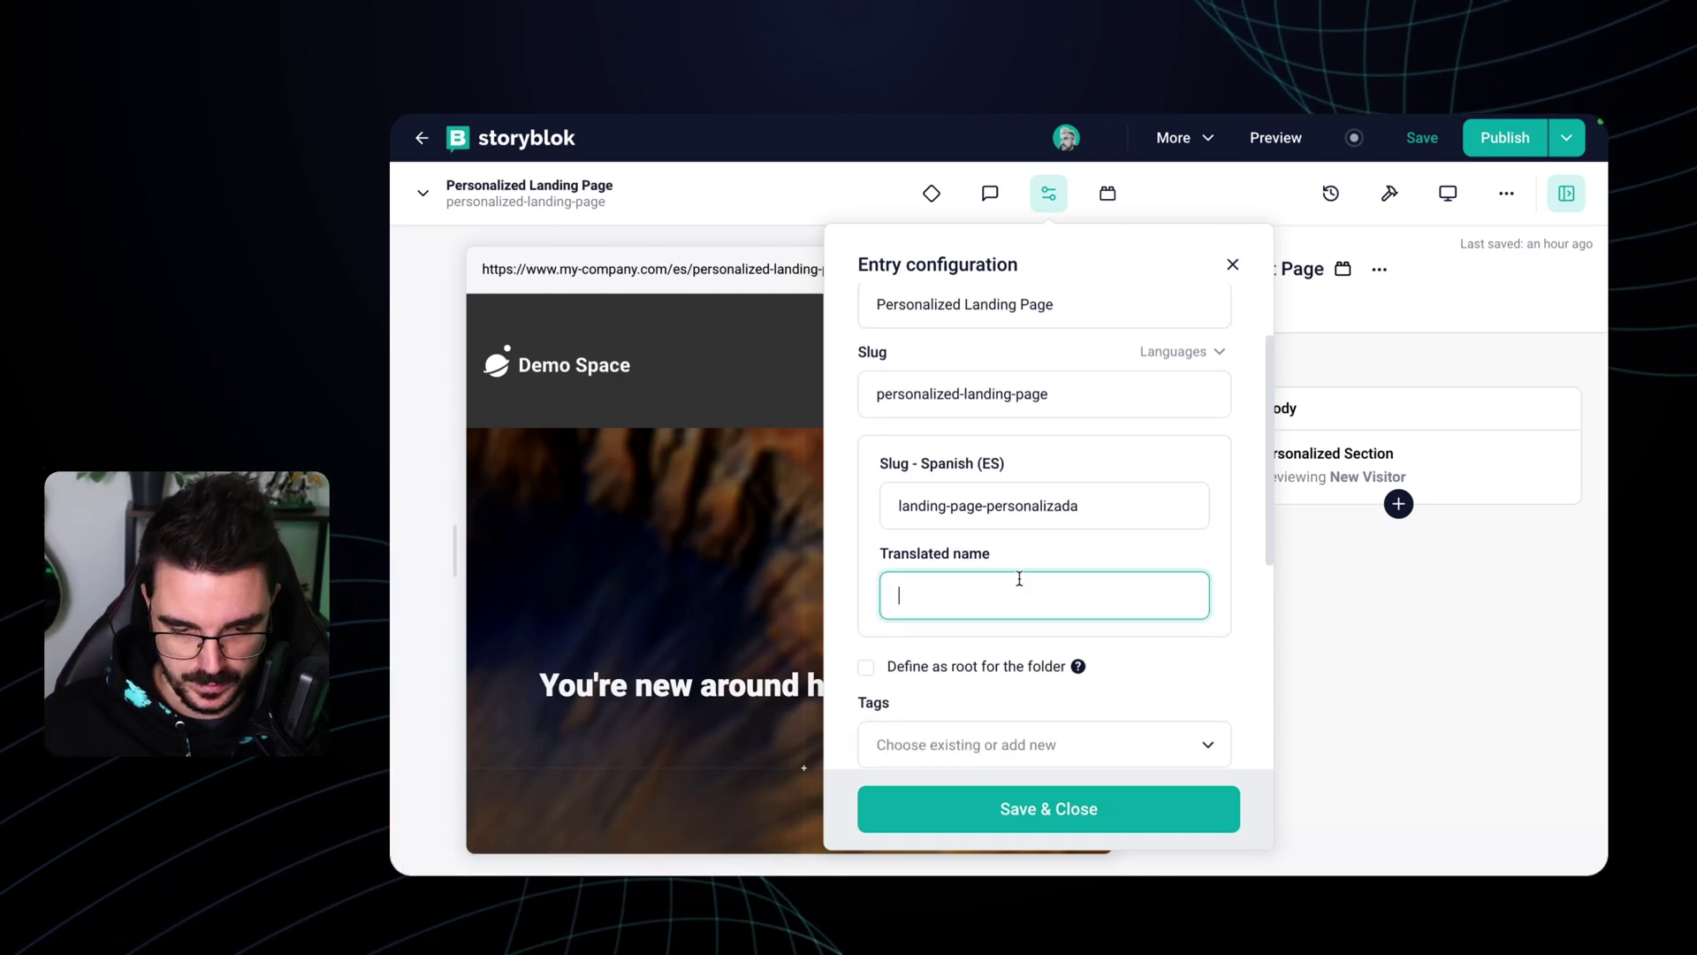
pyautogui.write('Landing Pa')
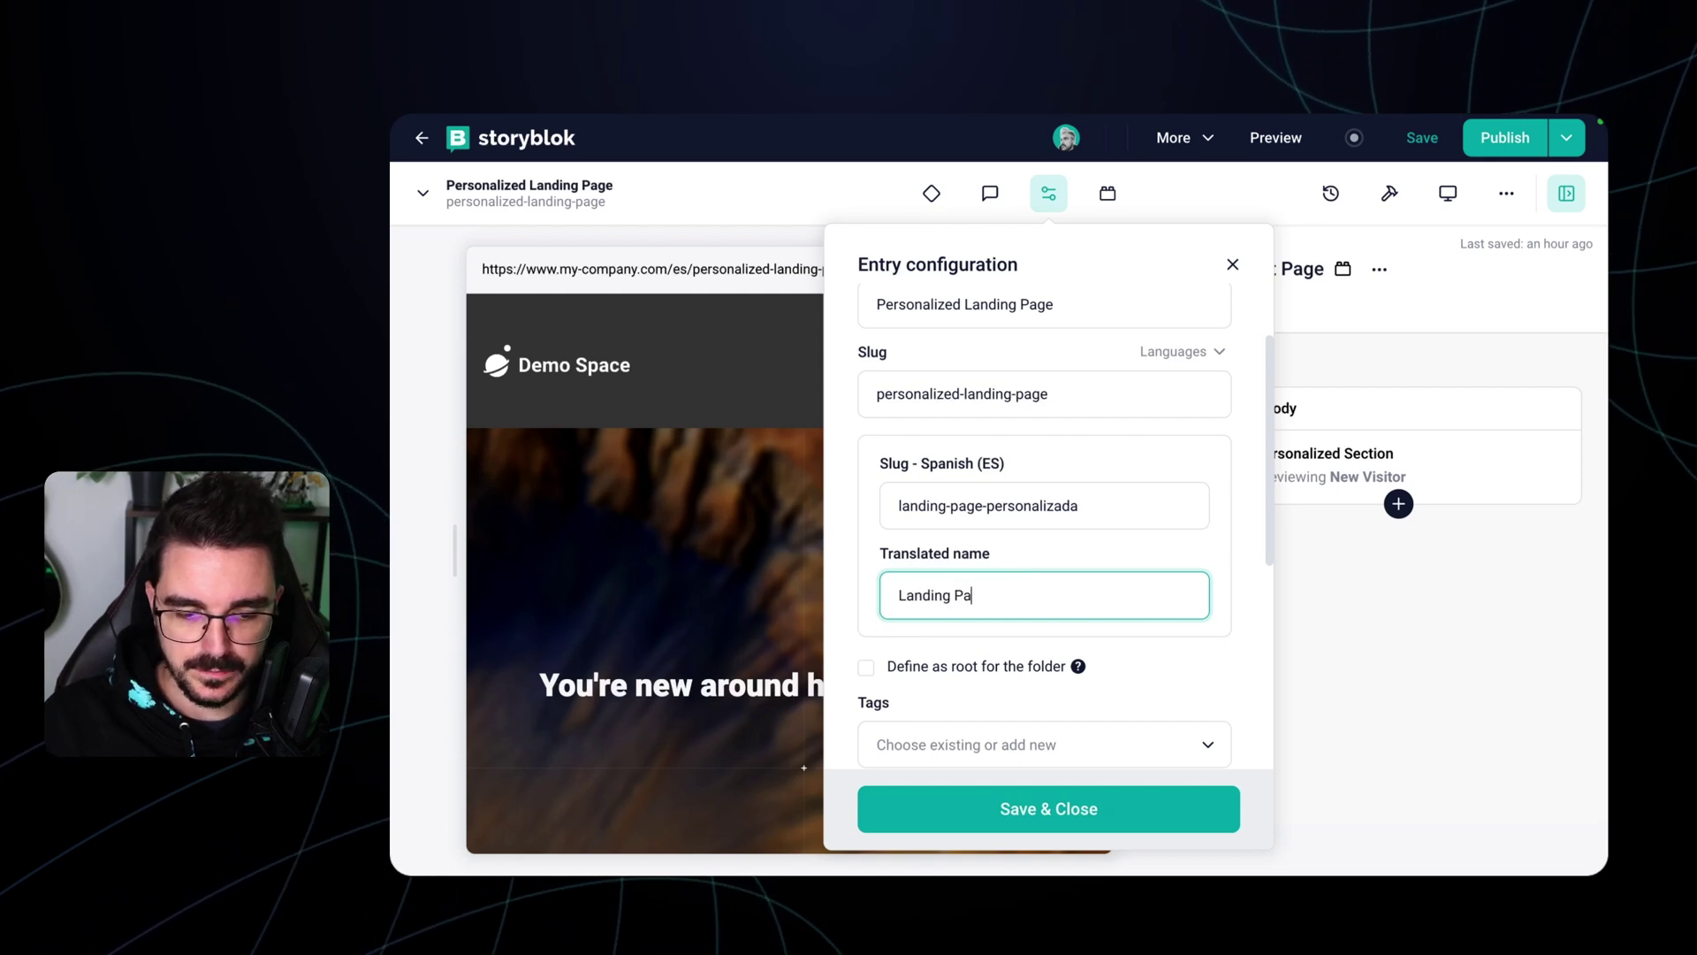
pyautogui.write('ge Perso')
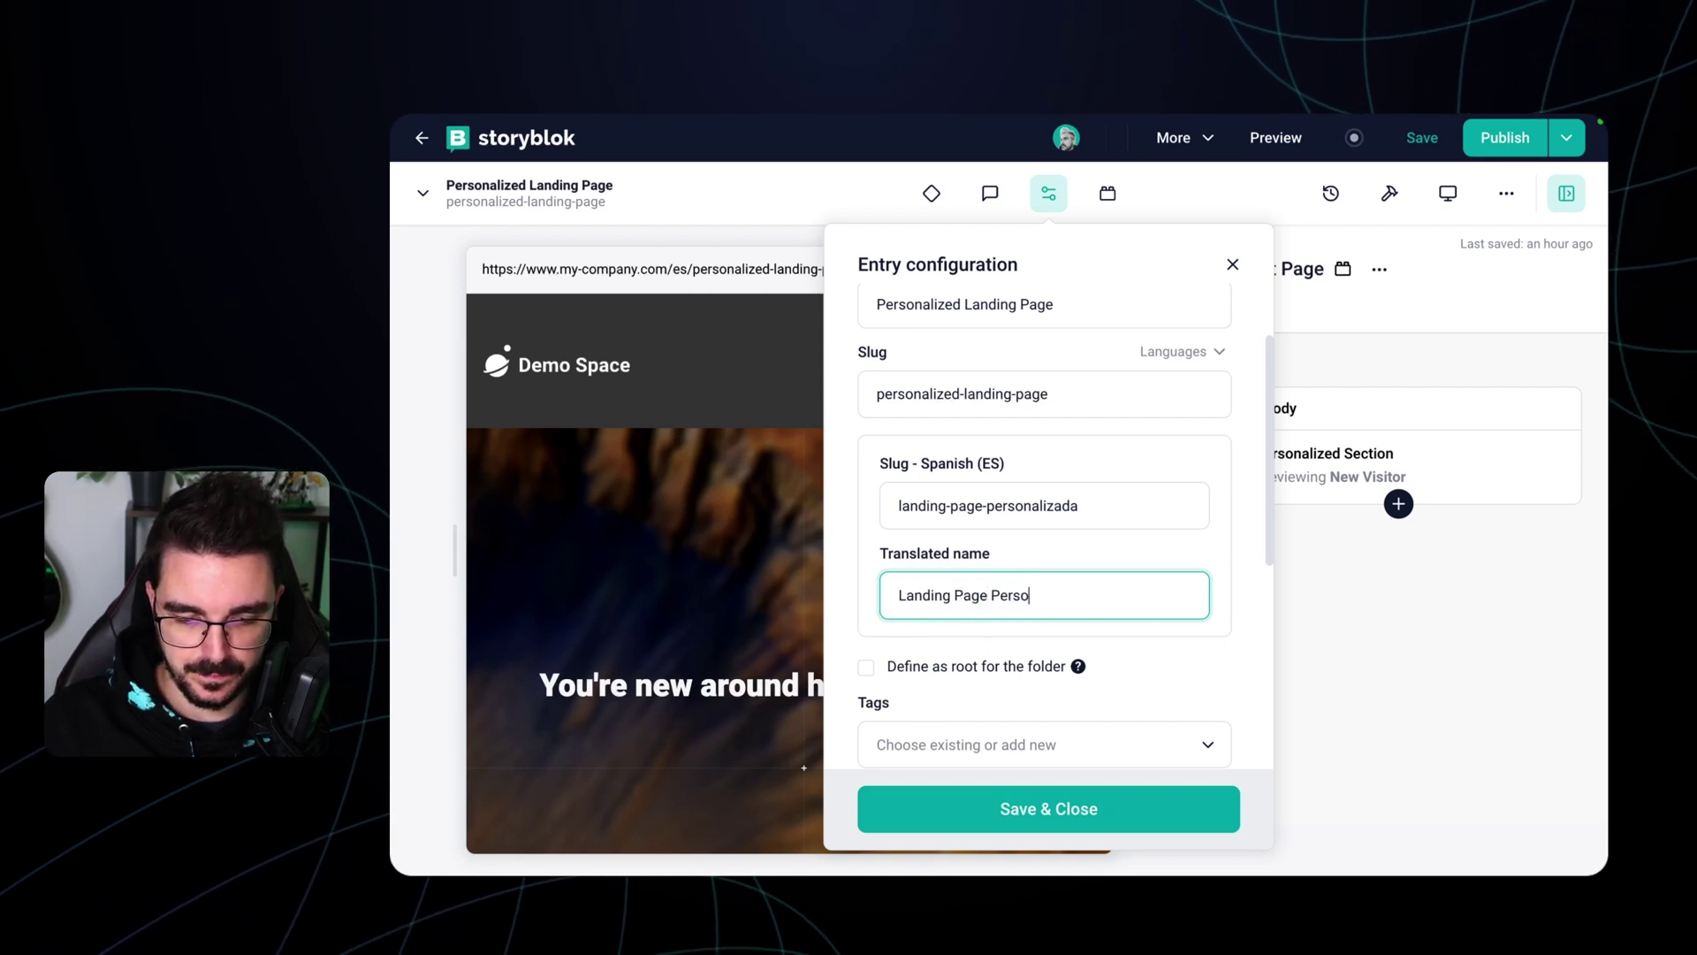
pyautogui.write('nalizada')
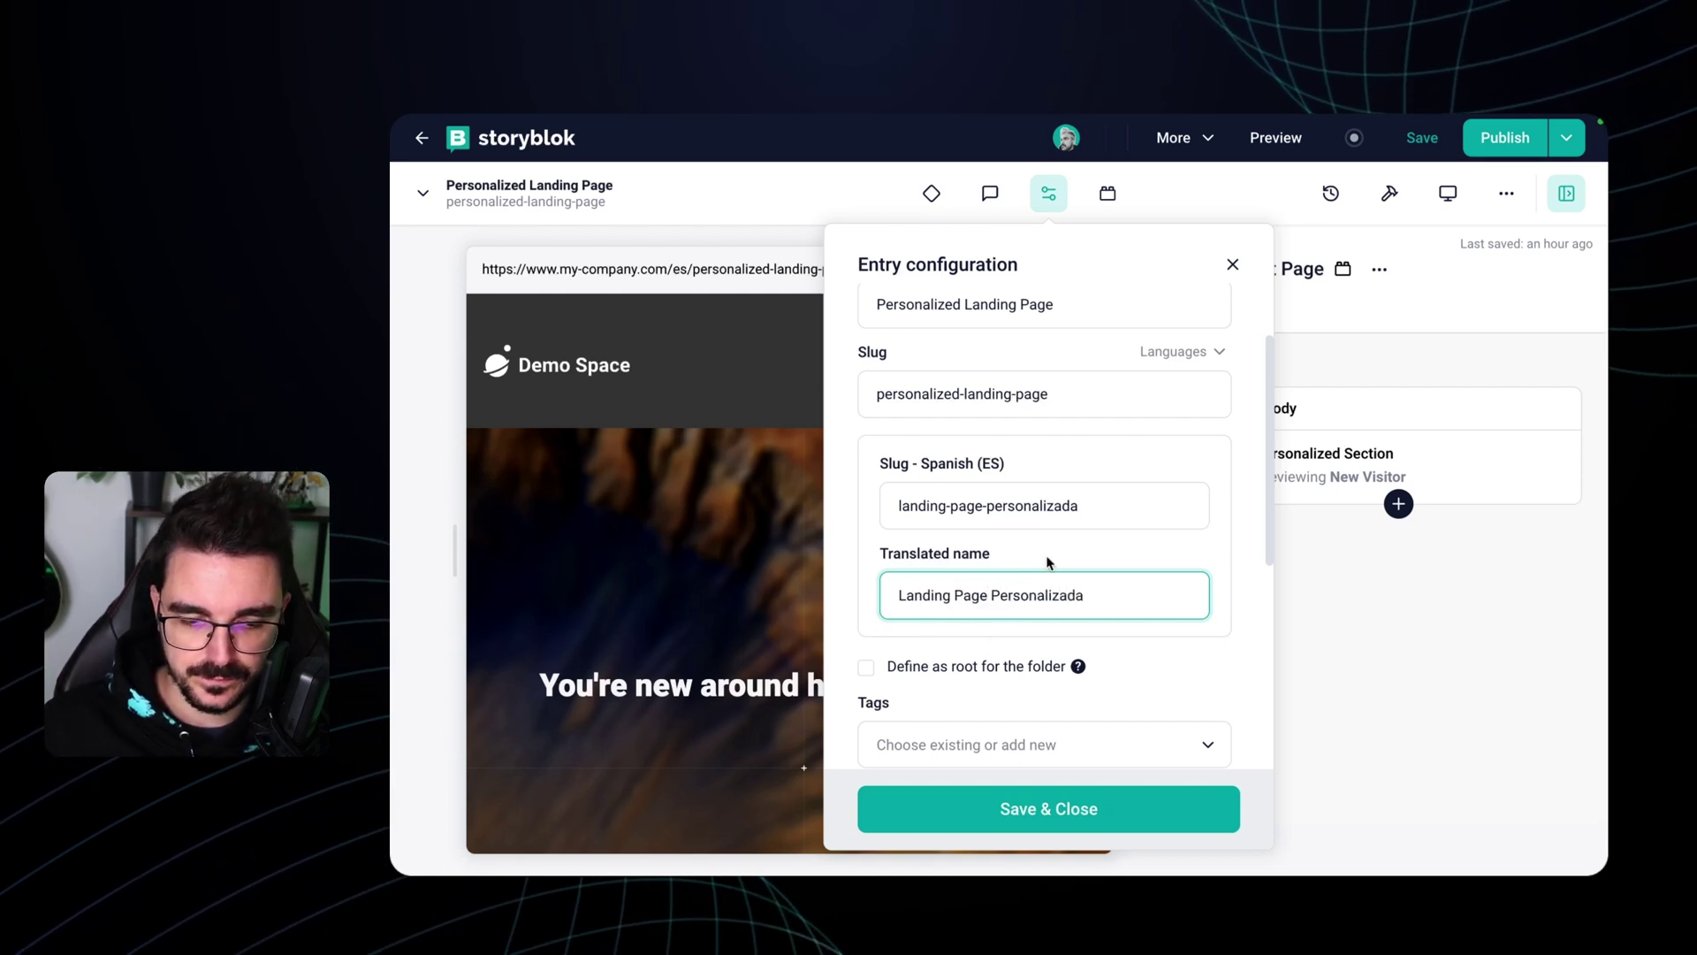
pyautogui.click(1049, 562)
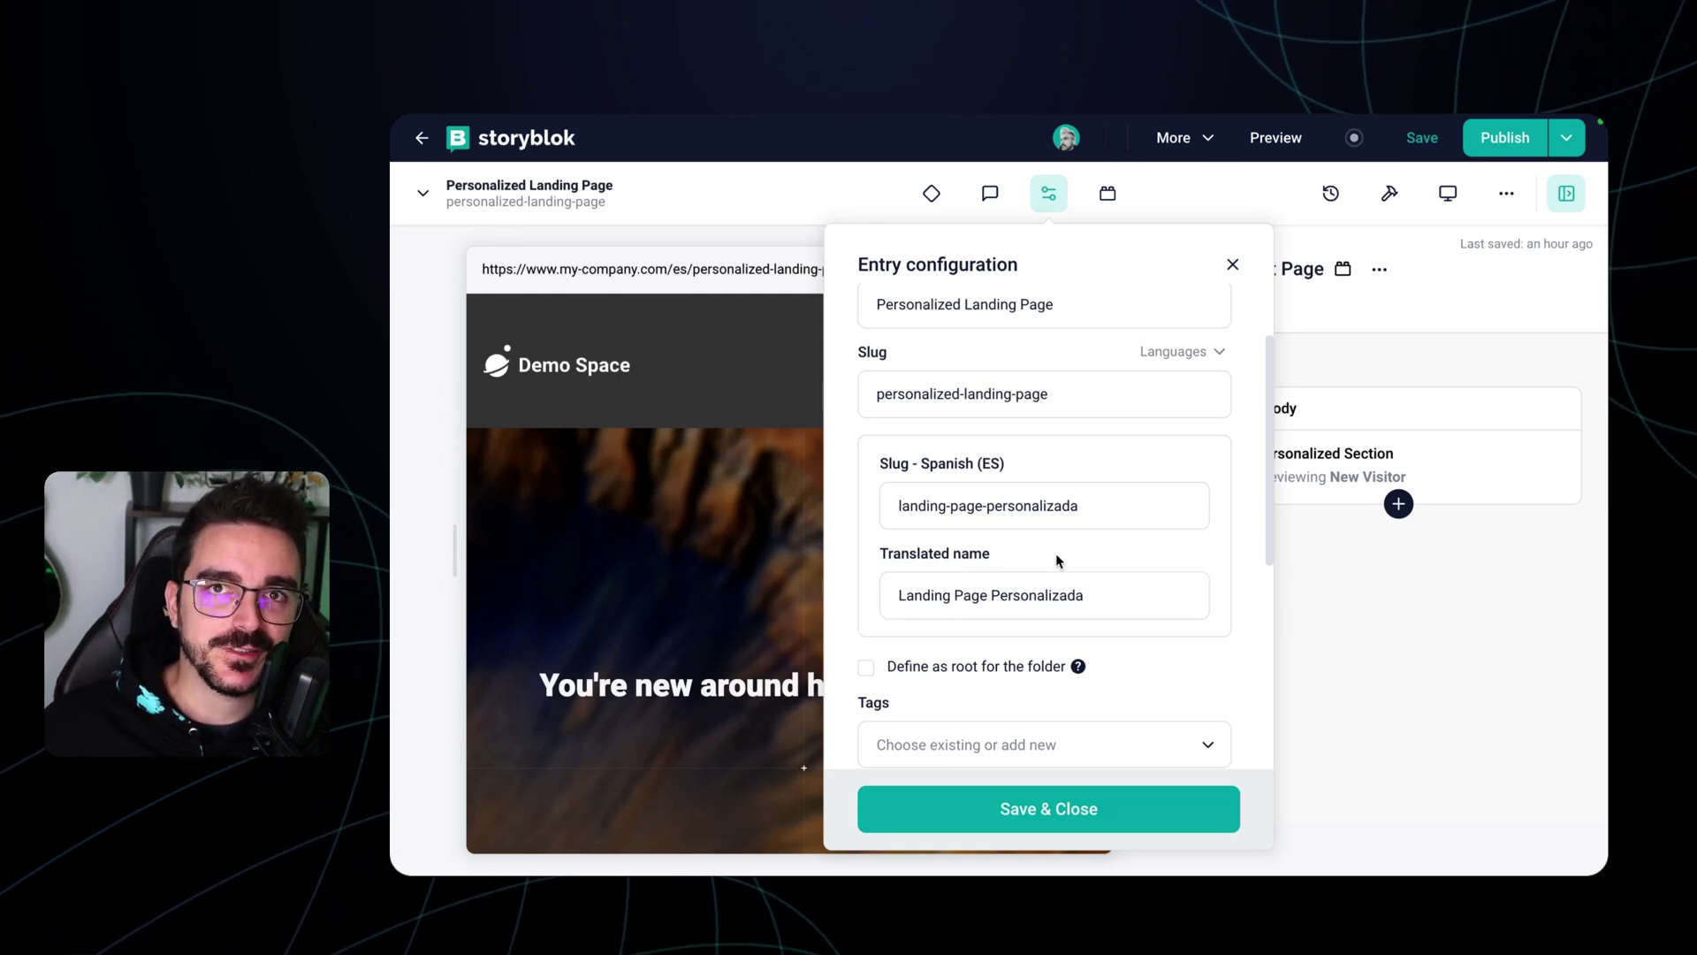
pyautogui.click(896, 595)
pyautogui.hotkey('alt', 'shift', 'Right')
pyautogui.hotkey('alt', 'shift', 'Right')
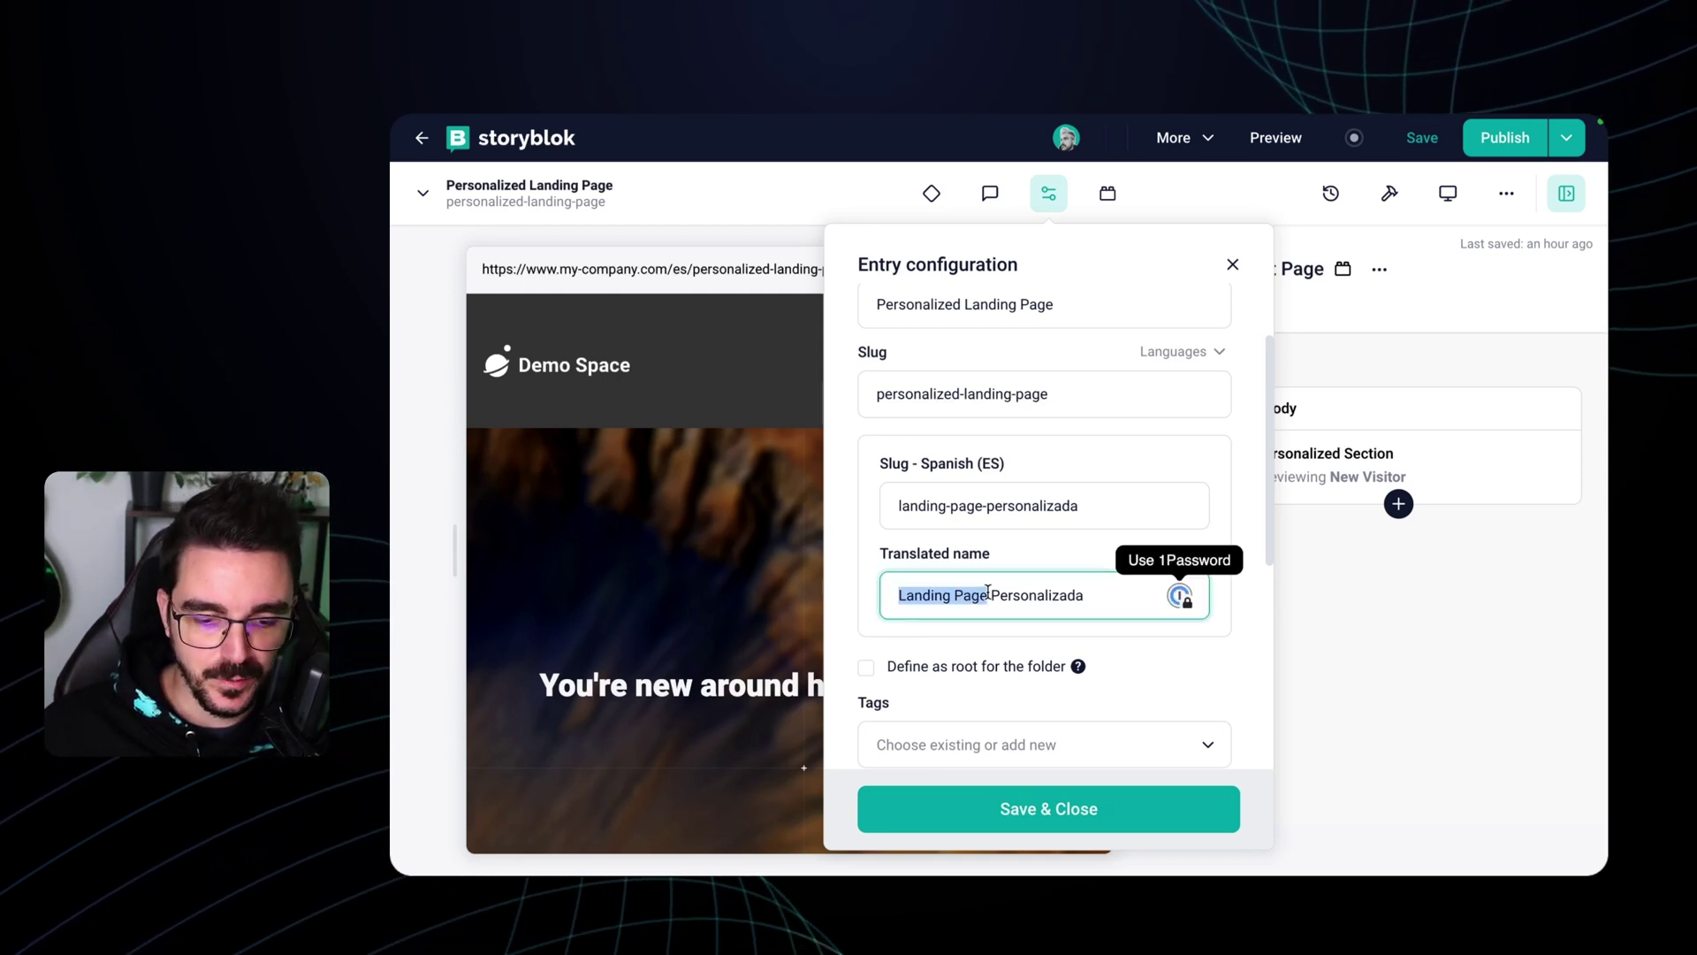
pyautogui.hotkey('shift', 'Right')
pyautogui.click(1104, 593)
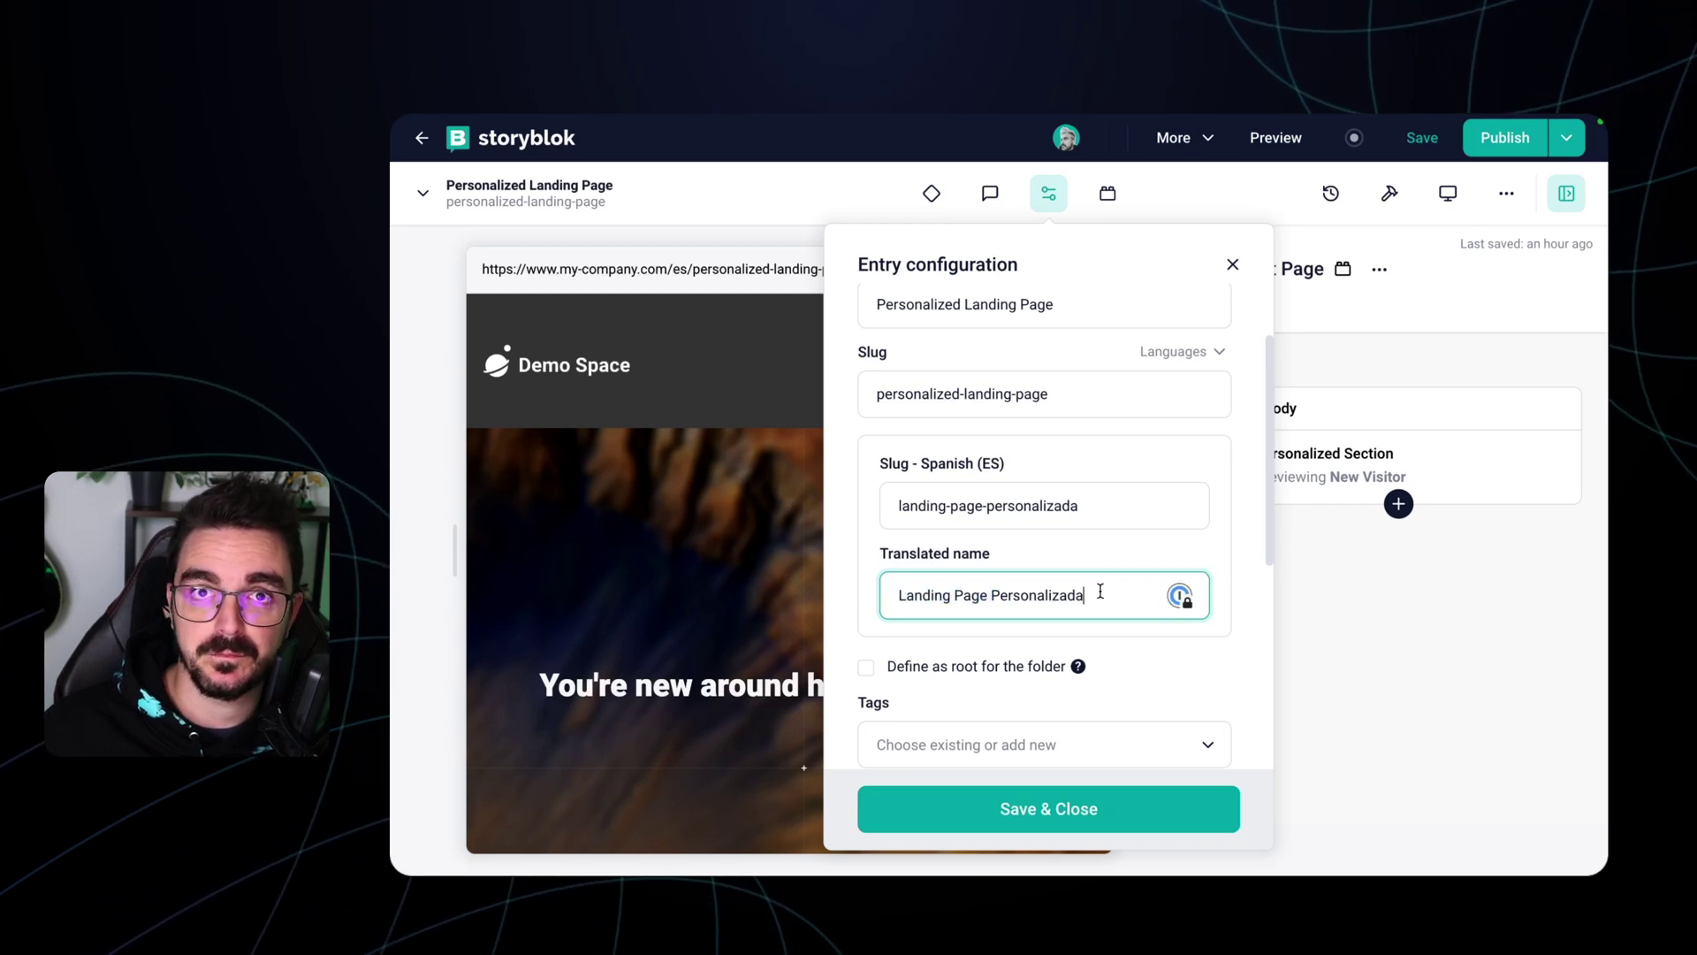
pyautogui.moveTo(1100, 592); pyautogui.dragTo(899, 590)
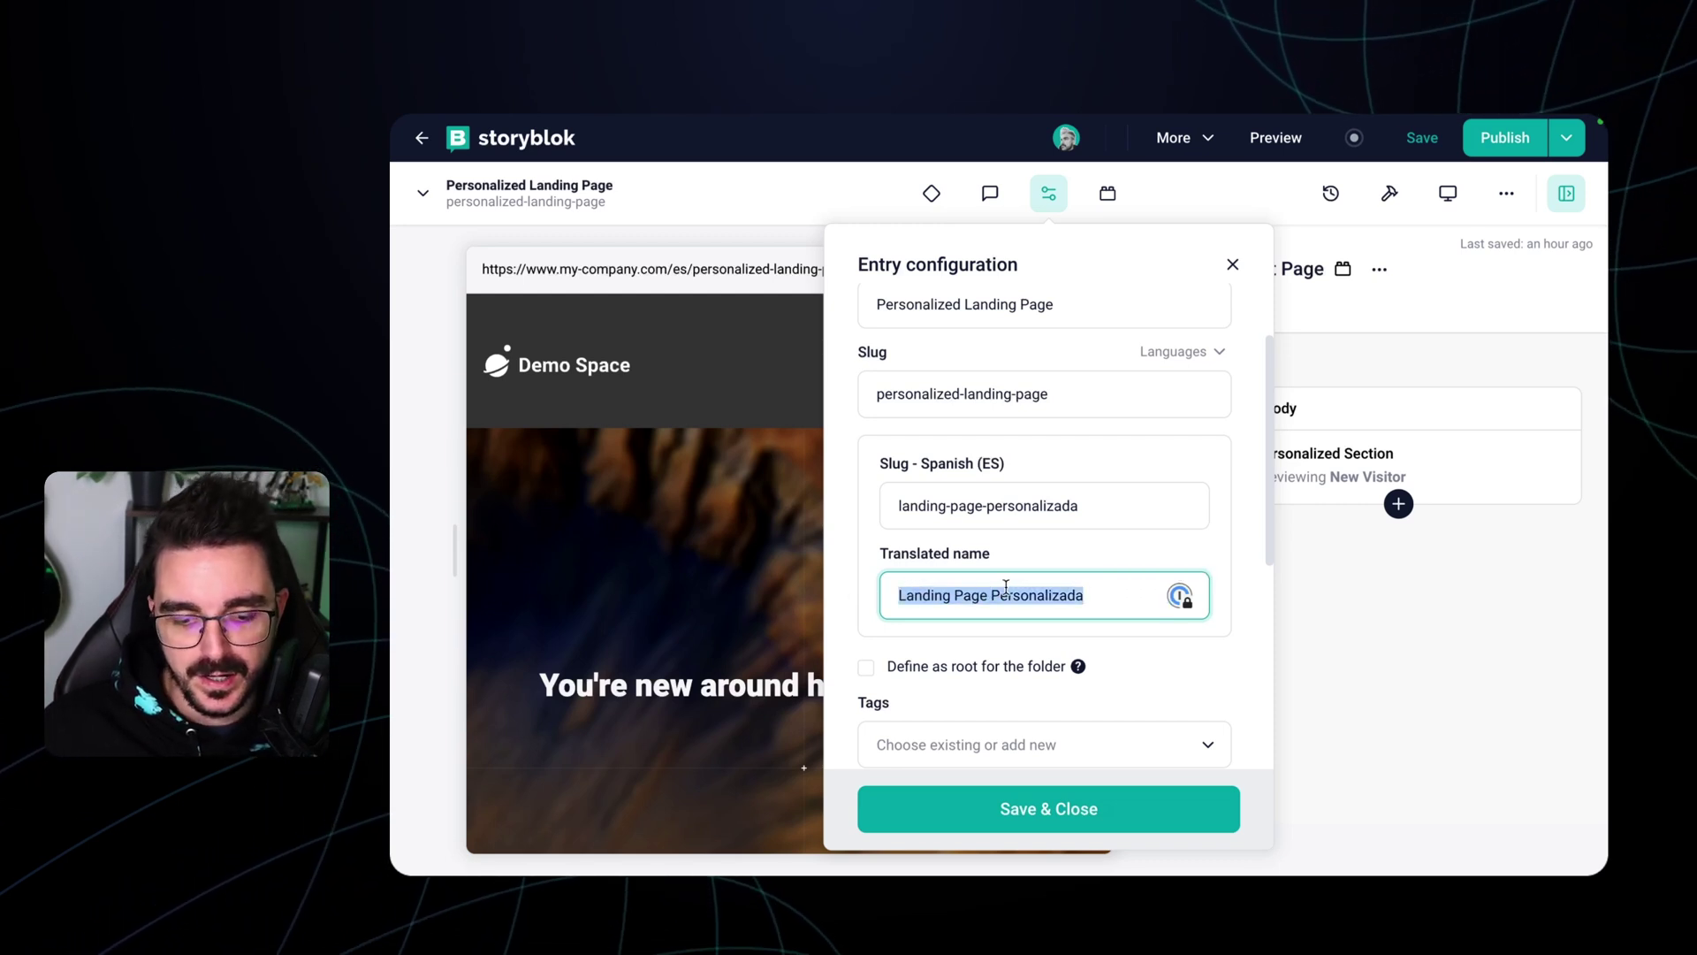
pyautogui.doubleClick(924, 595)
pyautogui.doubleClick(1037, 595)
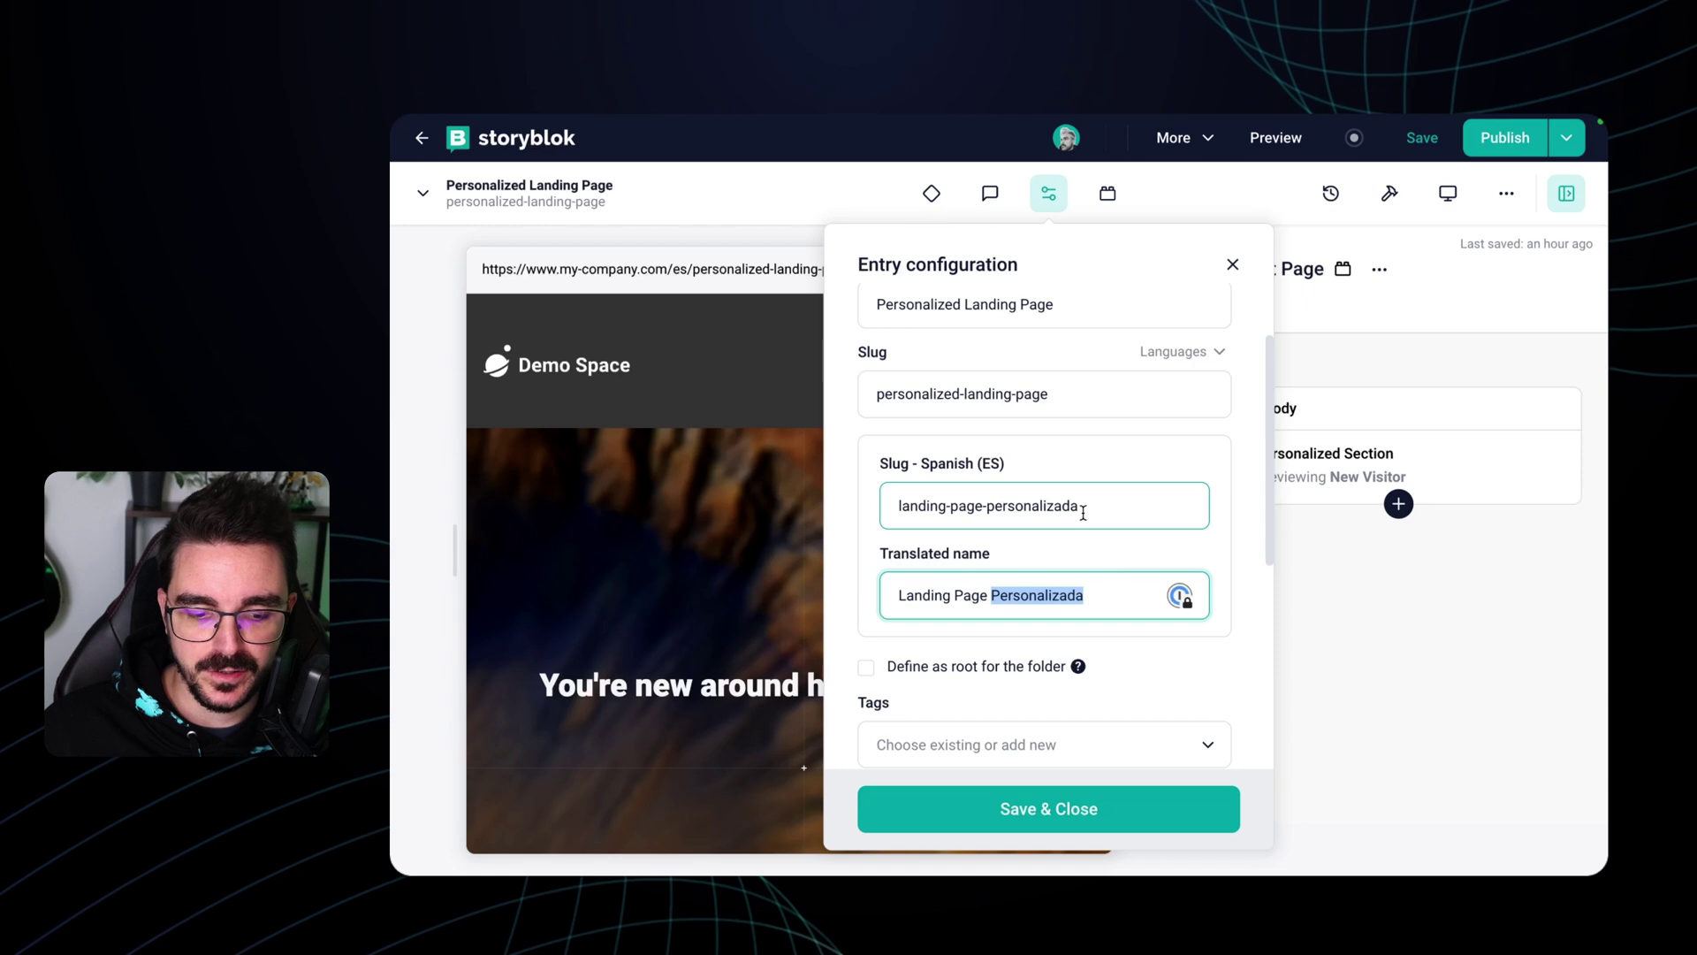
# - Save and close the page's entry configuration
pyautogui.scroll(2, 1079, 548)
pyautogui.scroll(-3, 1088, 663)
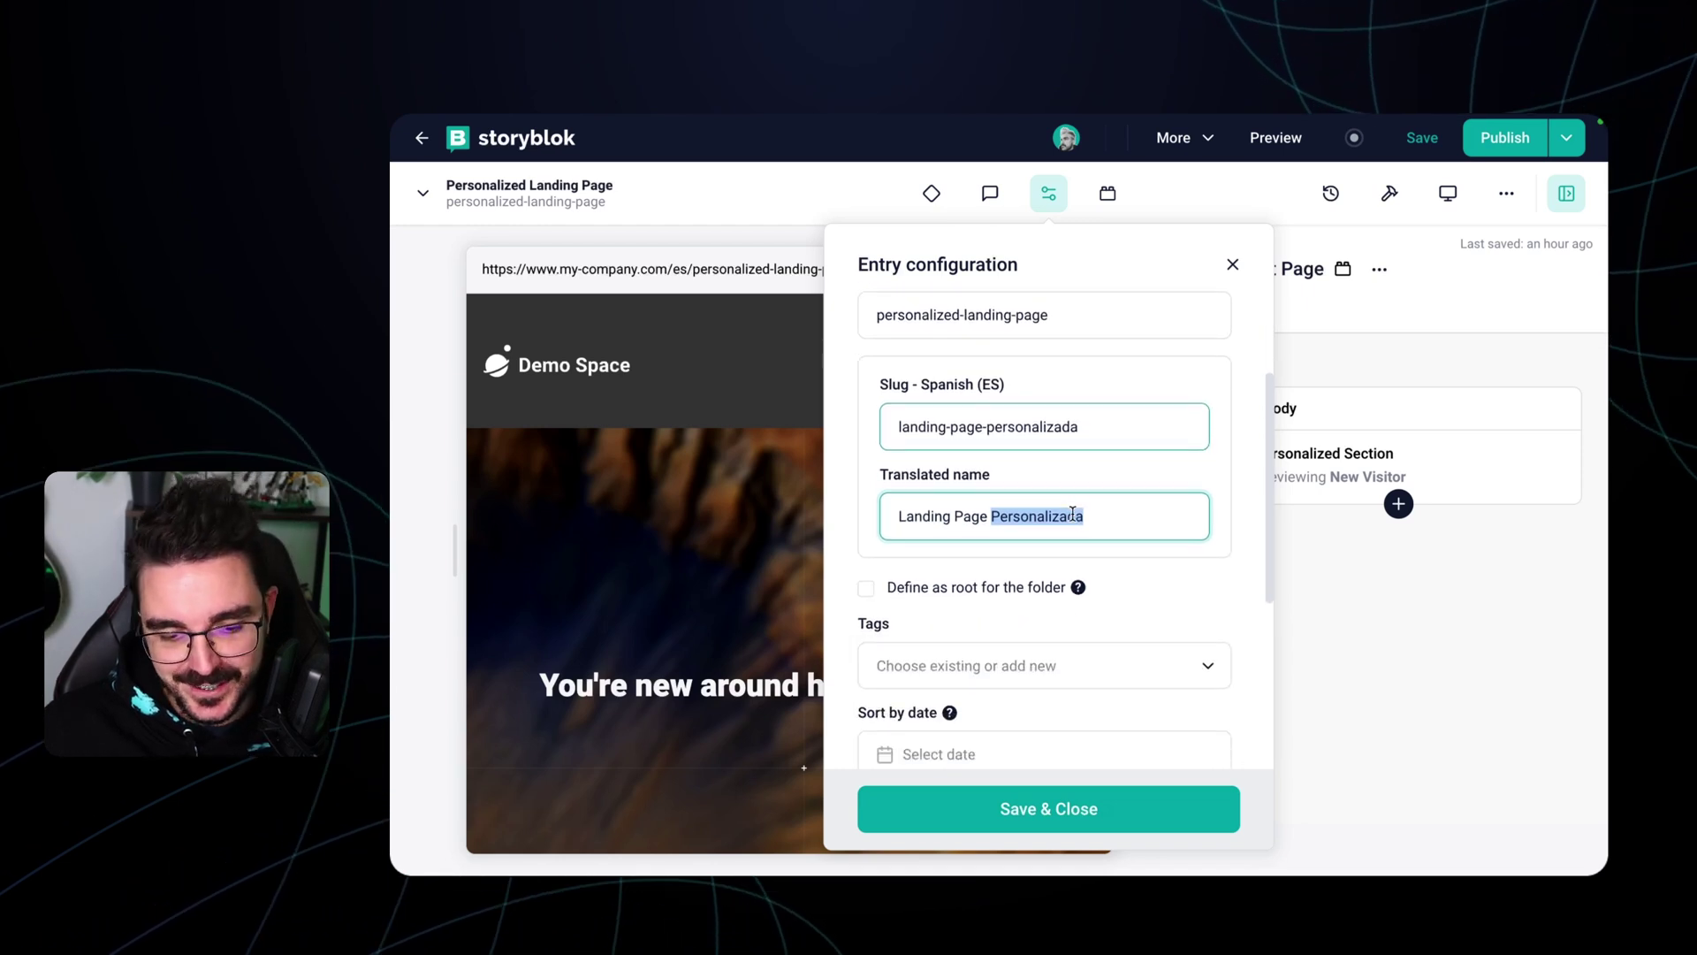
pyautogui.scroll(4, 1105, 760)
pyautogui.click(1103, 812)
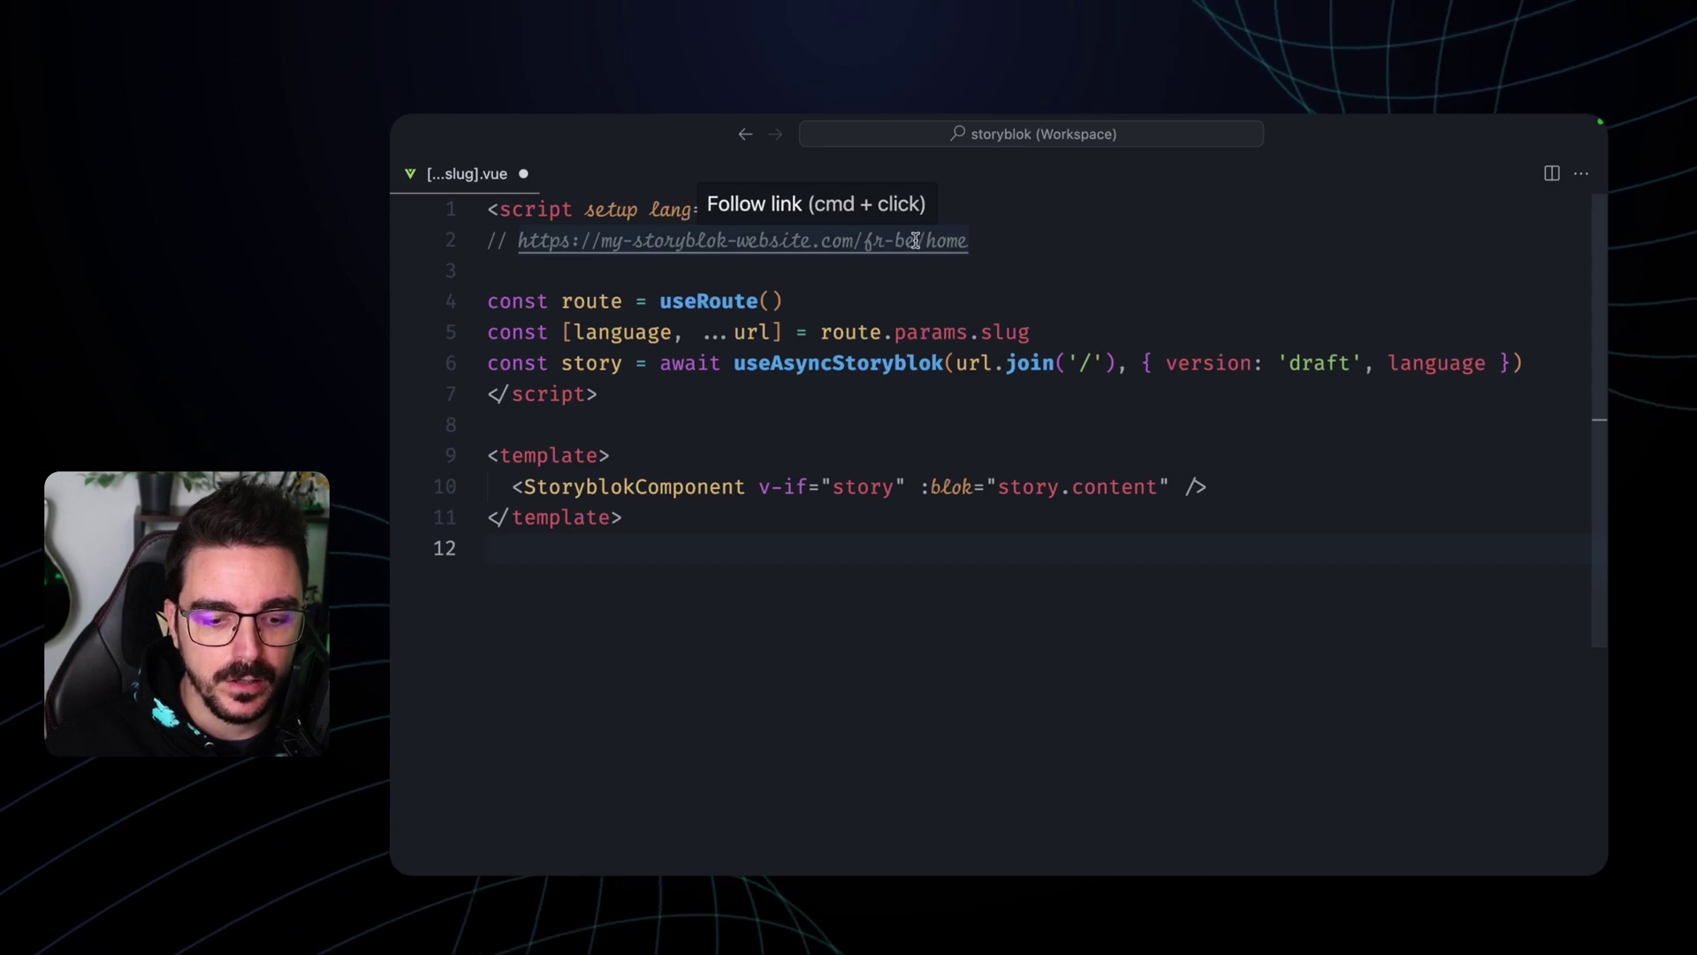
# - Select the fr-be language code in the example URL in [...slug].vue
pyautogui.moveTo(916, 240); pyautogui.dragTo(865, 240)
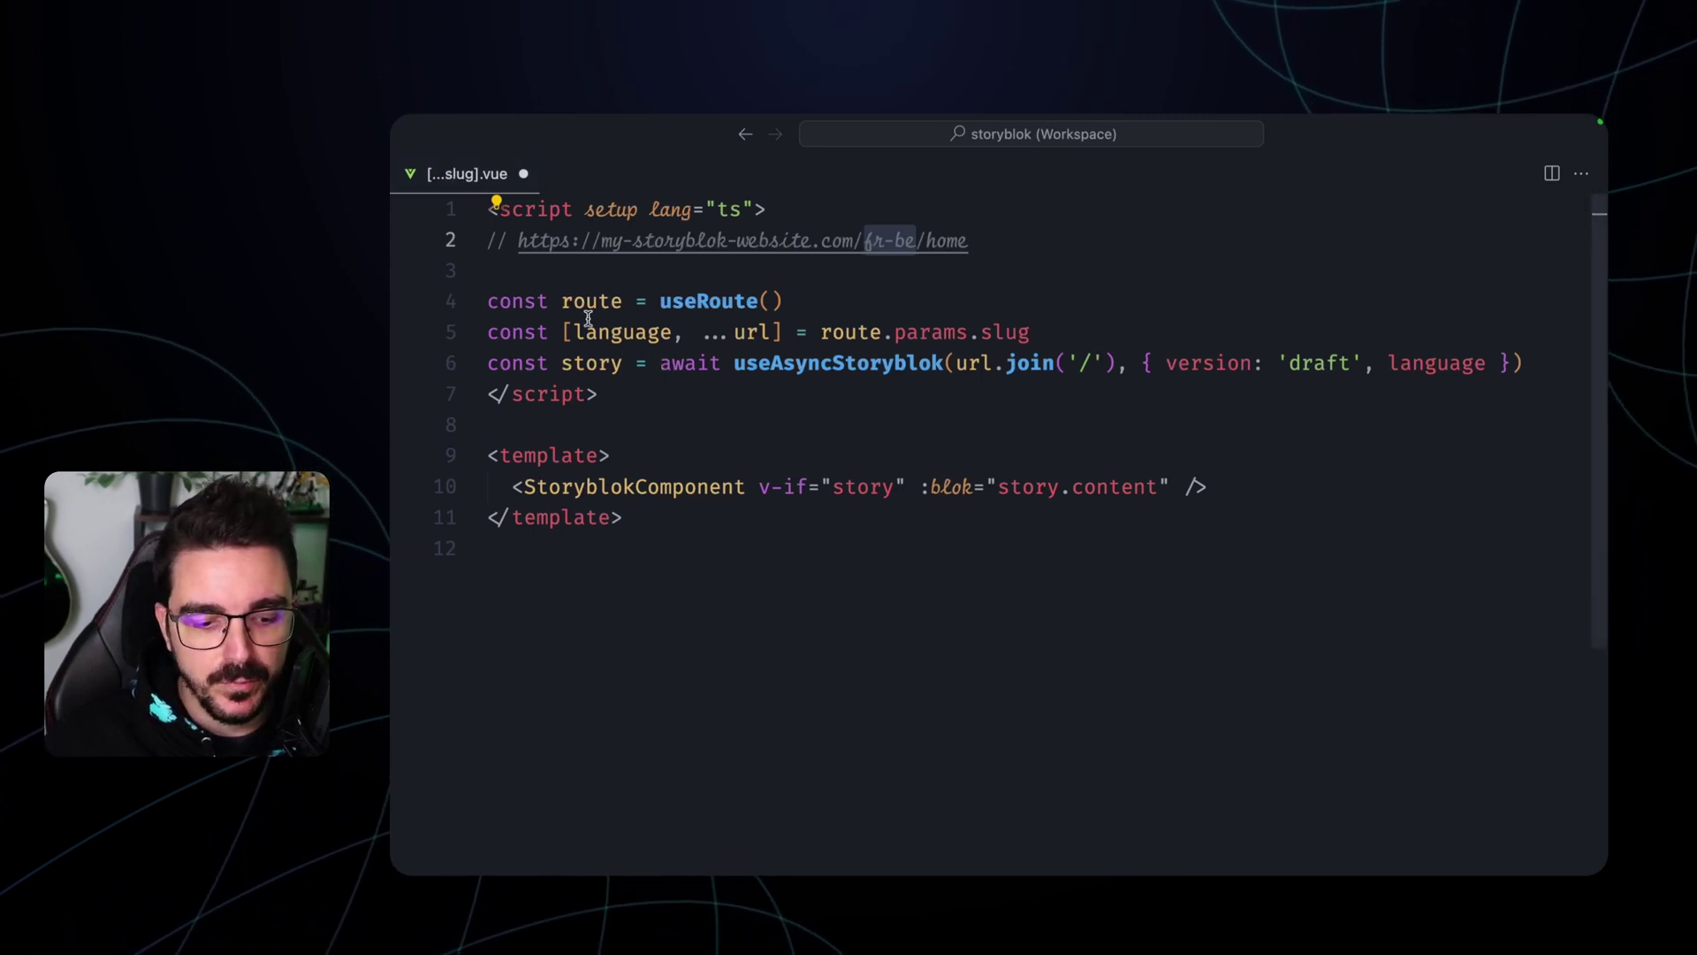
# - Inspect the example URL and the language and url variables in the slug page code
pyautogui.moveTo(511, 250); pyautogui.dragTo(1004, 238)
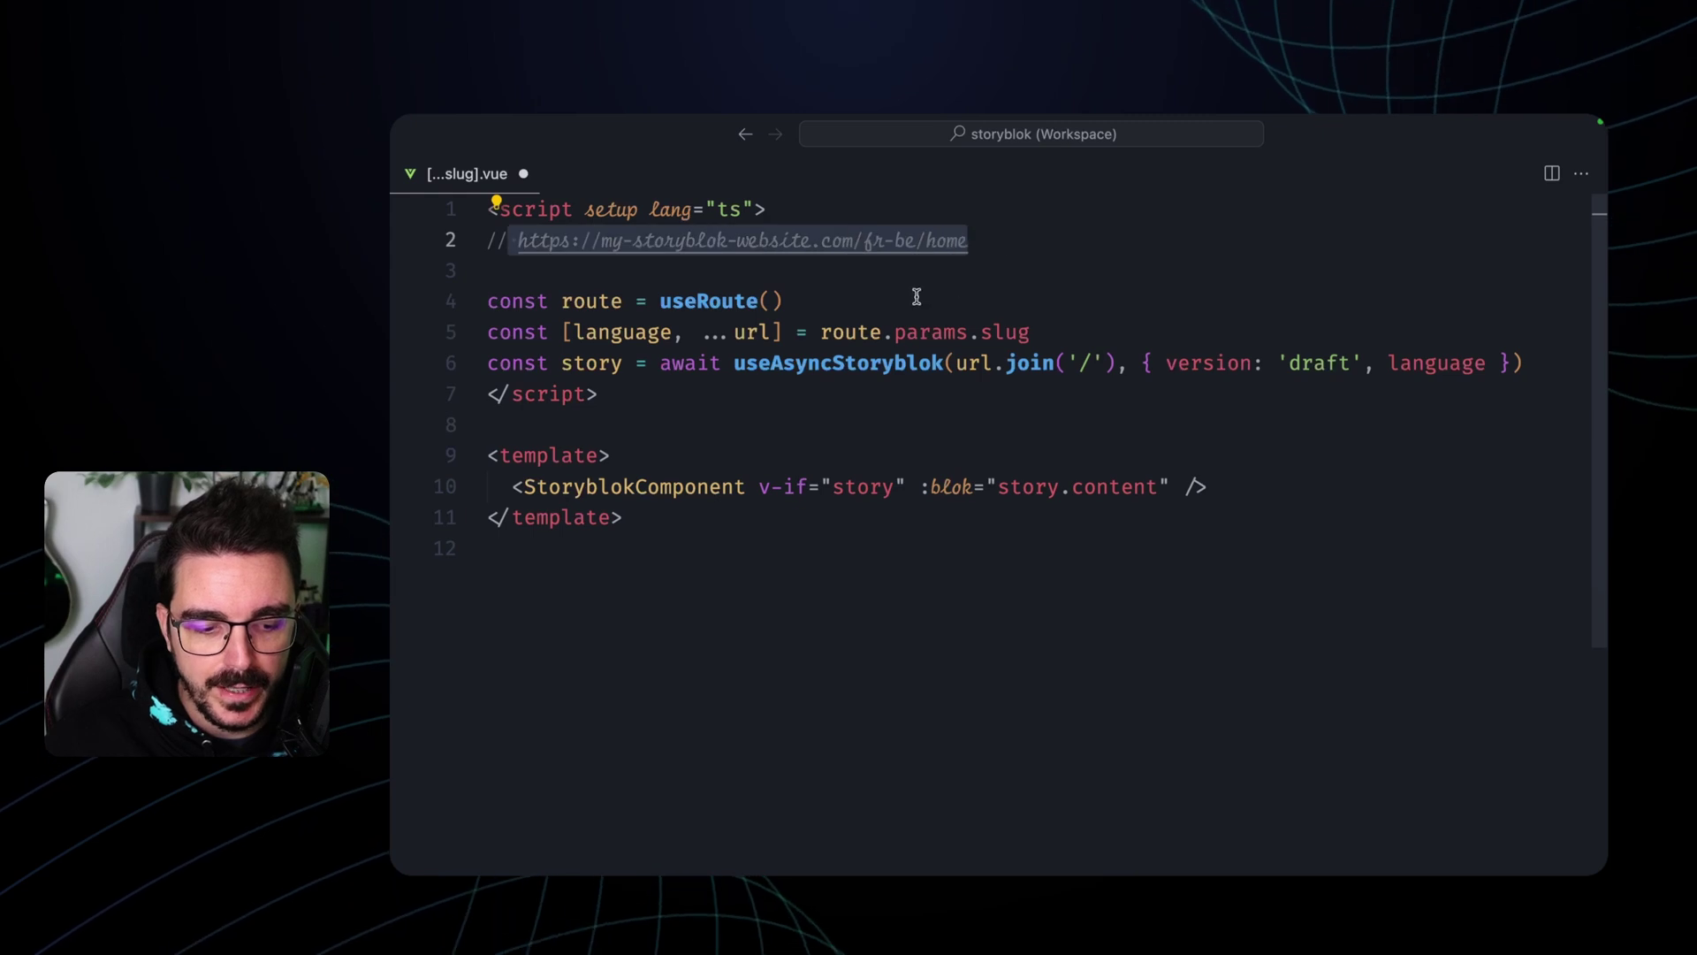
pyautogui.doubleClick(623, 333)
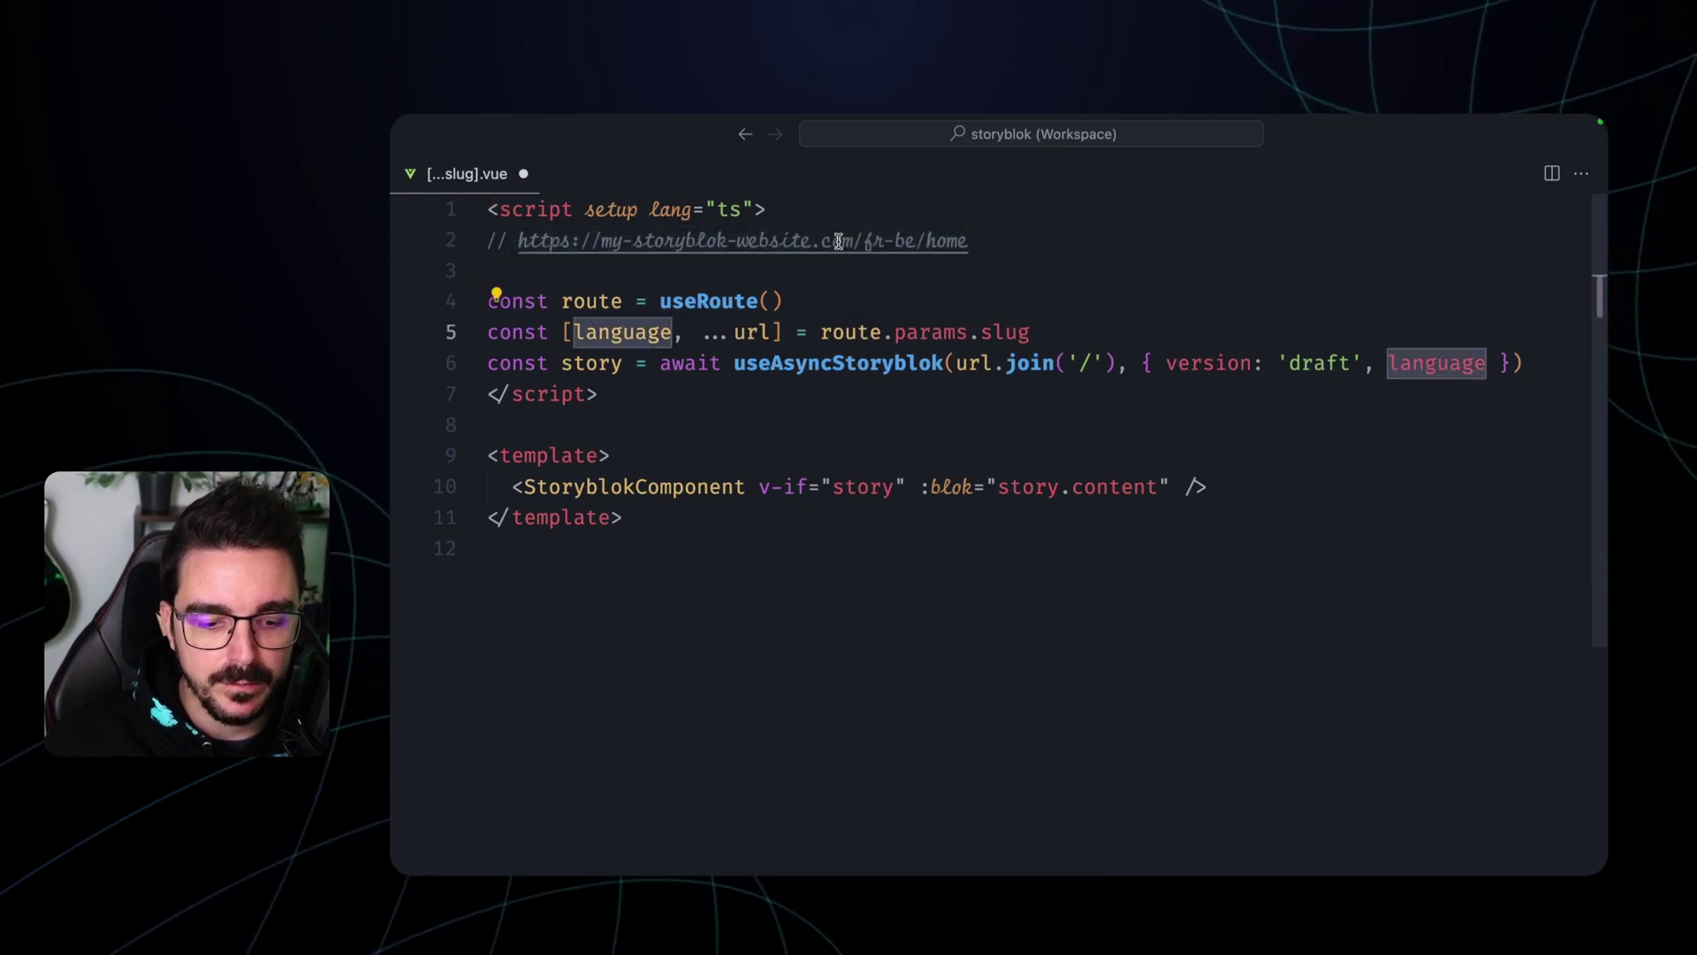
pyautogui.moveTo(864, 238); pyautogui.dragTo(1023, 236)
pyautogui.click(624, 332)
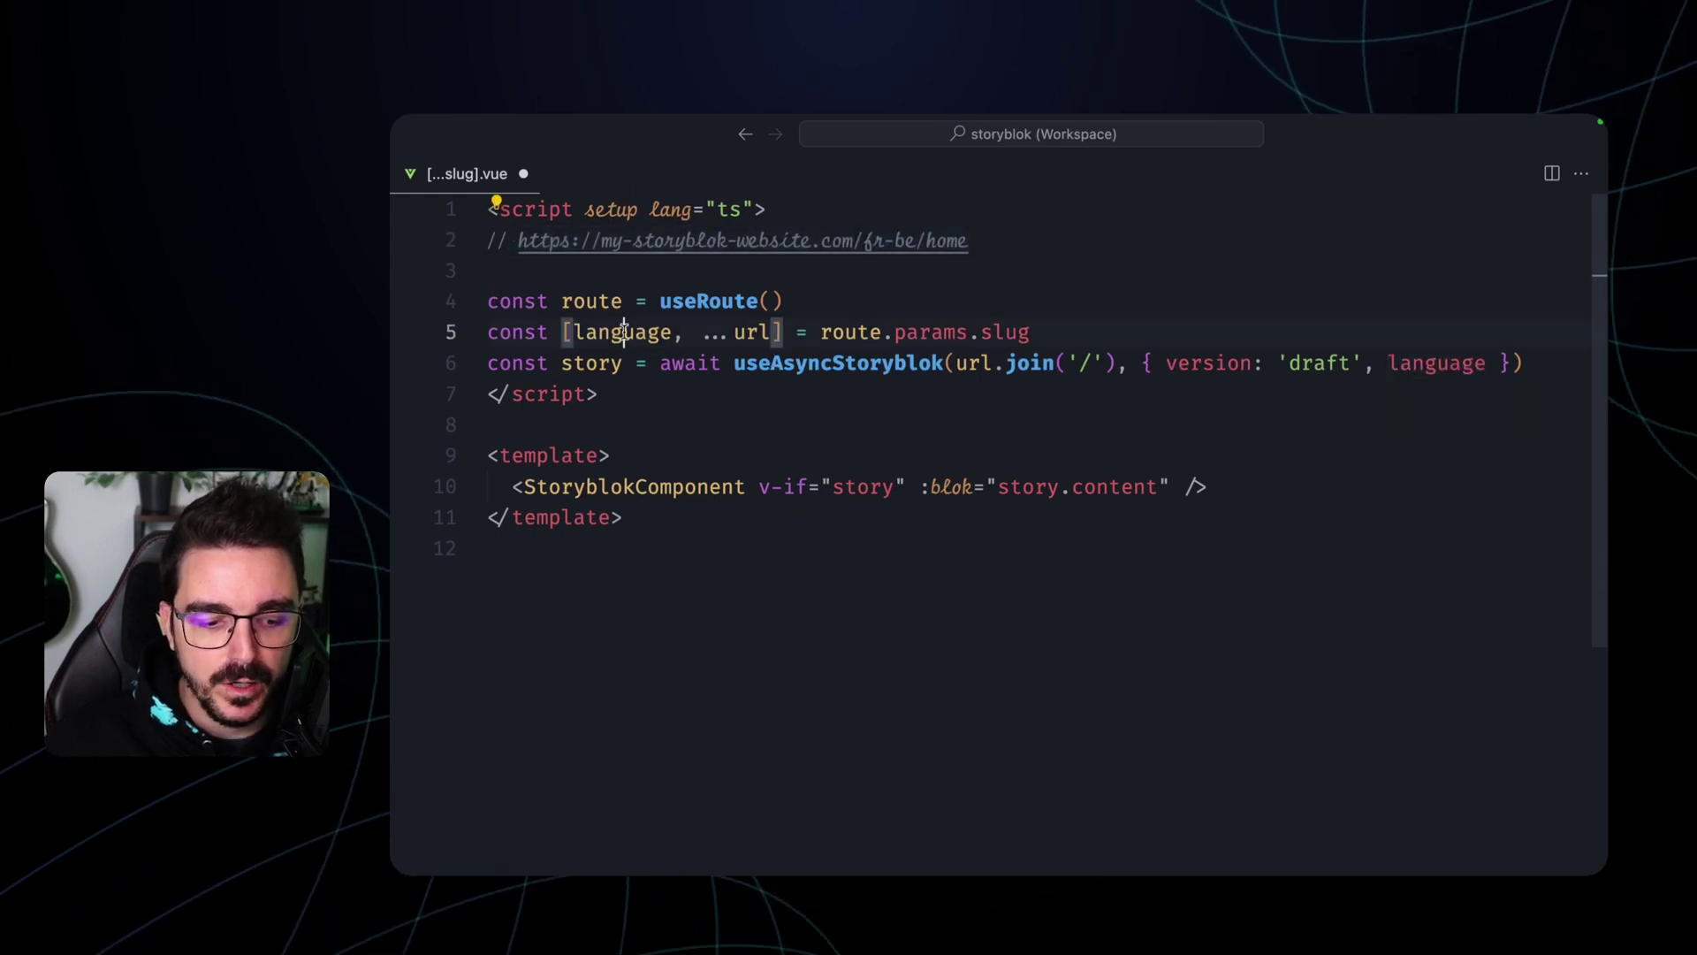
pyautogui.doubleClick(624, 331)
pyautogui.doubleClick(760, 331)
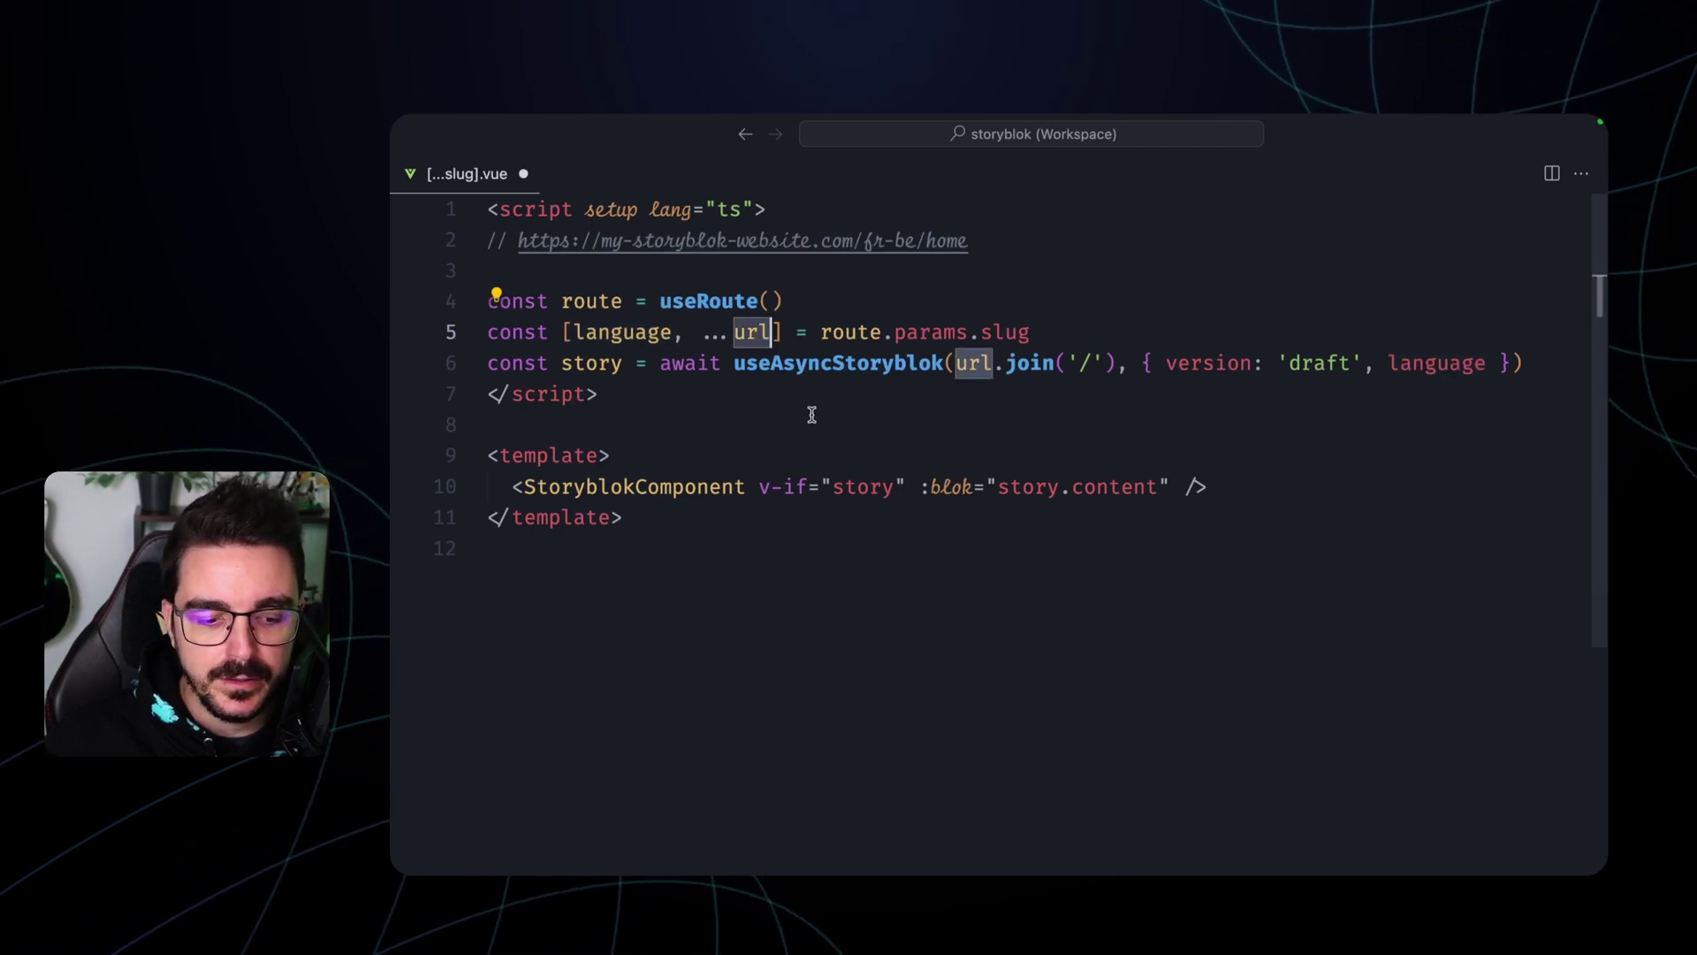
# - Change the language option on line 6 to 'fr-be'
pyautogui.moveTo(937, 363)
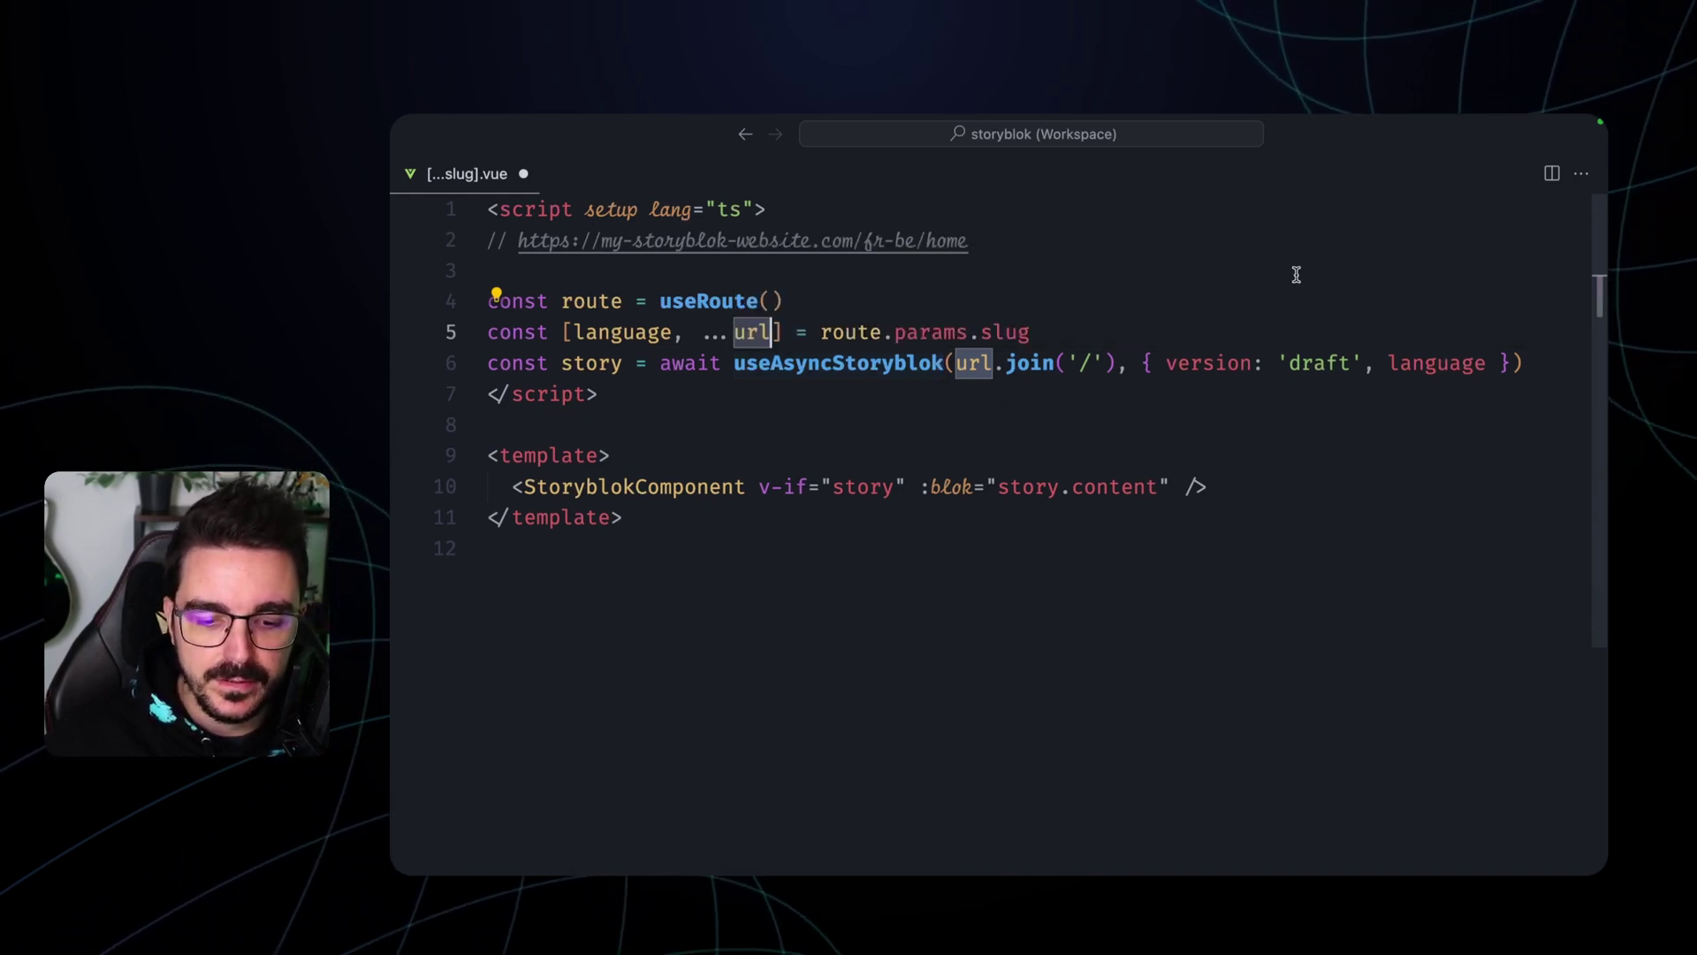
pyautogui.click(1488, 358)
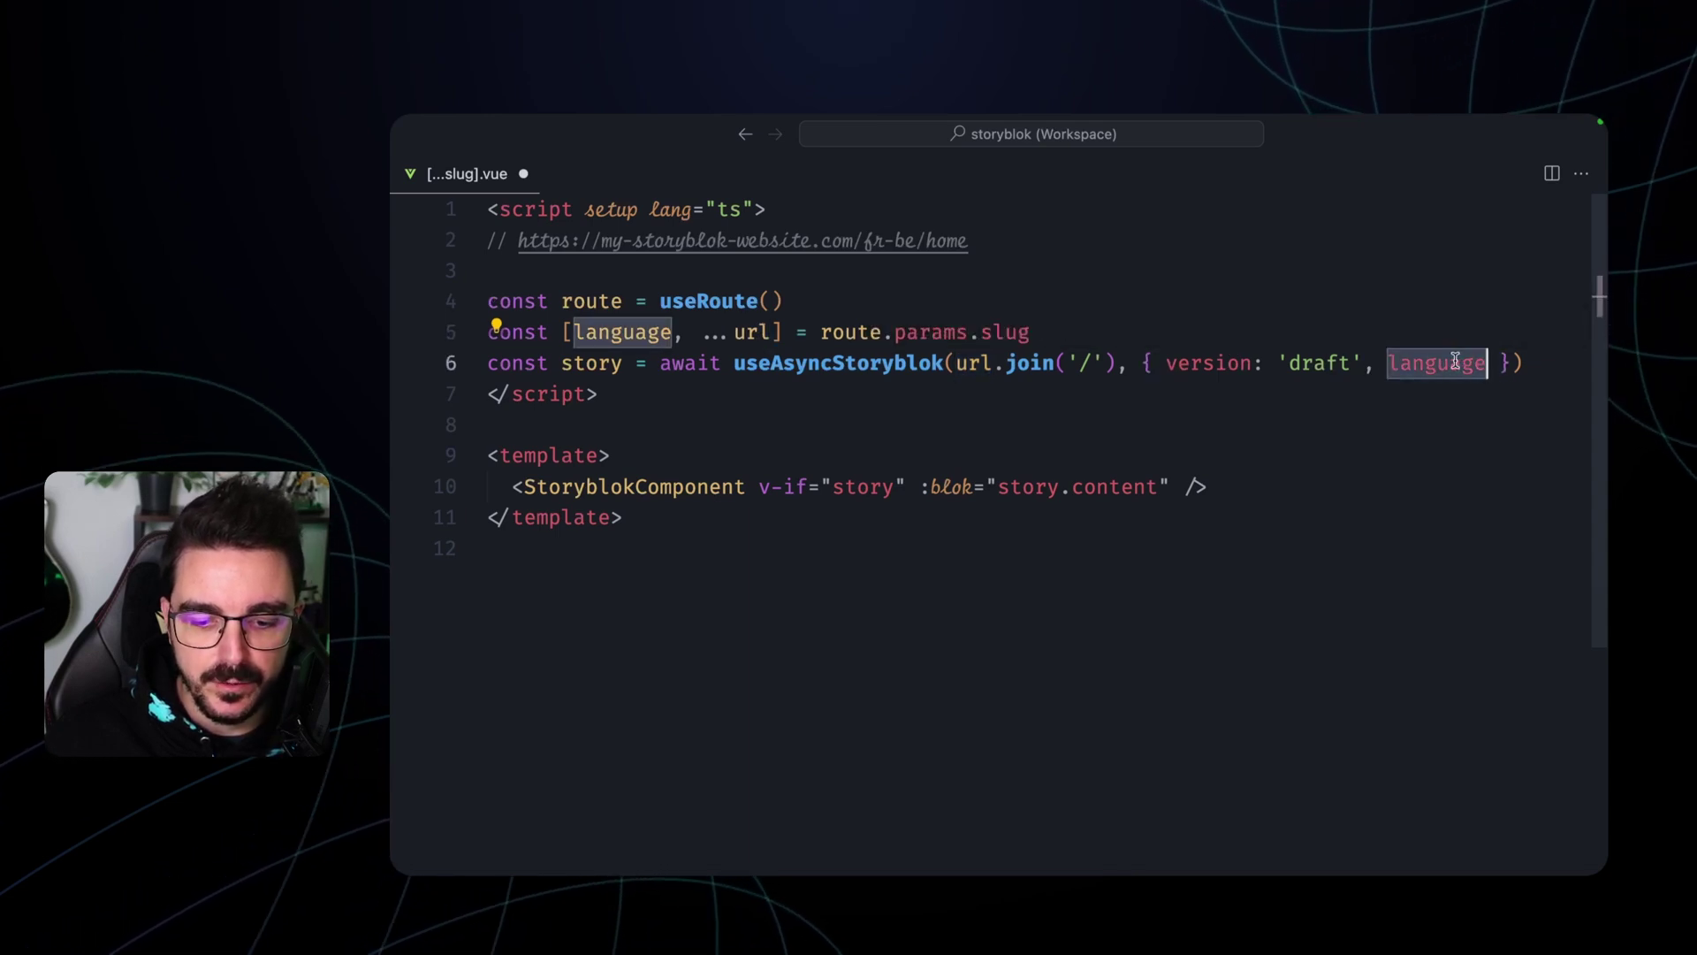
pyautogui.write(": '")
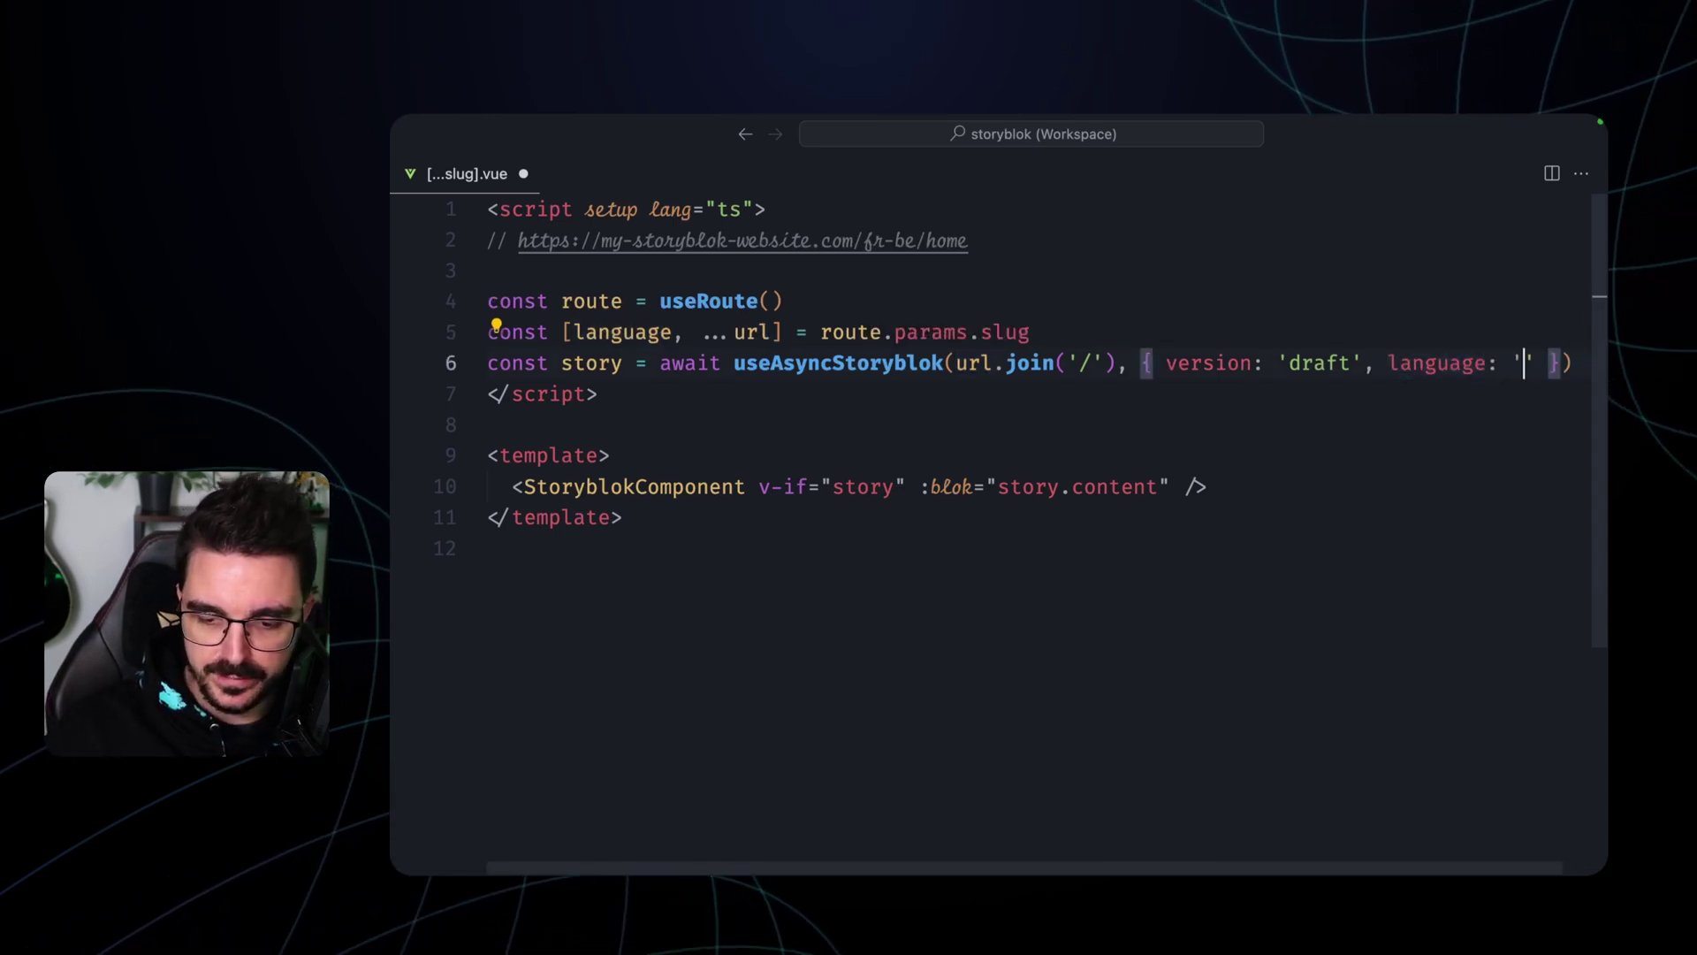
pyautogui.write('fr')
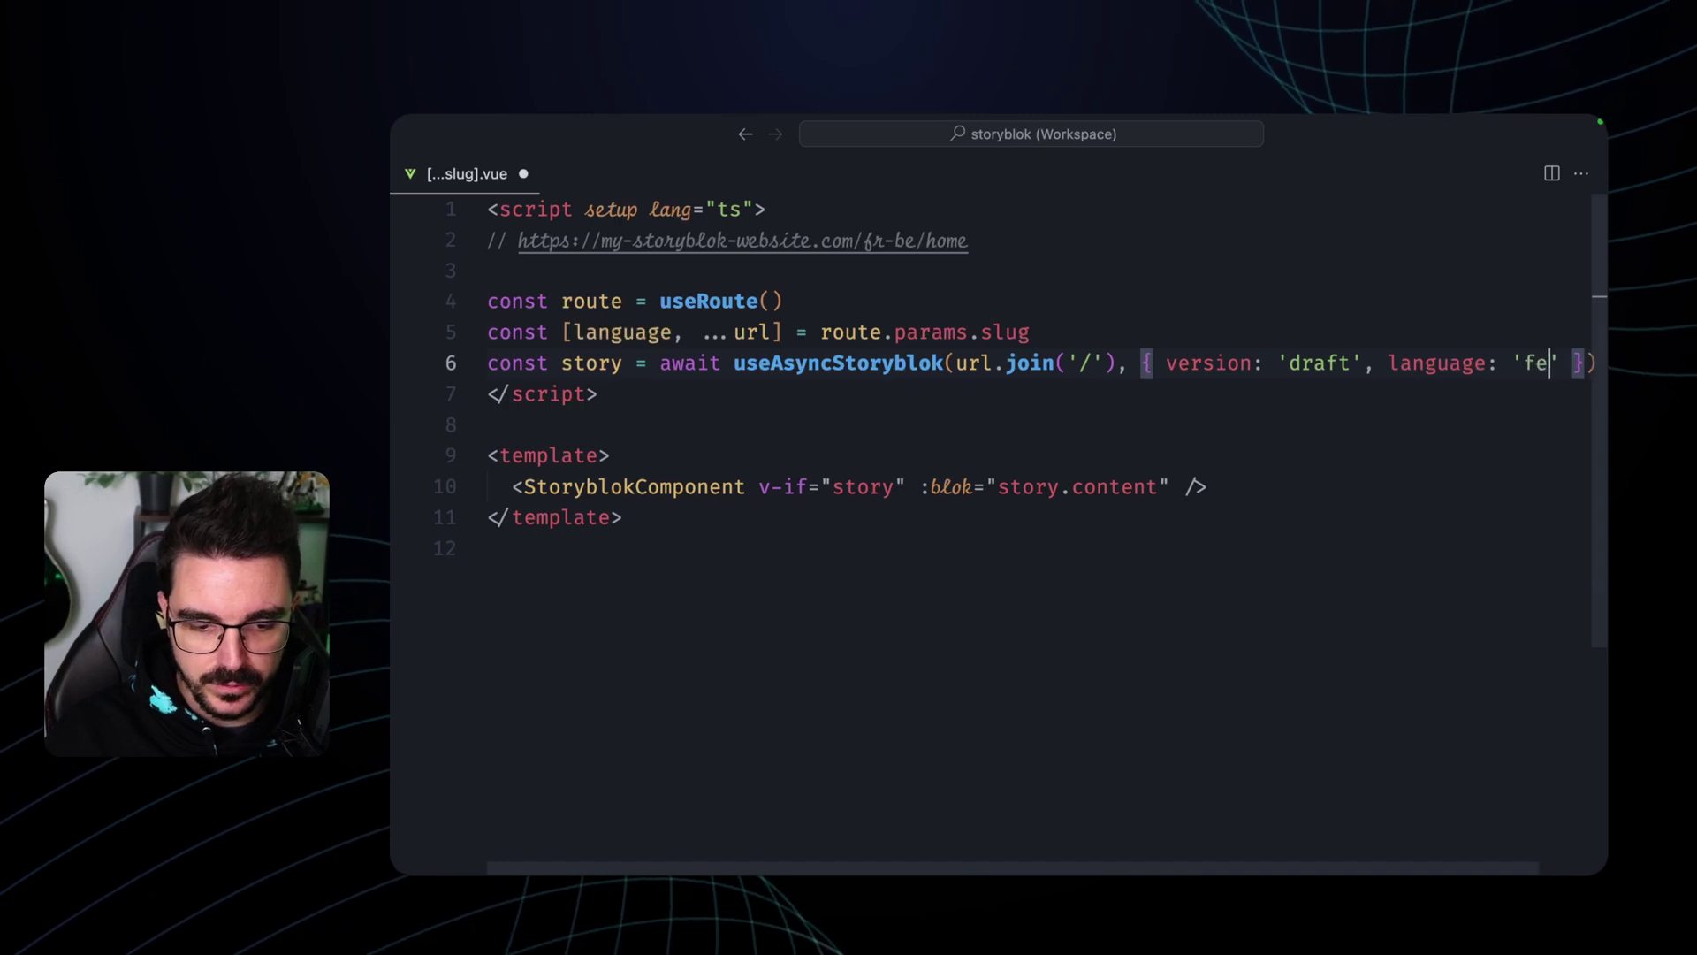
pyautogui.write('-be')
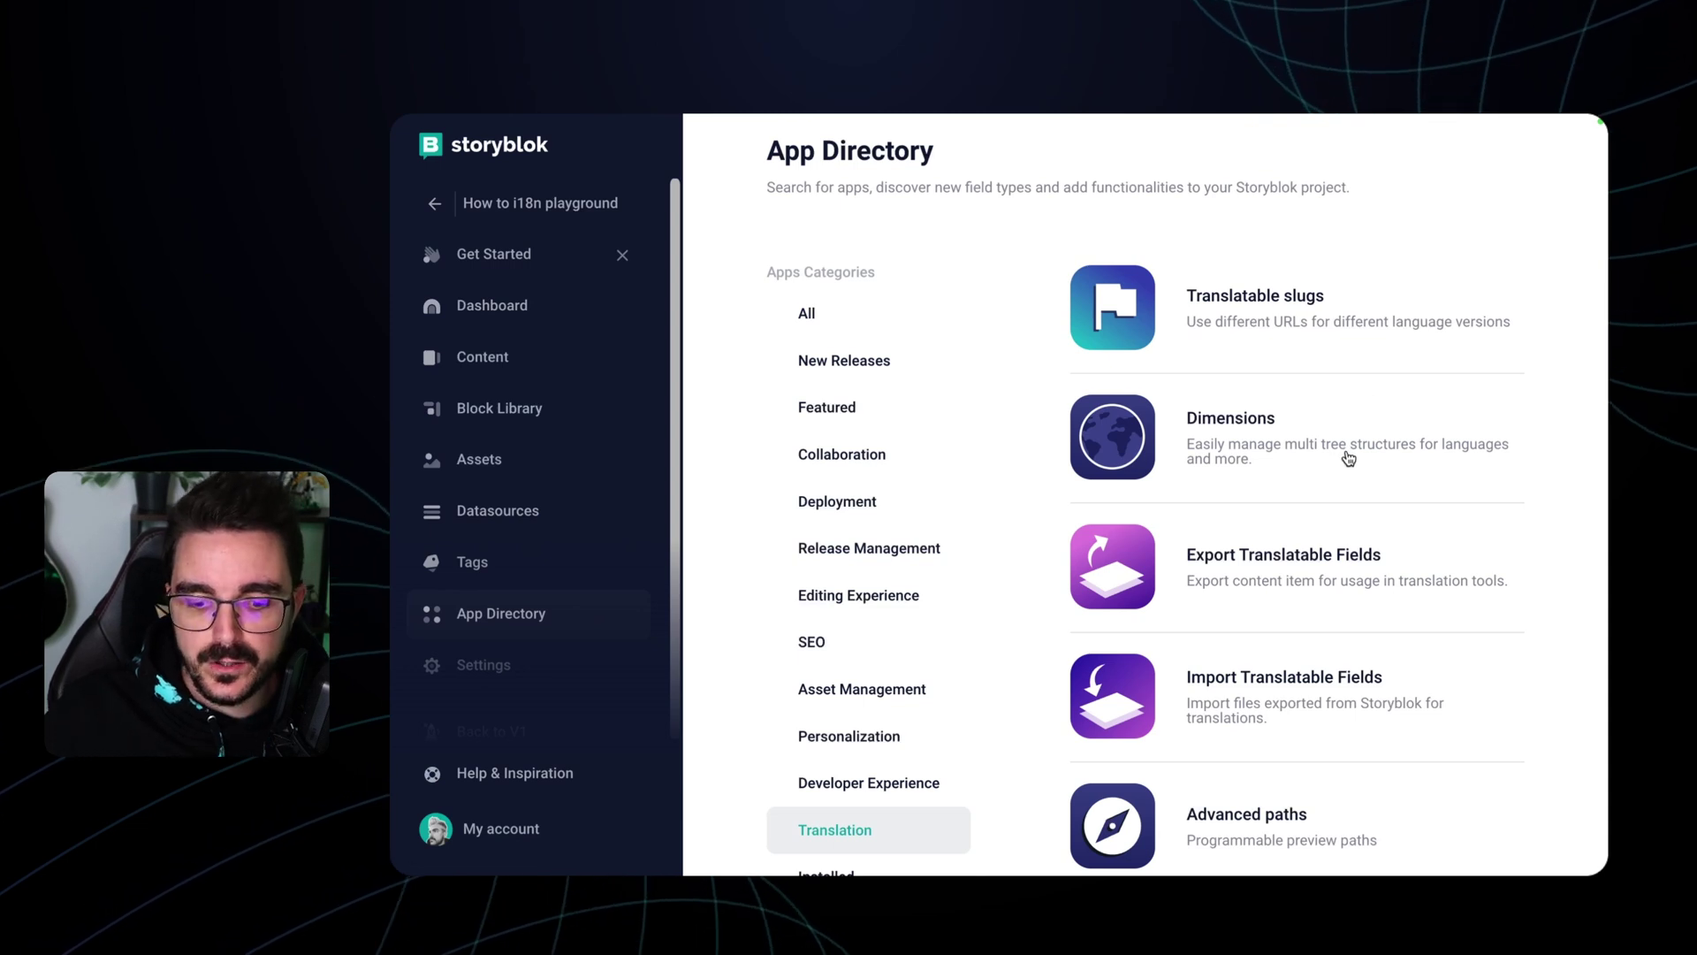
# - Scroll down through the list of Translation apps
pyautogui.scroll(-1, 1348, 457)
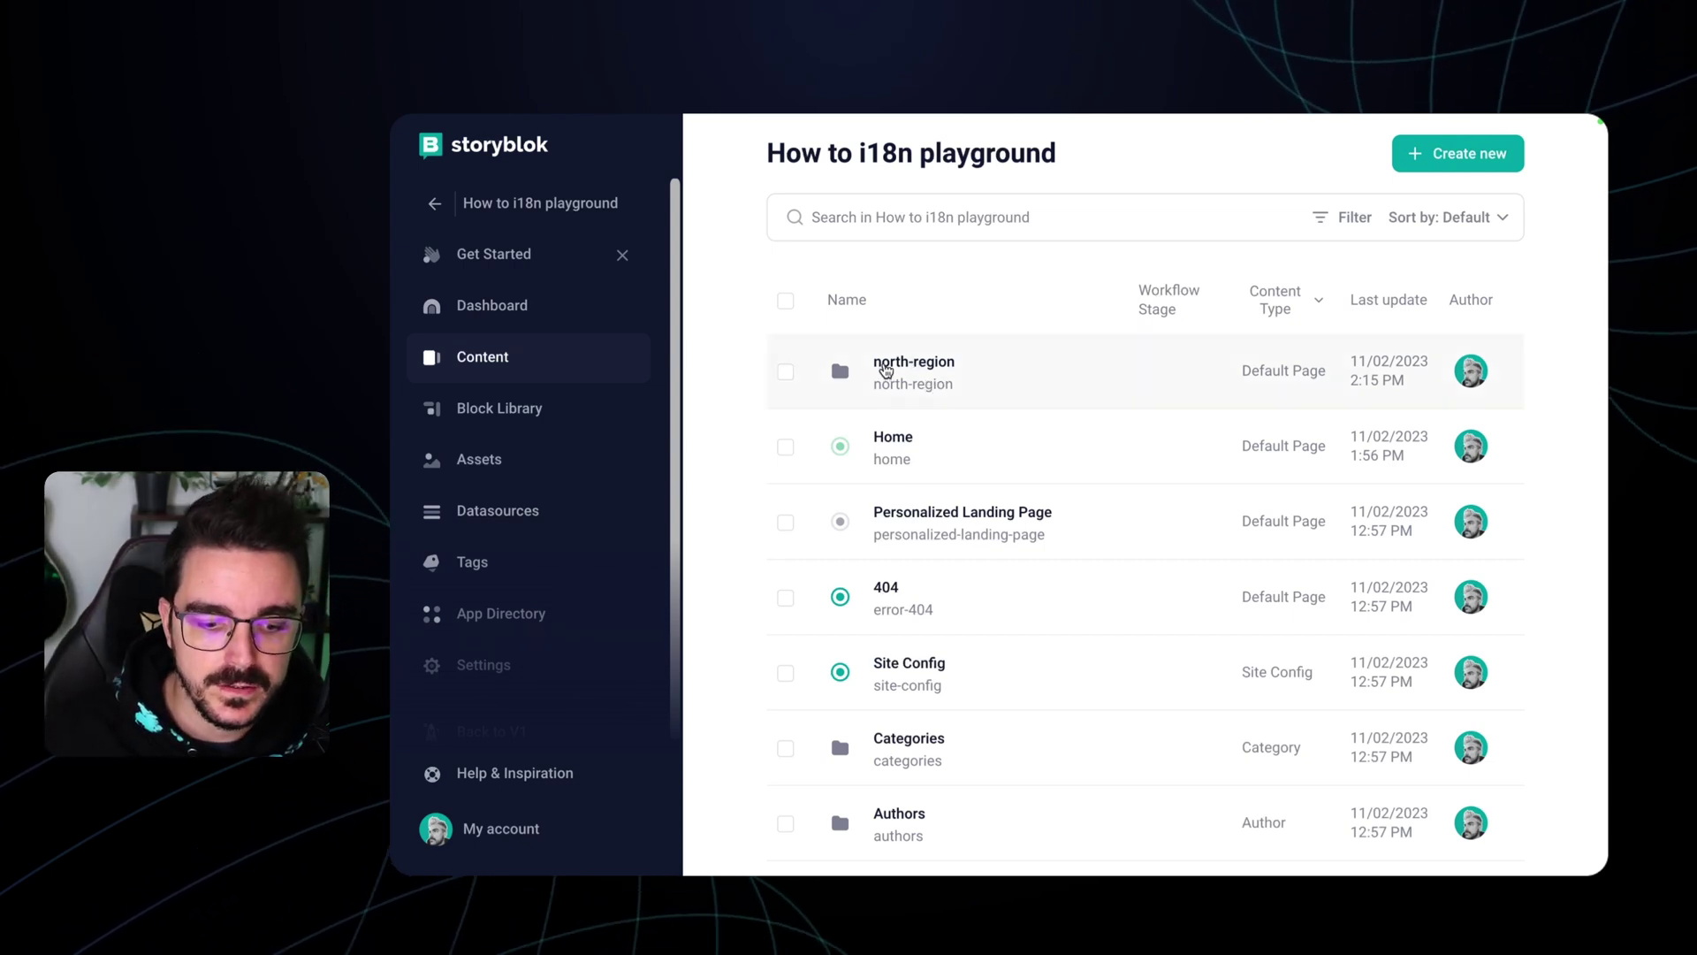
# - Open north-region's About page and select the Hero Section headlined 'The north remembers'
pyautogui.click(912, 363)
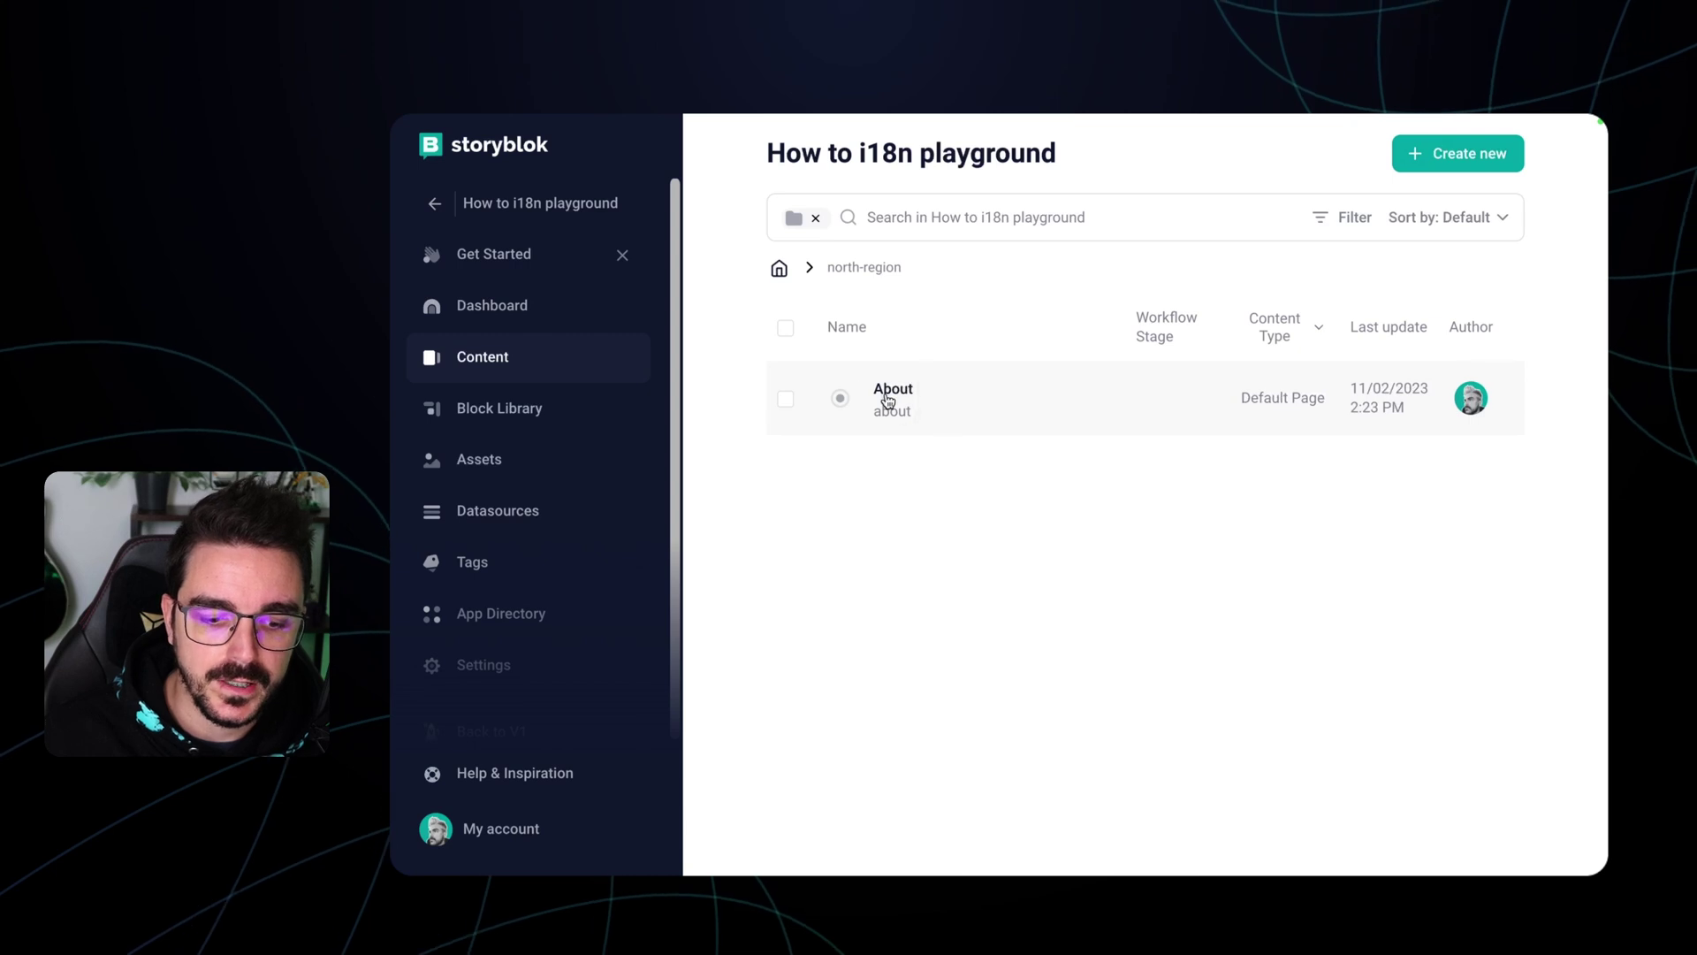
pyautogui.click(888, 400)
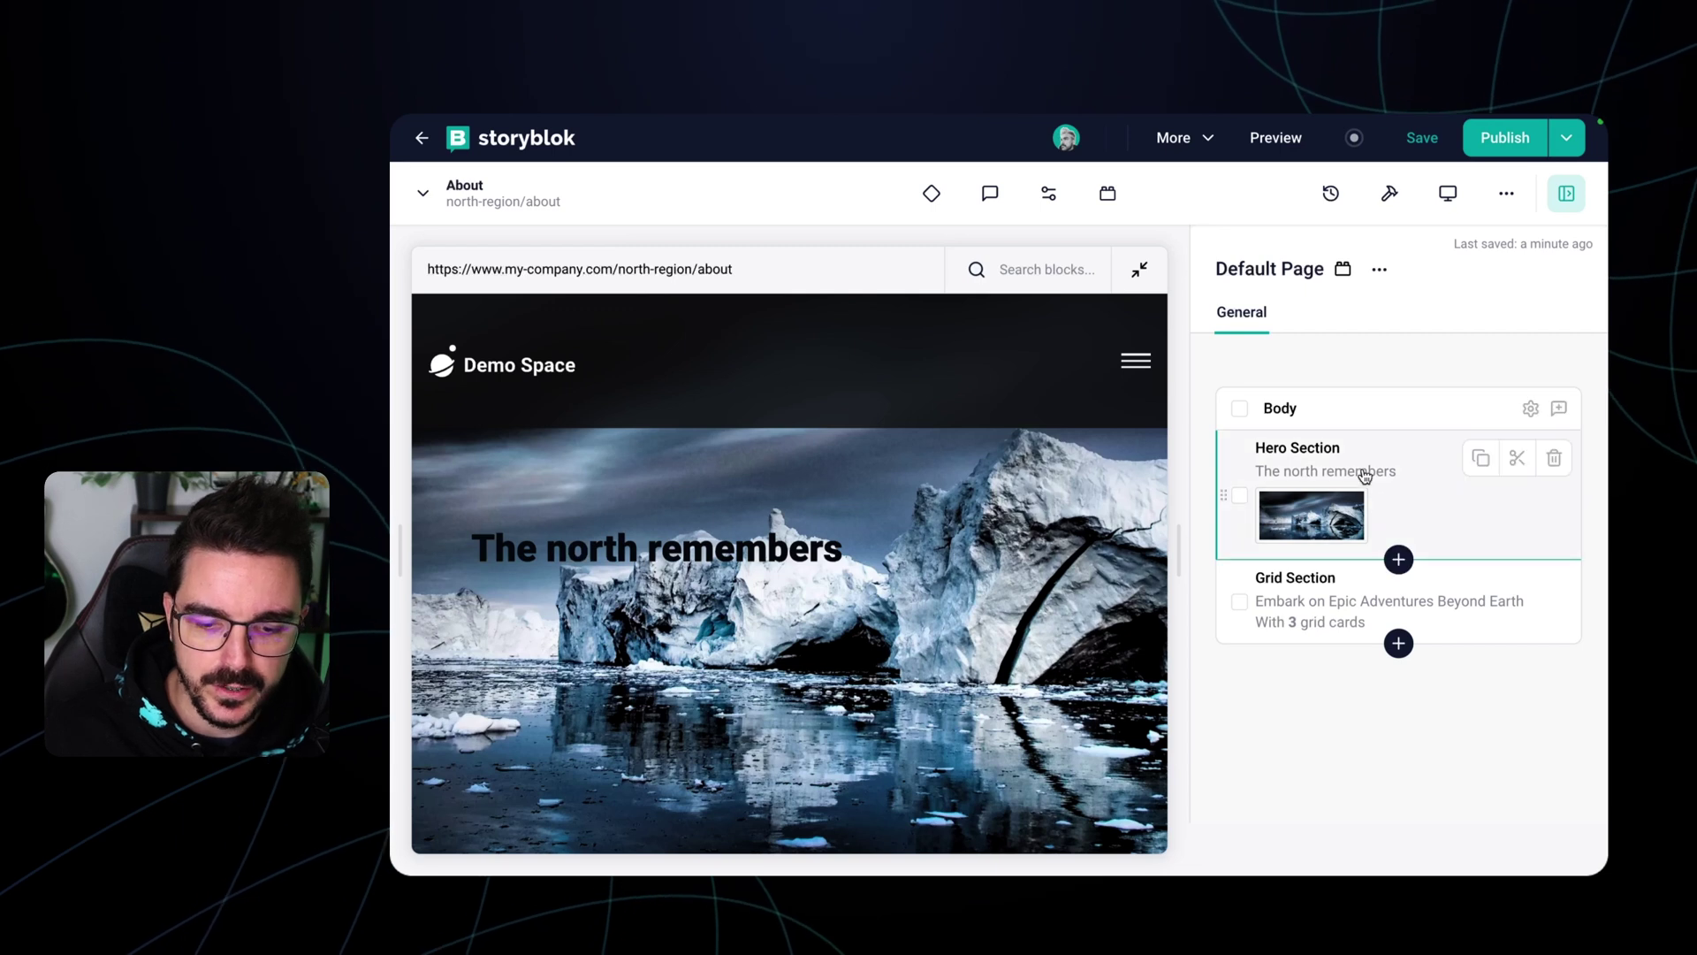
pyautogui.scroll(-10, 877, 516)
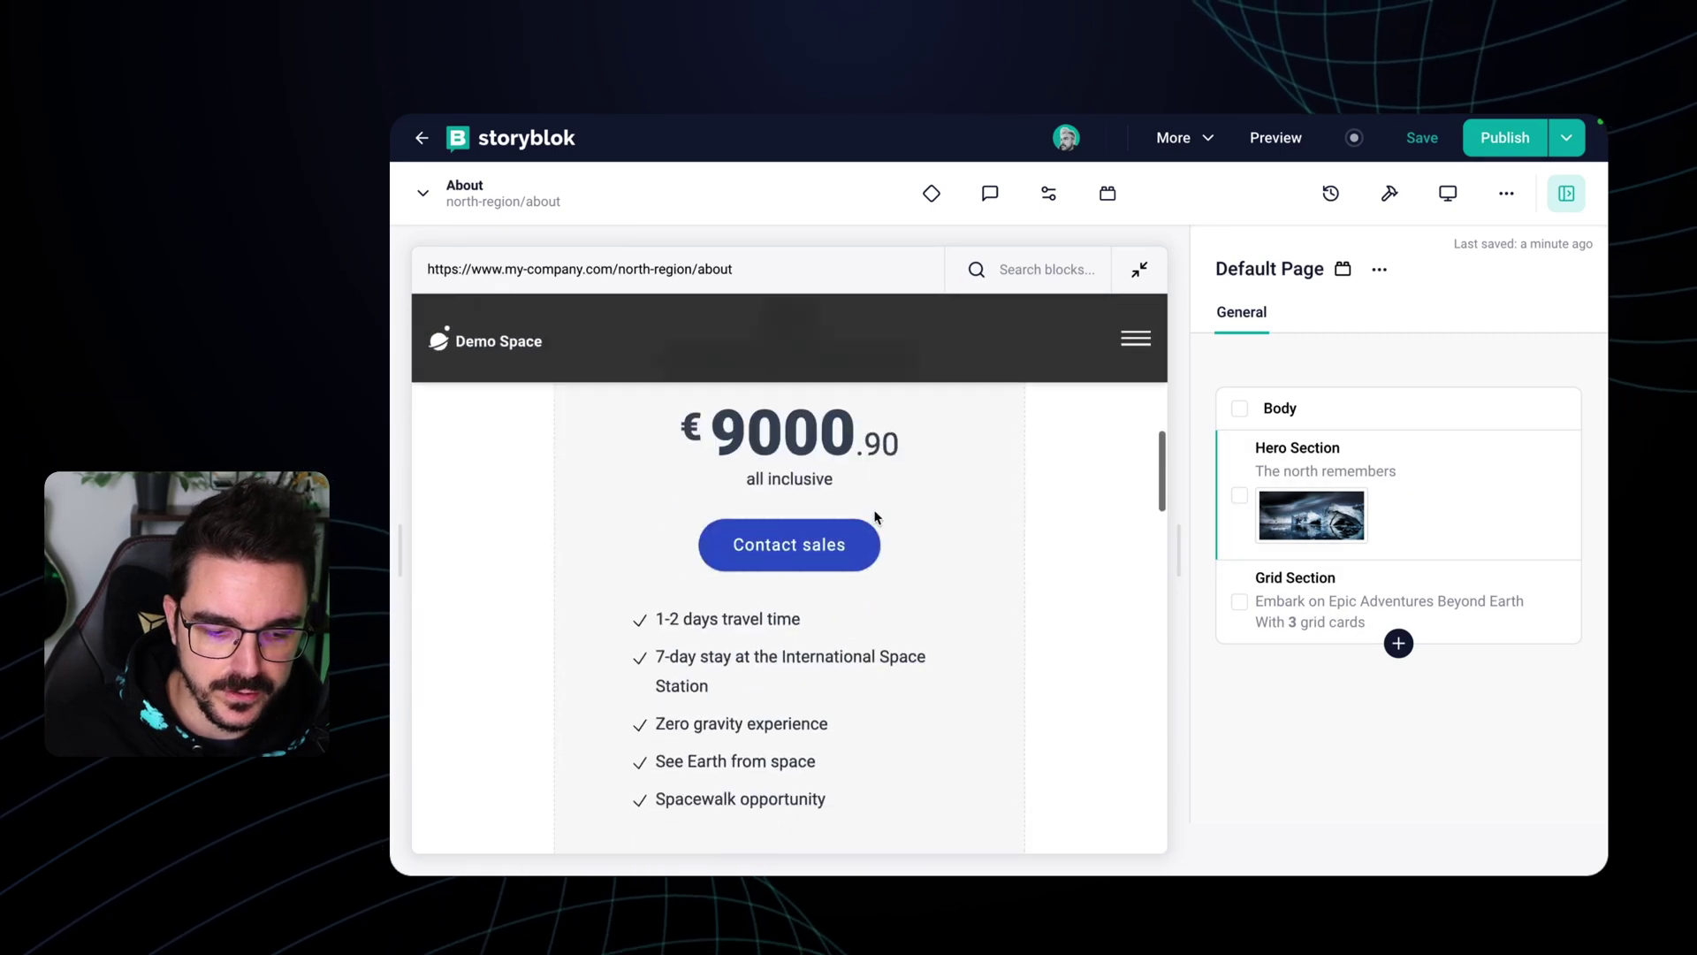
pyautogui.scroll(10, 878, 516)
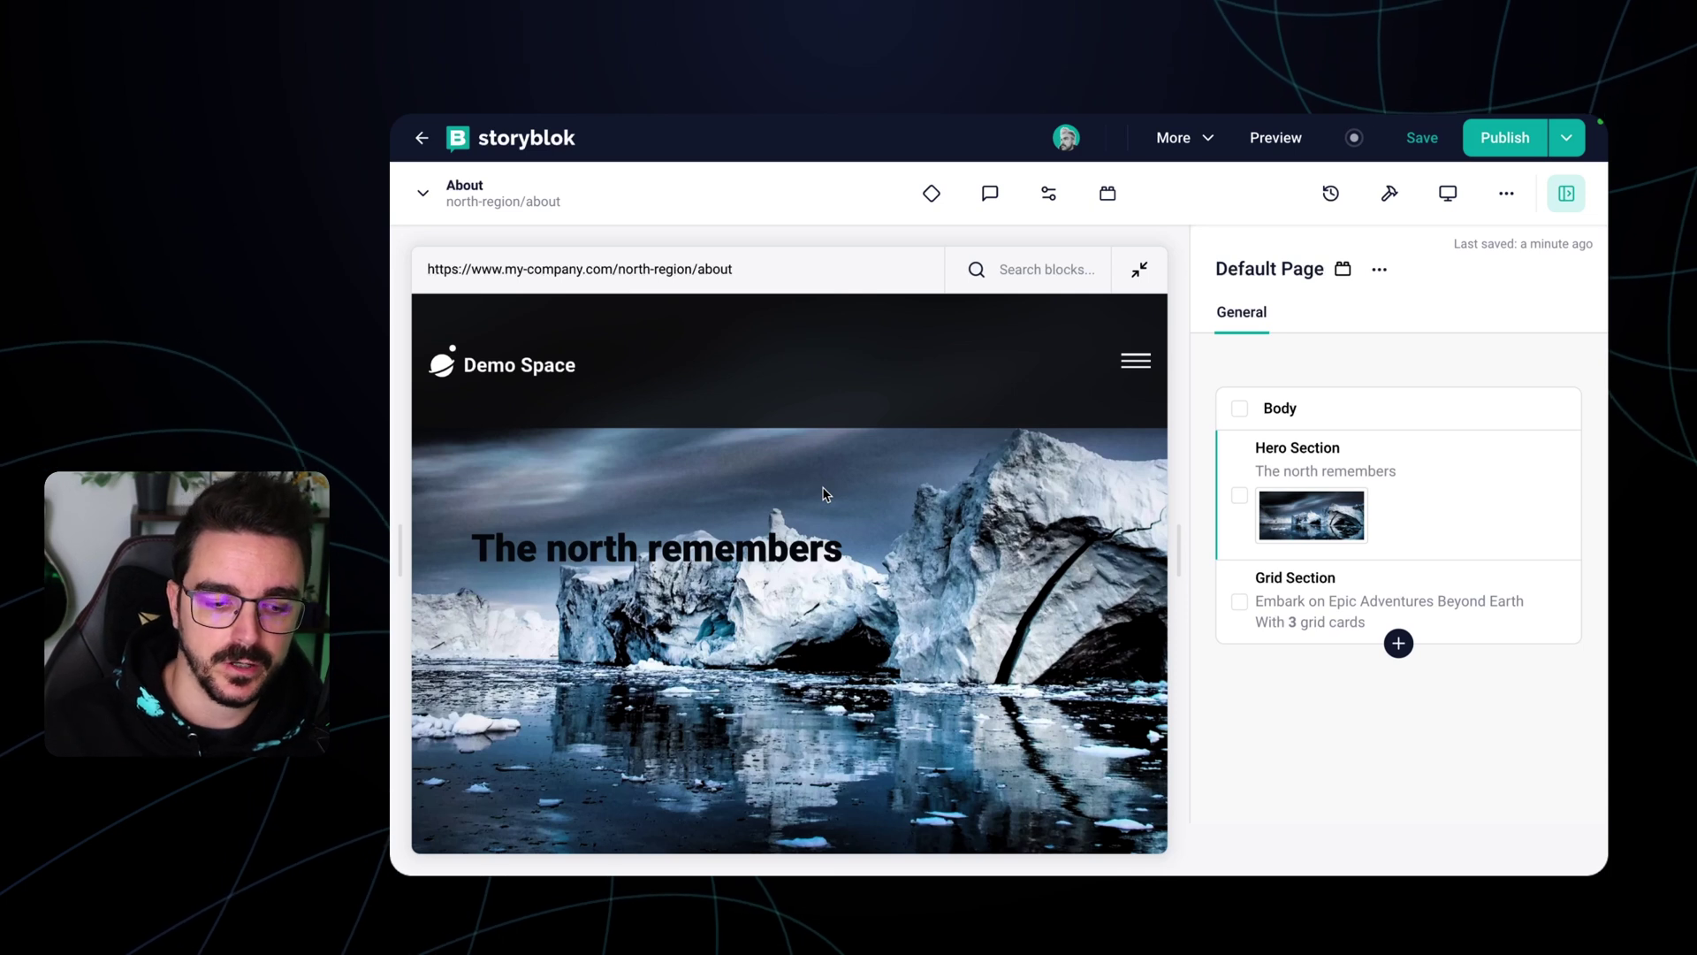
pyautogui.click(1423, 467)
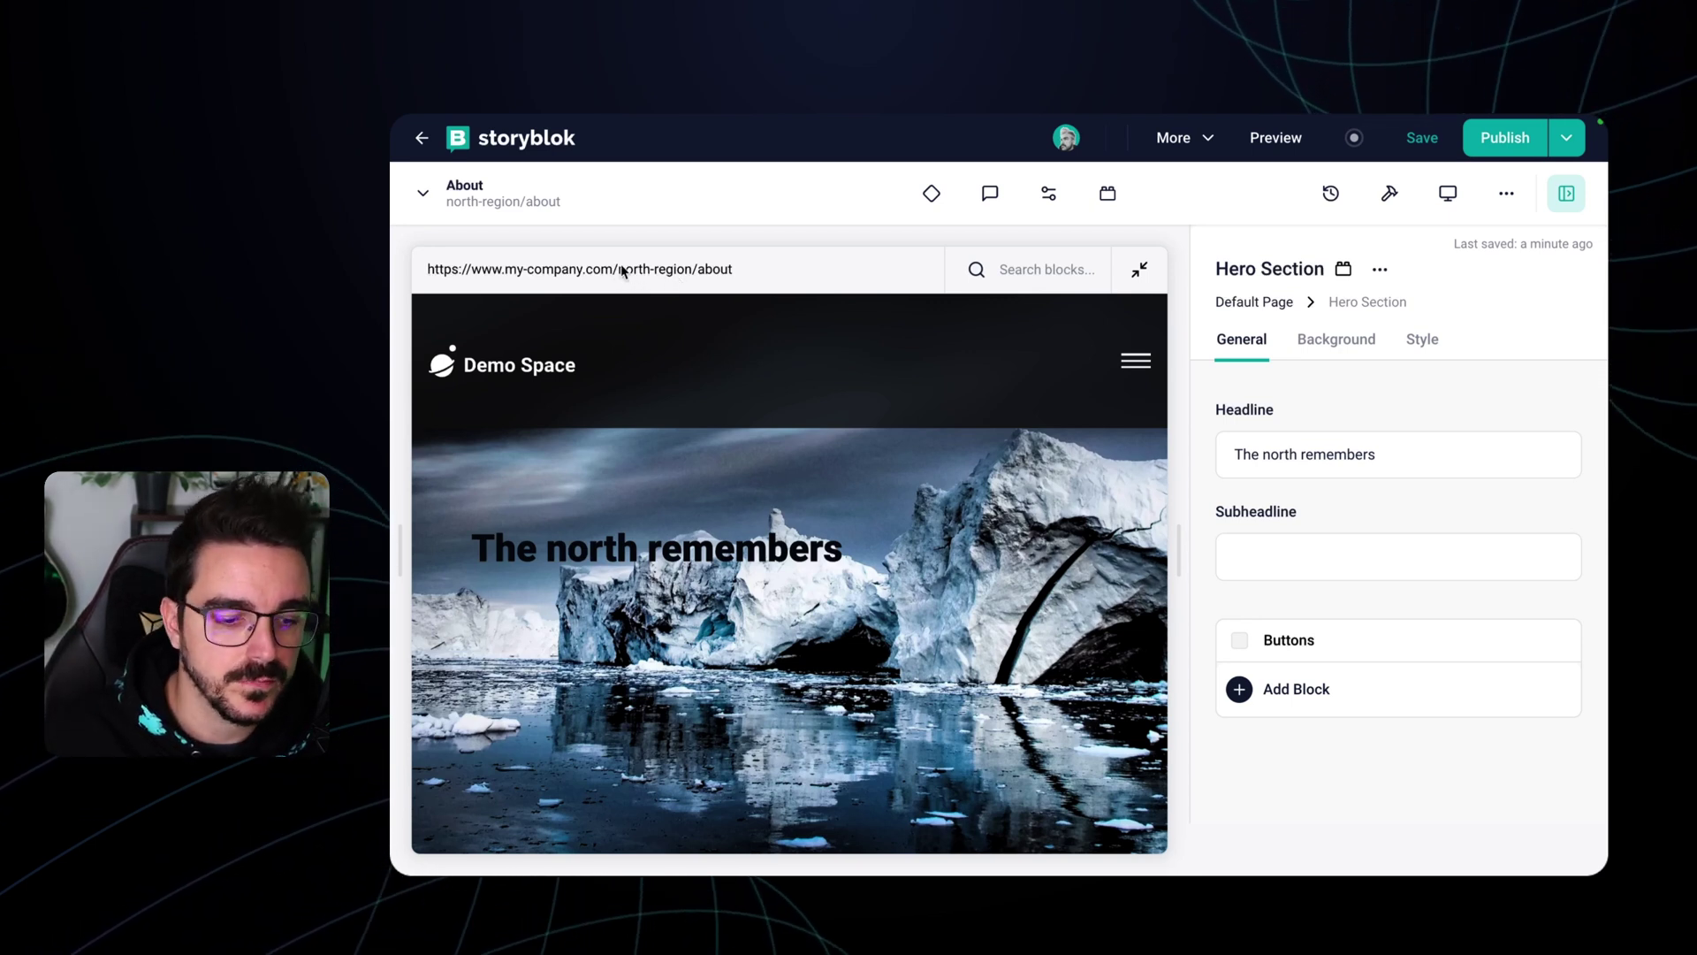
# - Create a root-level folder named south-region alongside north-region
pyautogui.click(417, 205)
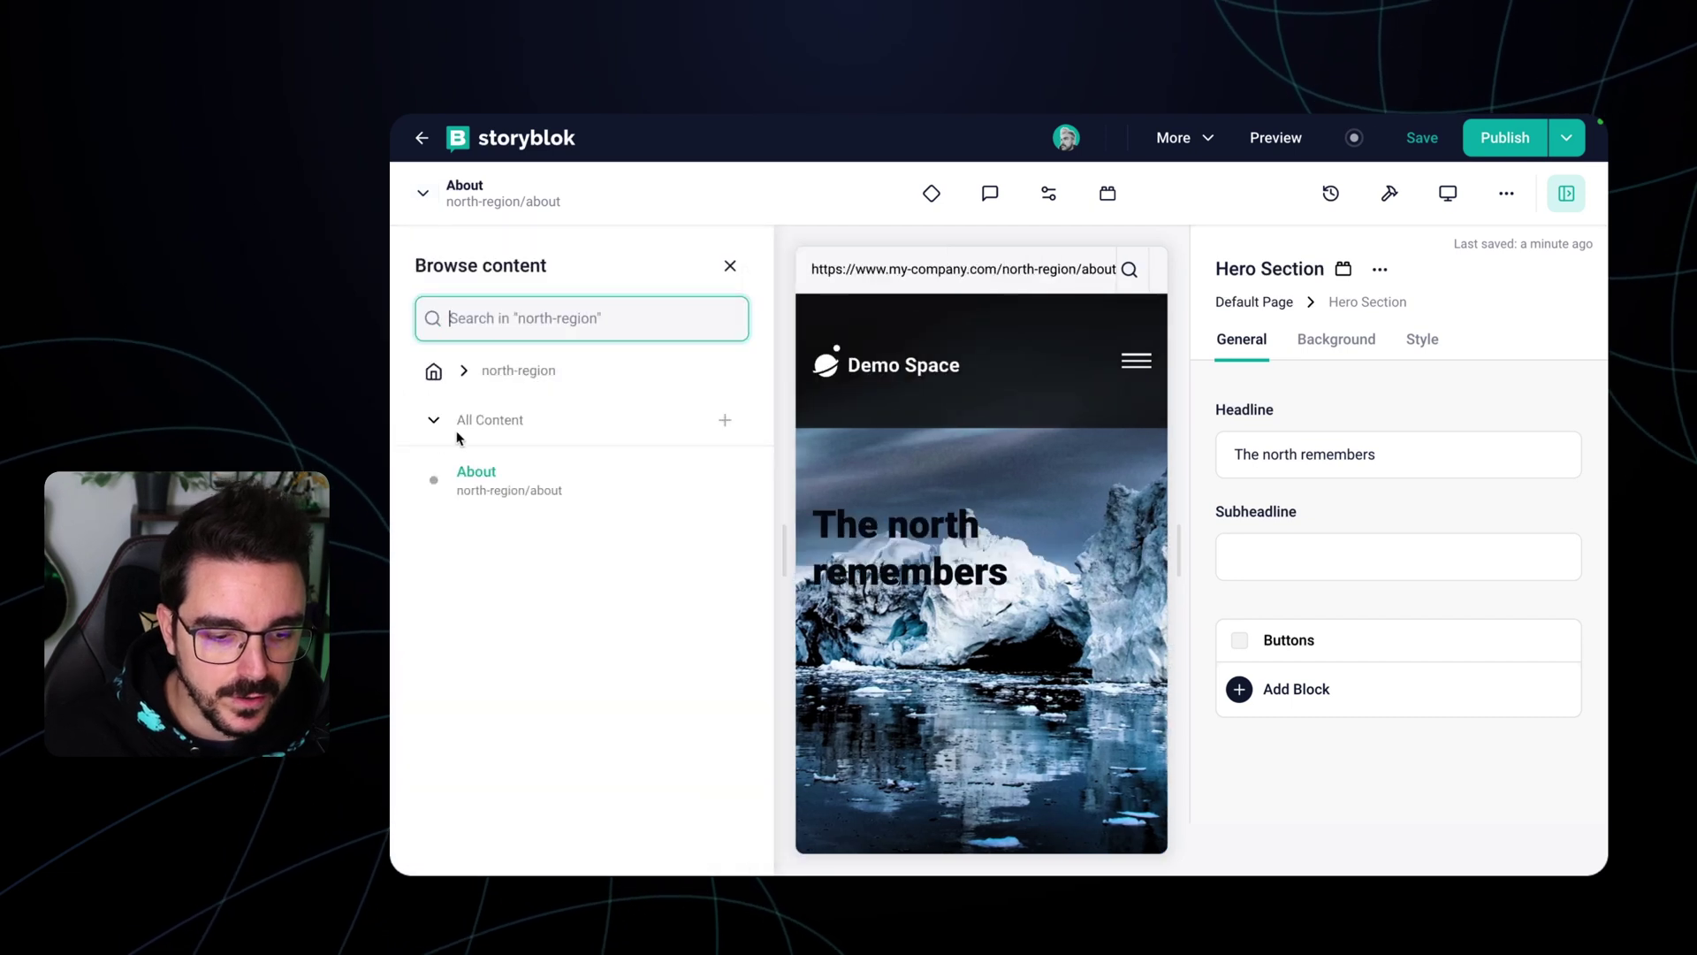
pyautogui.click(440, 377)
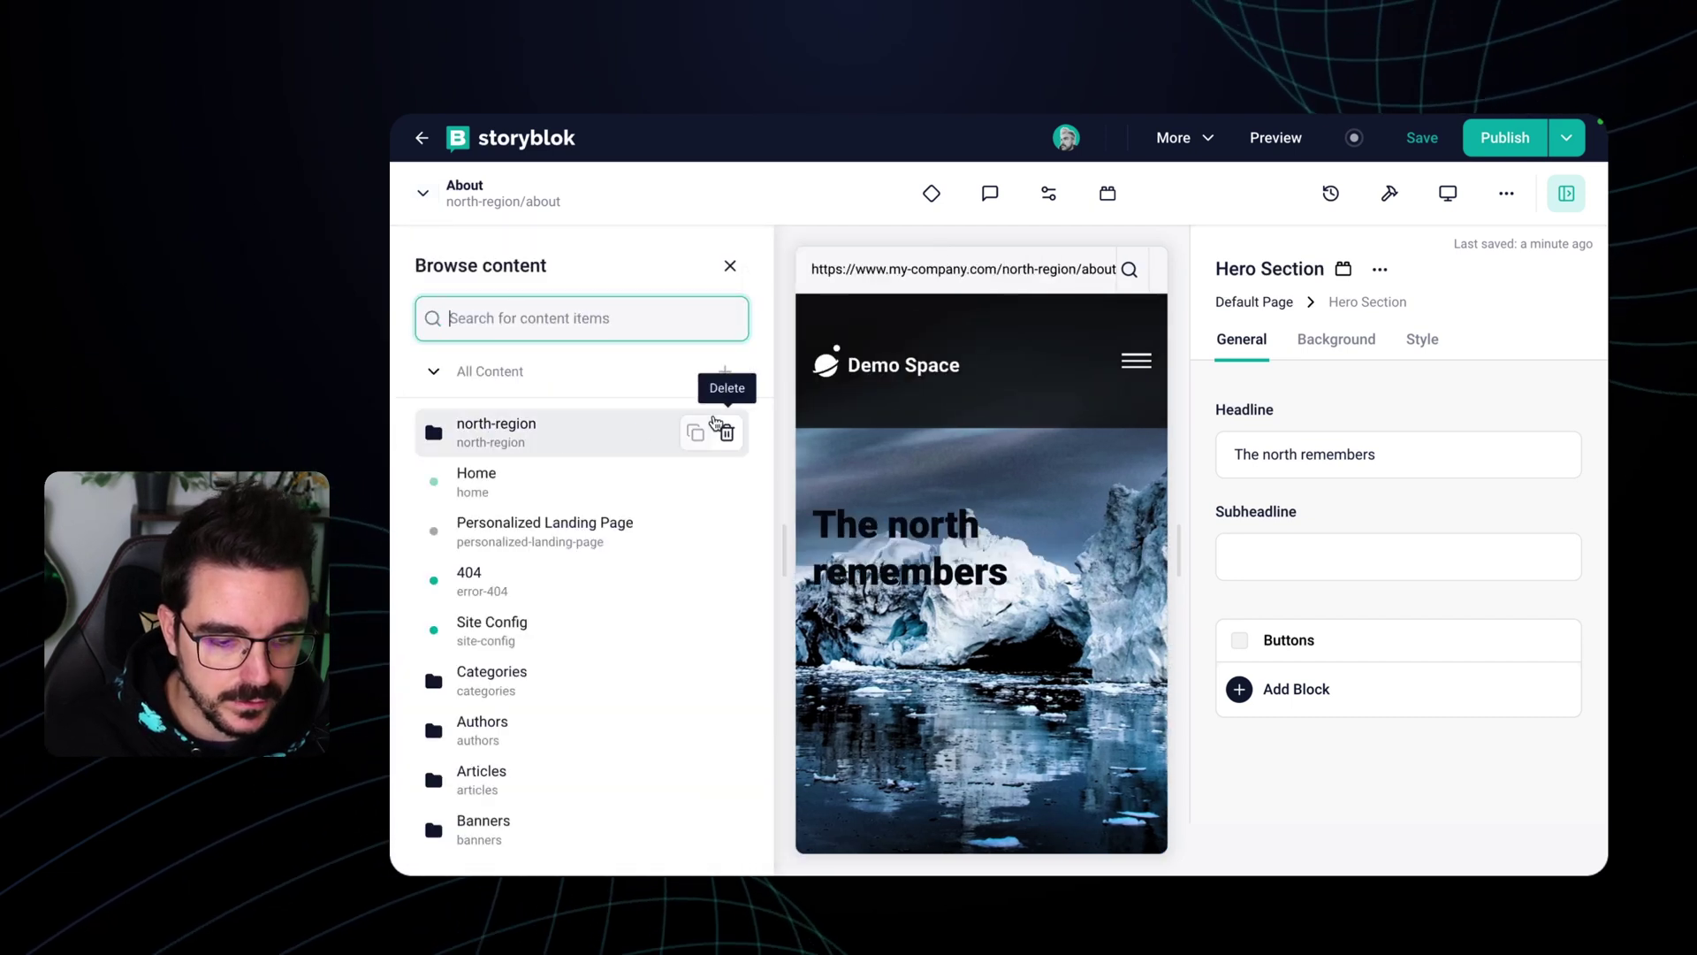
pyautogui.click(723, 376)
pyautogui.click(530, 493)
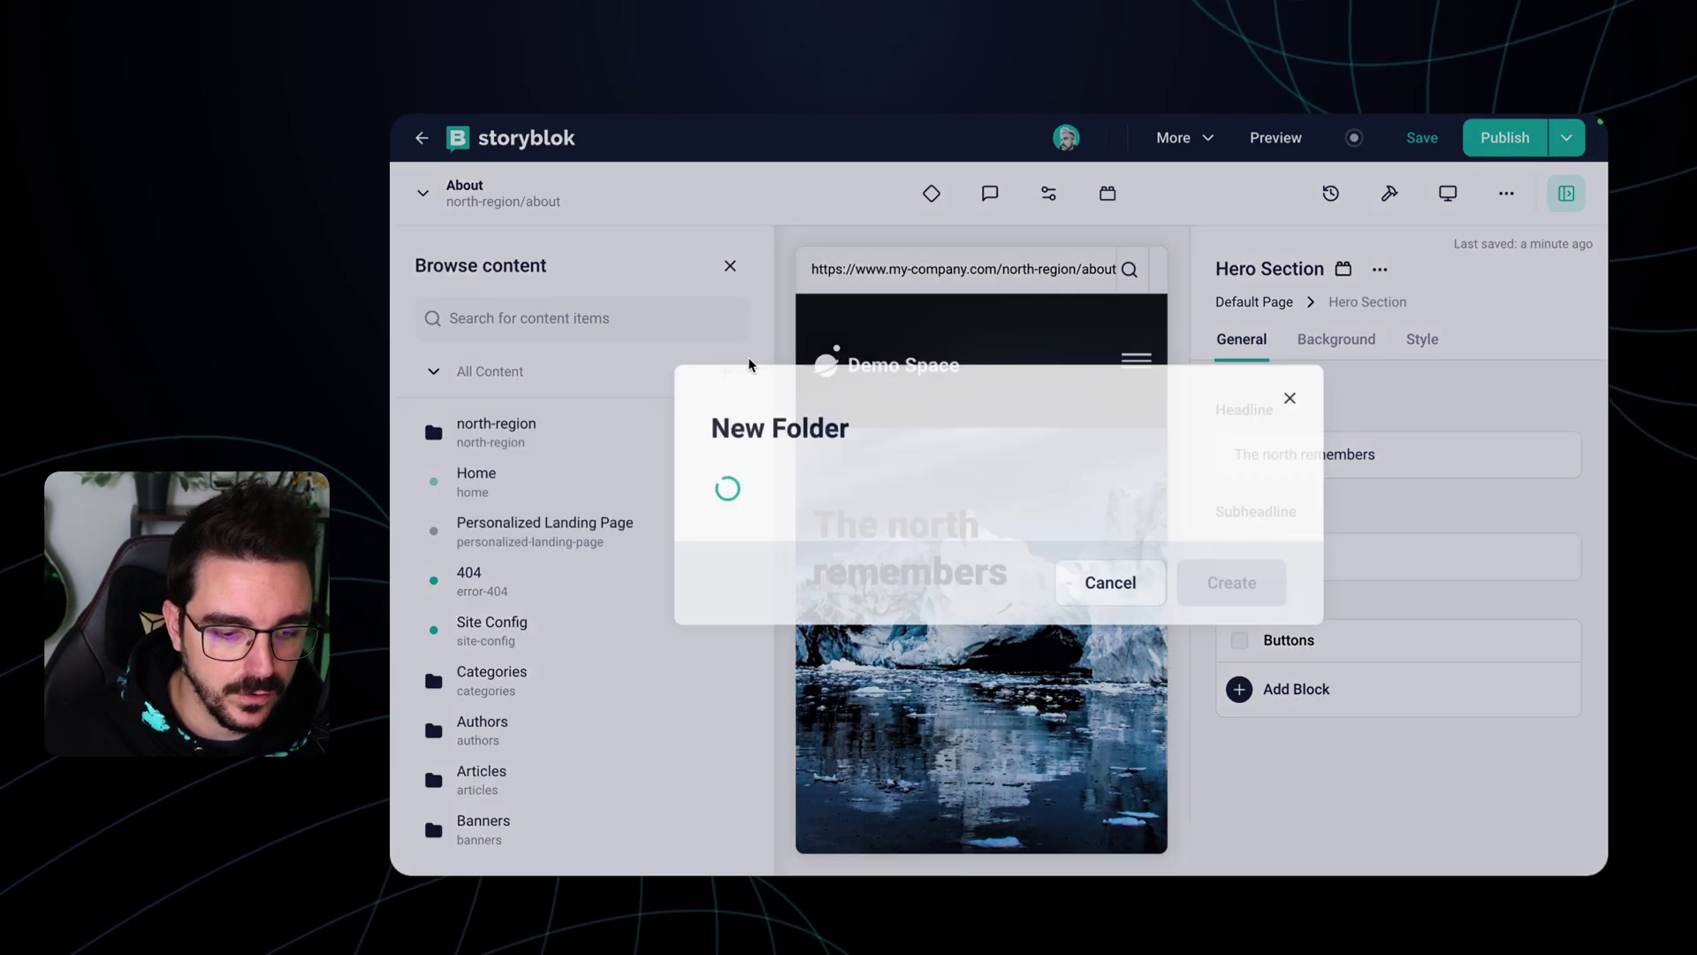
pyautogui.write('sou')
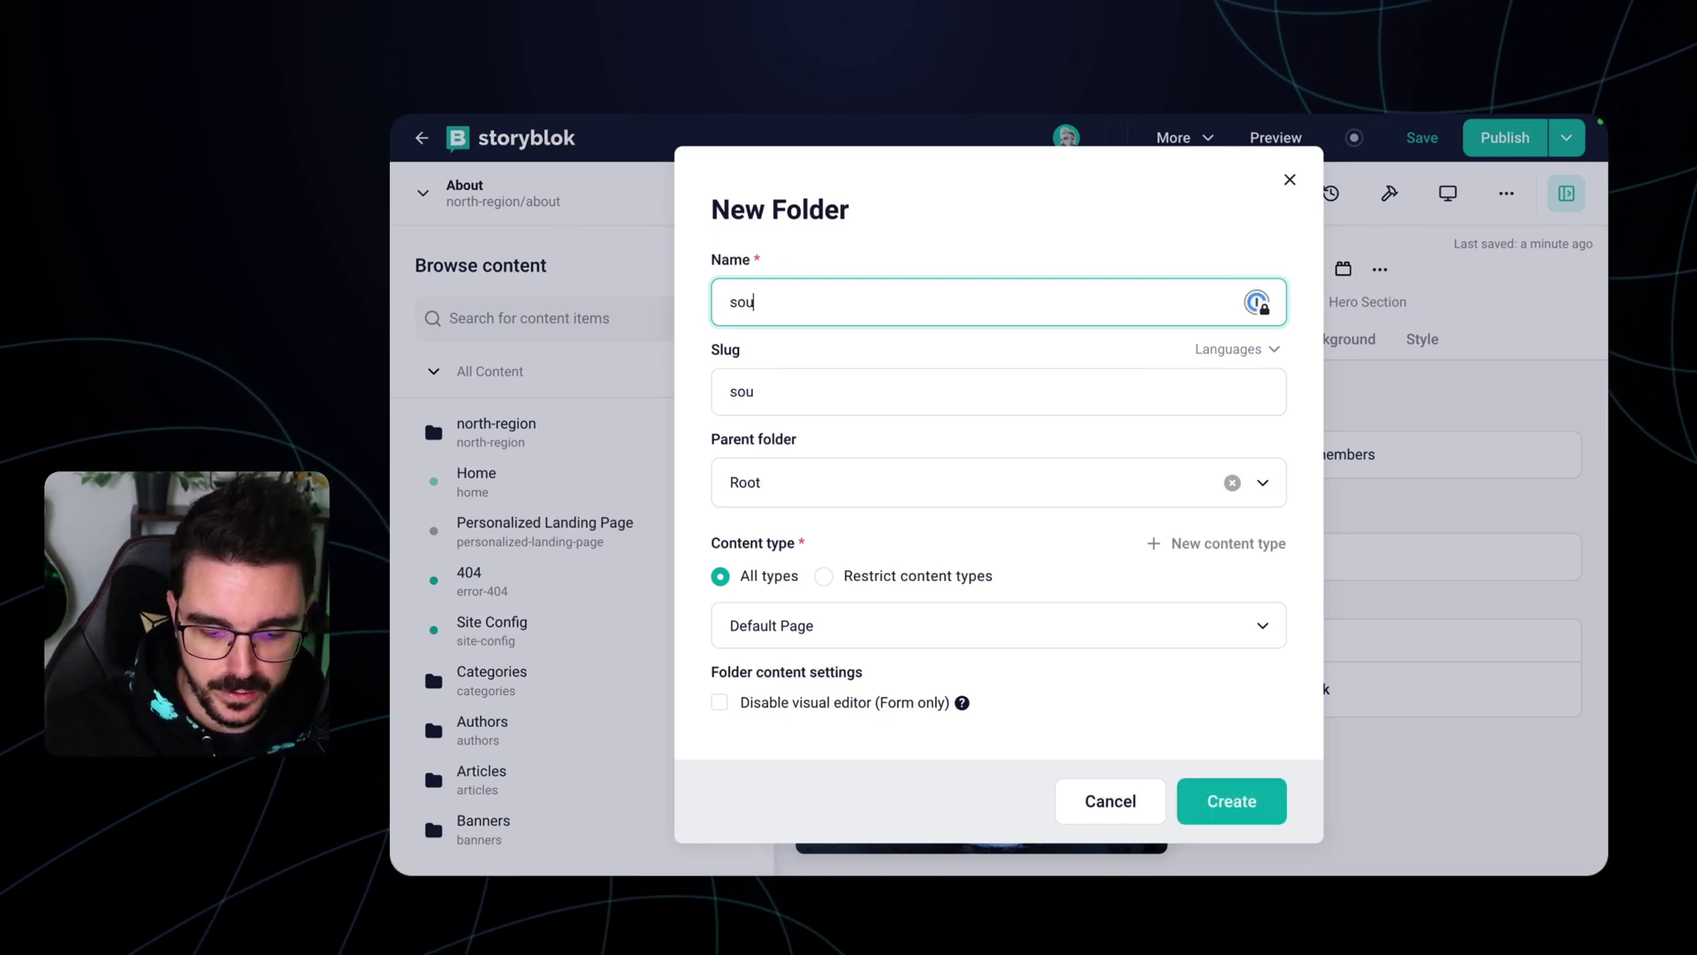
pyautogui.write('th-region')
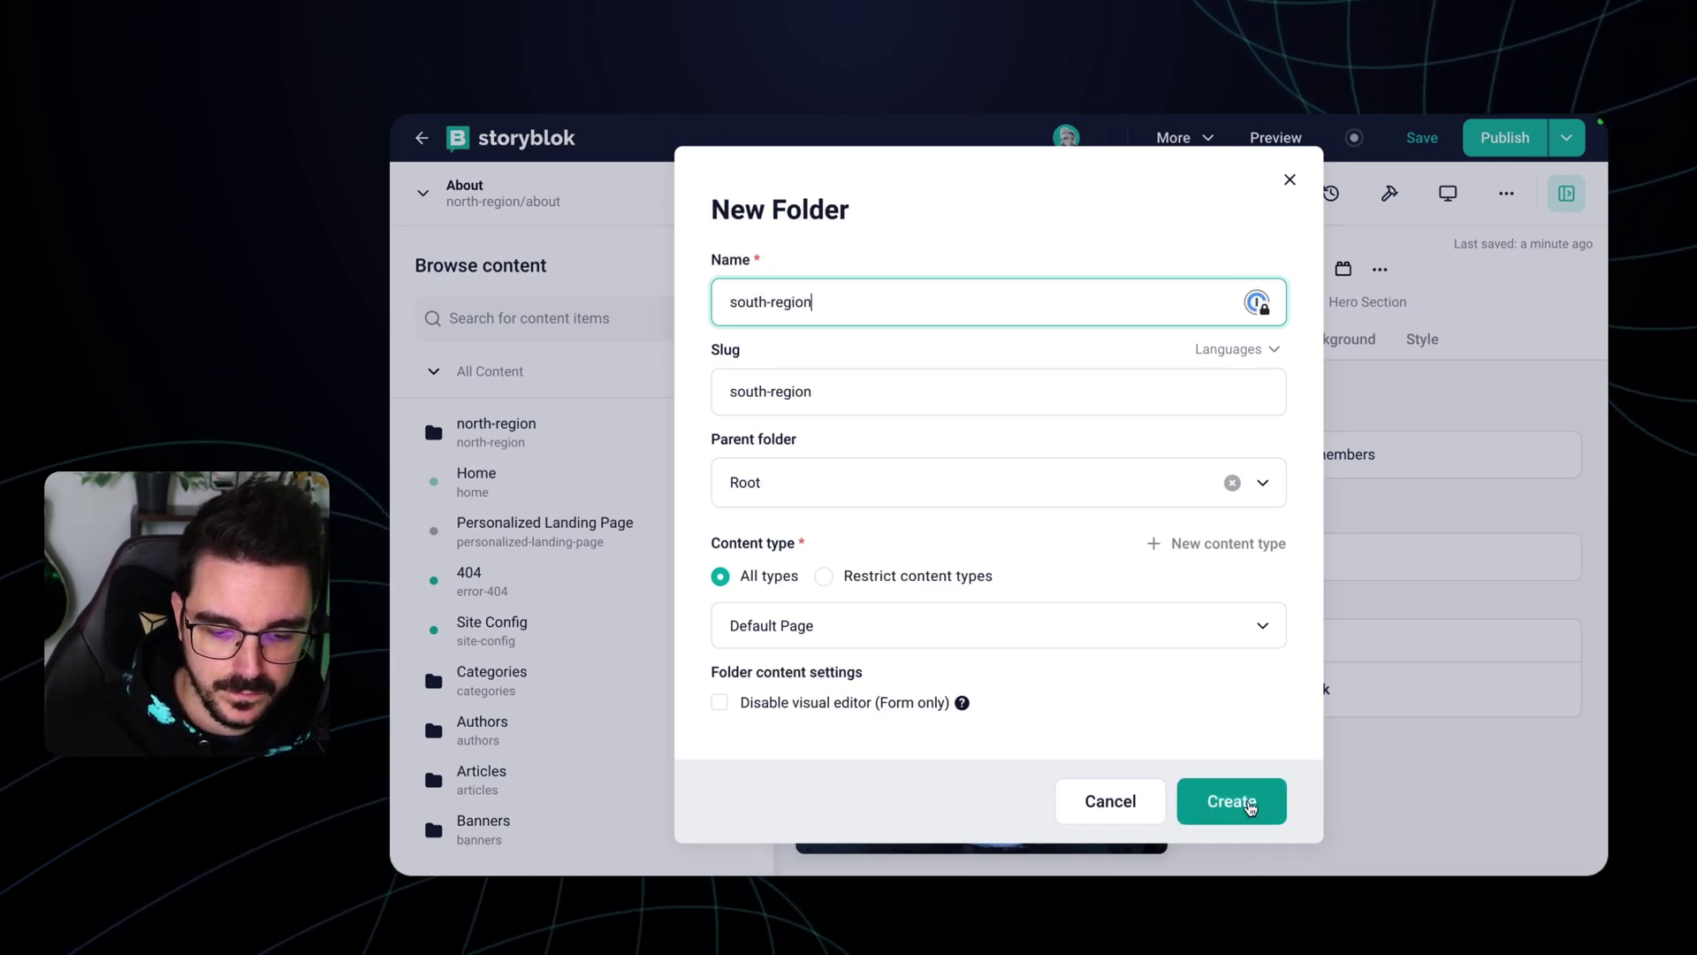
pyautogui.click(1238, 806)
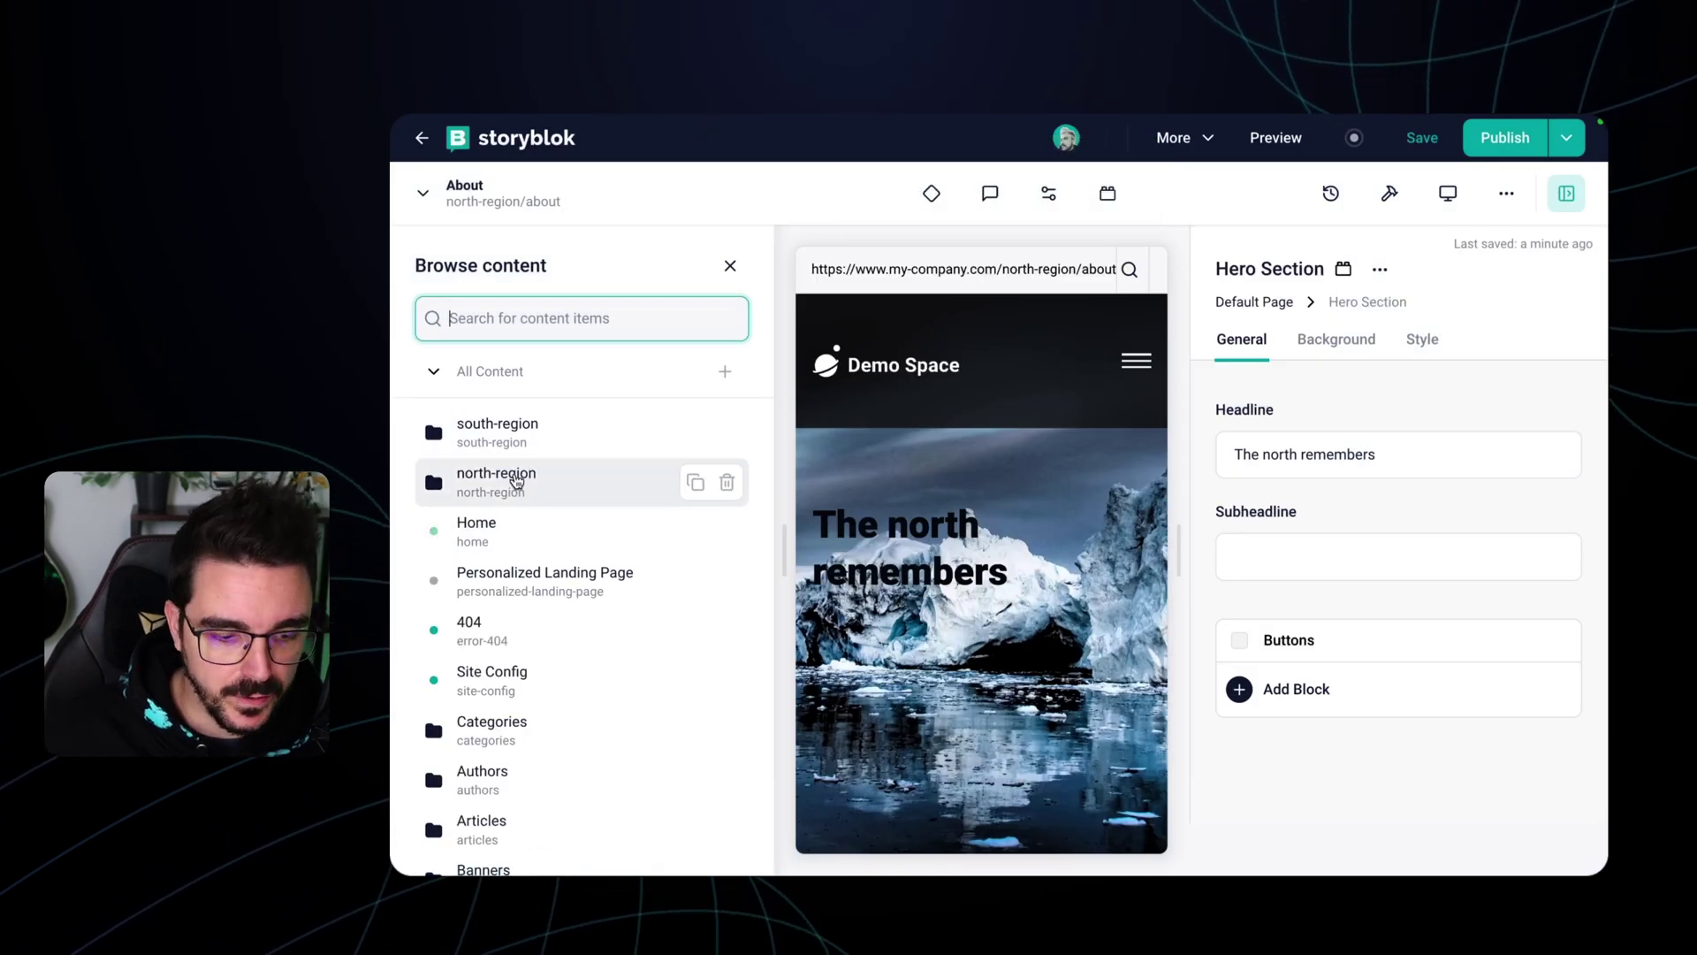
pyautogui.click(517, 480)
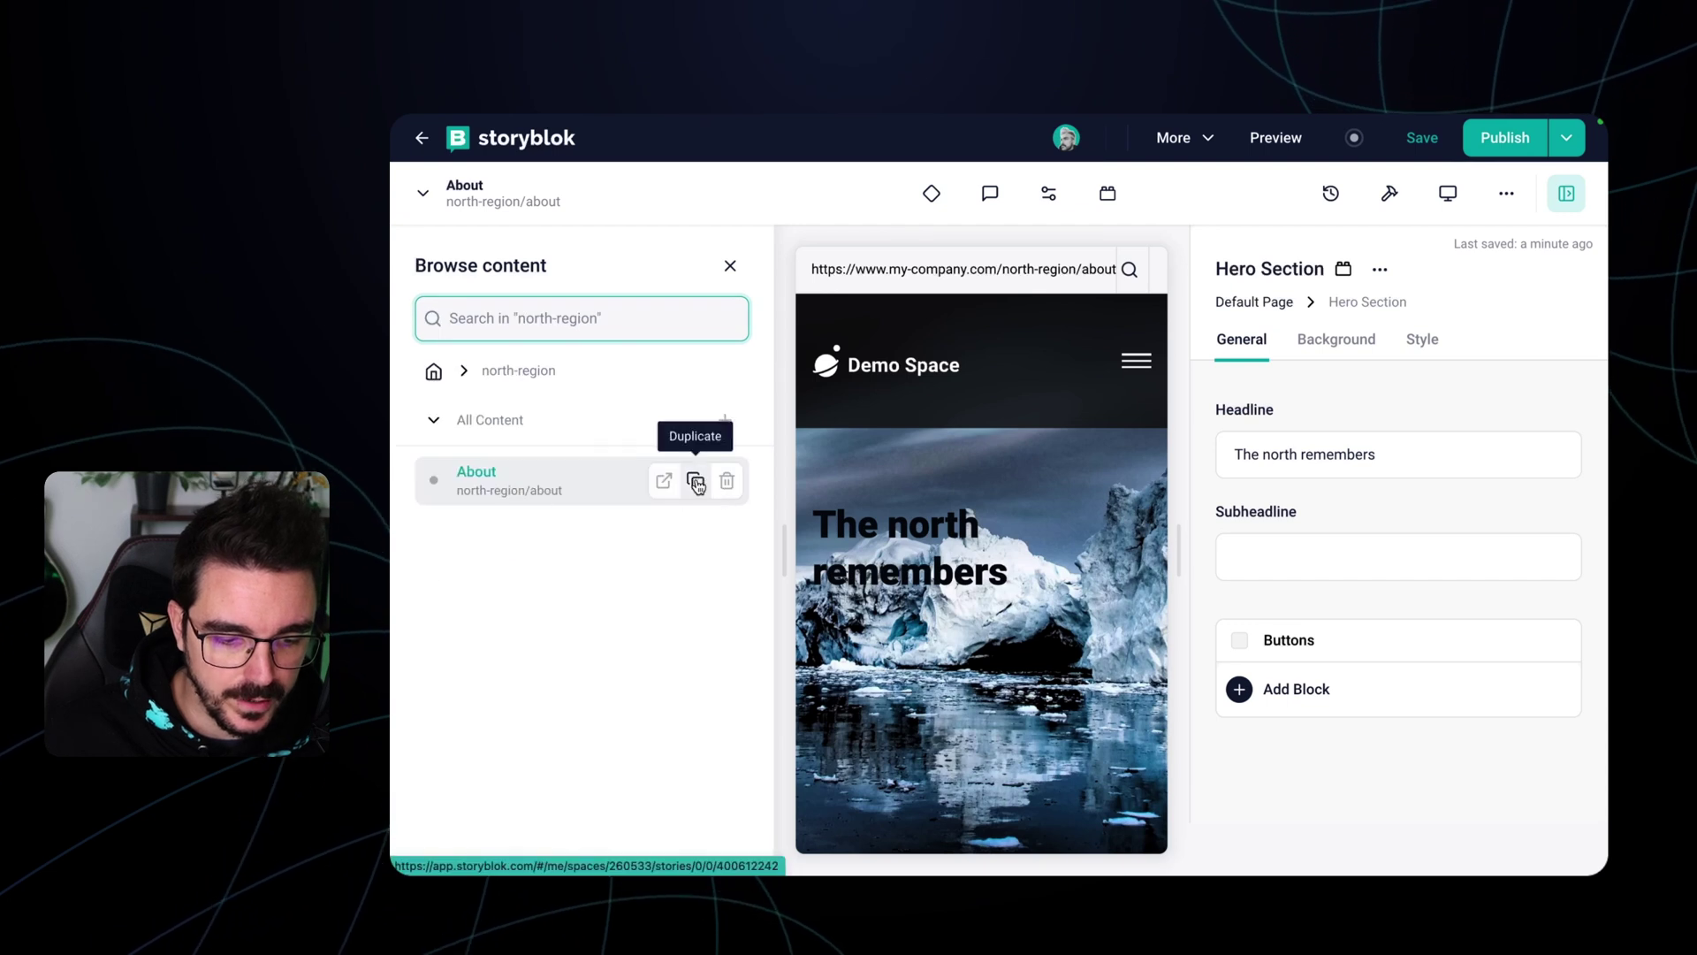
# - Duplicate north-region's About story into South Region, keeping name About and slug about
pyautogui.click(697, 483)
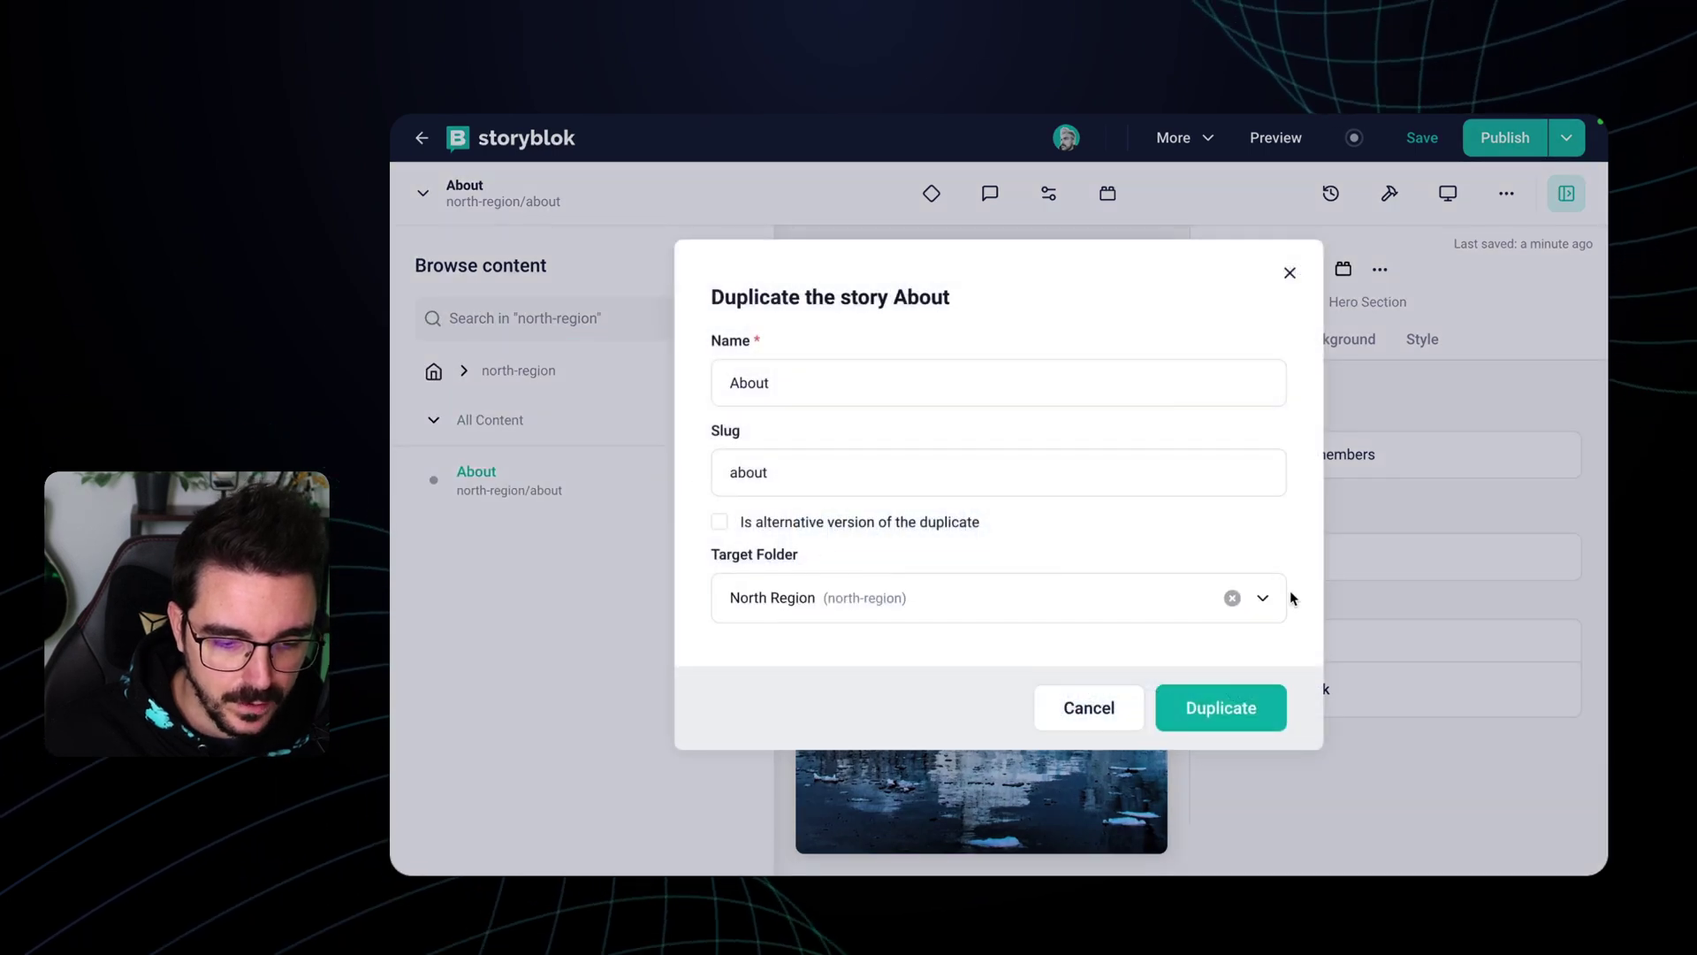
pyautogui.click(1276, 599)
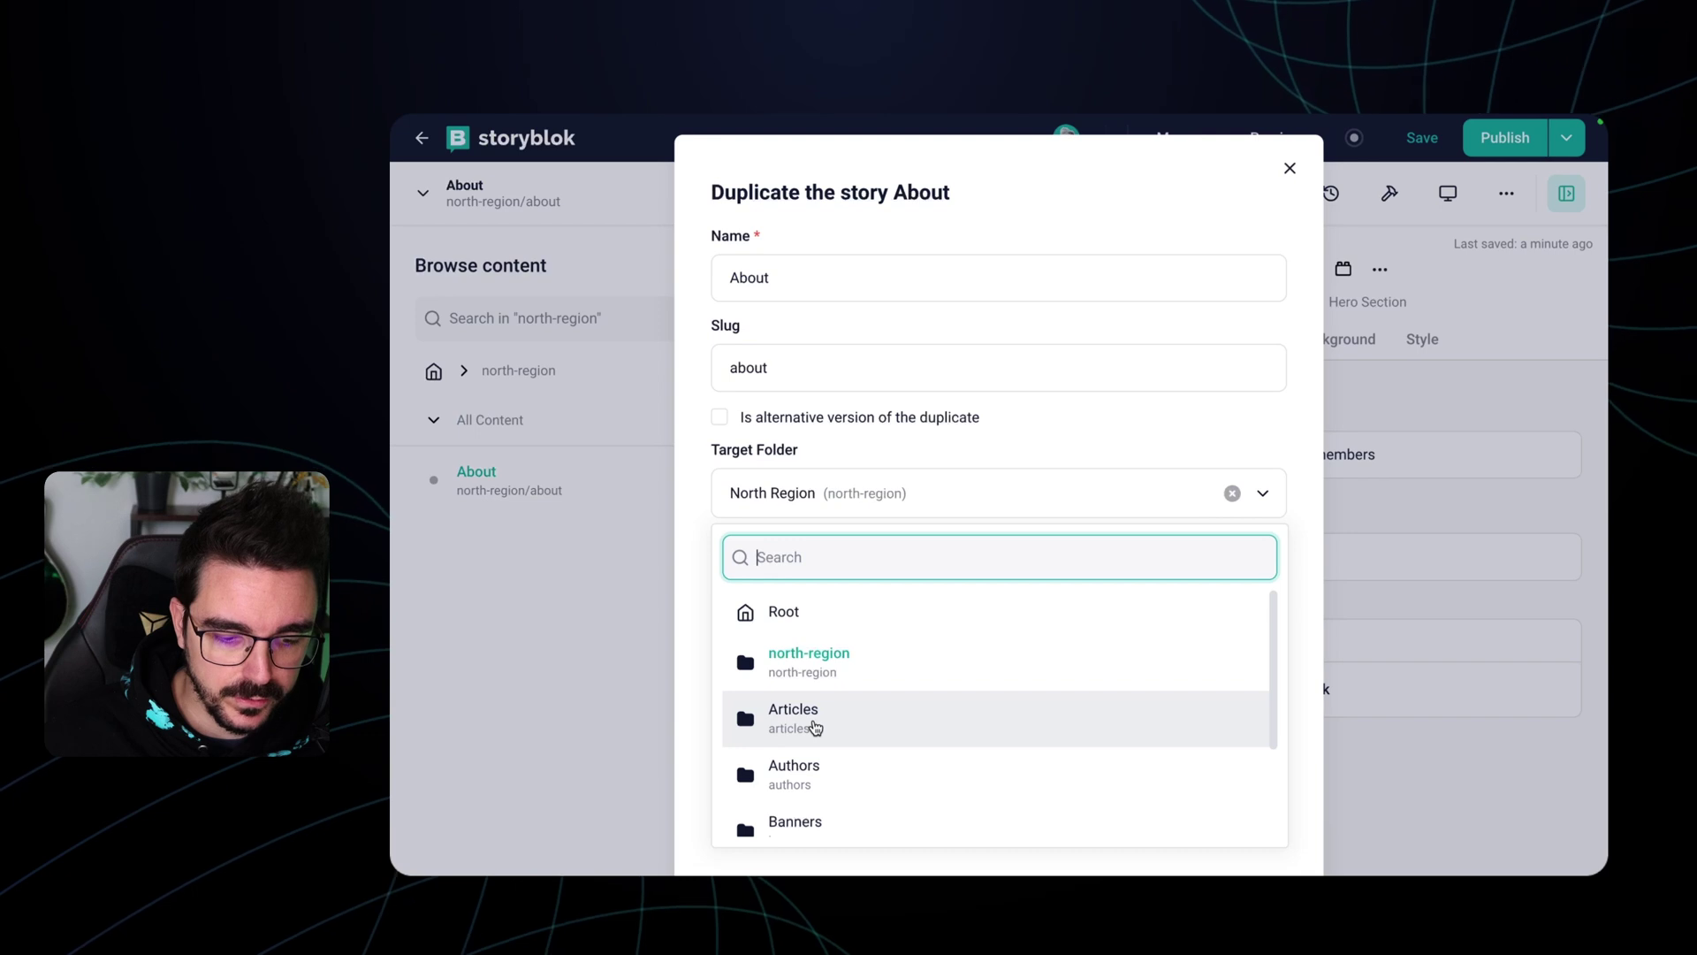
pyautogui.scroll(-3, 816, 727)
pyautogui.click(836, 802)
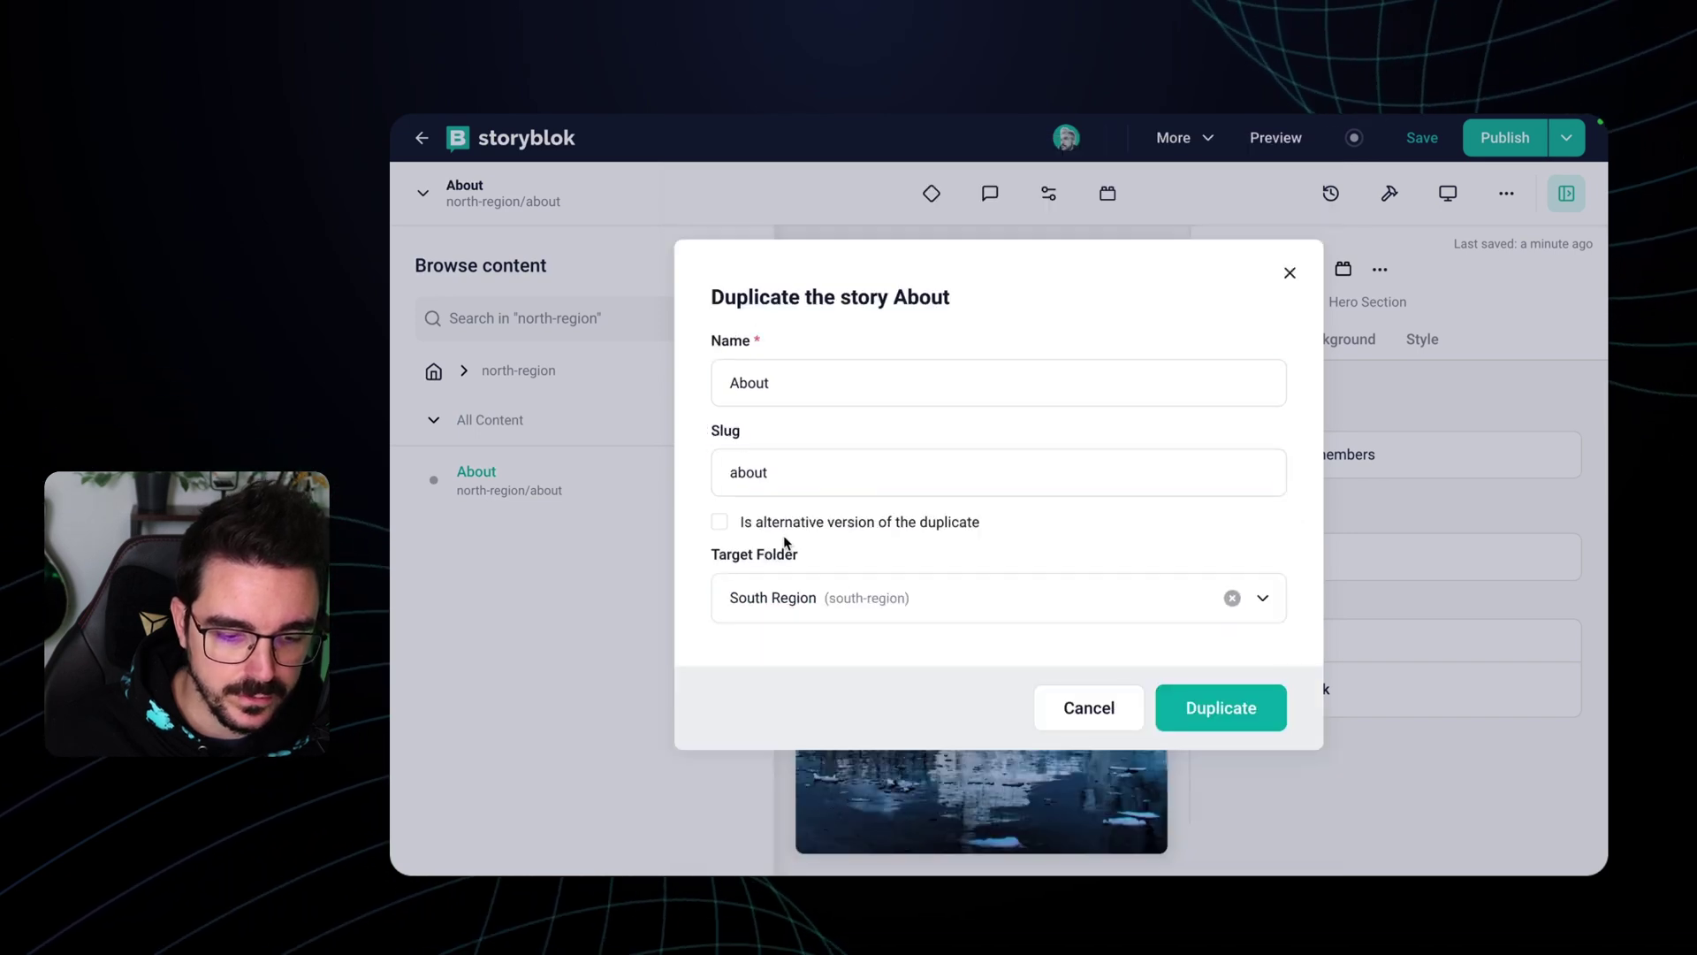
pyautogui.click(1217, 708)
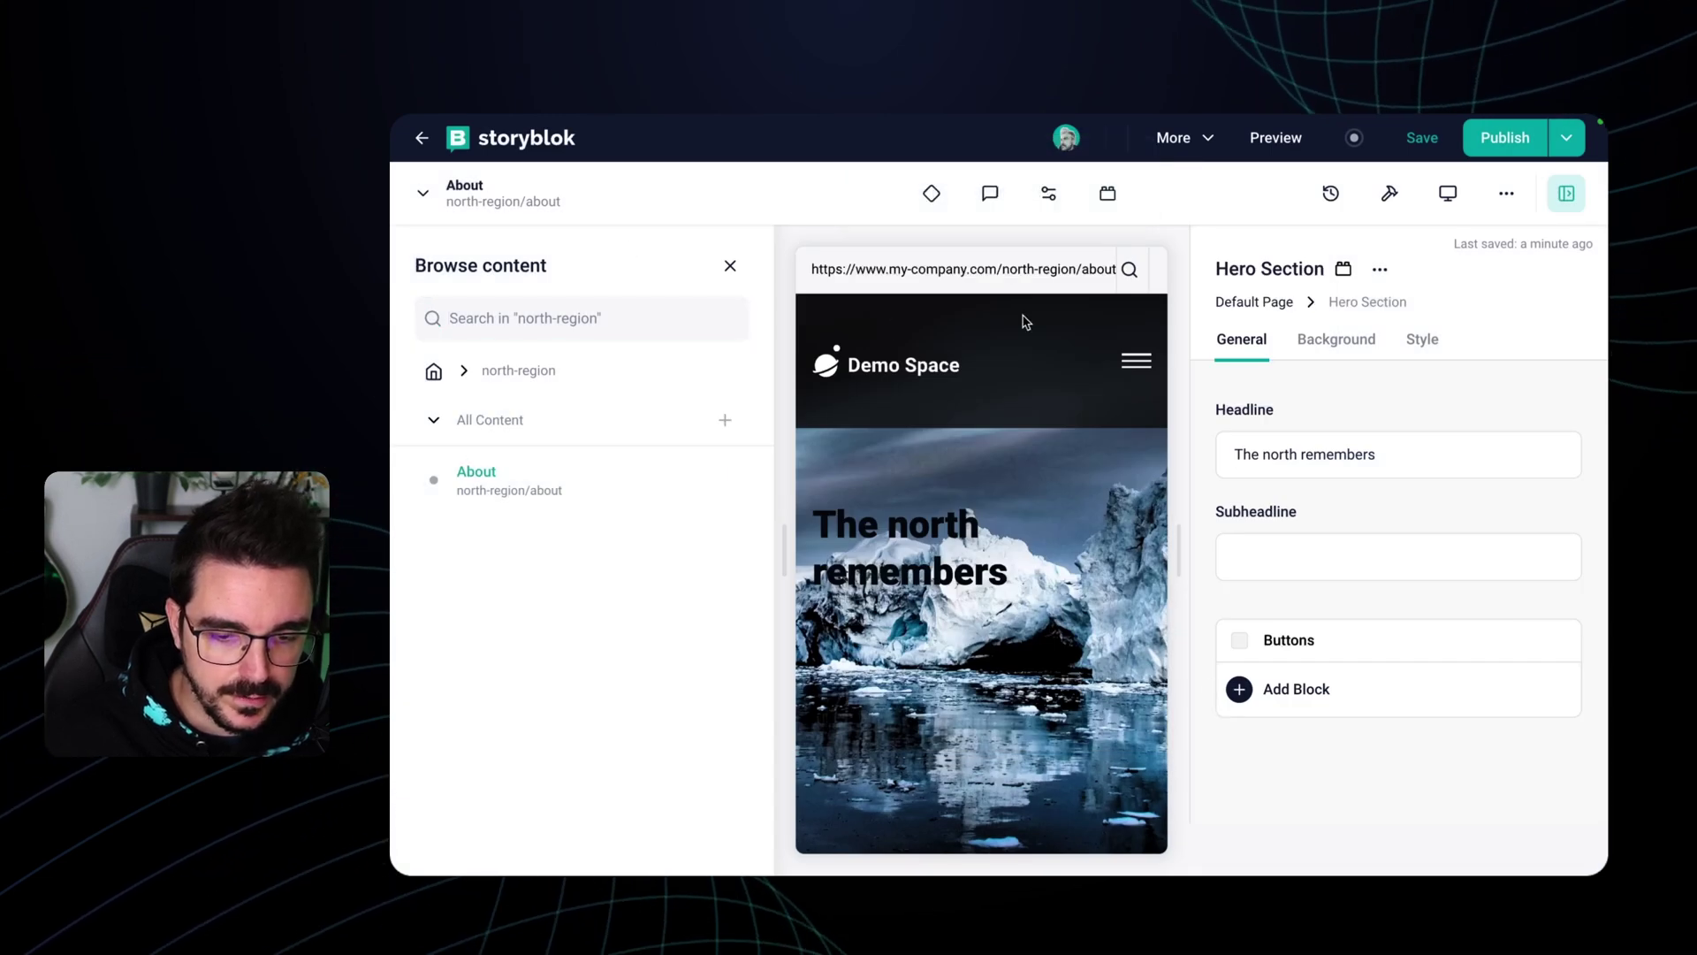
pyautogui.click(432, 373)
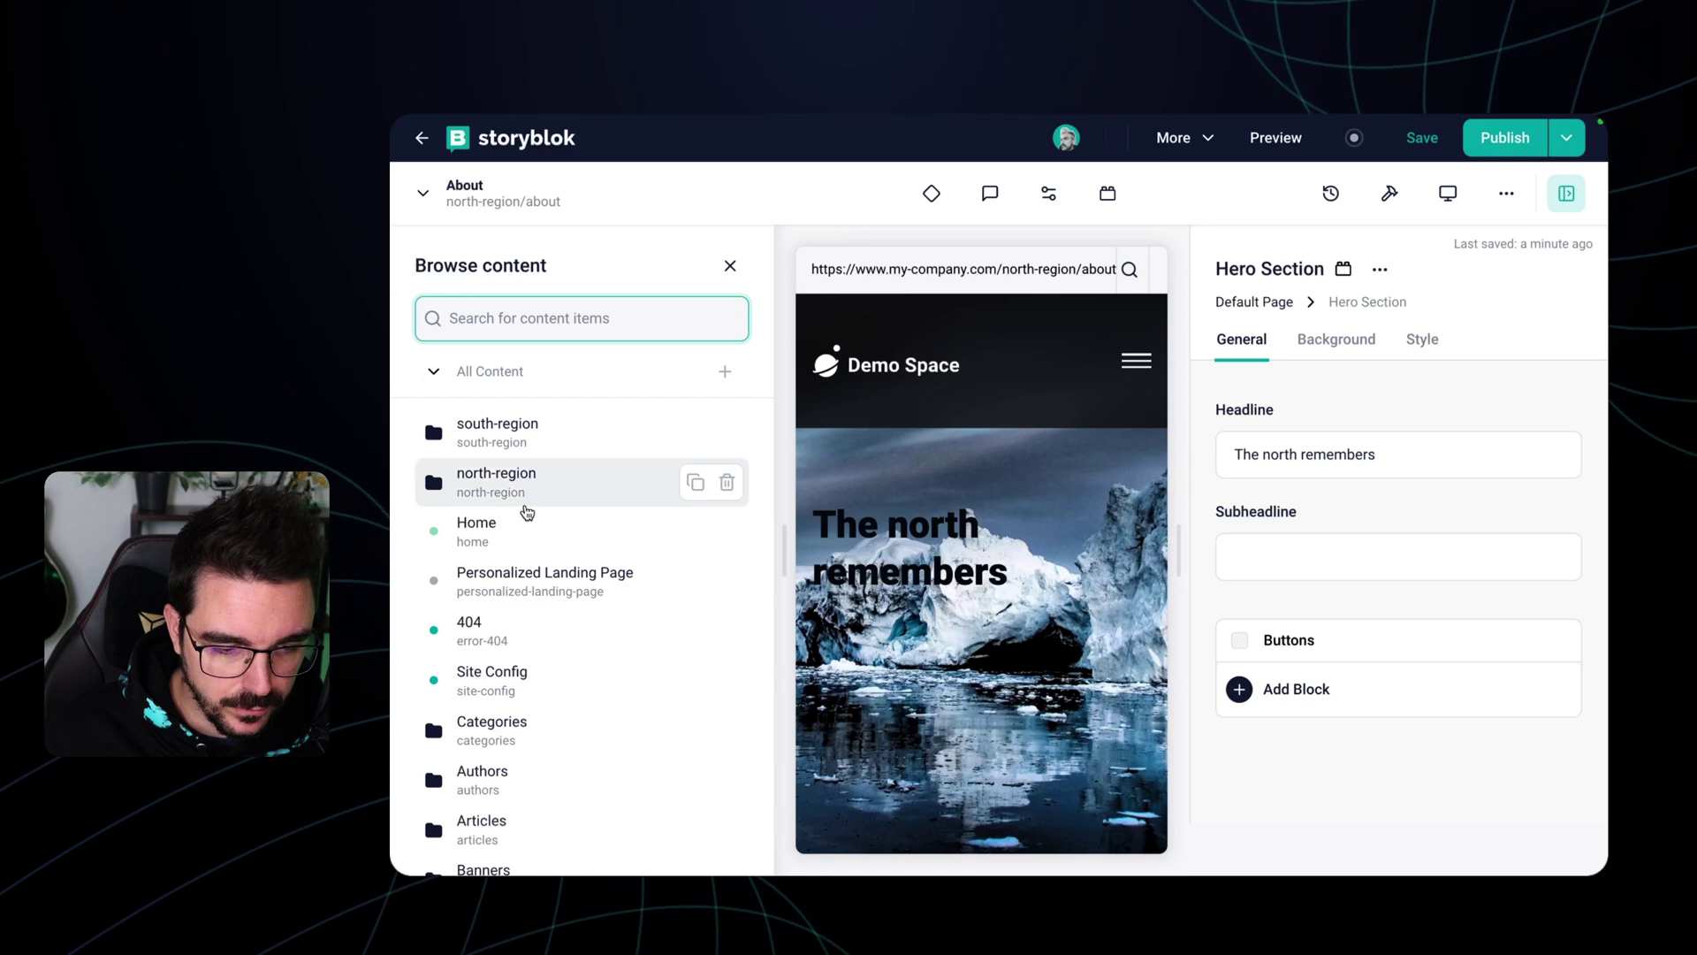
# - Open the south-region About page and change the hero headline to 'The south doesn't remember'
pyautogui.click(534, 441)
pyautogui.click(492, 481)
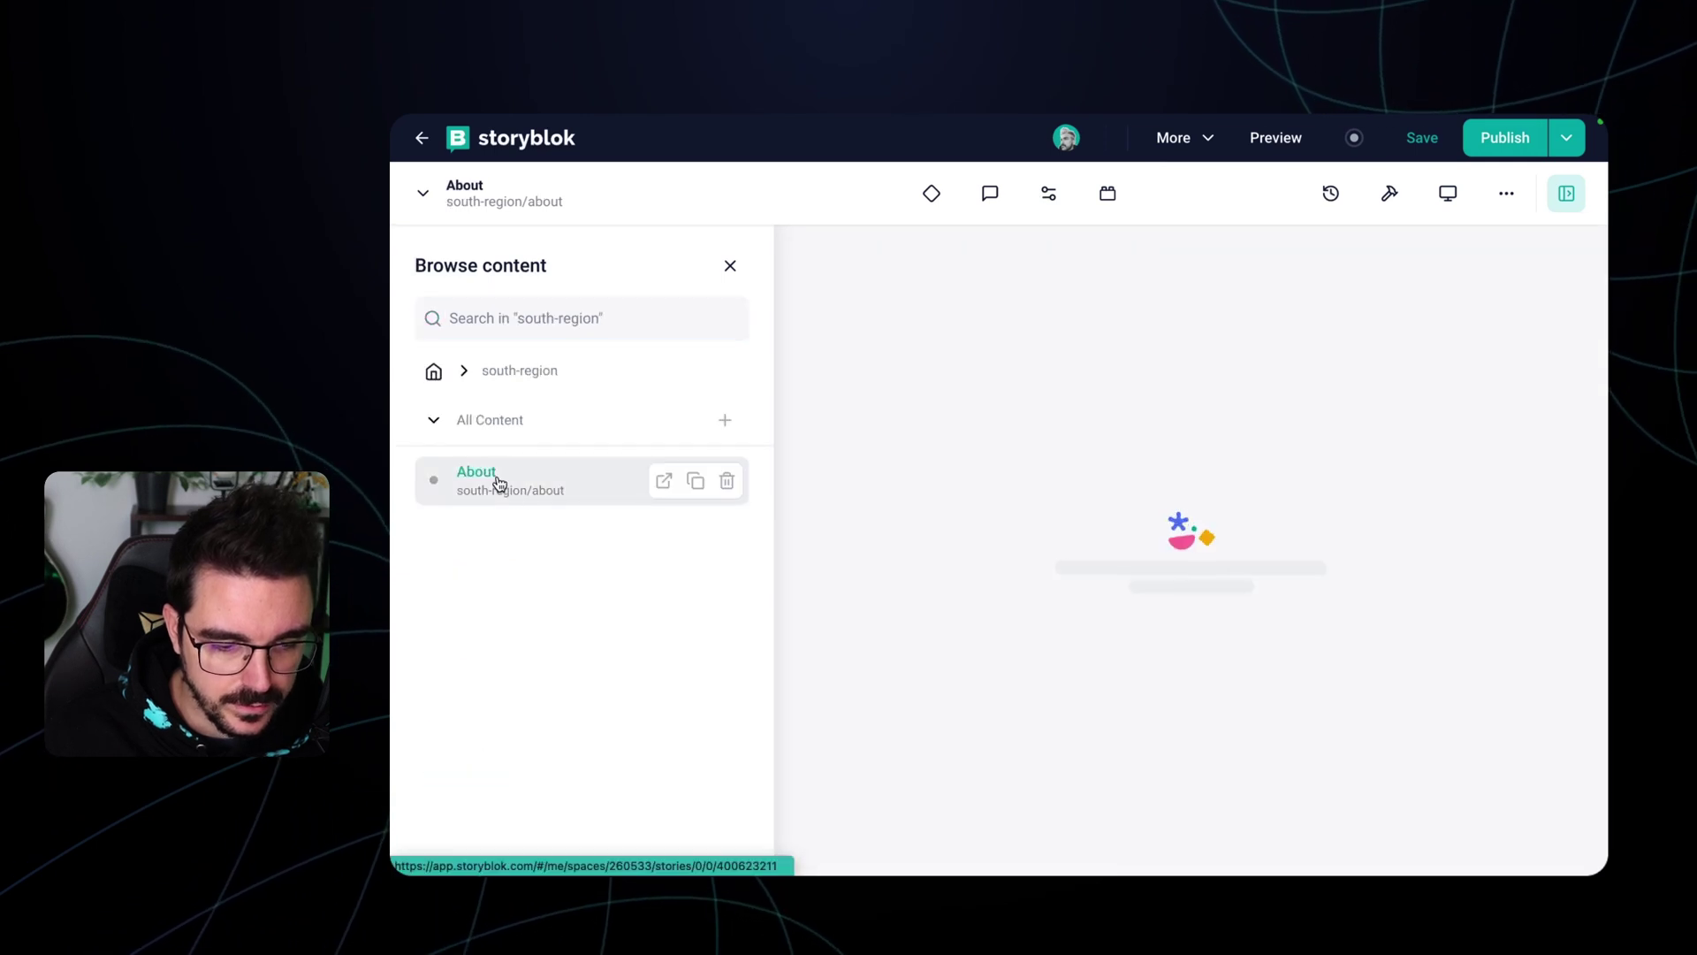
pyautogui.click(730, 265)
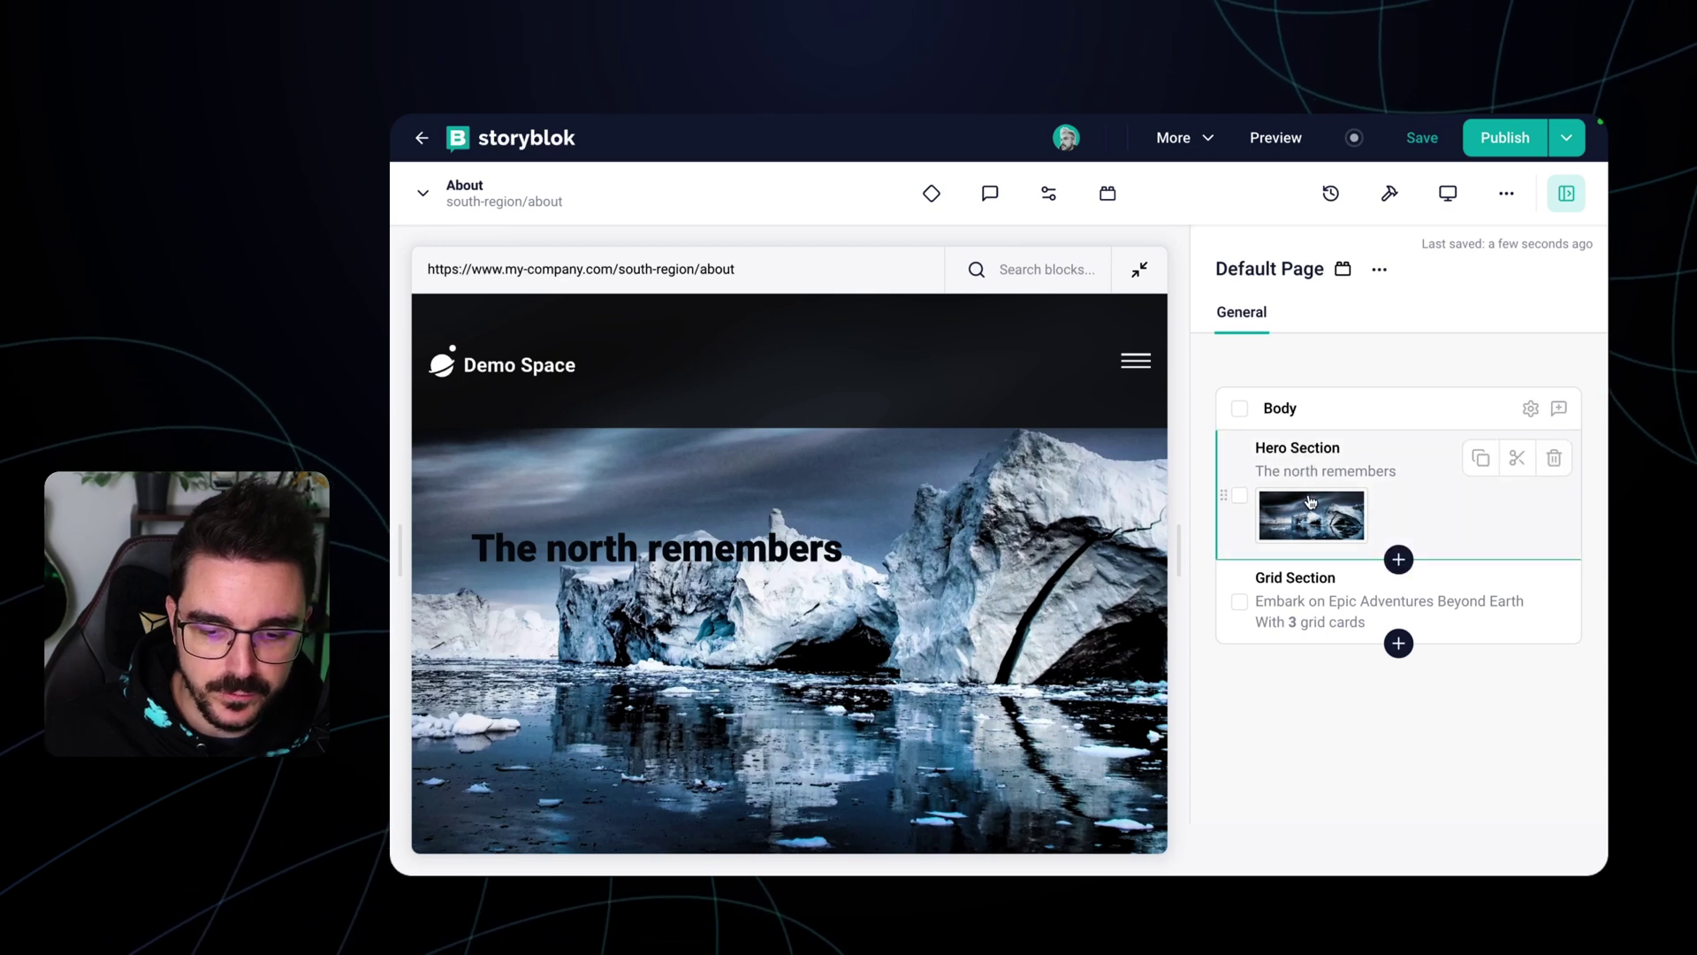
pyautogui.click(1319, 456)
pyautogui.doubleClick(1292, 454)
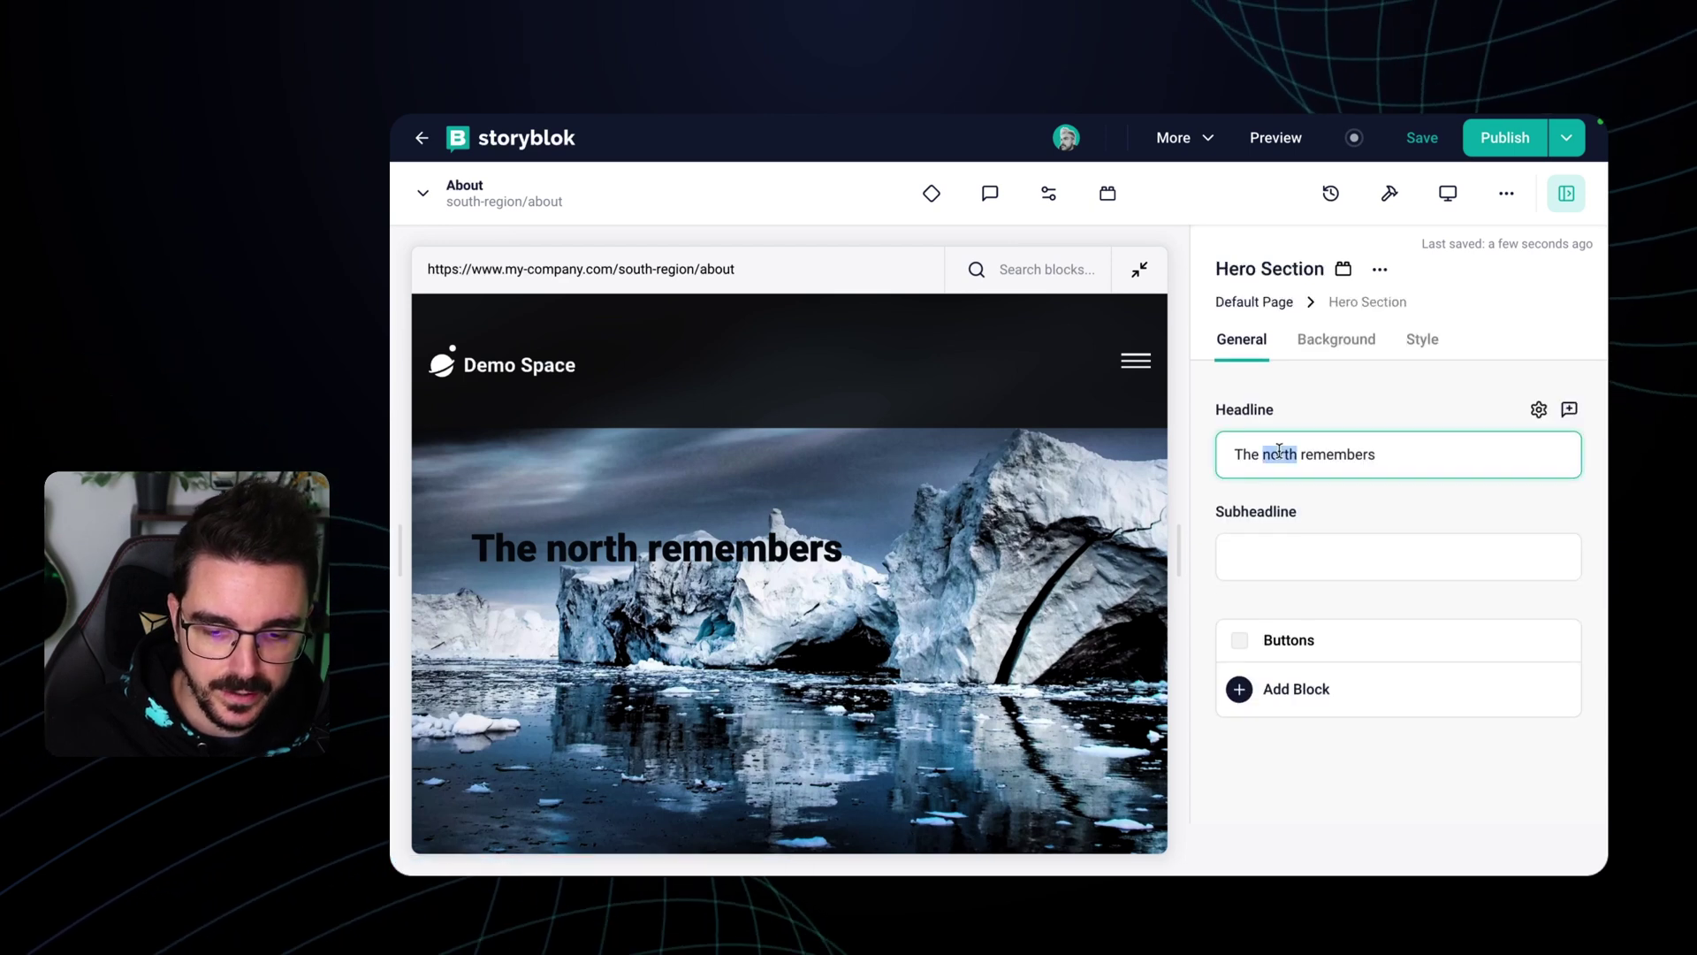
pyautogui.write('south')
pyautogui.doubleClick(1318, 454)
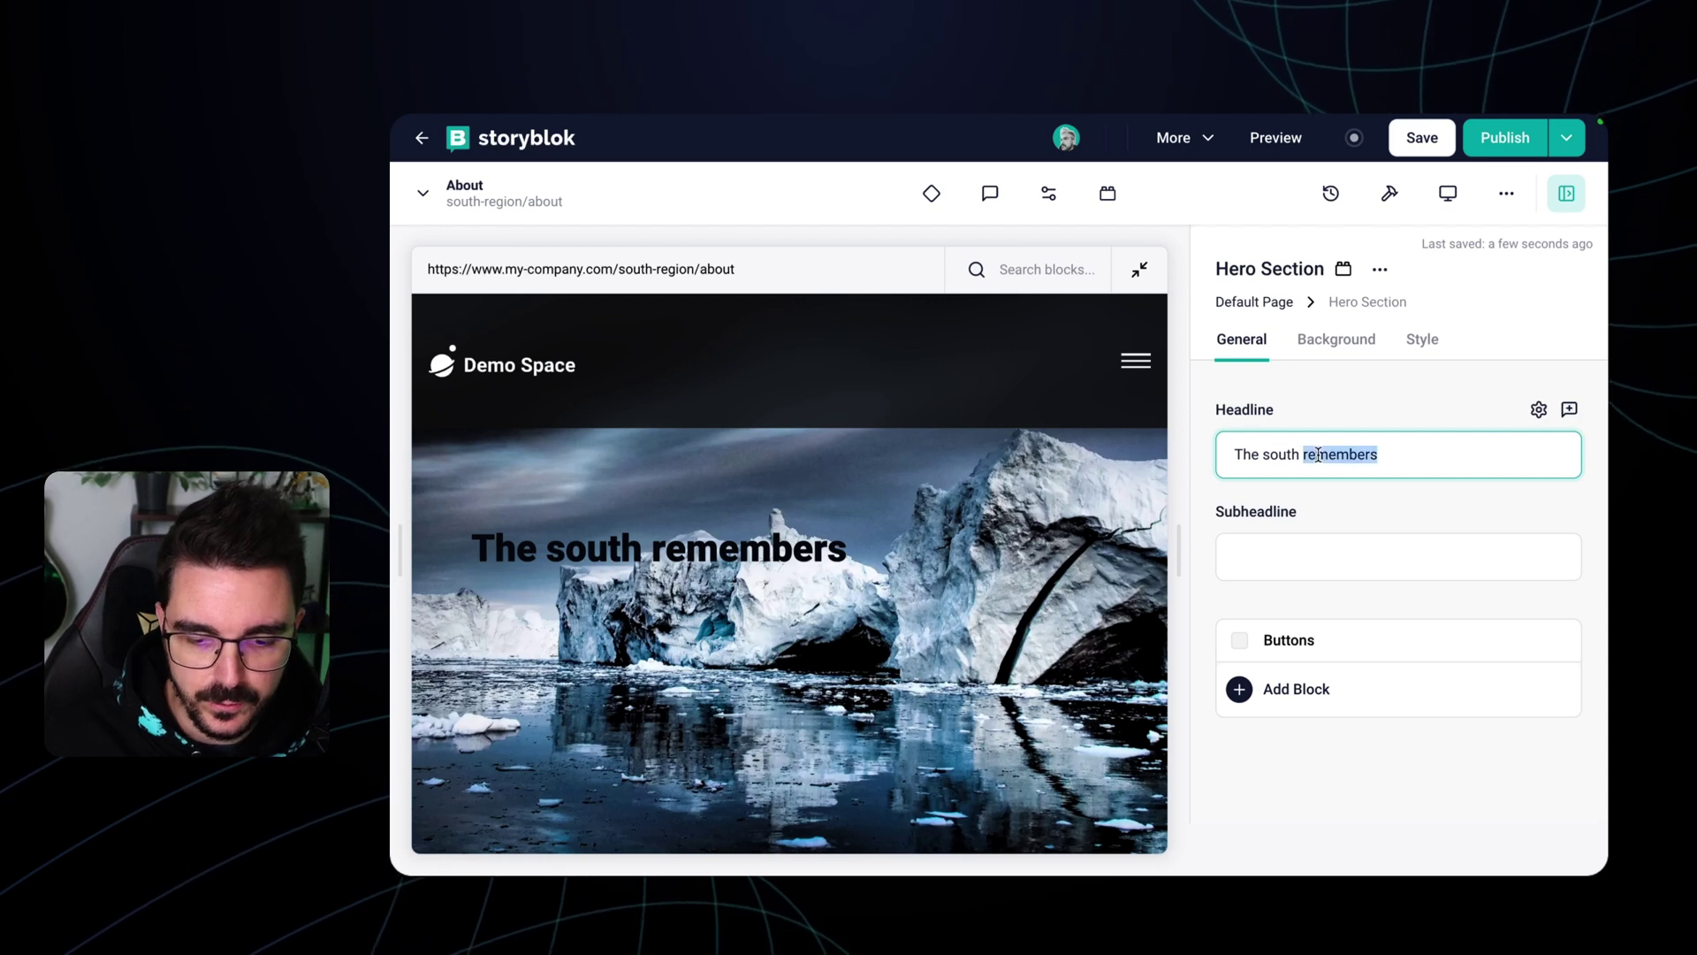
pyautogui.write('doesnt remembe')
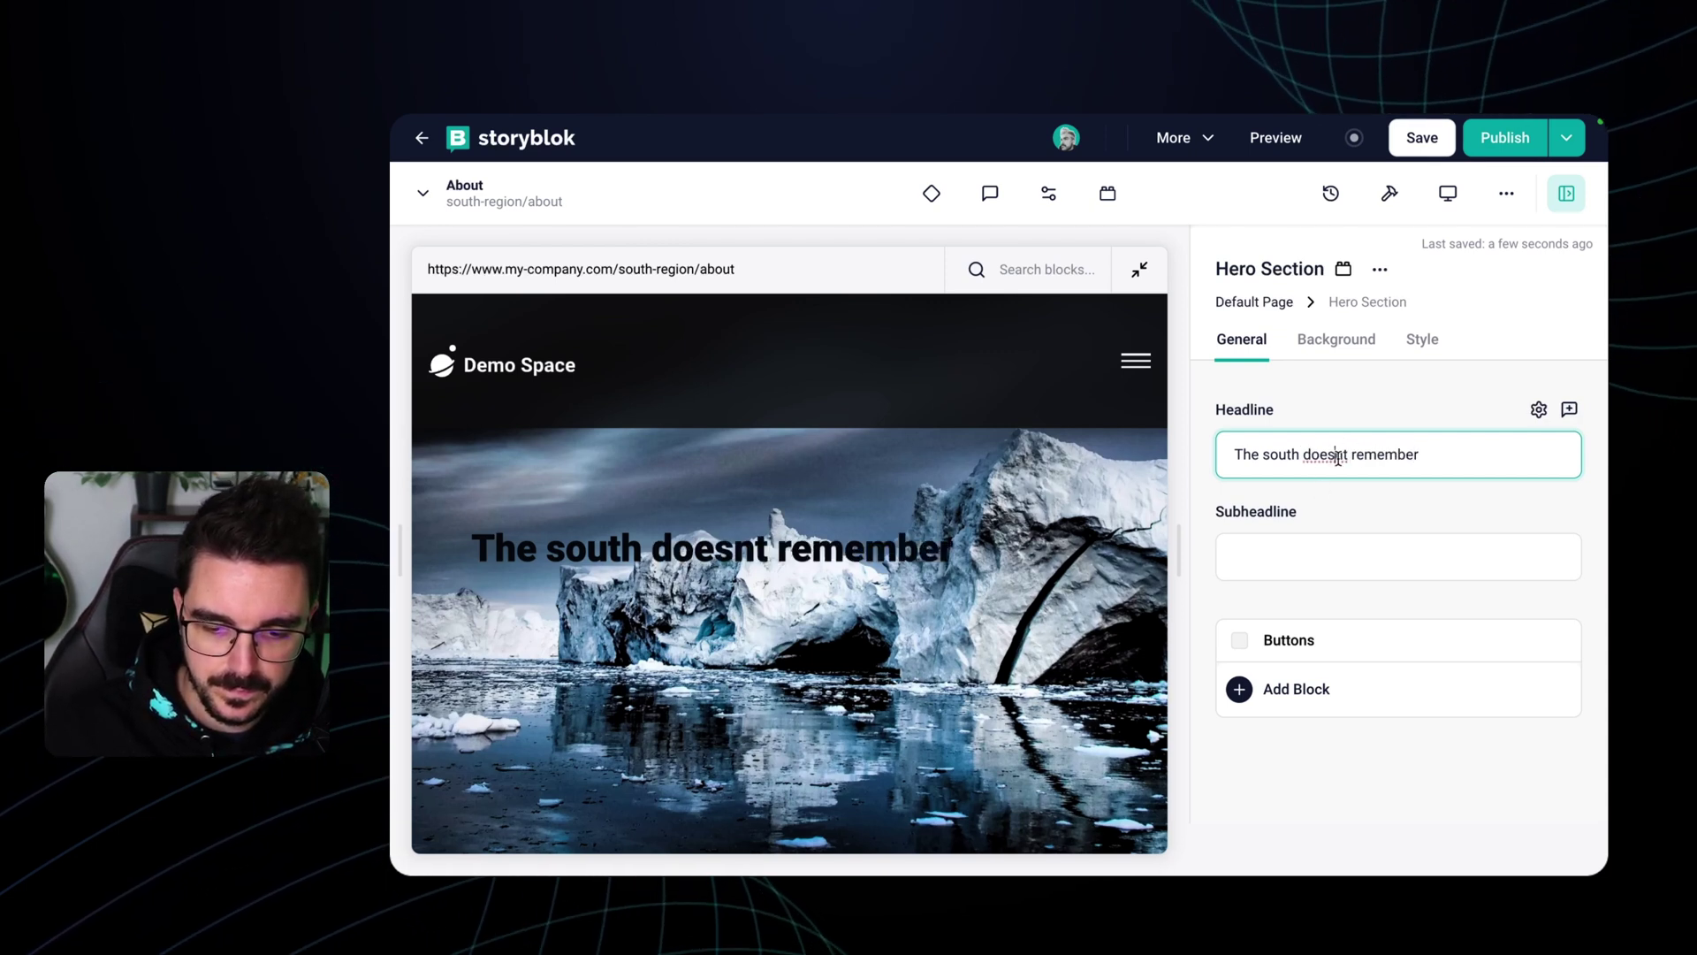
pyautogui.write("'")
pyautogui.click(1315, 527)
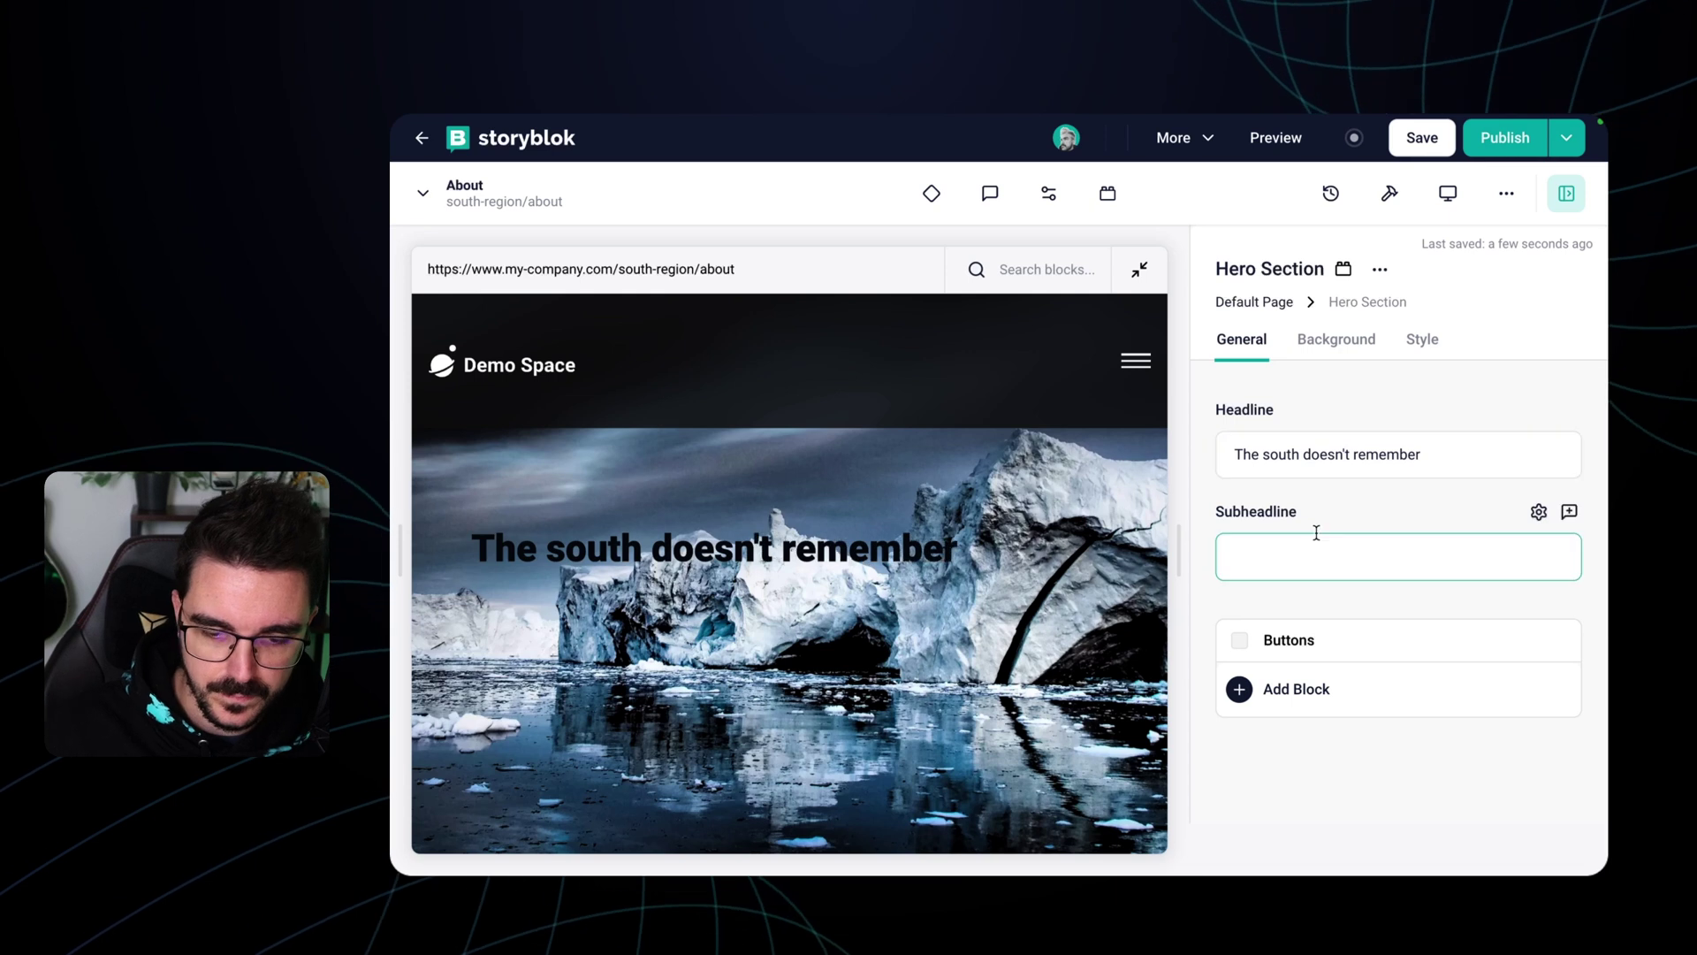
# - Add a Button block to the hero labelled 'Read more'
pyautogui.click(1296, 689)
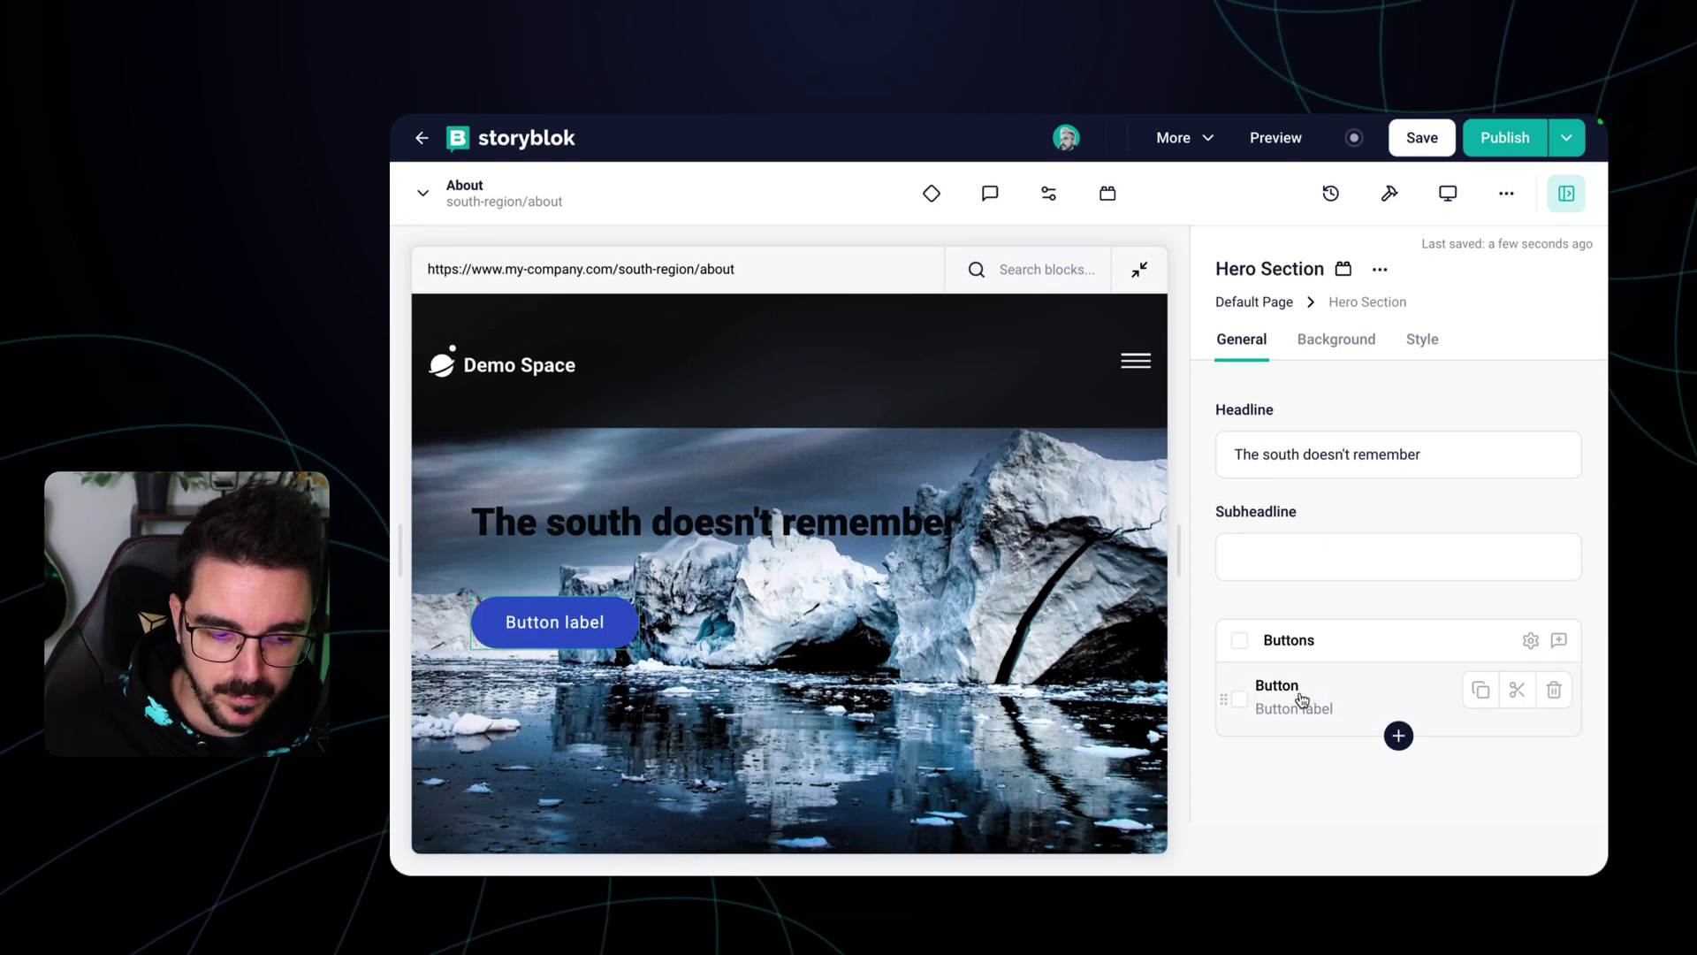
pyautogui.click(1310, 695)
pyautogui.click(1307, 557)
pyautogui.hotkey('ctrl', 'a')
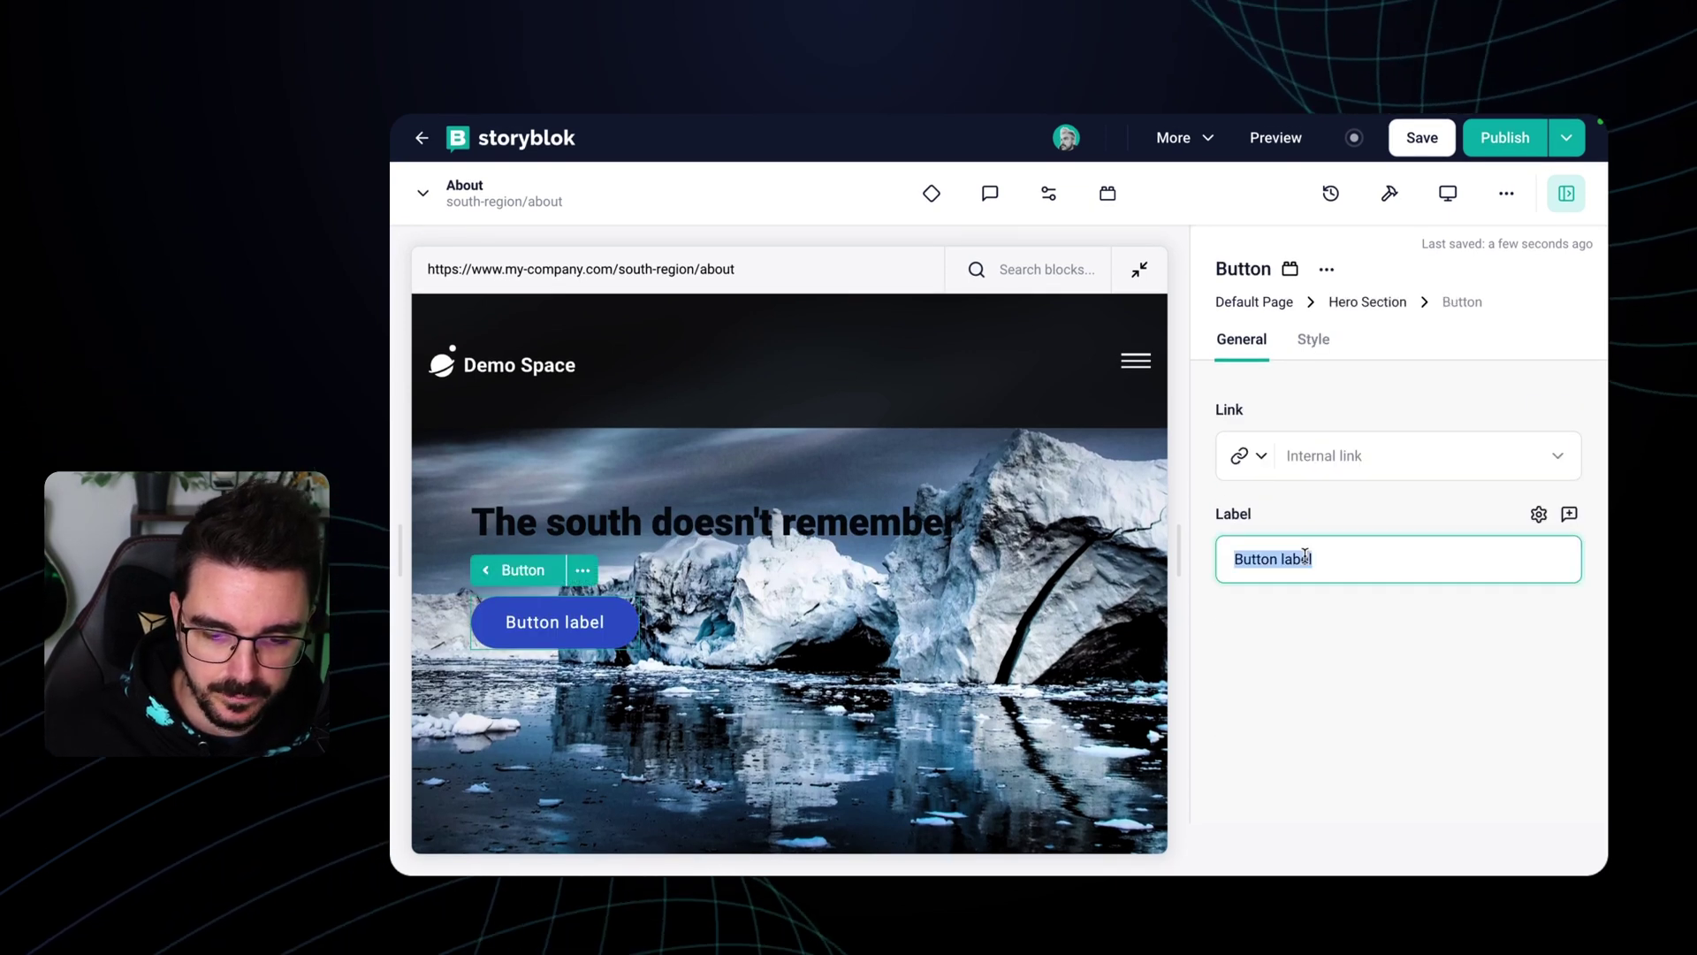
pyautogui.write('Read mo')
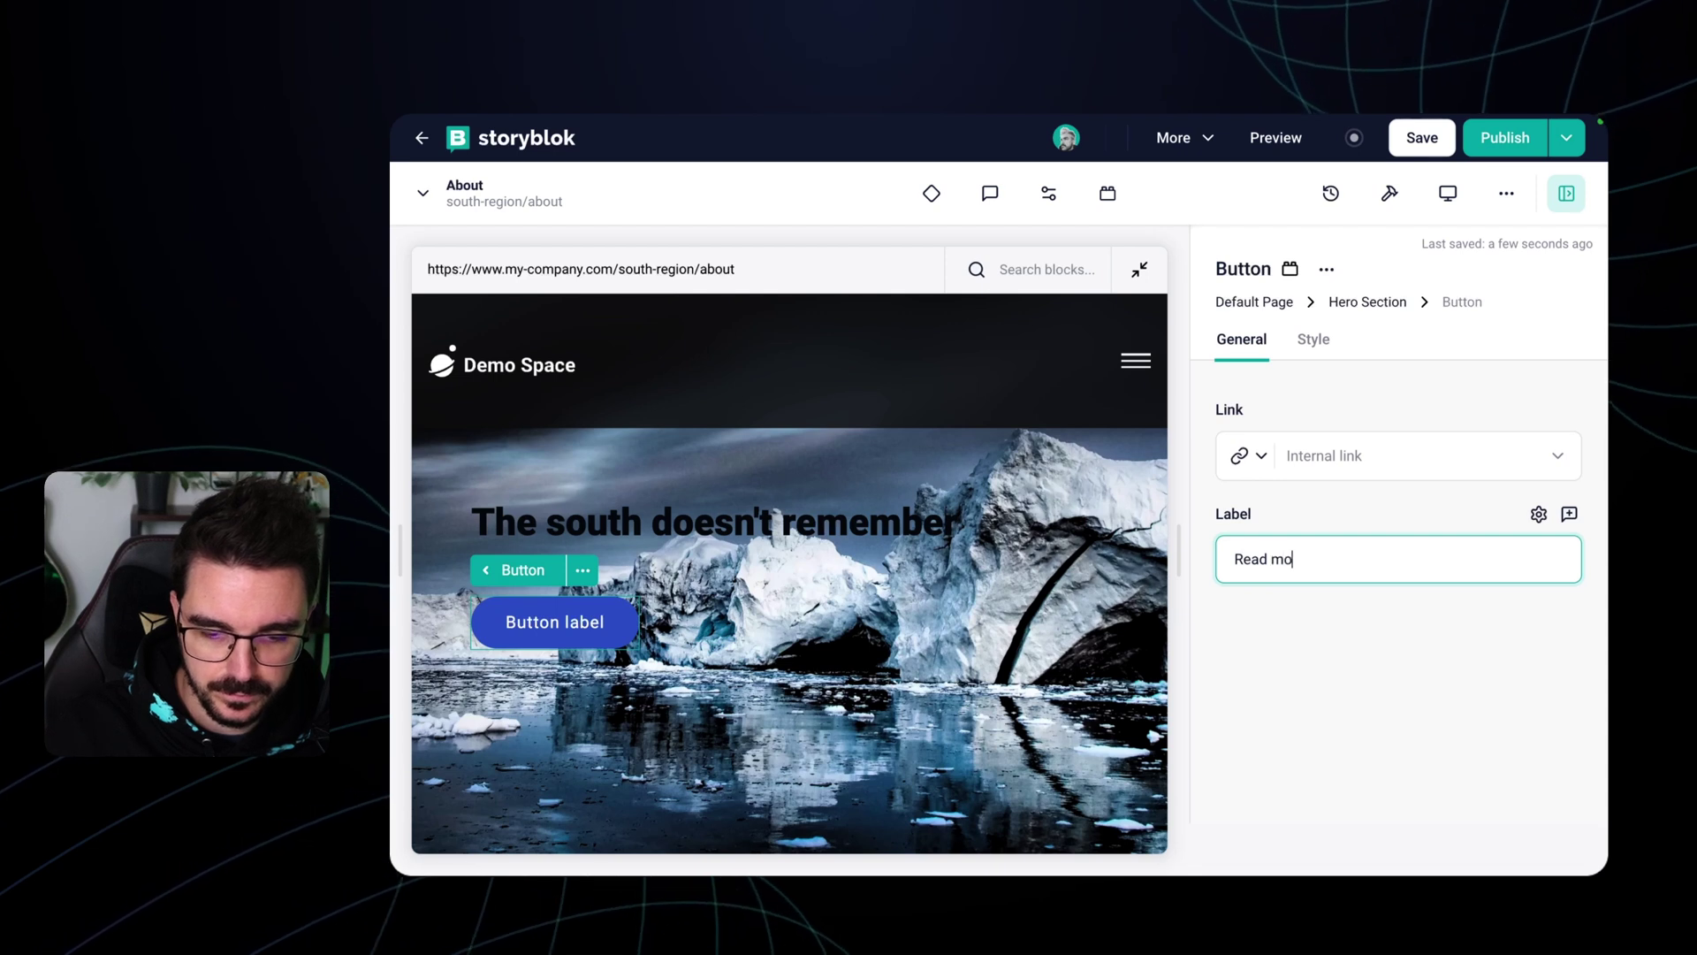
pyautogui.write('re')
# - Set the Read more button's colour to Secondary
pyautogui.click(1314, 340)
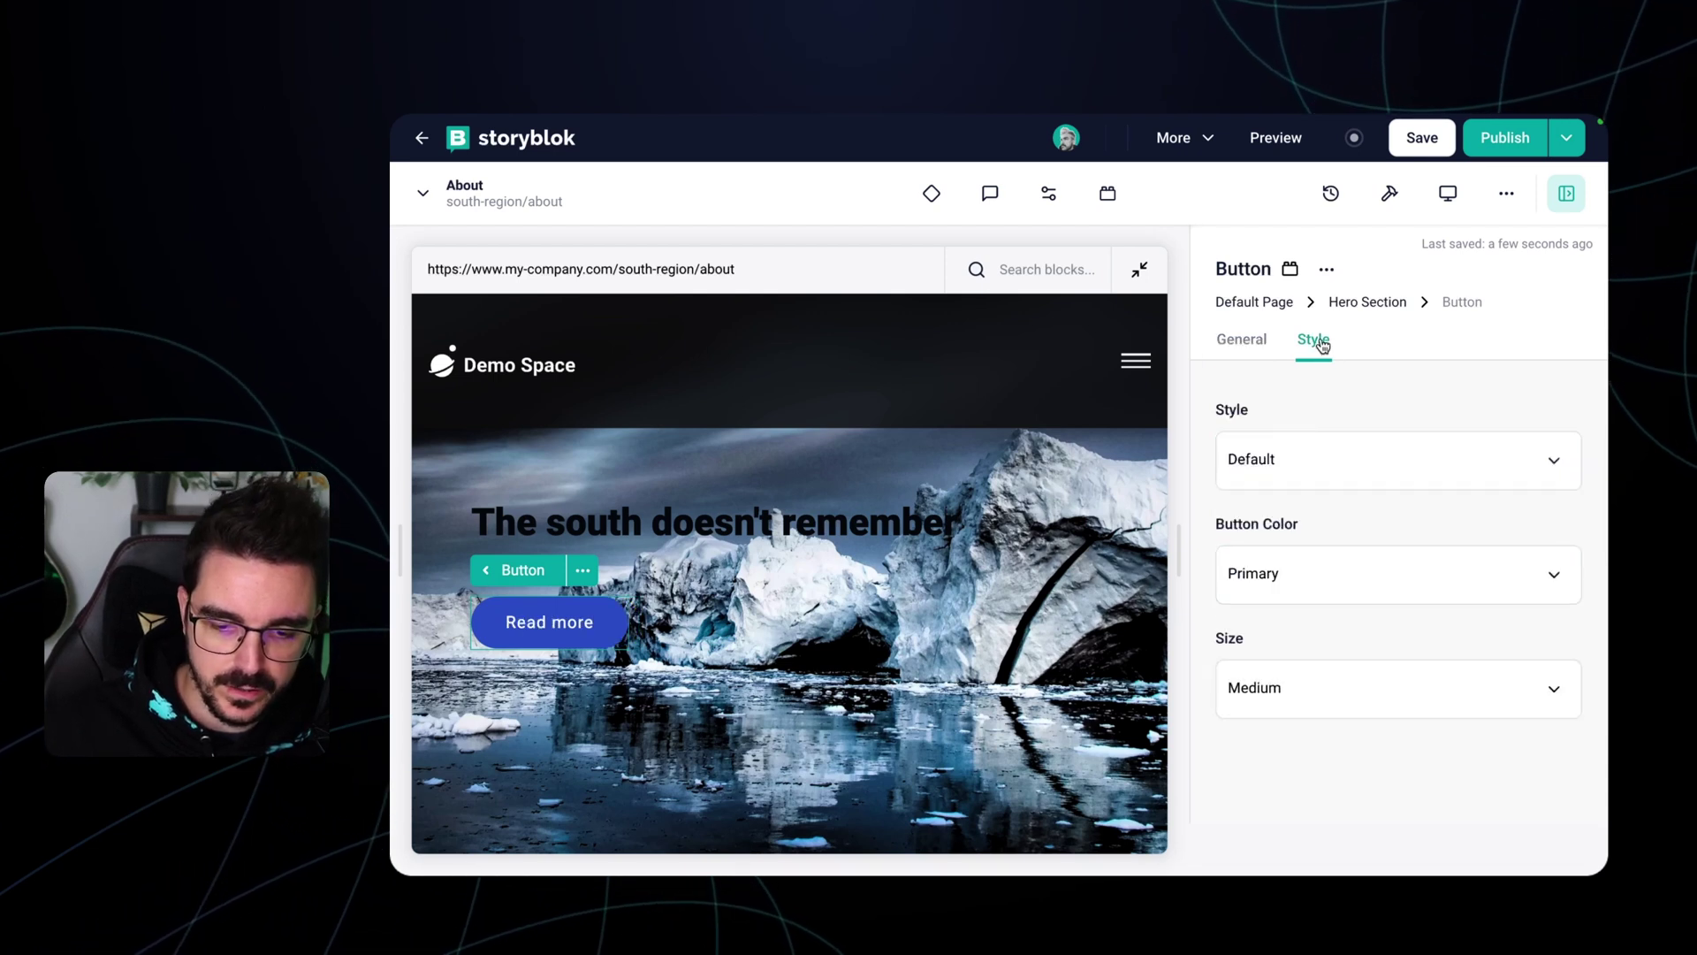
pyautogui.click(1301, 592)
pyautogui.click(1276, 659)
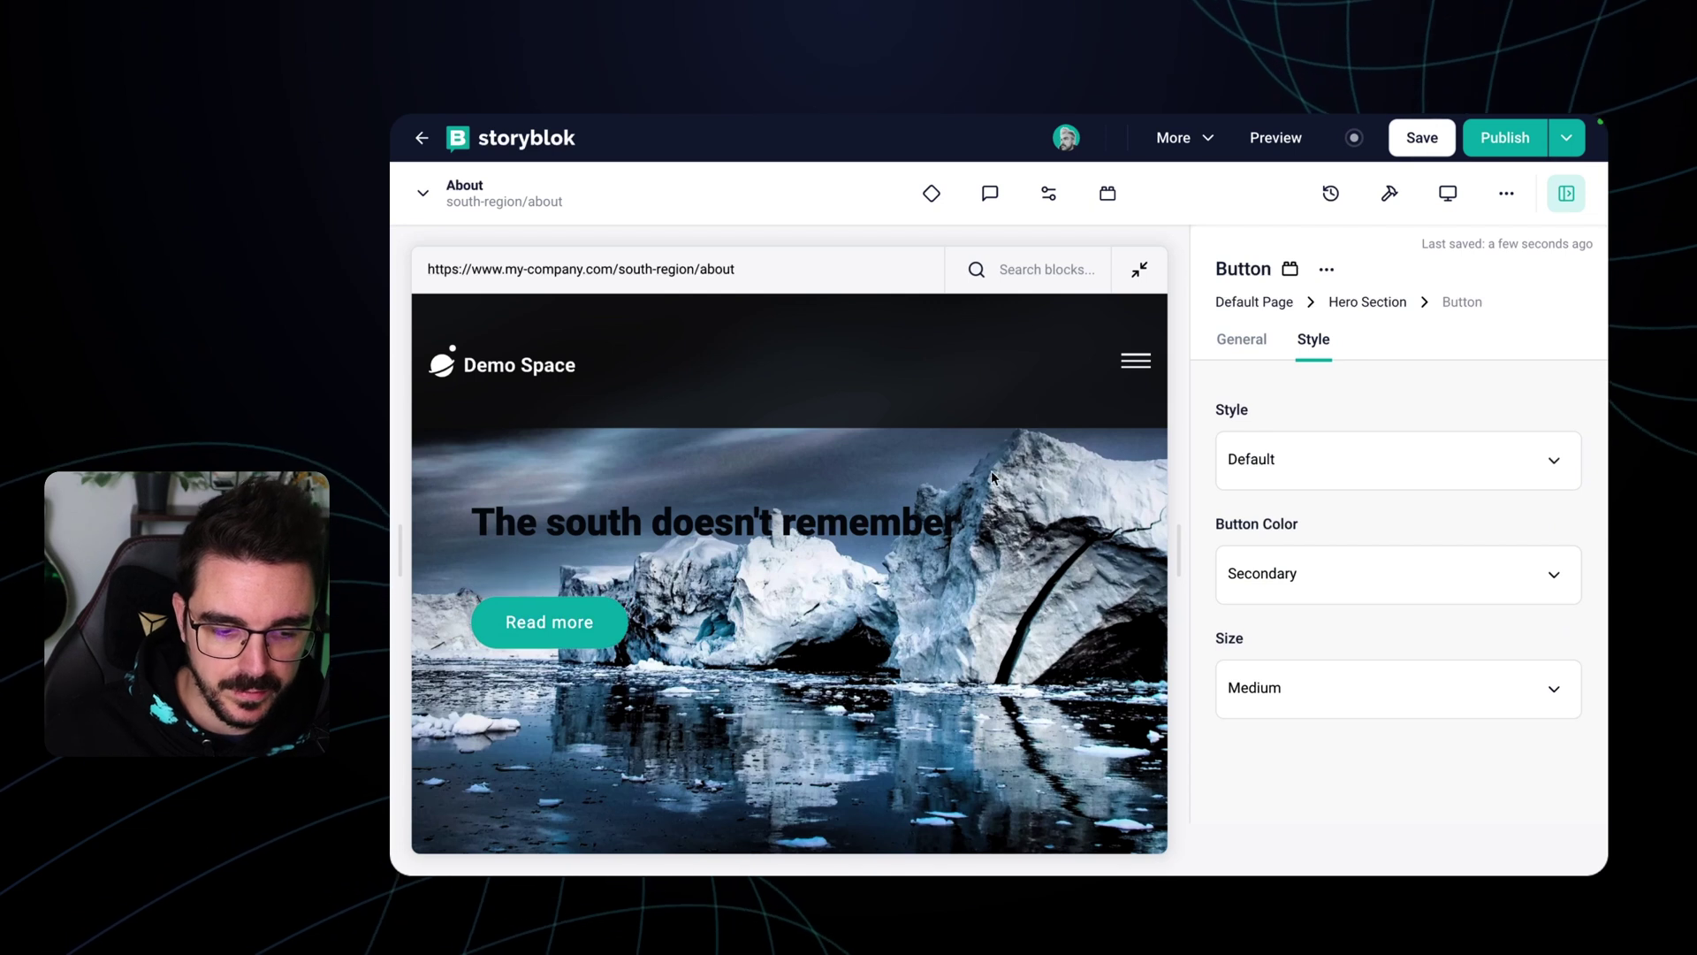
pyautogui.scroll(-5, 992, 477)
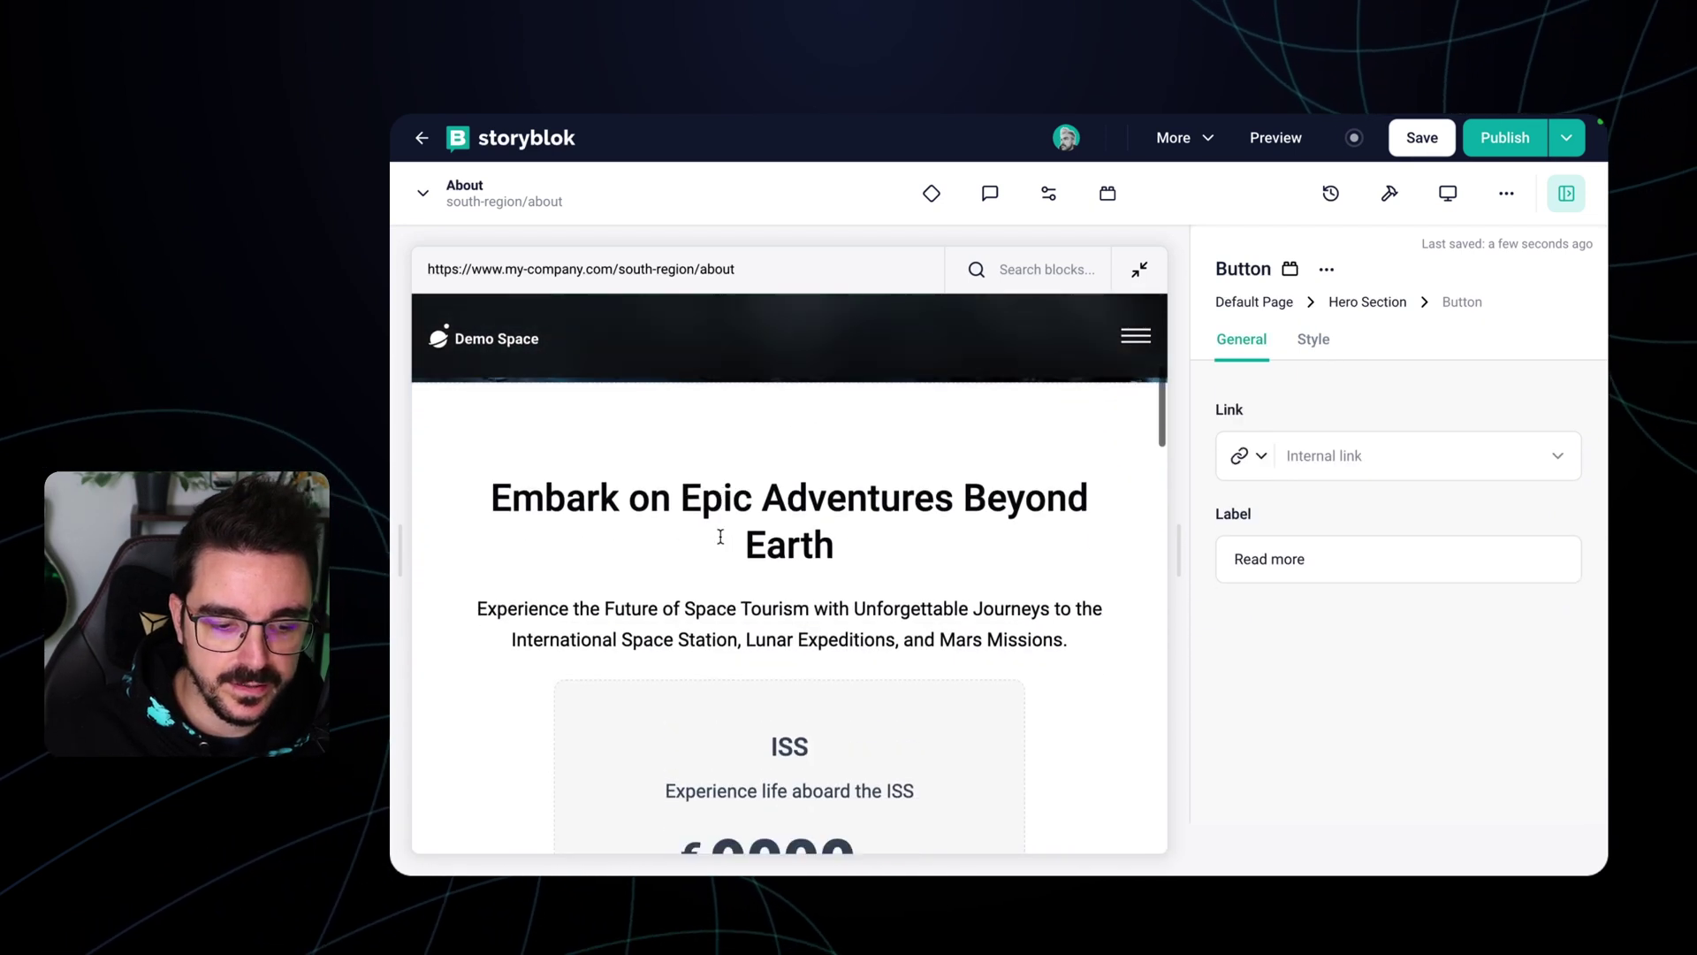
pyautogui.scroll(-1, 721, 537)
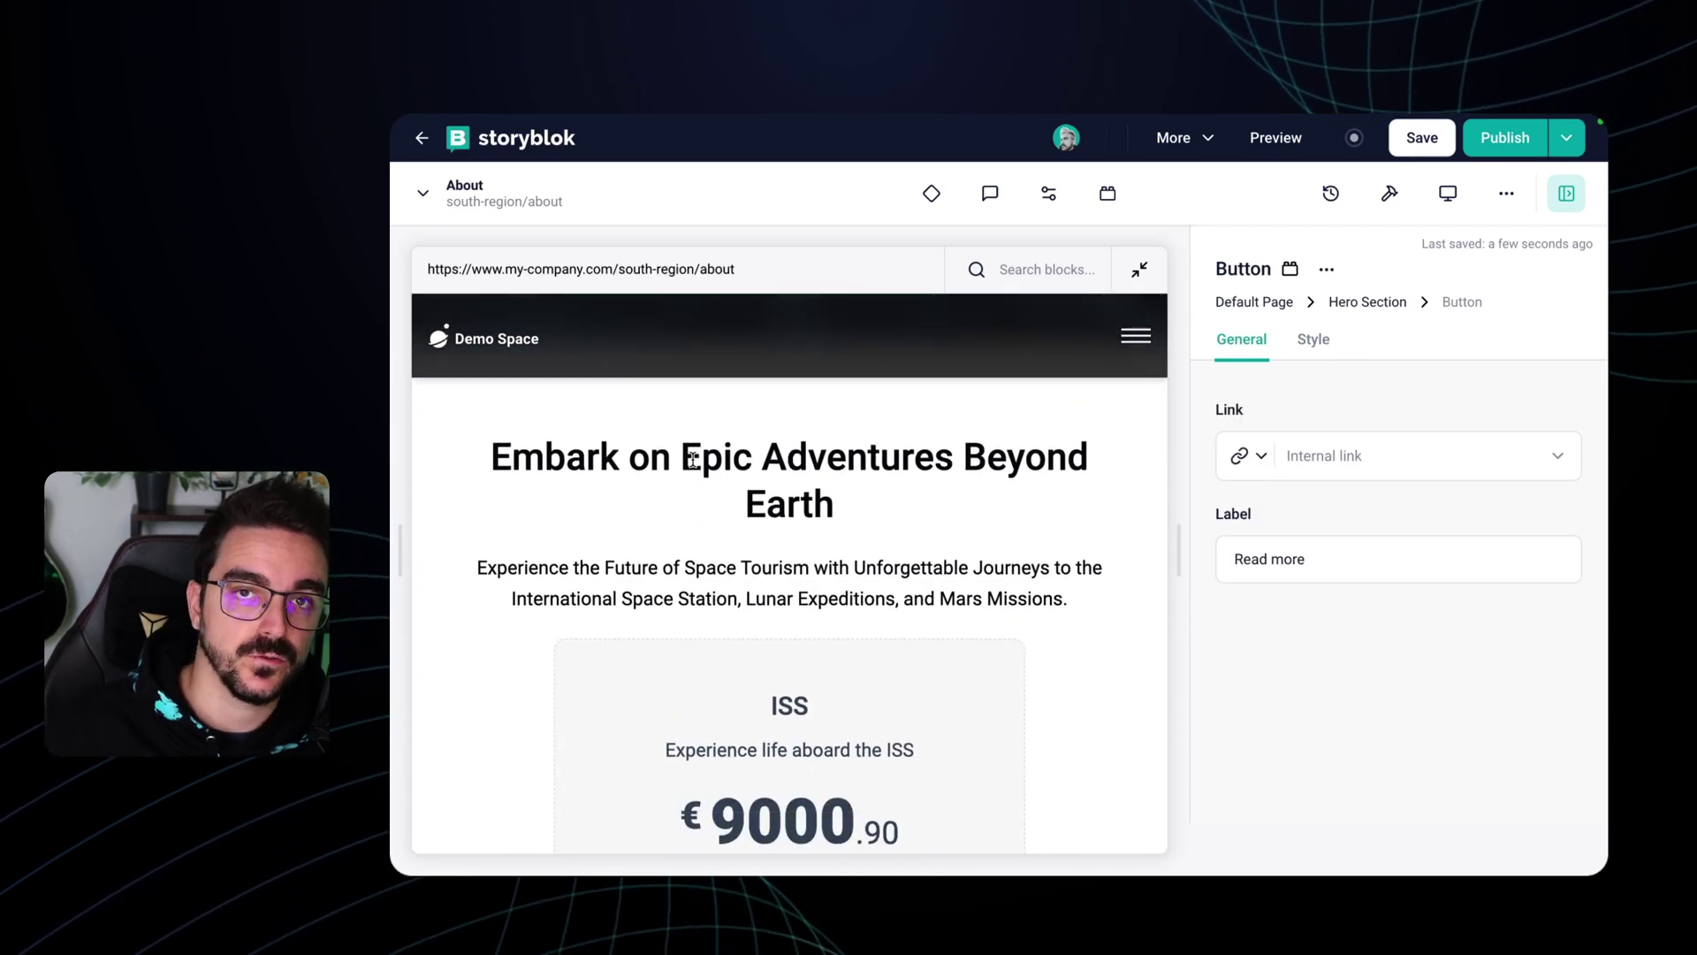
pyautogui.scroll(-15, 1047, 628)
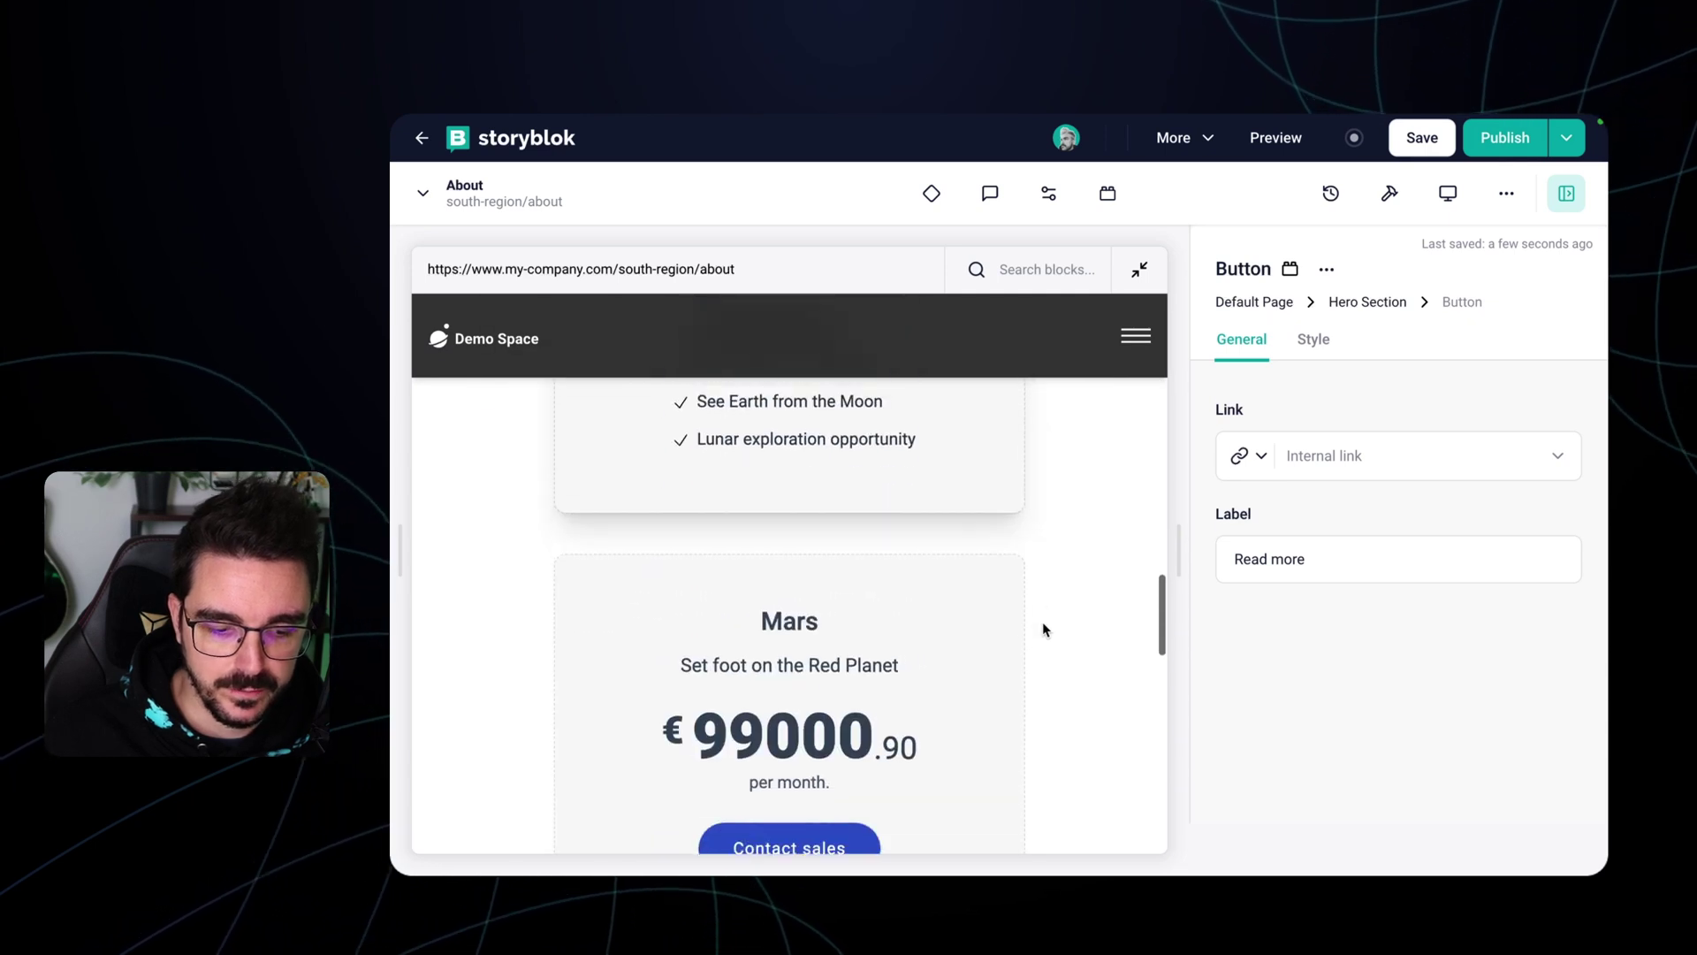
pyautogui.scroll(5, 1049, 621)
pyautogui.scroll(3, 1048, 619)
pyautogui.click(1254, 304)
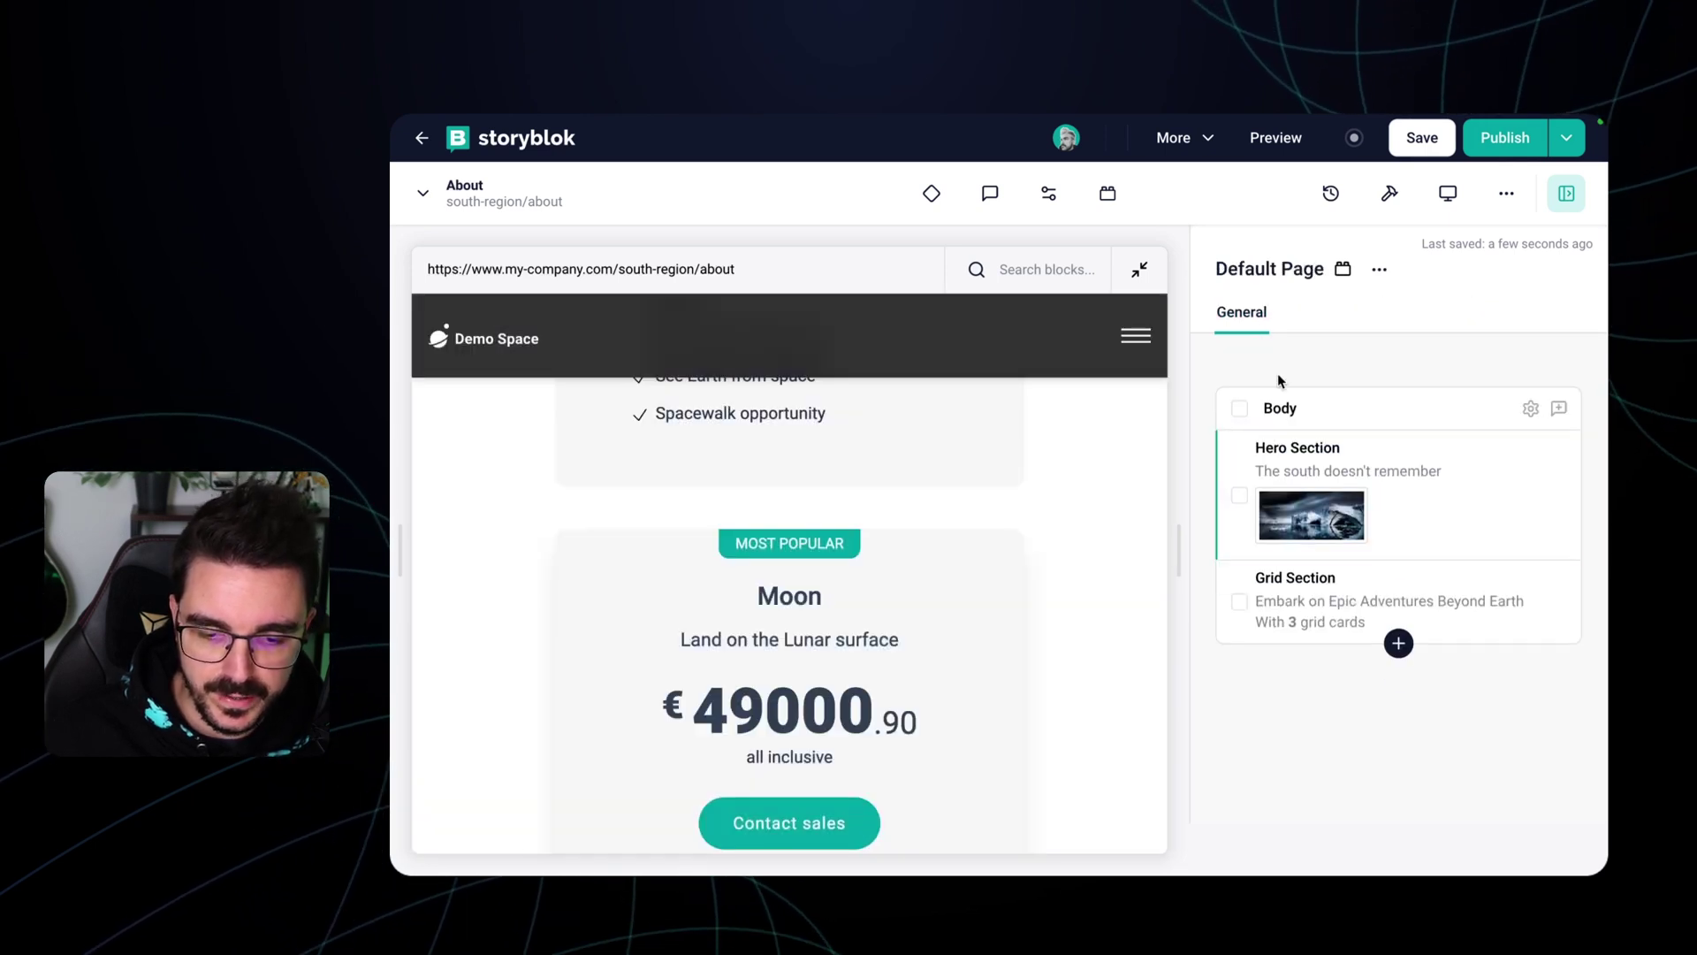
# - Delete the Grid Section and insert the Top Five Discoveries Banner preset in its place
pyautogui.click(1554, 588)
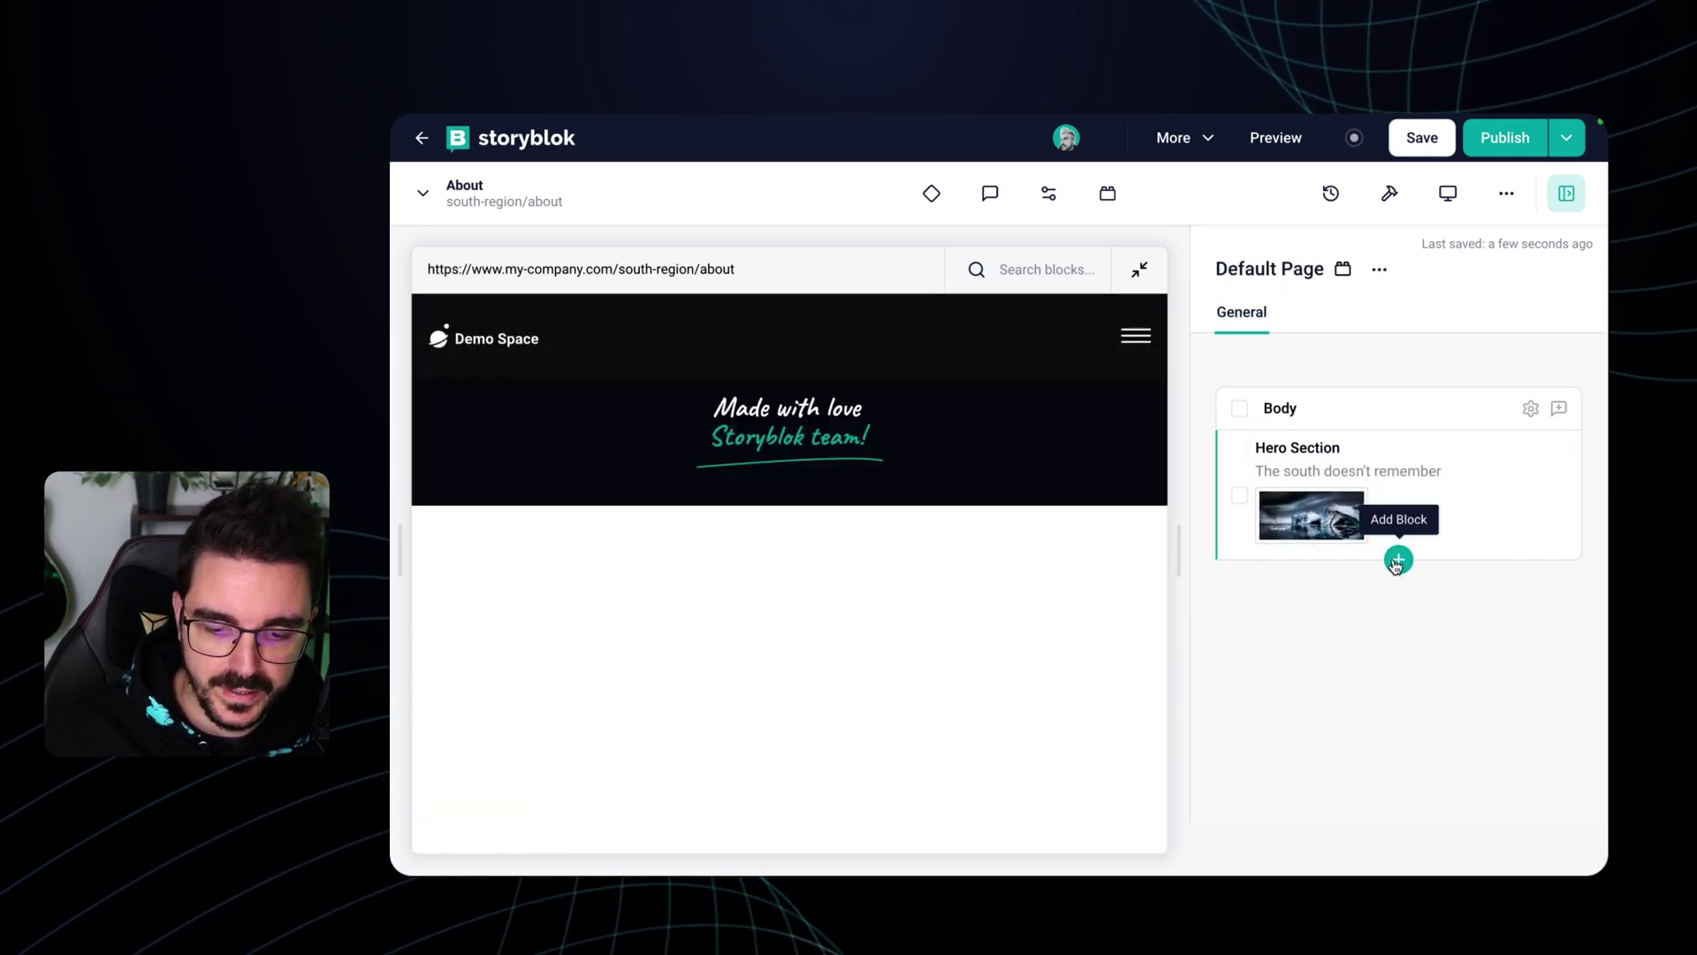
pyautogui.click(1398, 558)
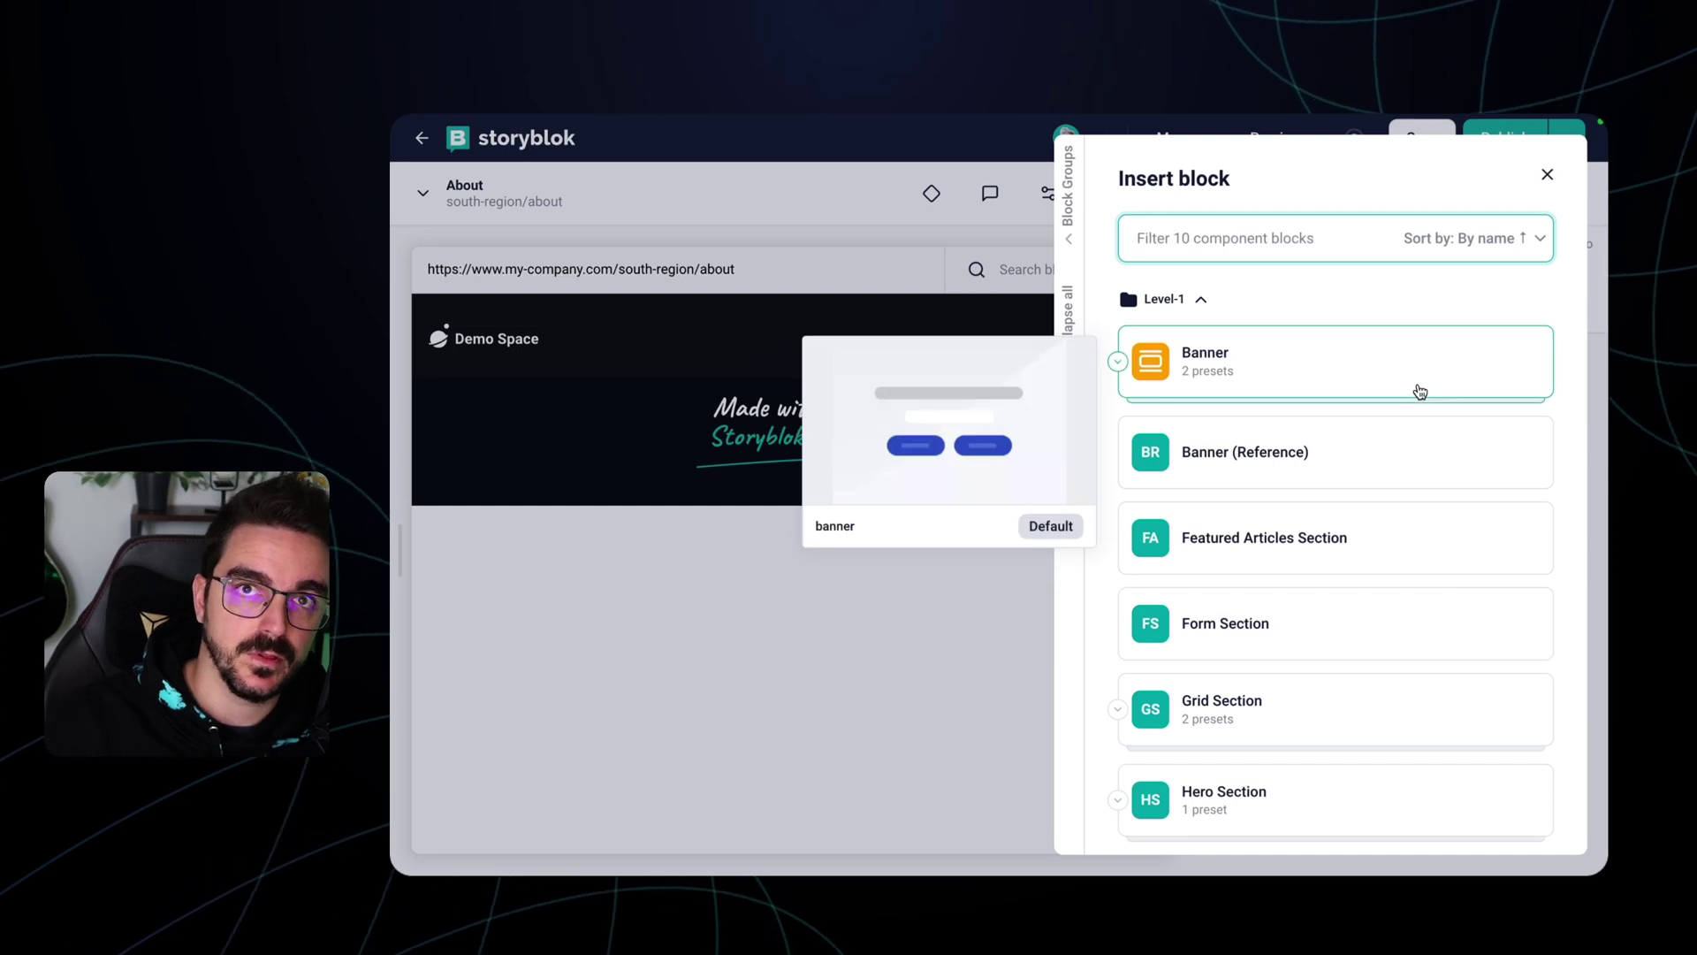
pyautogui.scroll(-3, 1357, 636)
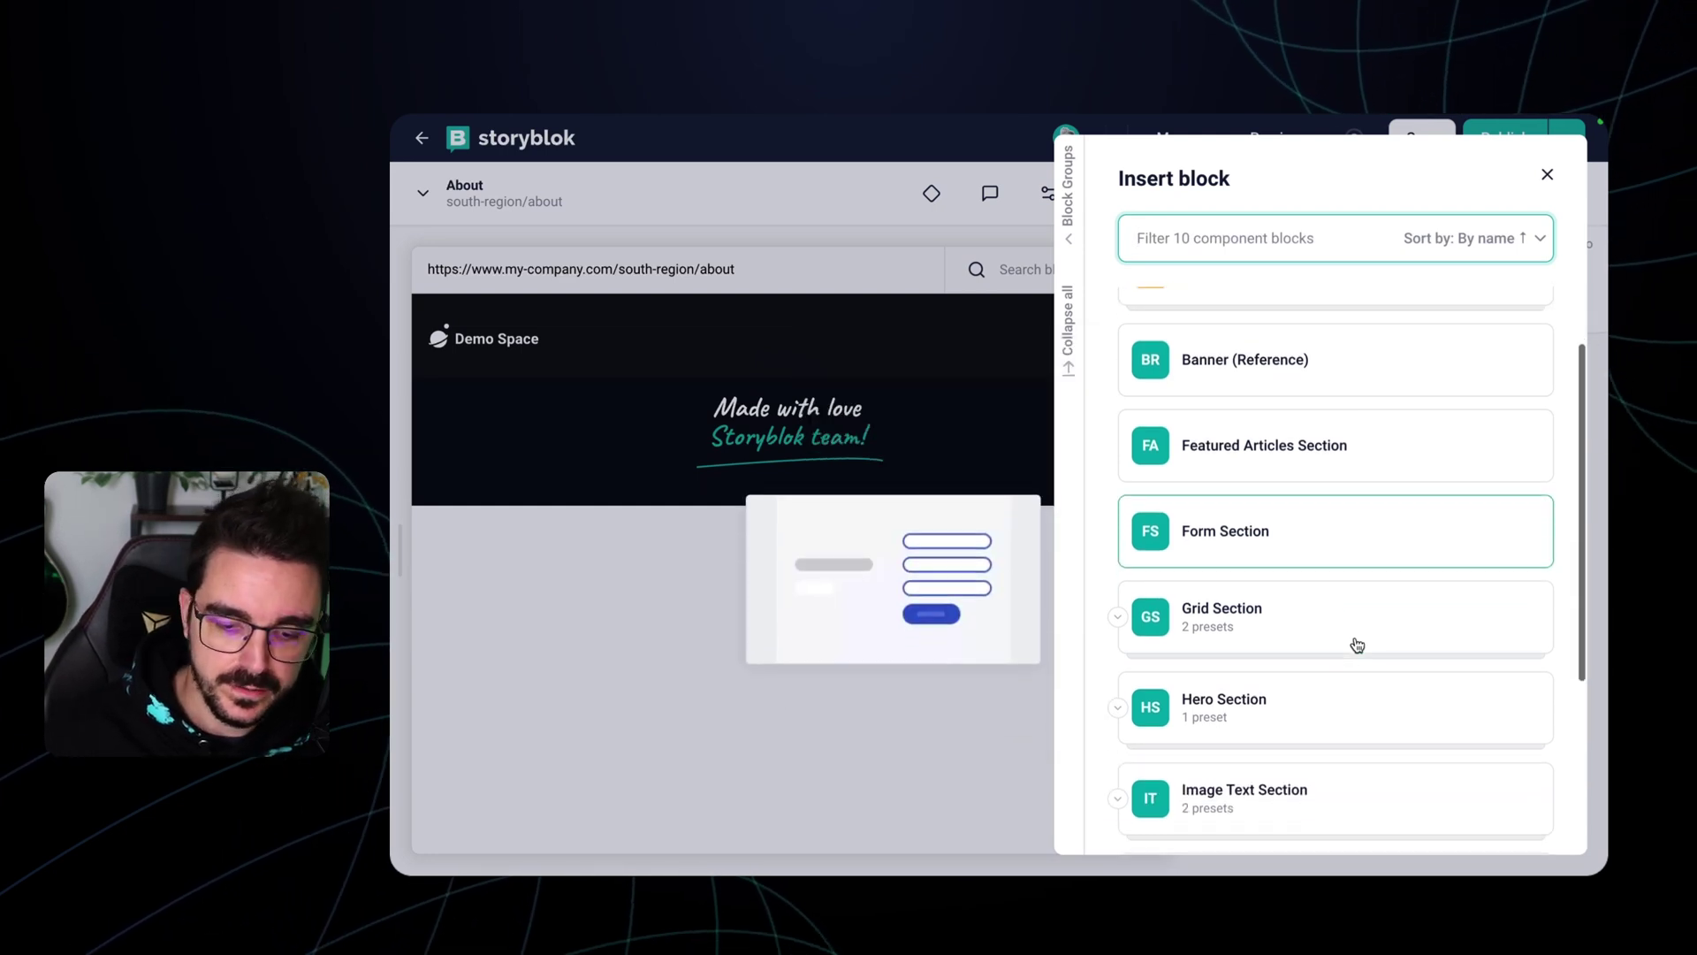
pyautogui.scroll(-2, 1357, 644)
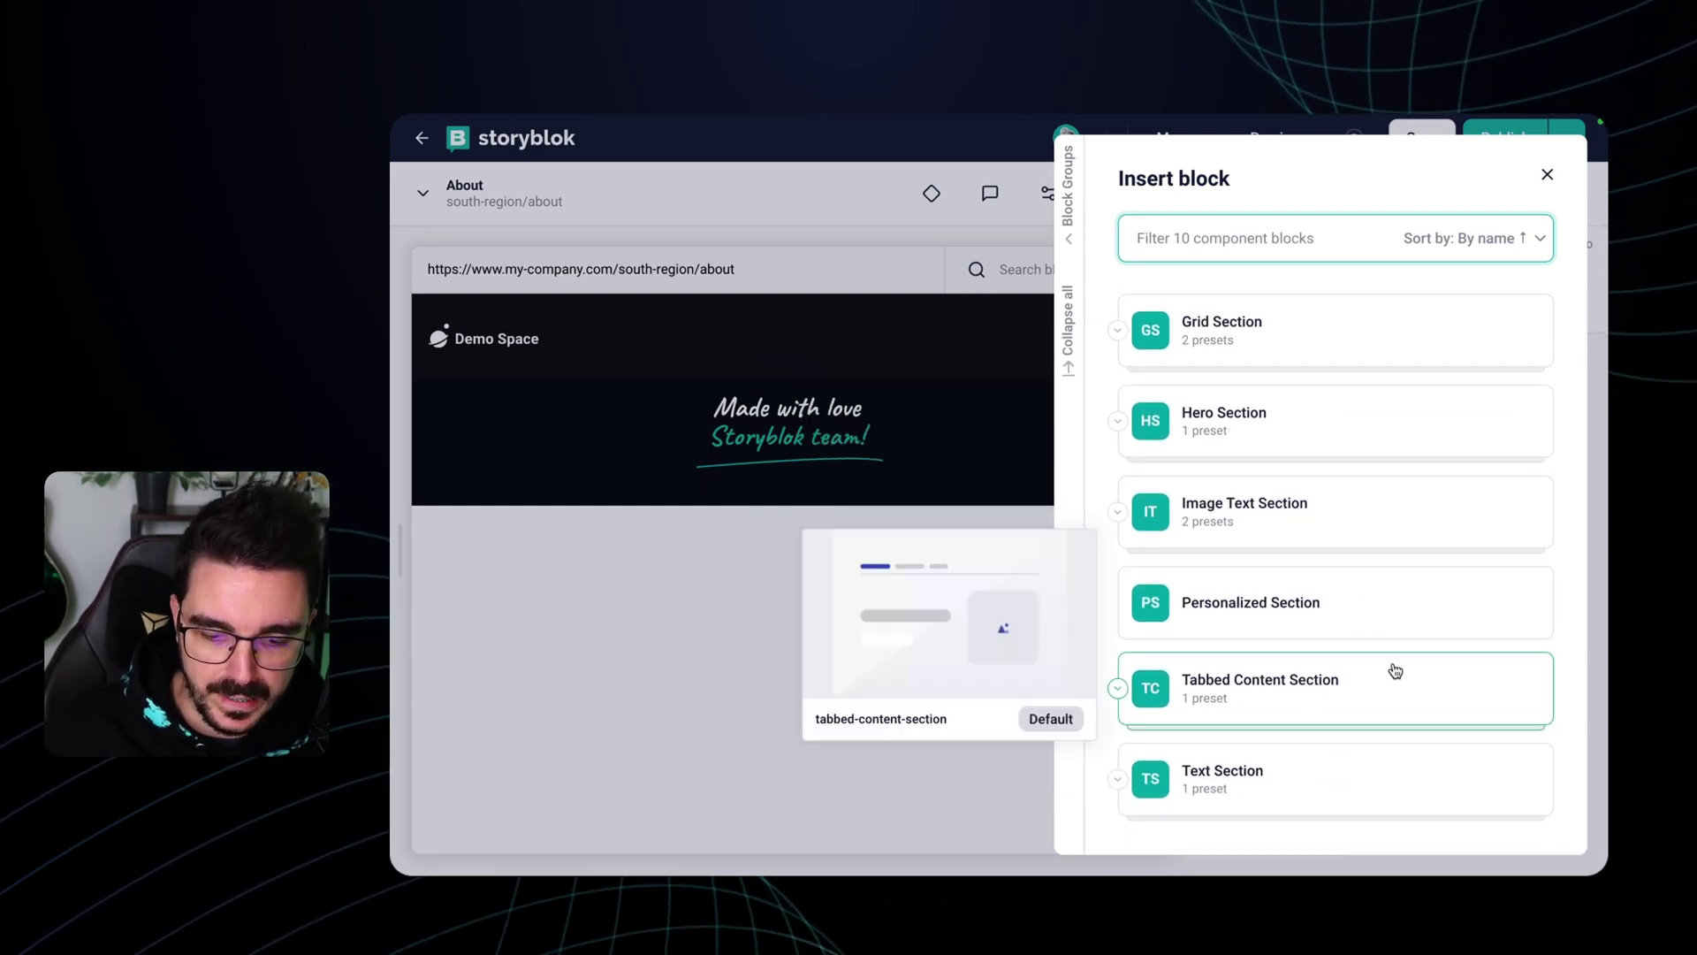
pyautogui.scroll(5, 1388, 681)
pyautogui.scroll(-5, 1386, 685)
pyautogui.scroll(5, 1386, 685)
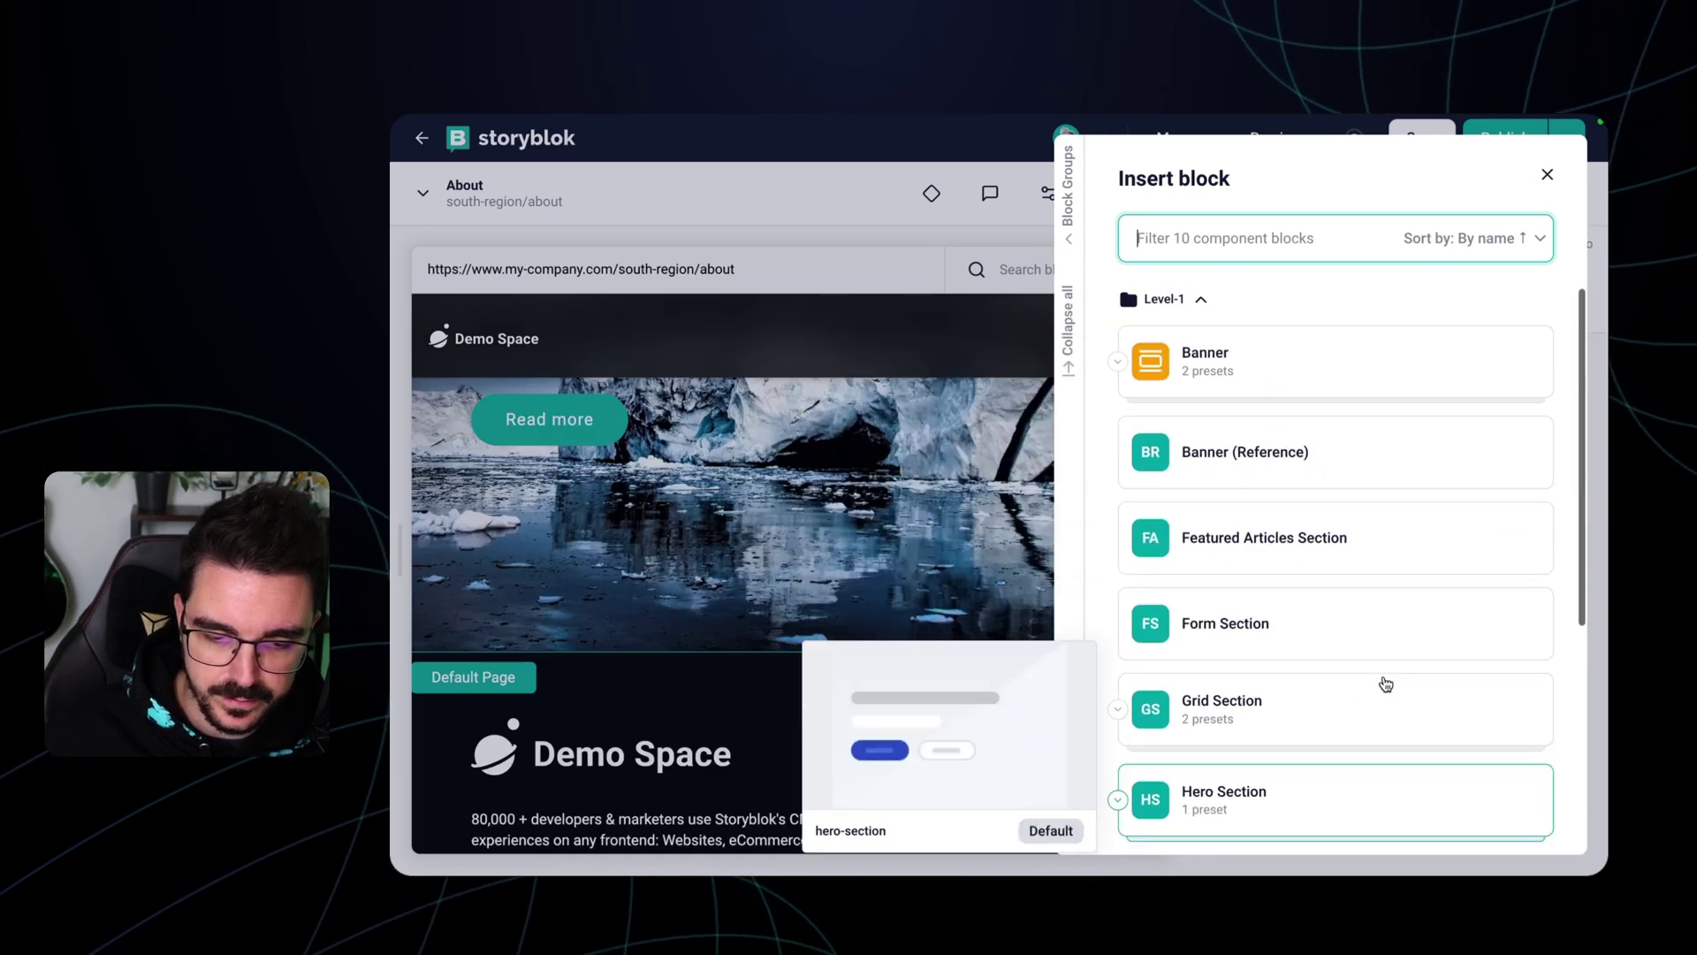
pyautogui.click(1117, 362)
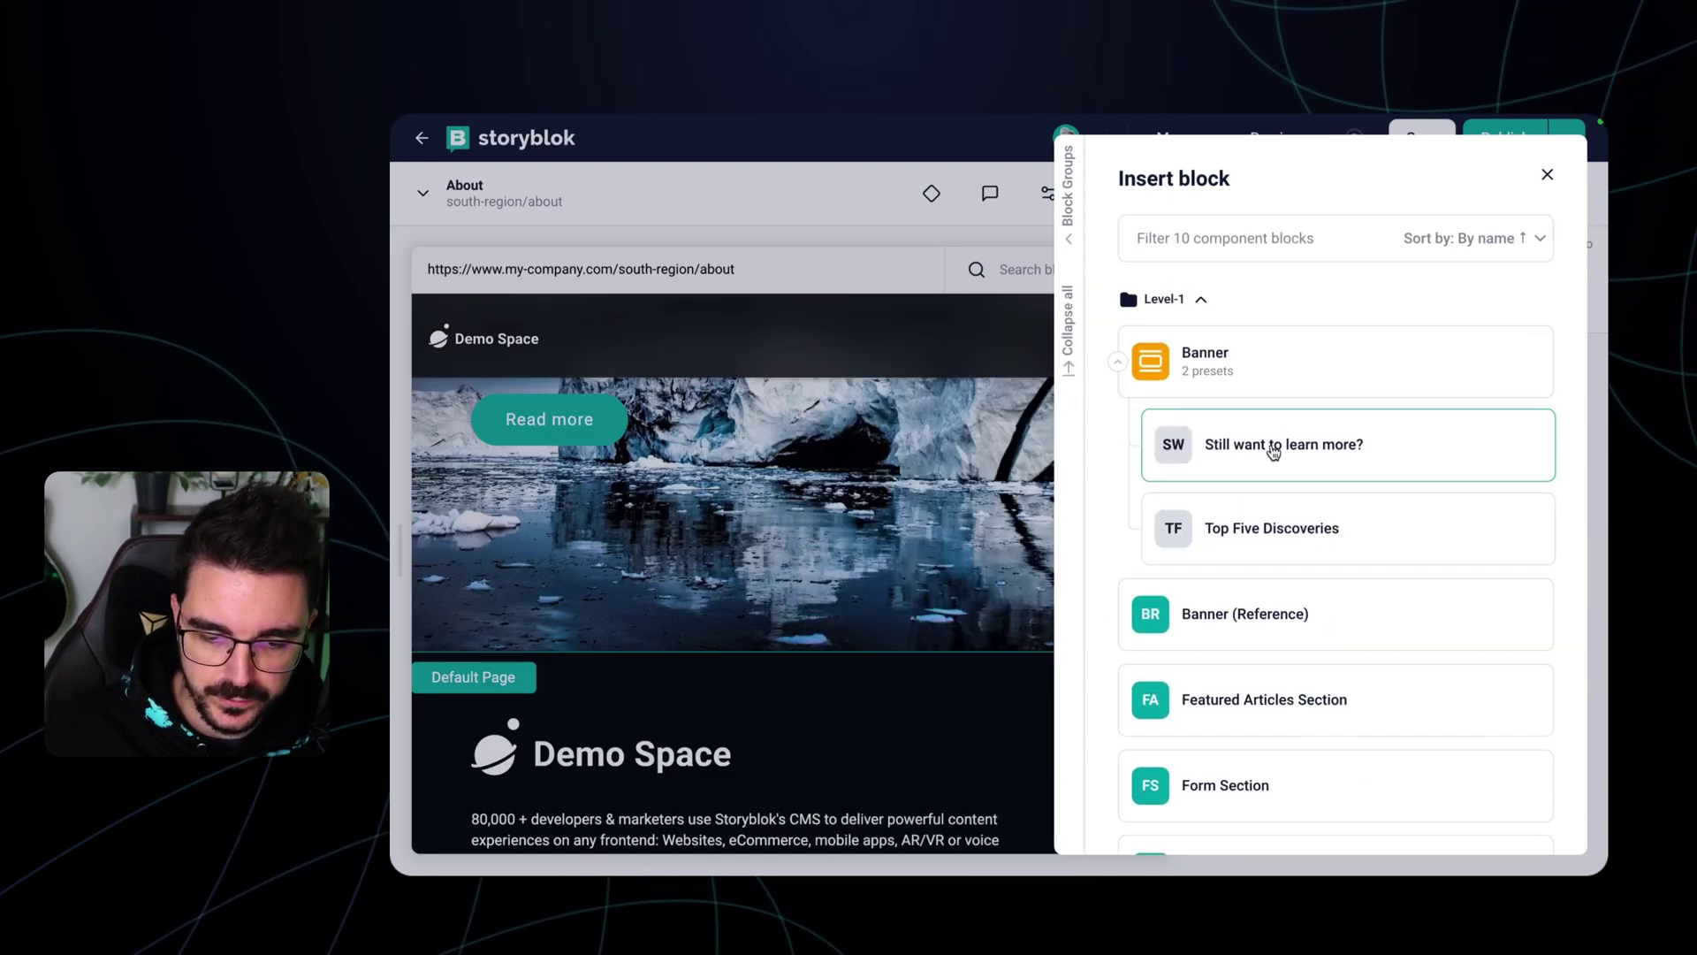
pyautogui.click(1308, 530)
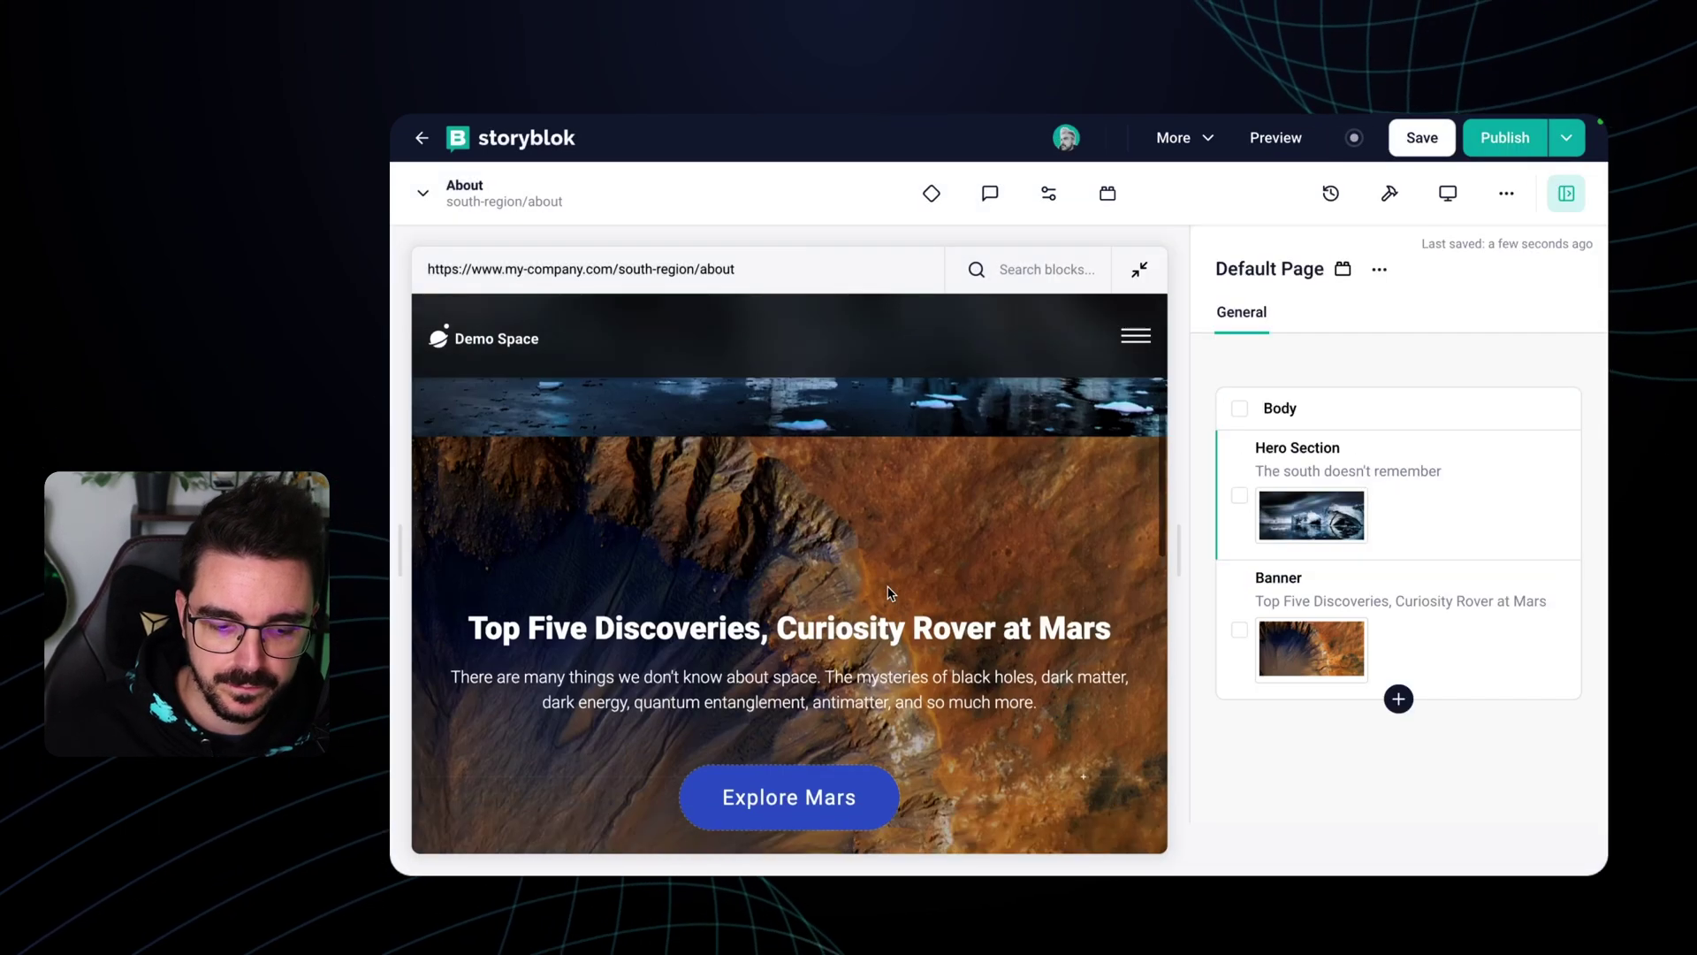
# - Save the south-region About page and review the result
pyautogui.click(1421, 137)
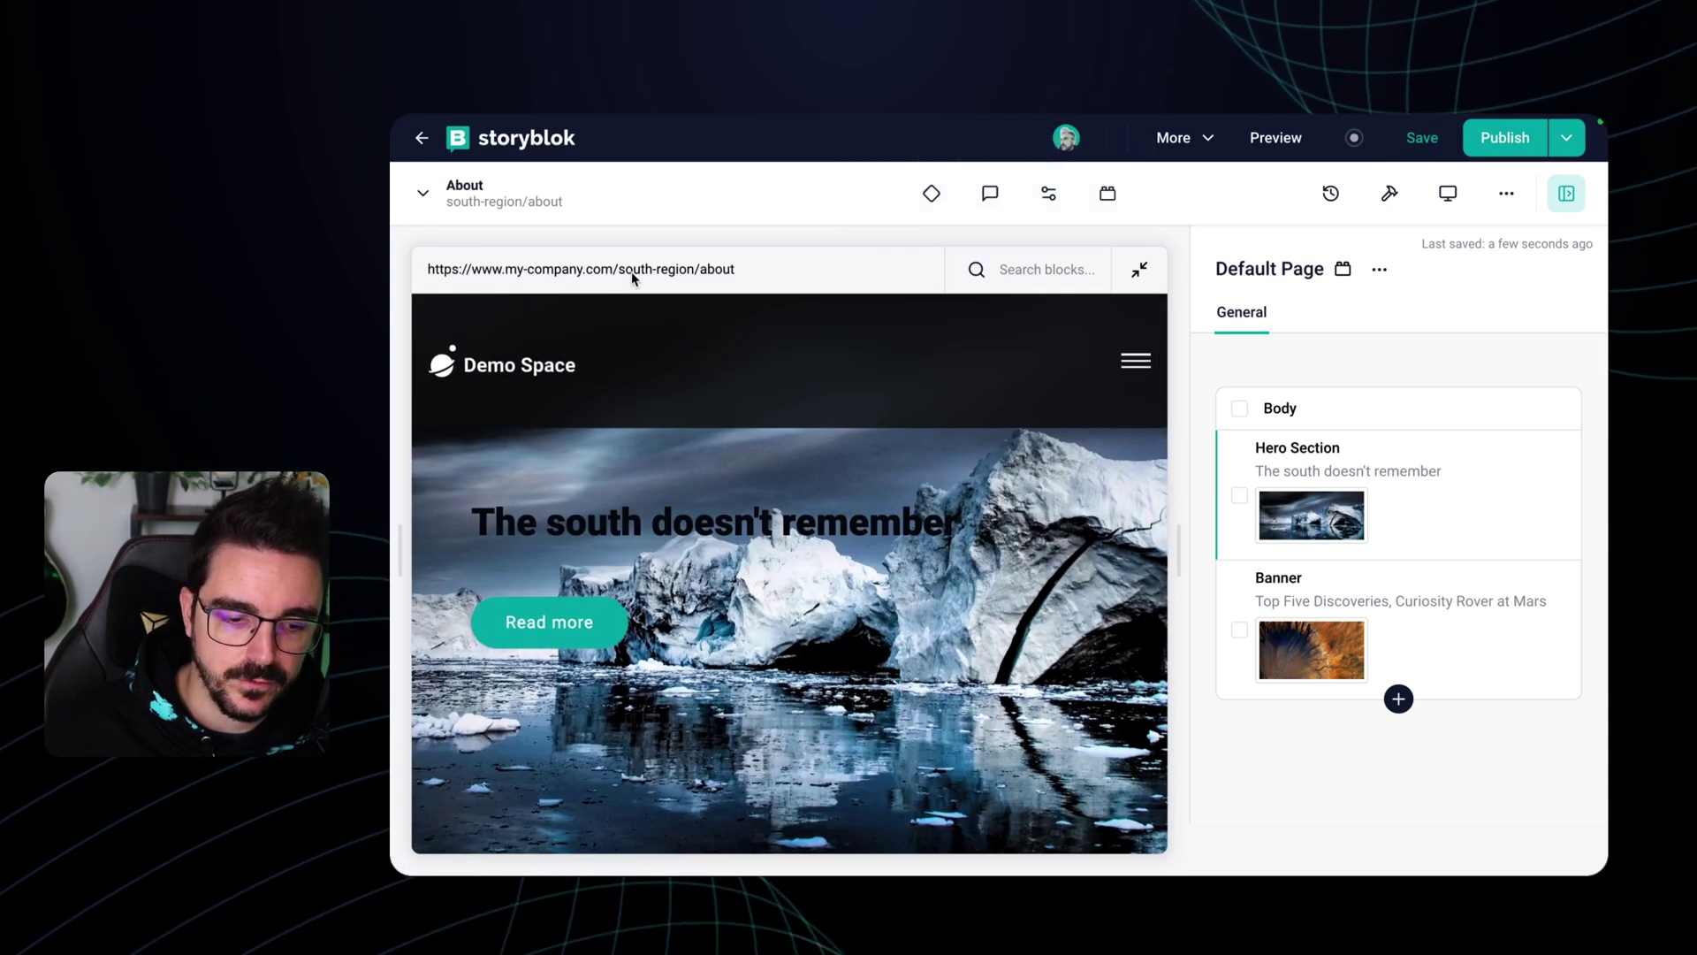
pyautogui.scroll(-1, 890, 601)
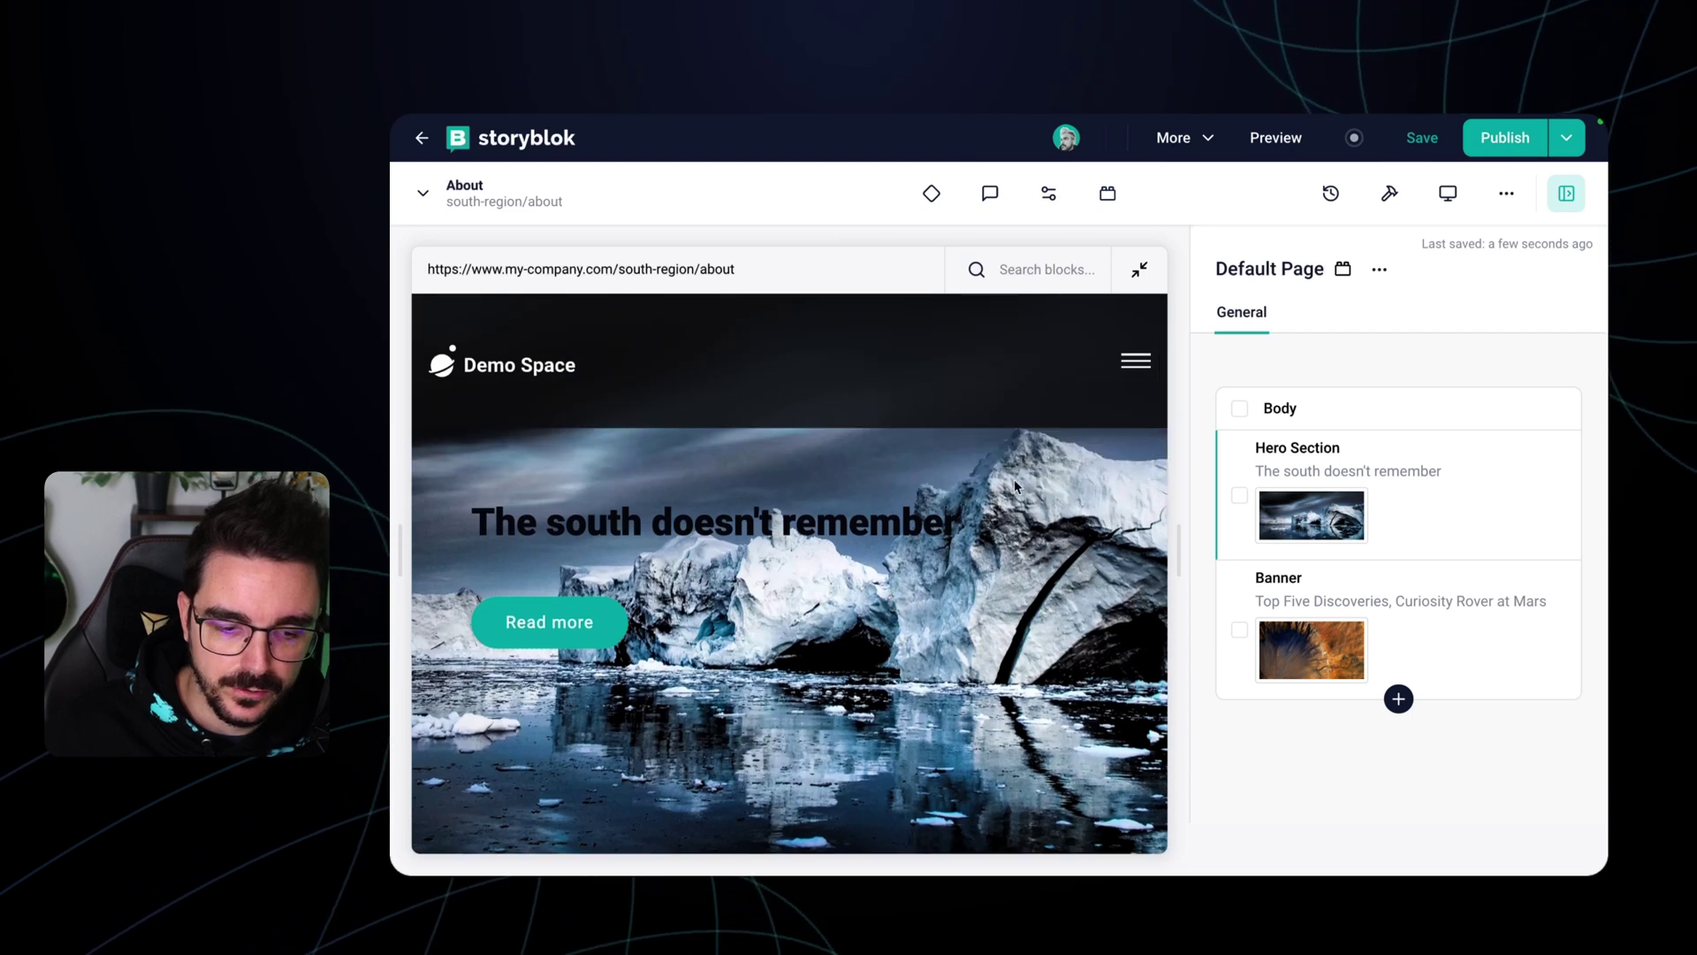
pyautogui.scroll(-10, 813, 765)
pyautogui.scroll(10, 814, 769)
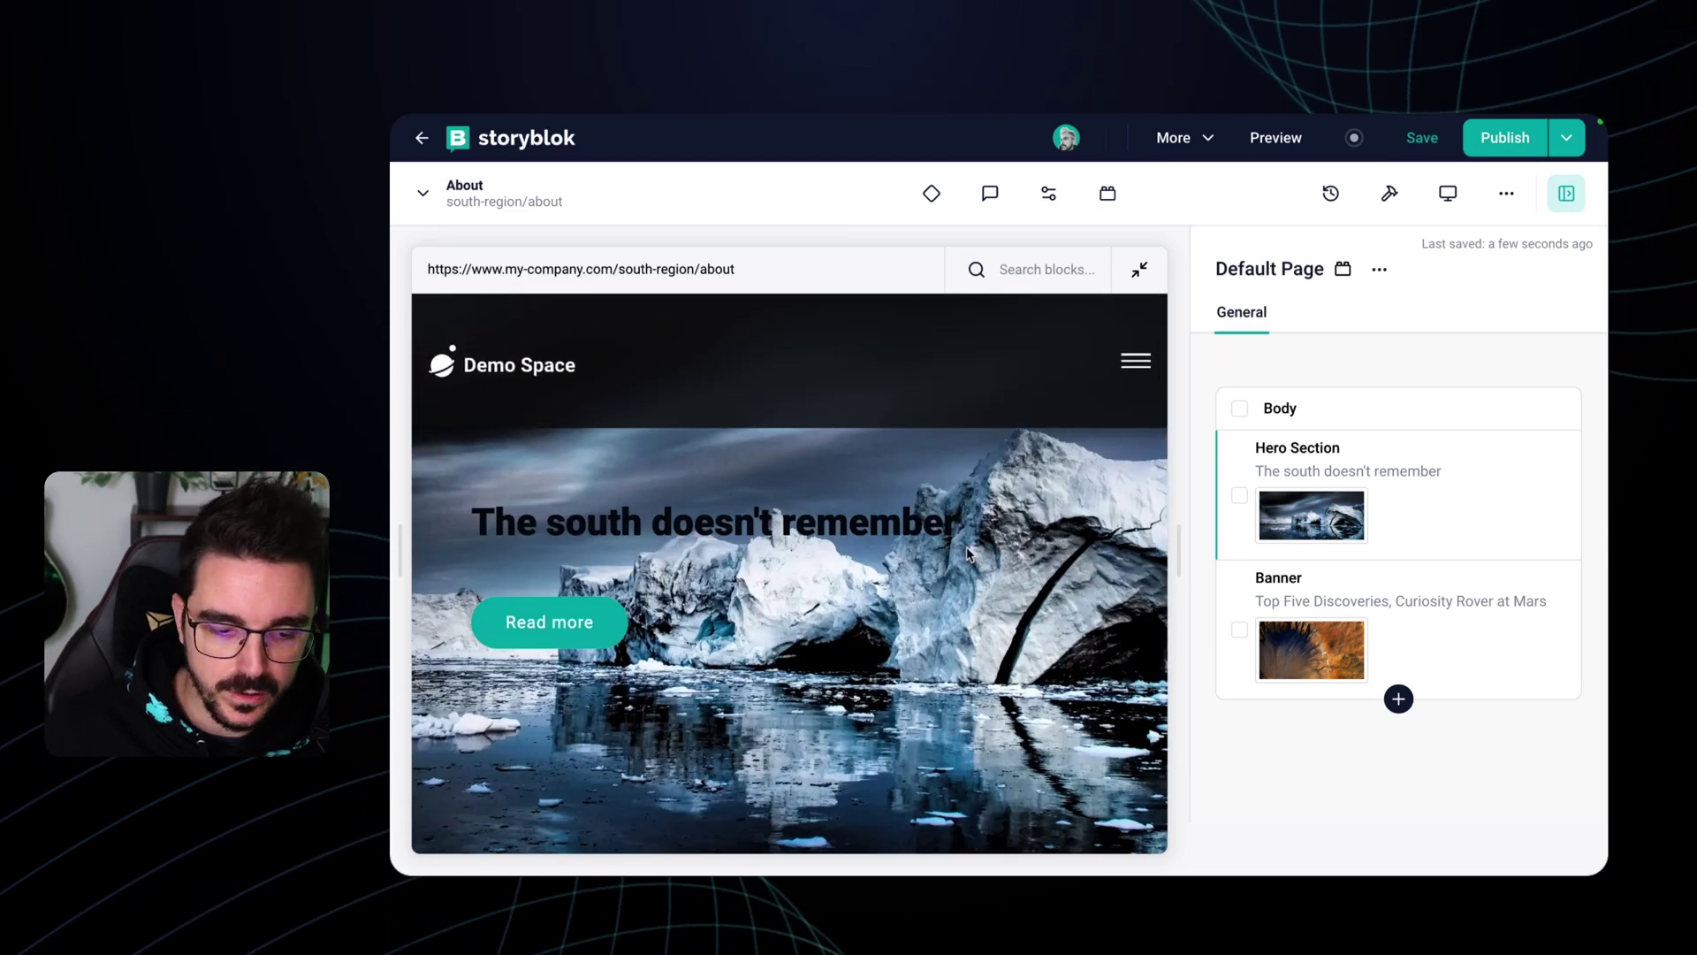
# - Change the south hero headline to 'El sur no se acuerda' and save the page
pyautogui.click(1335, 469)
pyautogui.click(1273, 453)
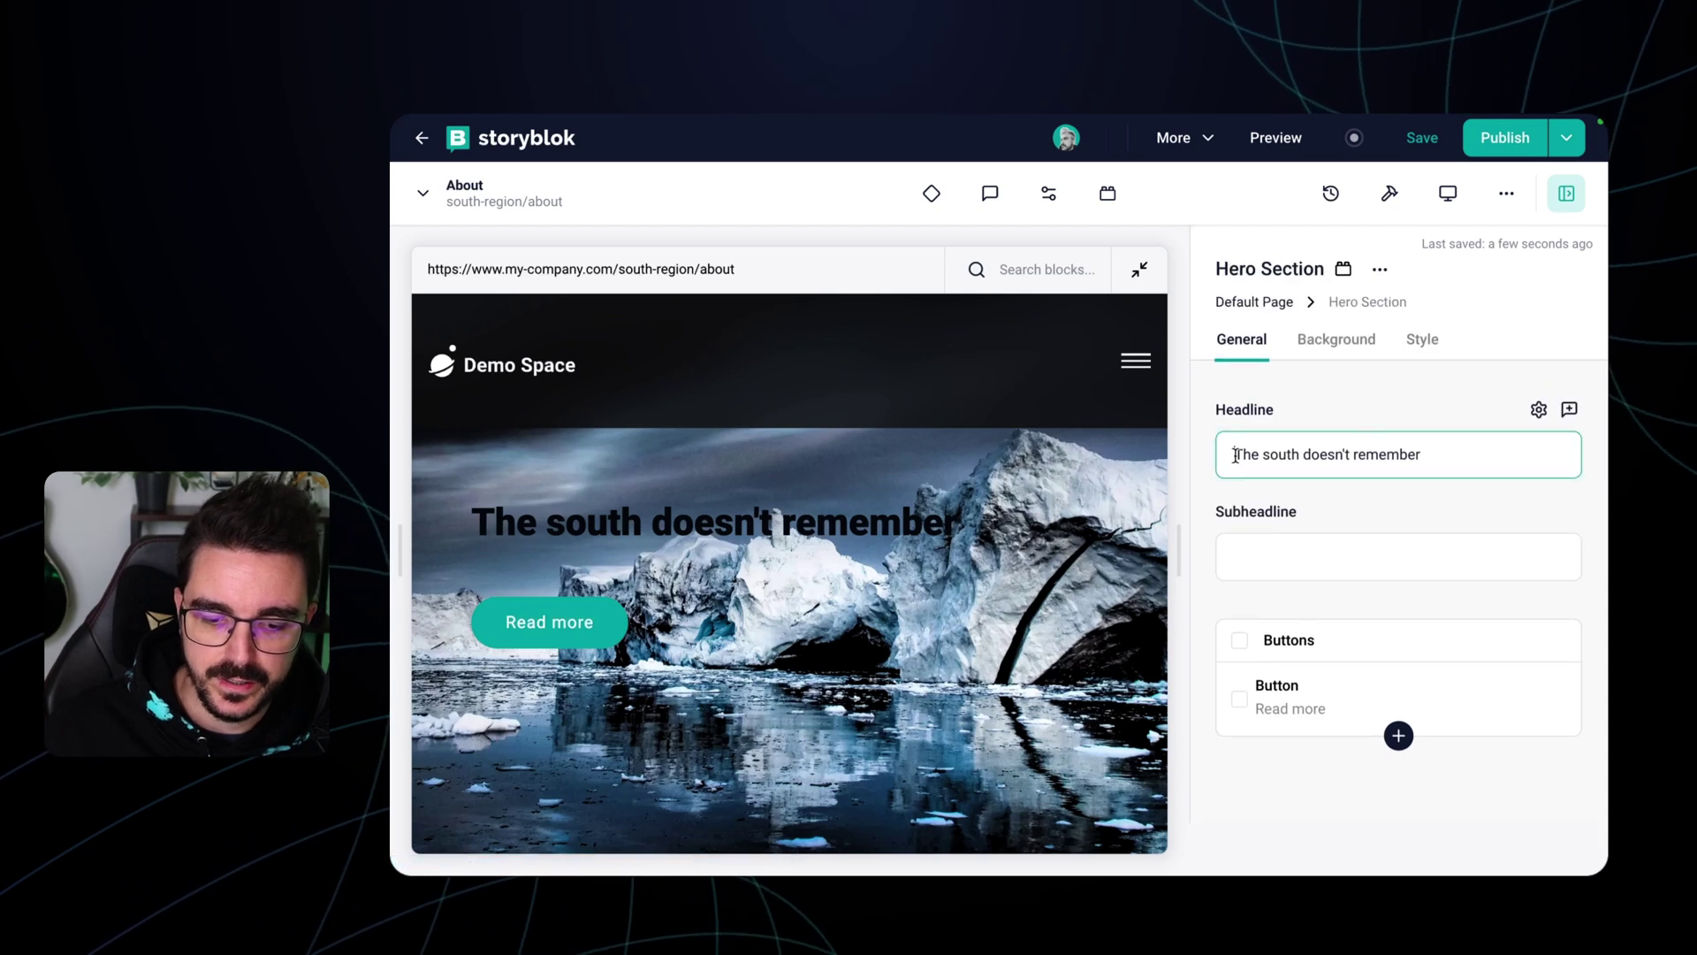
pyautogui.hotkey('ctrl', 'a')
pyautogui.write('El sur')
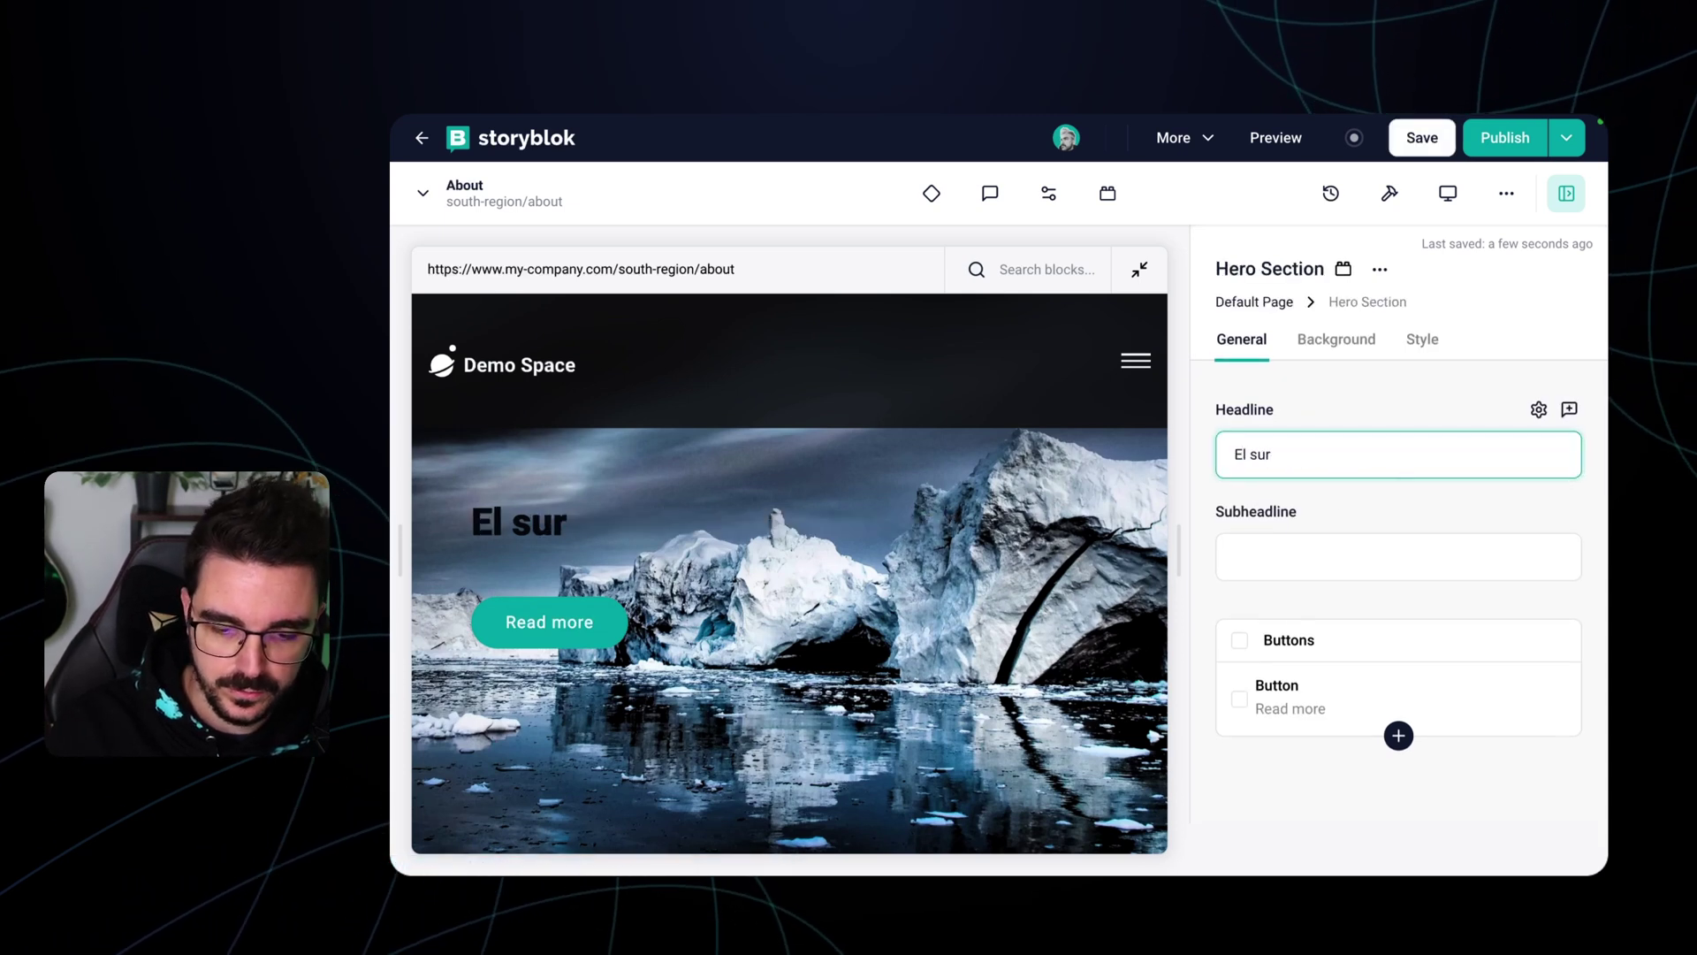
pyautogui.write(' no se acuerda')
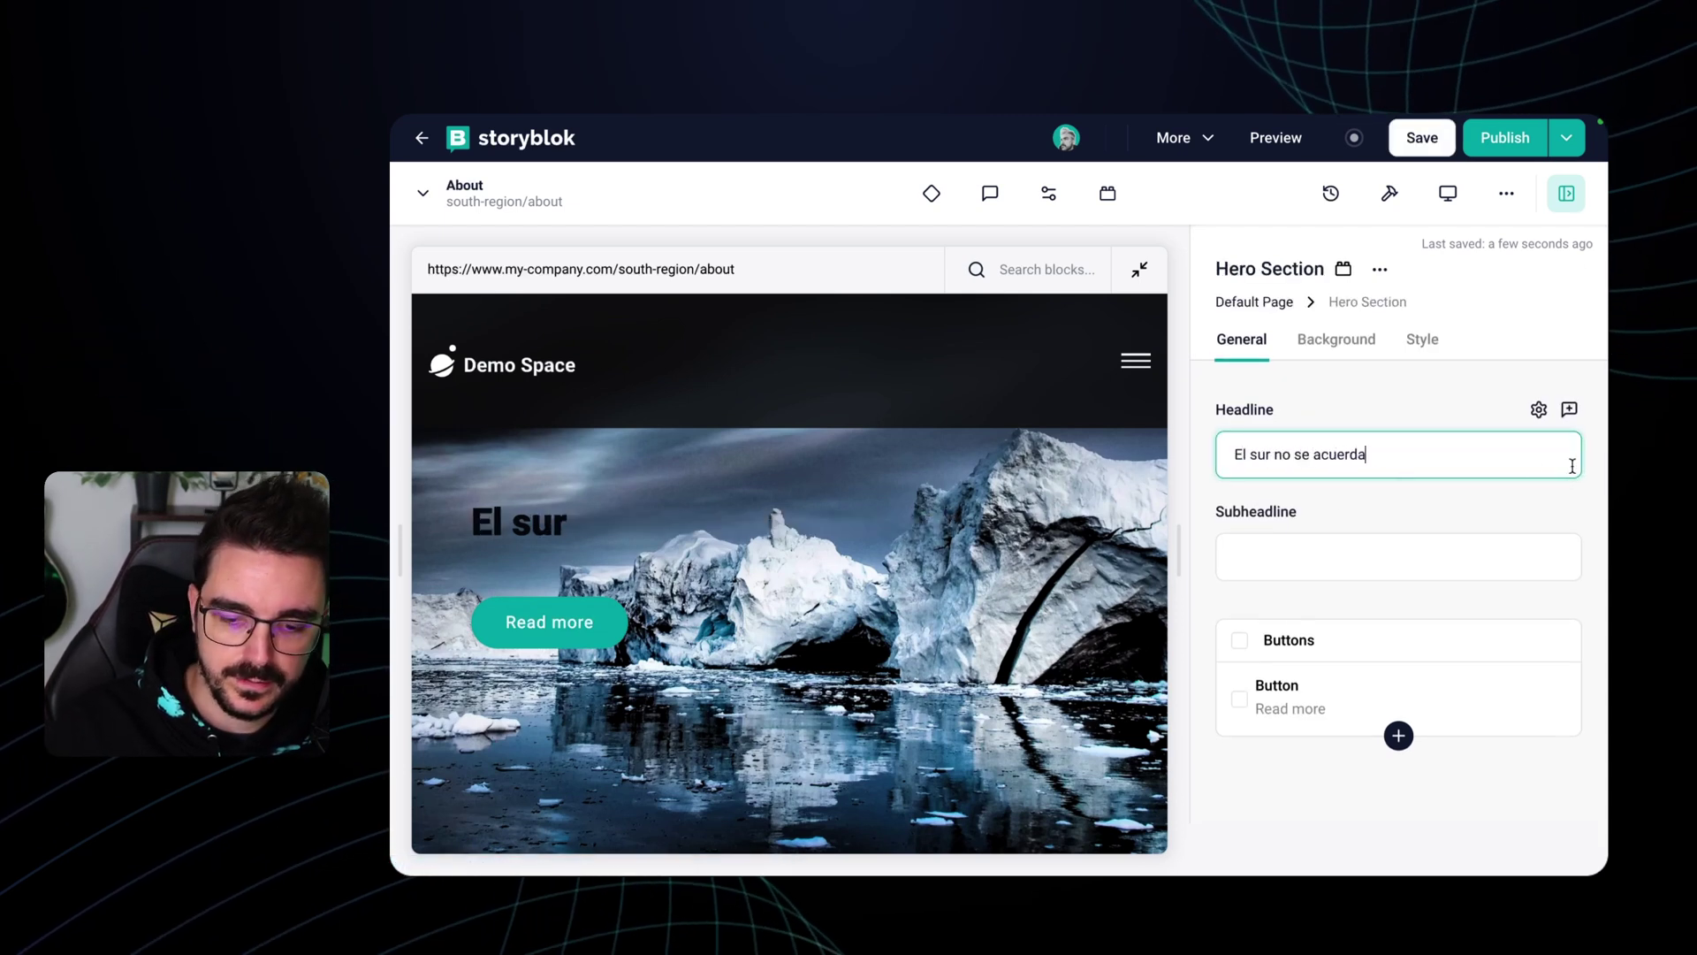
pyautogui.click(1420, 137)
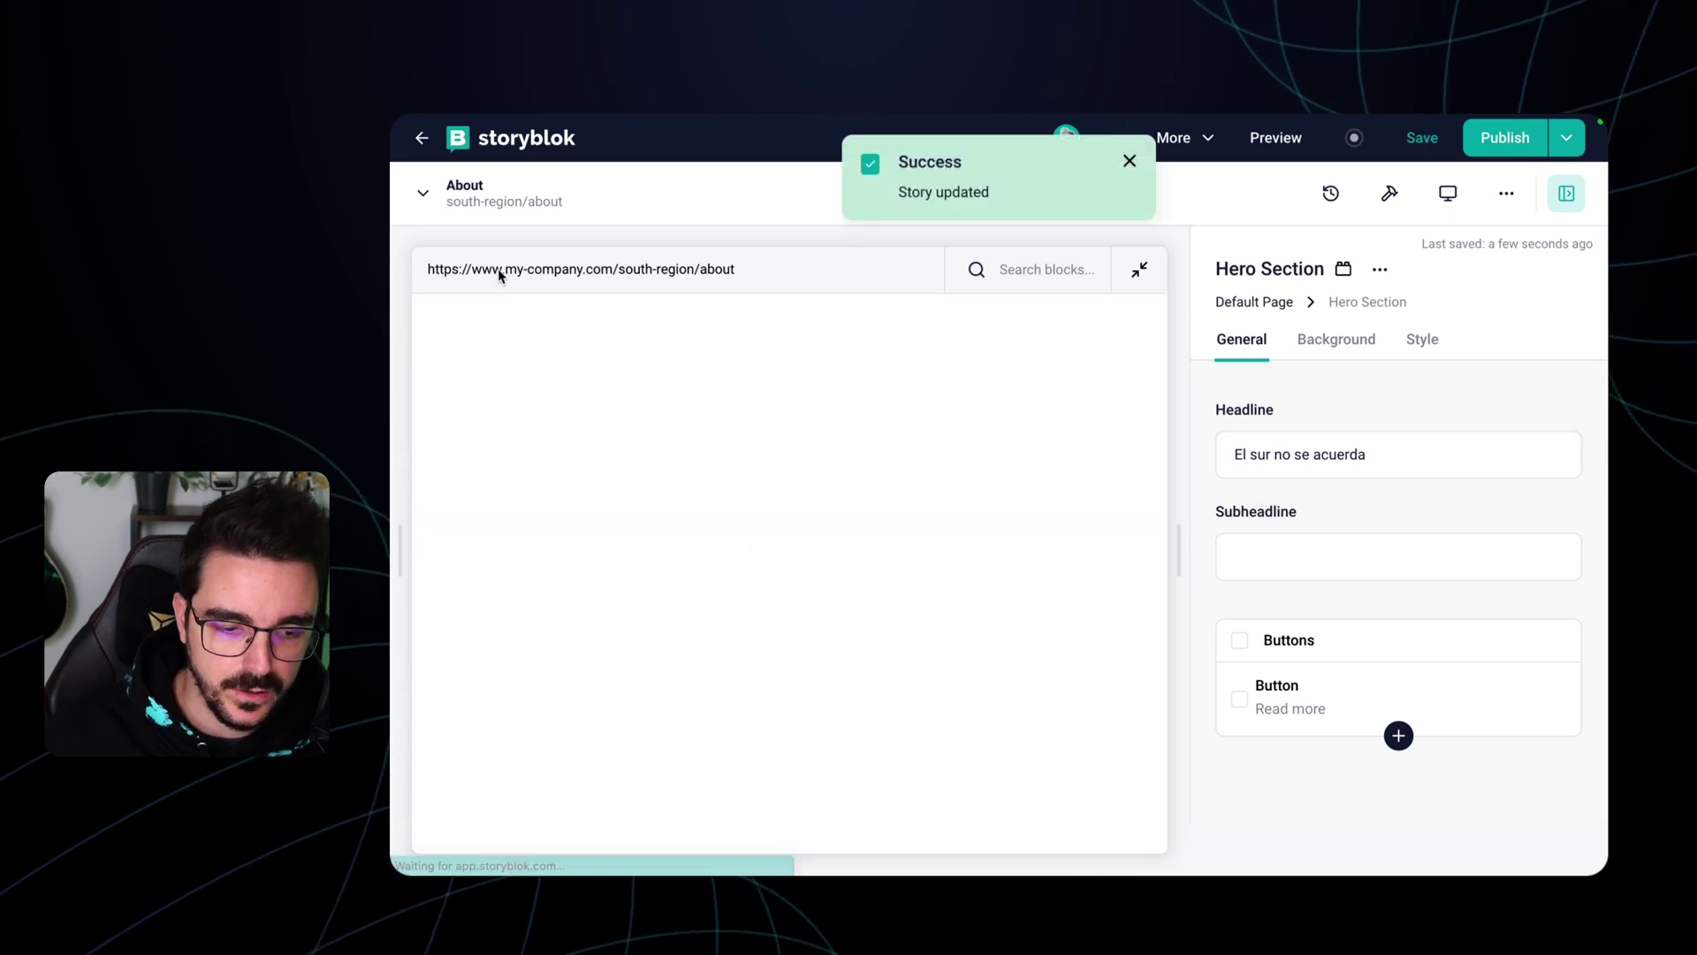
pyautogui.click(422, 192)
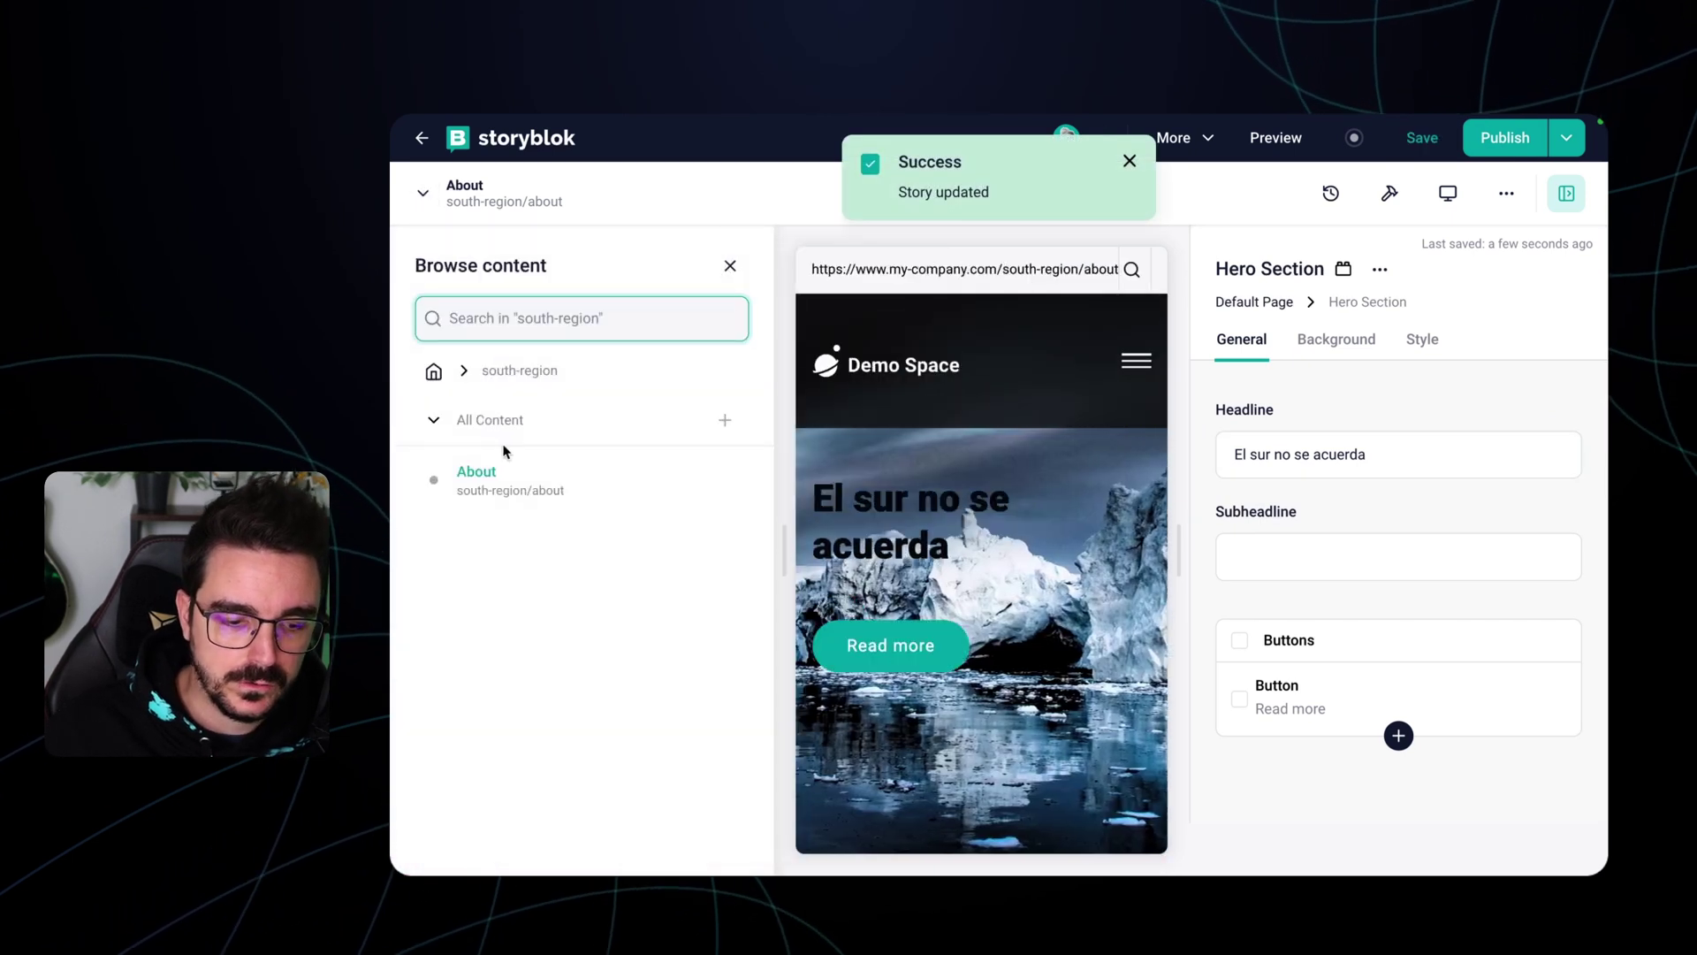
# - Reopen the north-region About story from the content root in the Visual Editor
pyautogui.click(433, 372)
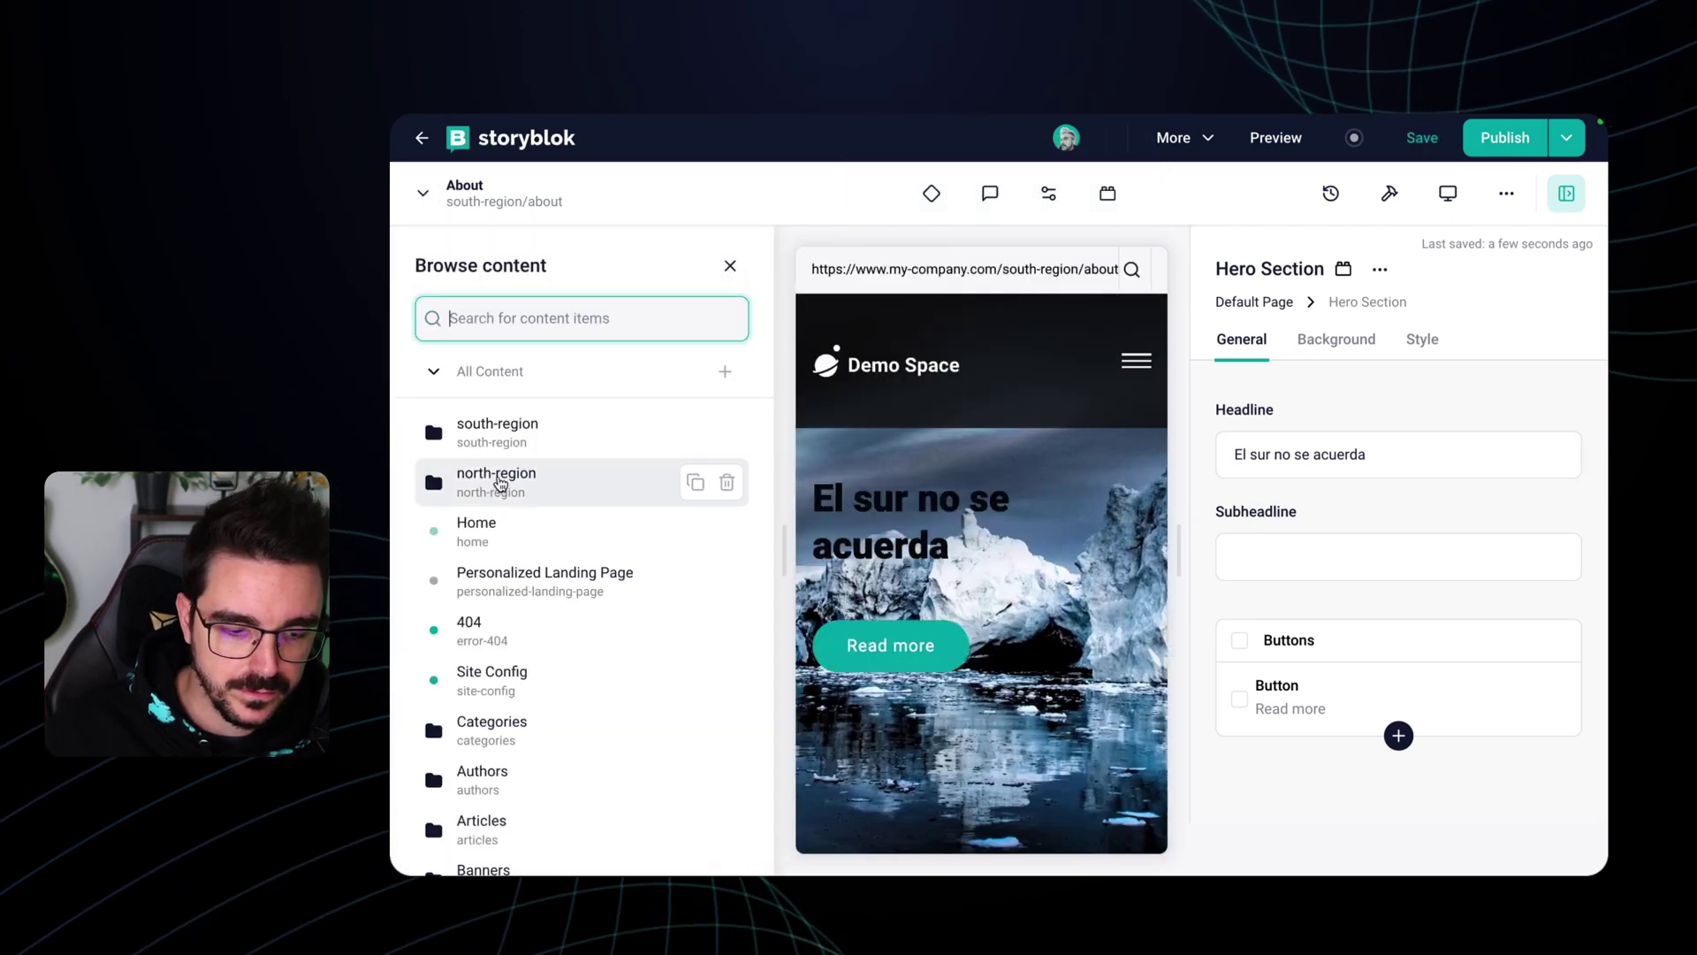
pyautogui.click(499, 482)
pyautogui.click(530, 477)
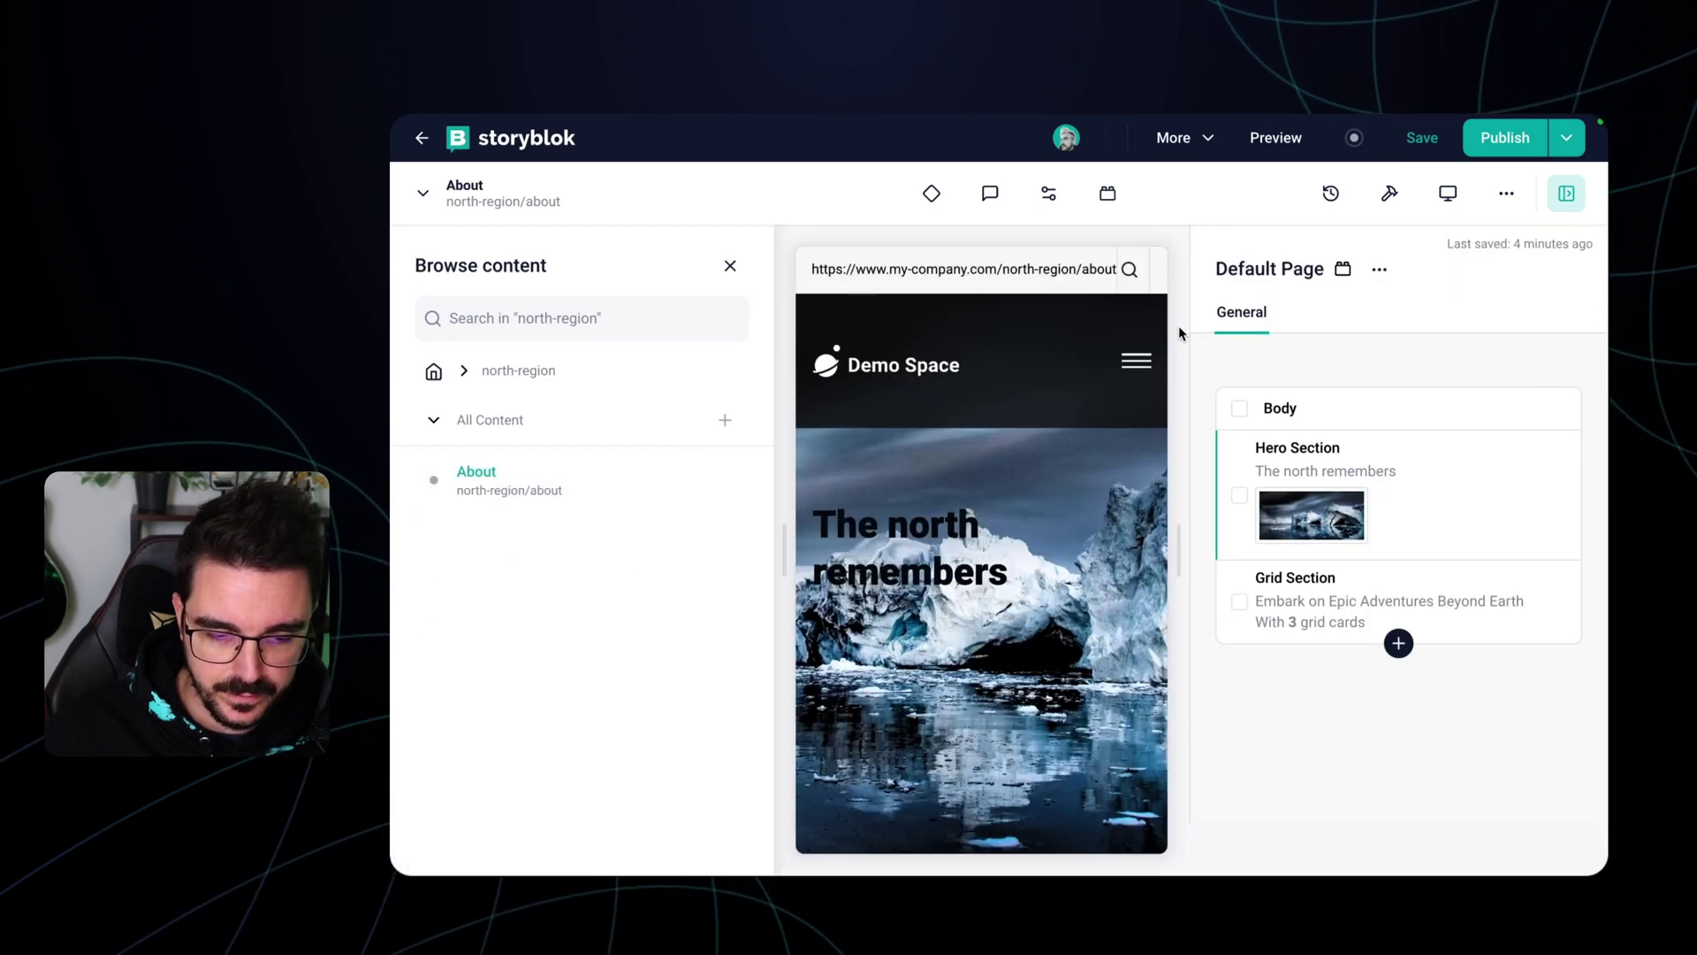
pyautogui.click(732, 267)
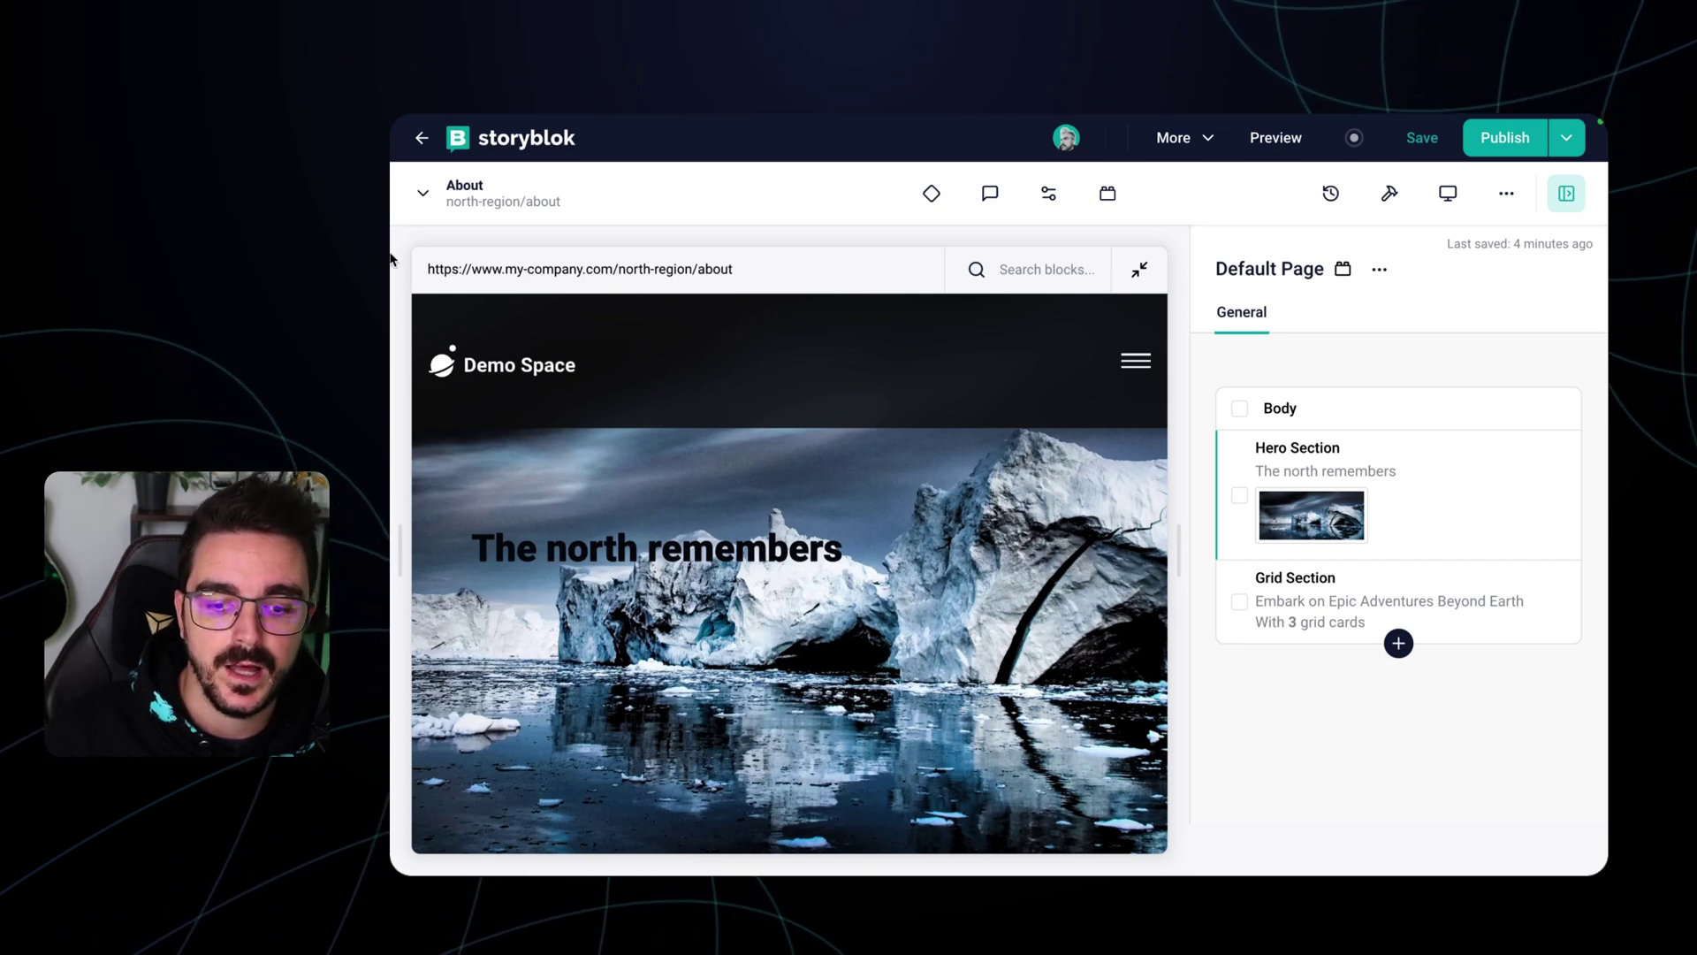
# - Check the available languages in the language and dimension dropdown
pyautogui.click(1210, 151)
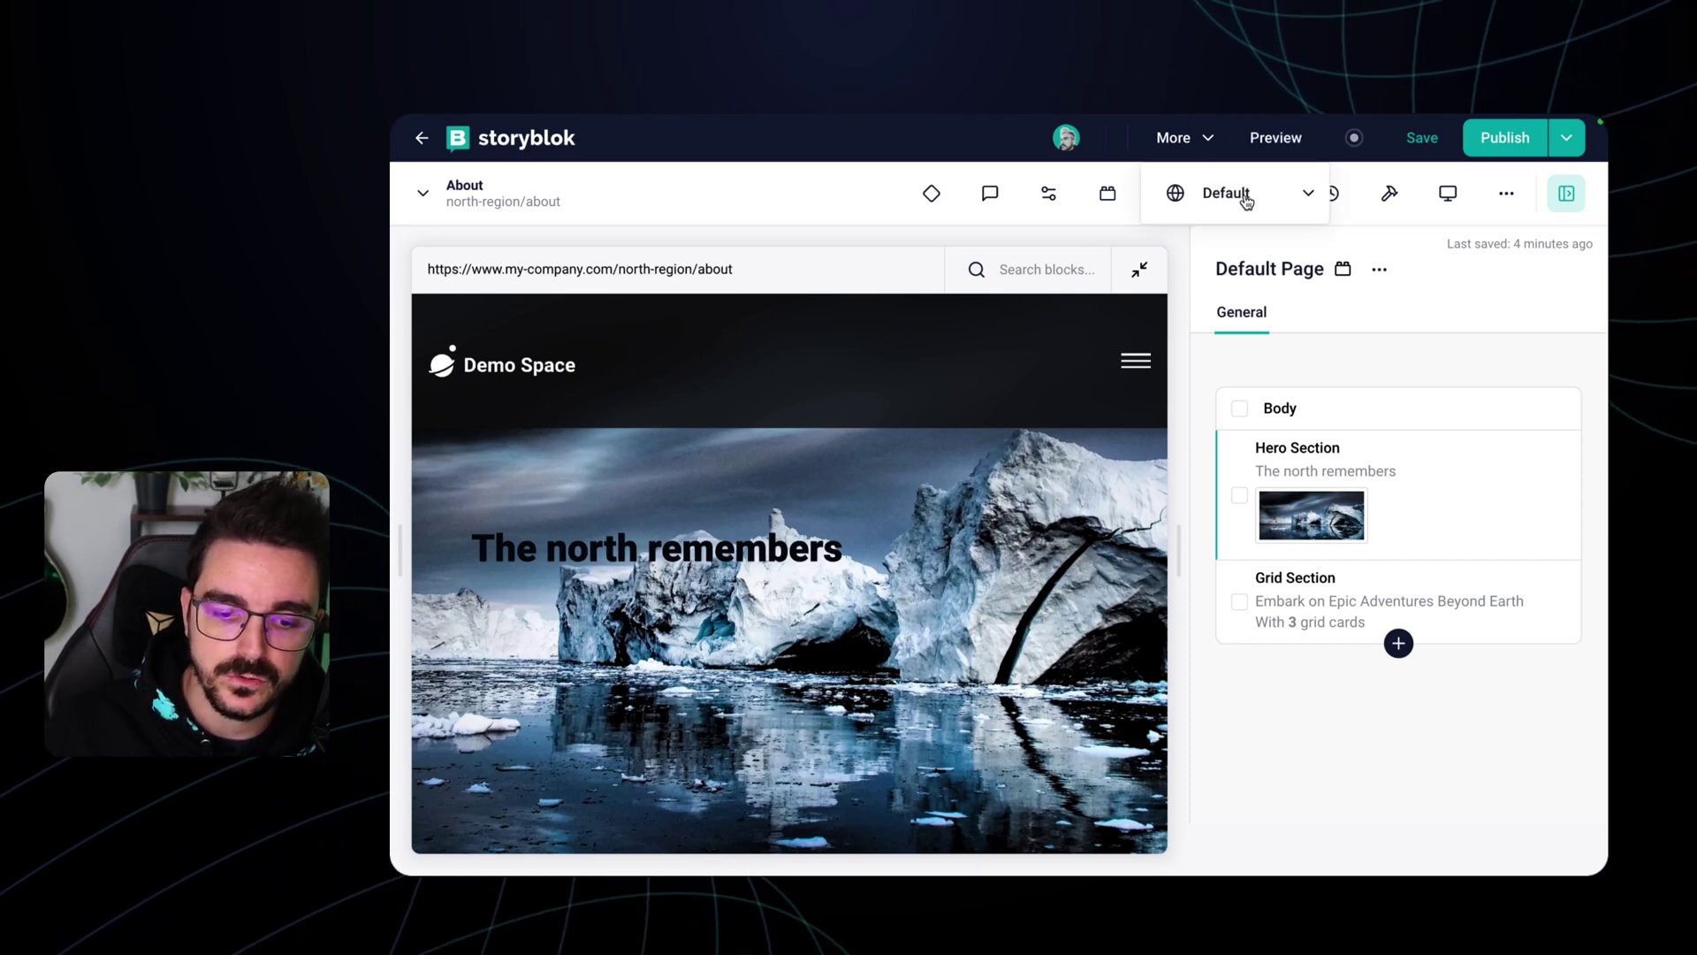
pyautogui.click(1308, 194)
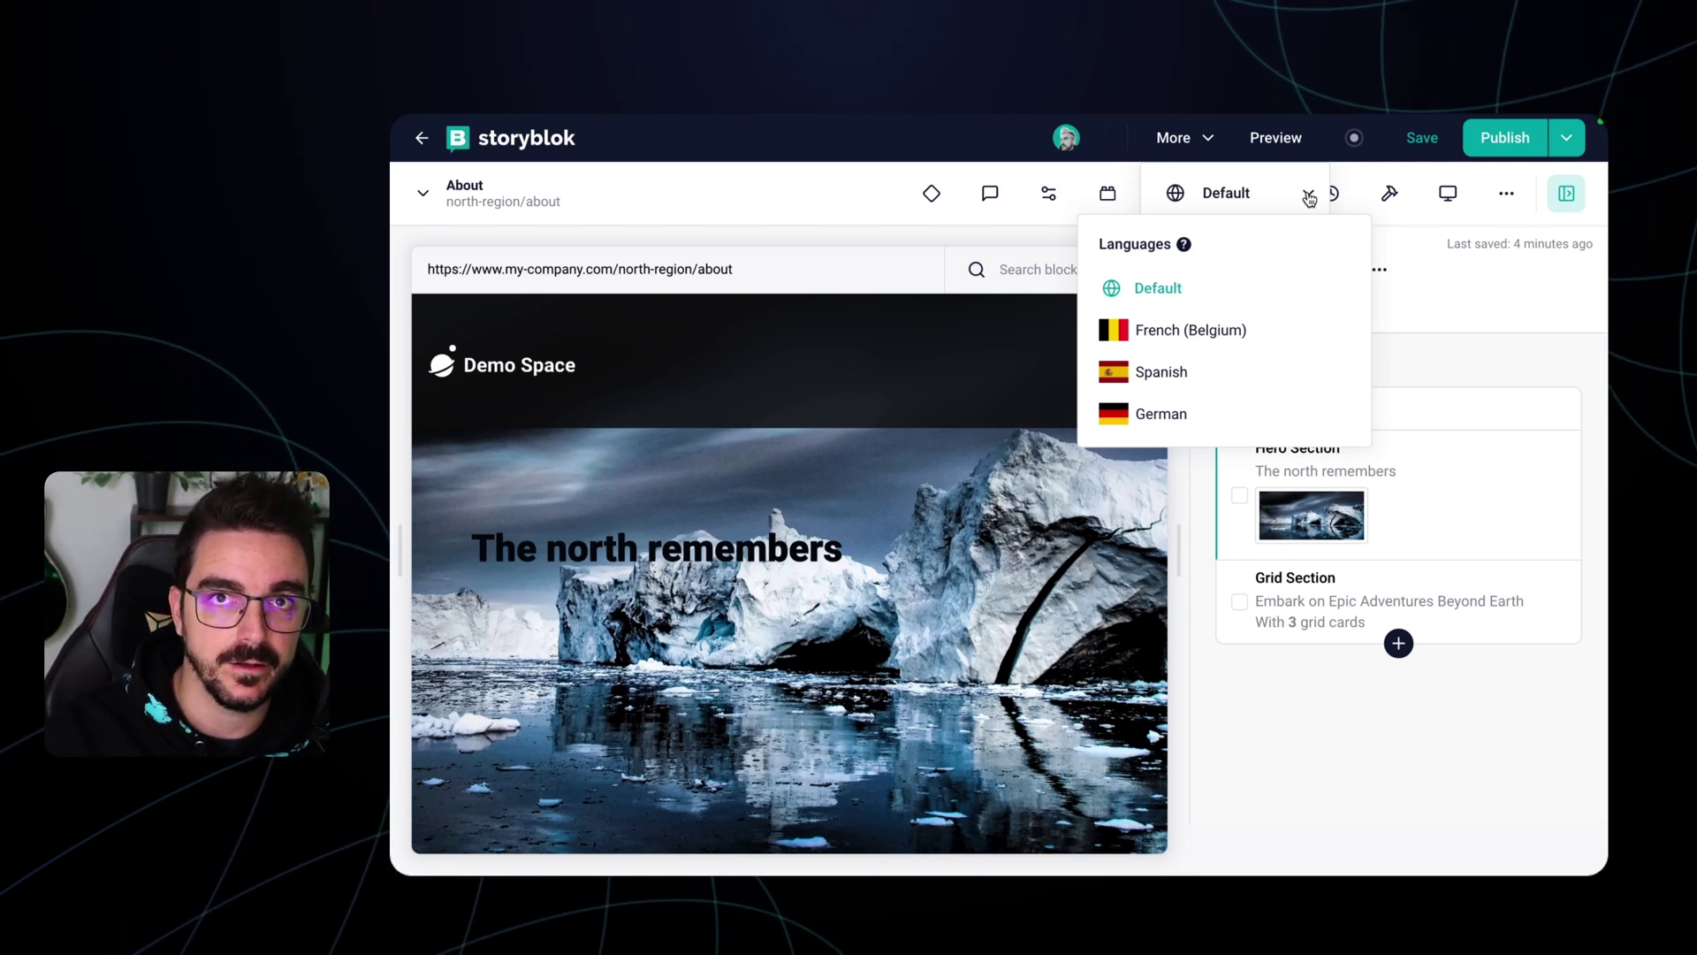
pyautogui.click(868, 198)
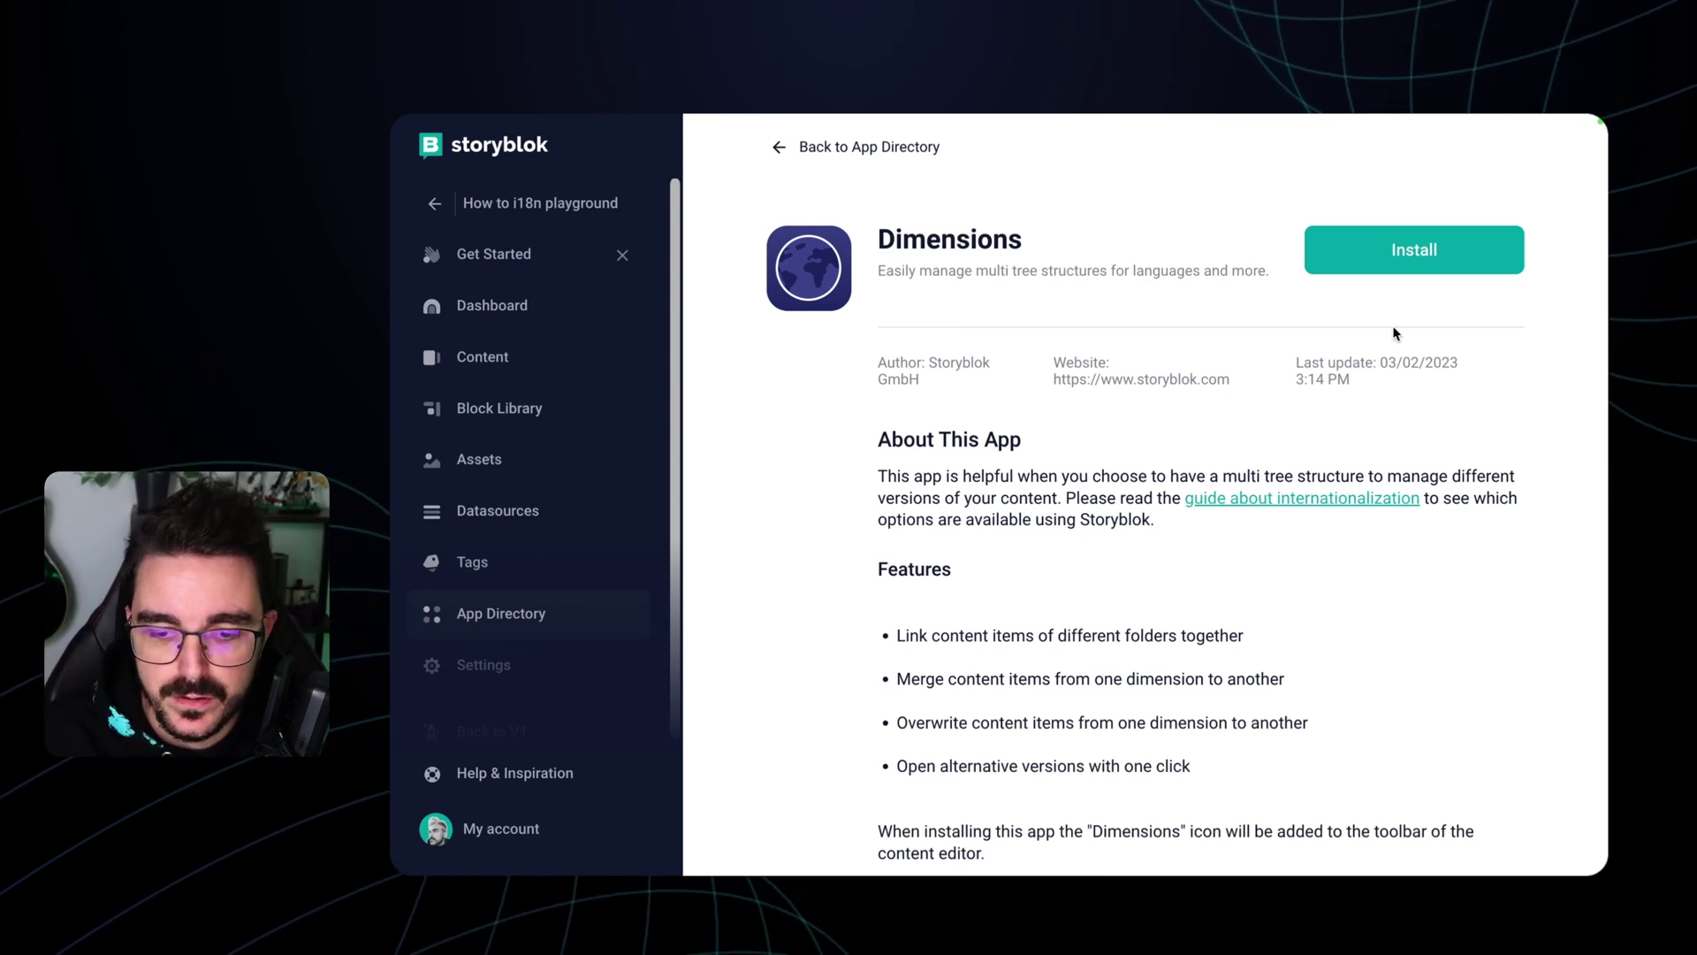
# - Install the Dimensions app, then reopen the About page from the north-region folder
pyautogui.click(1404, 261)
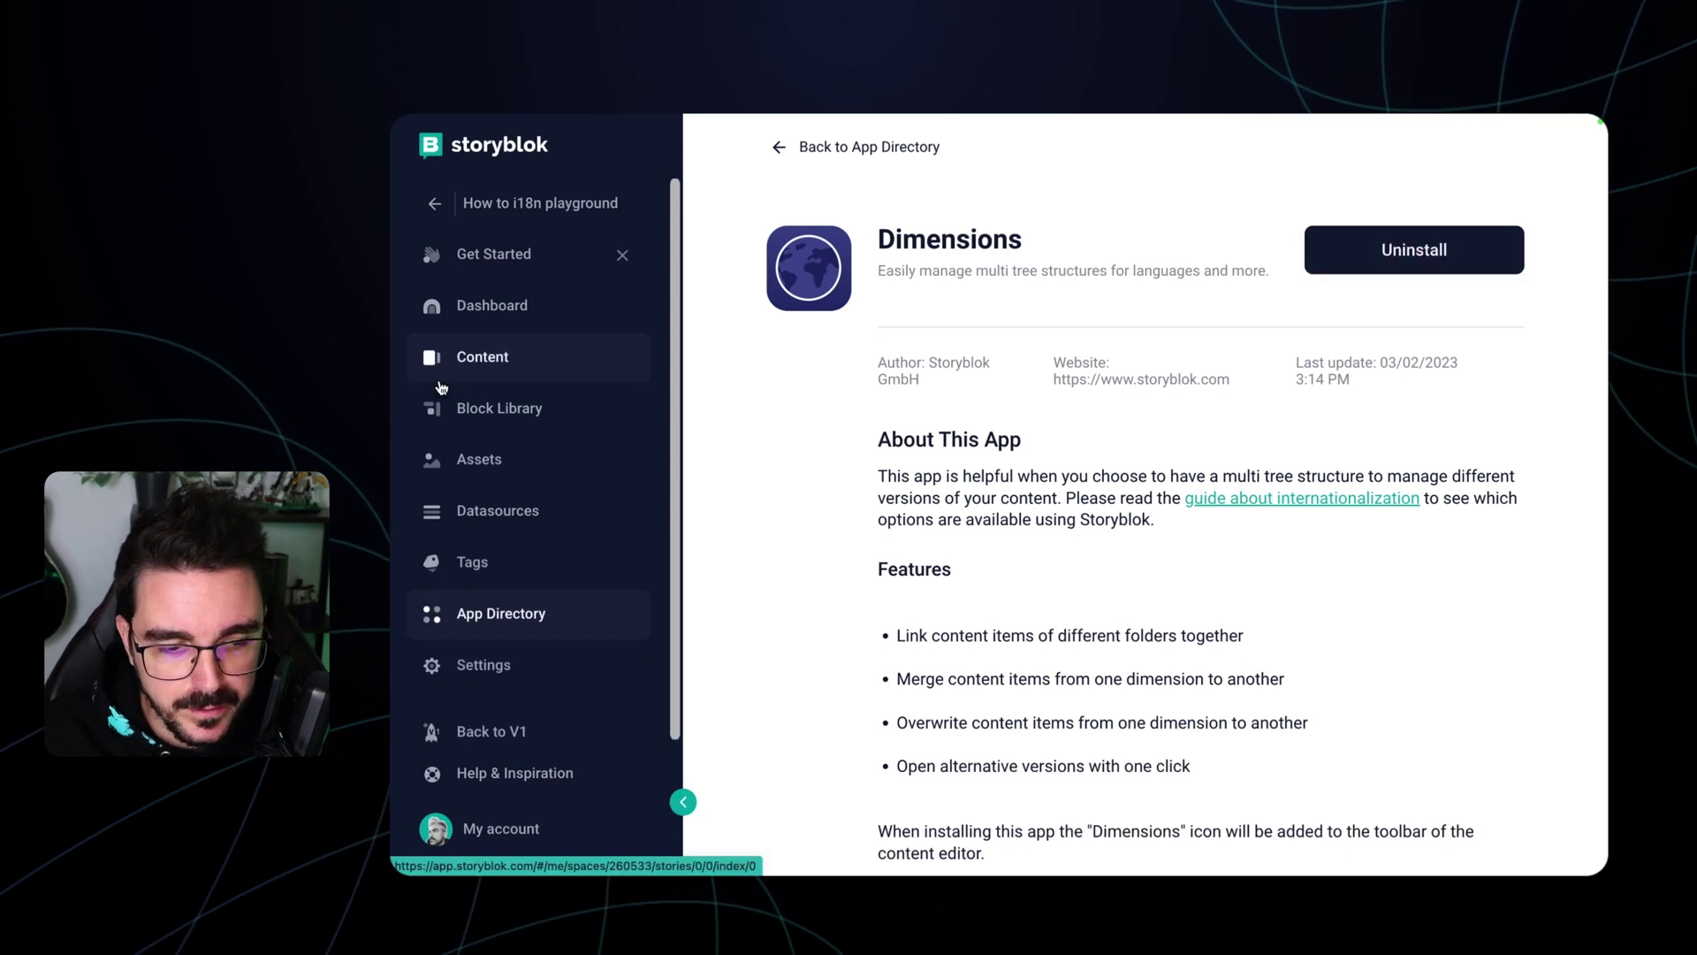
pyautogui.click(481, 362)
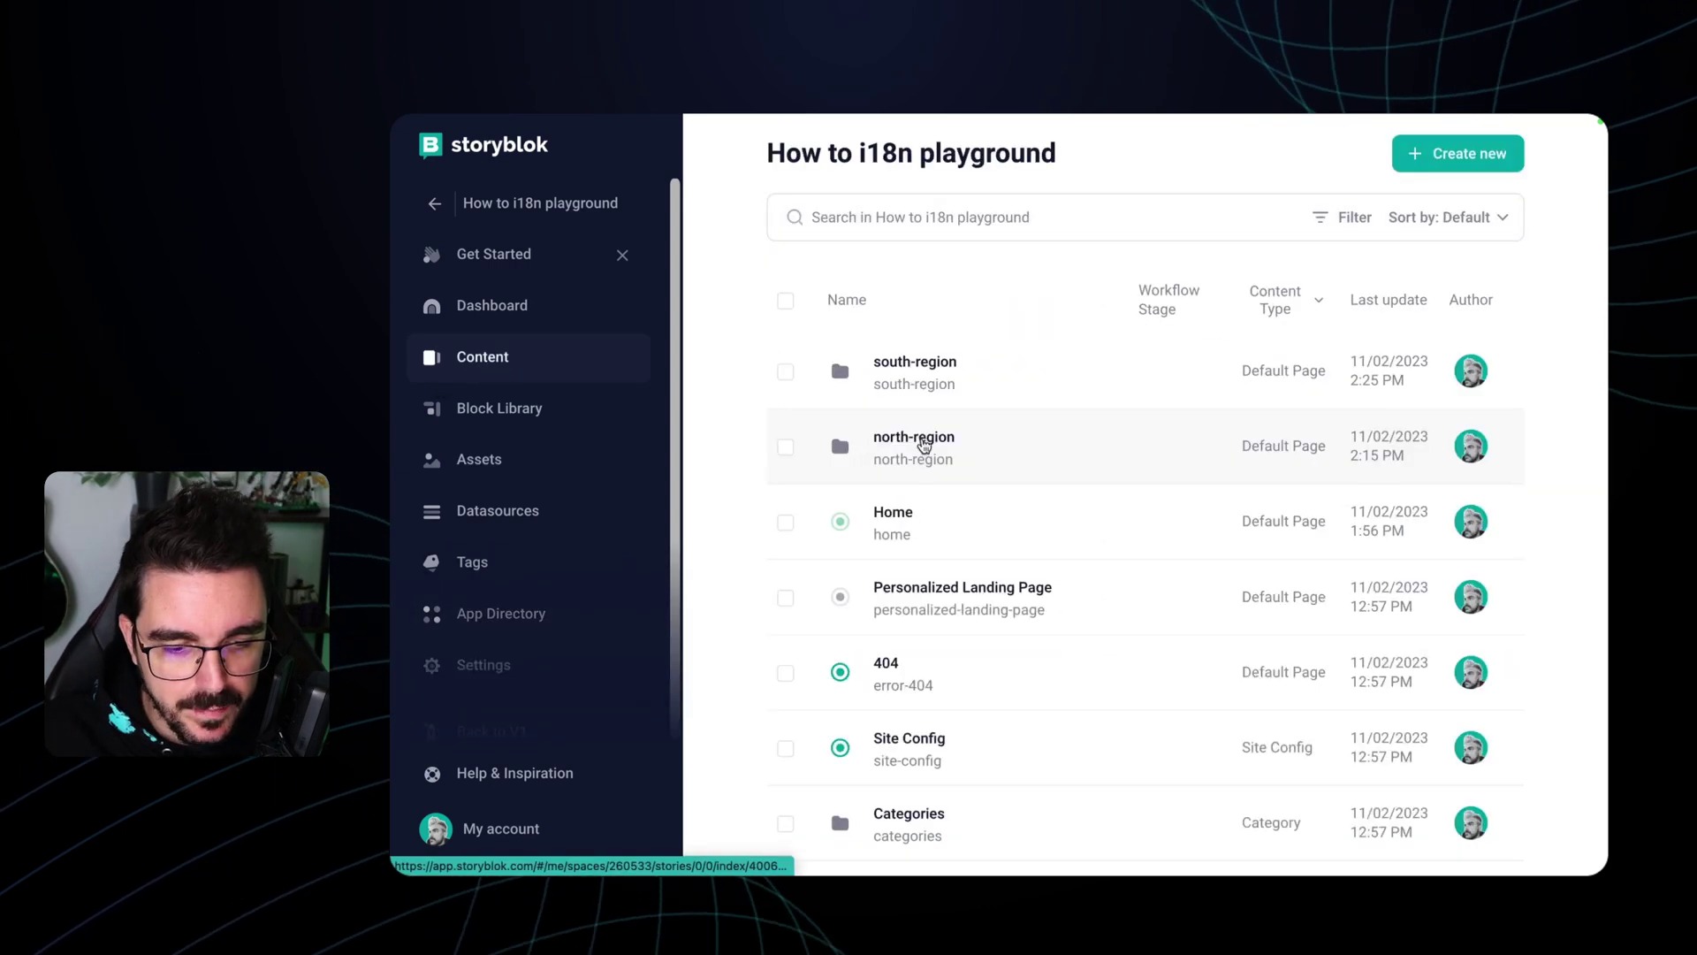
pyautogui.click(911, 440)
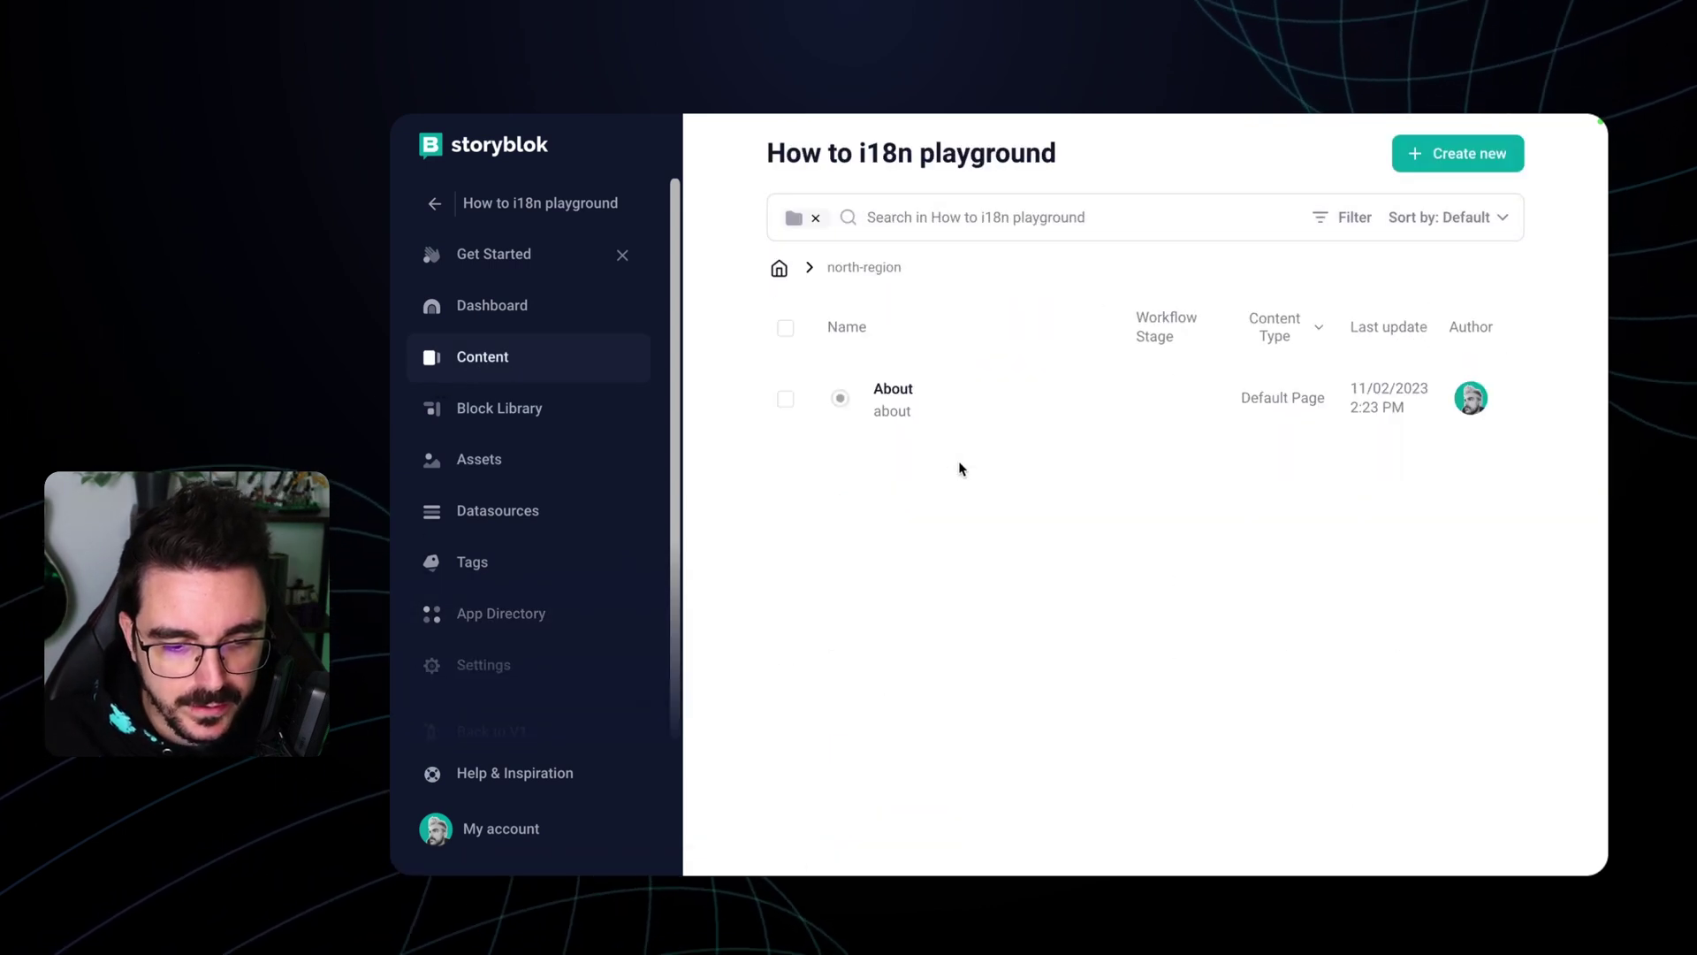
pyautogui.click(911, 404)
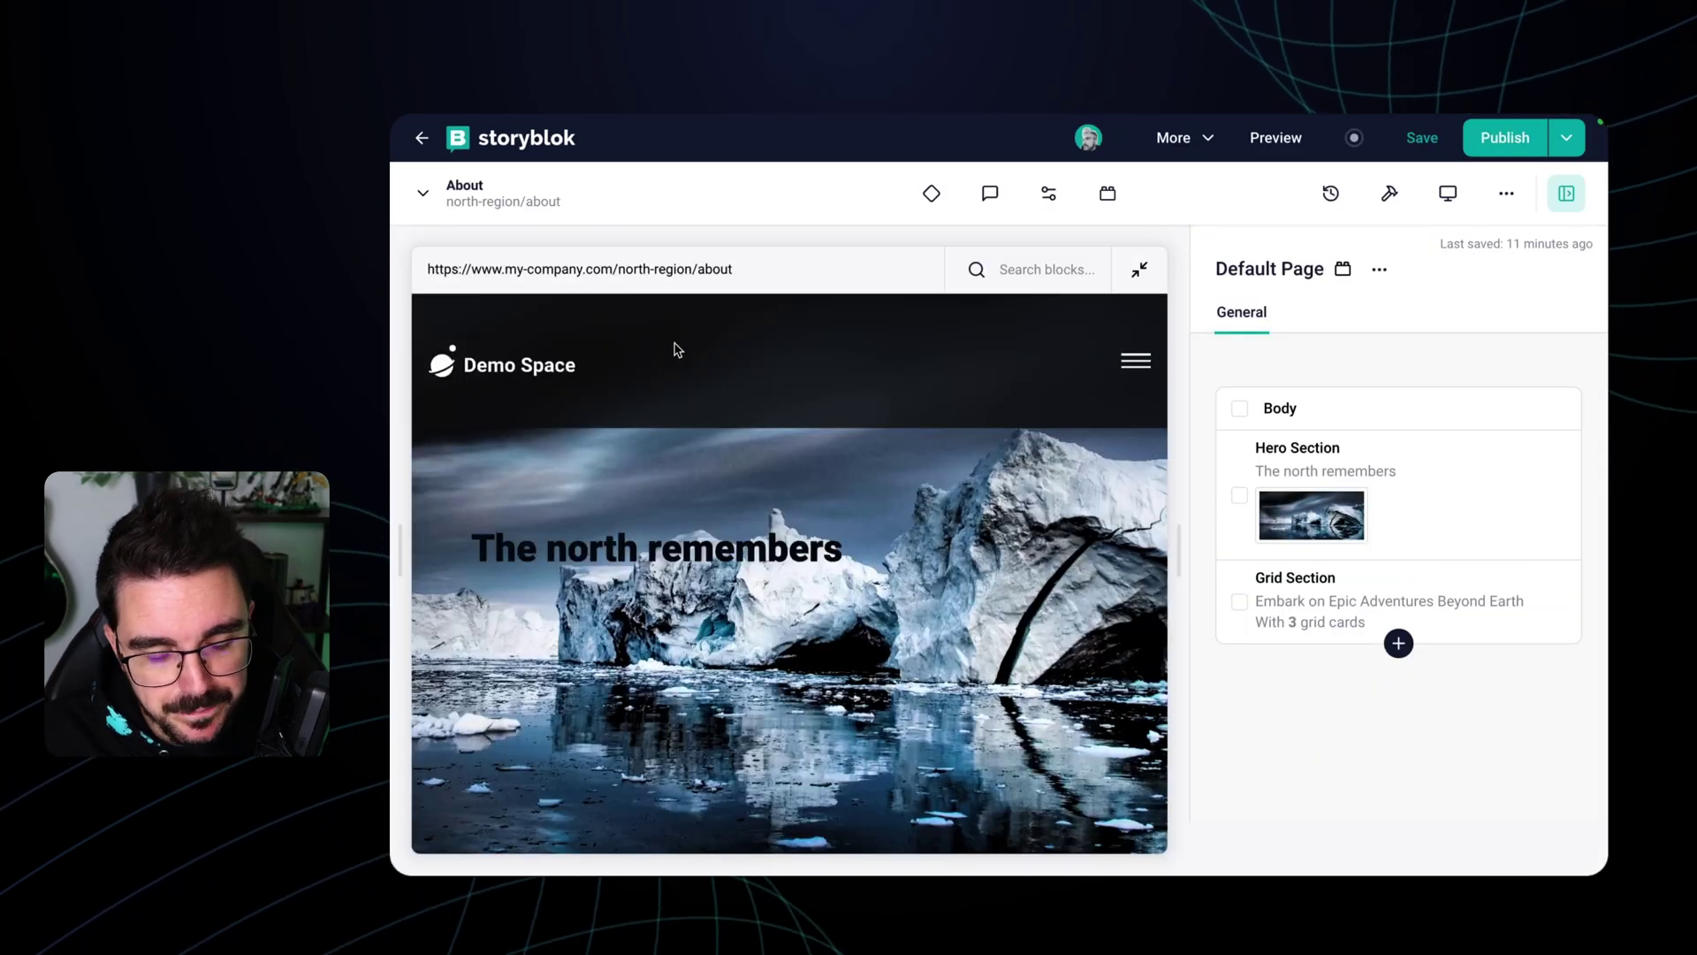
# - Create a root content folder named 'west-region' from the content browser
pyautogui.click(423, 192)
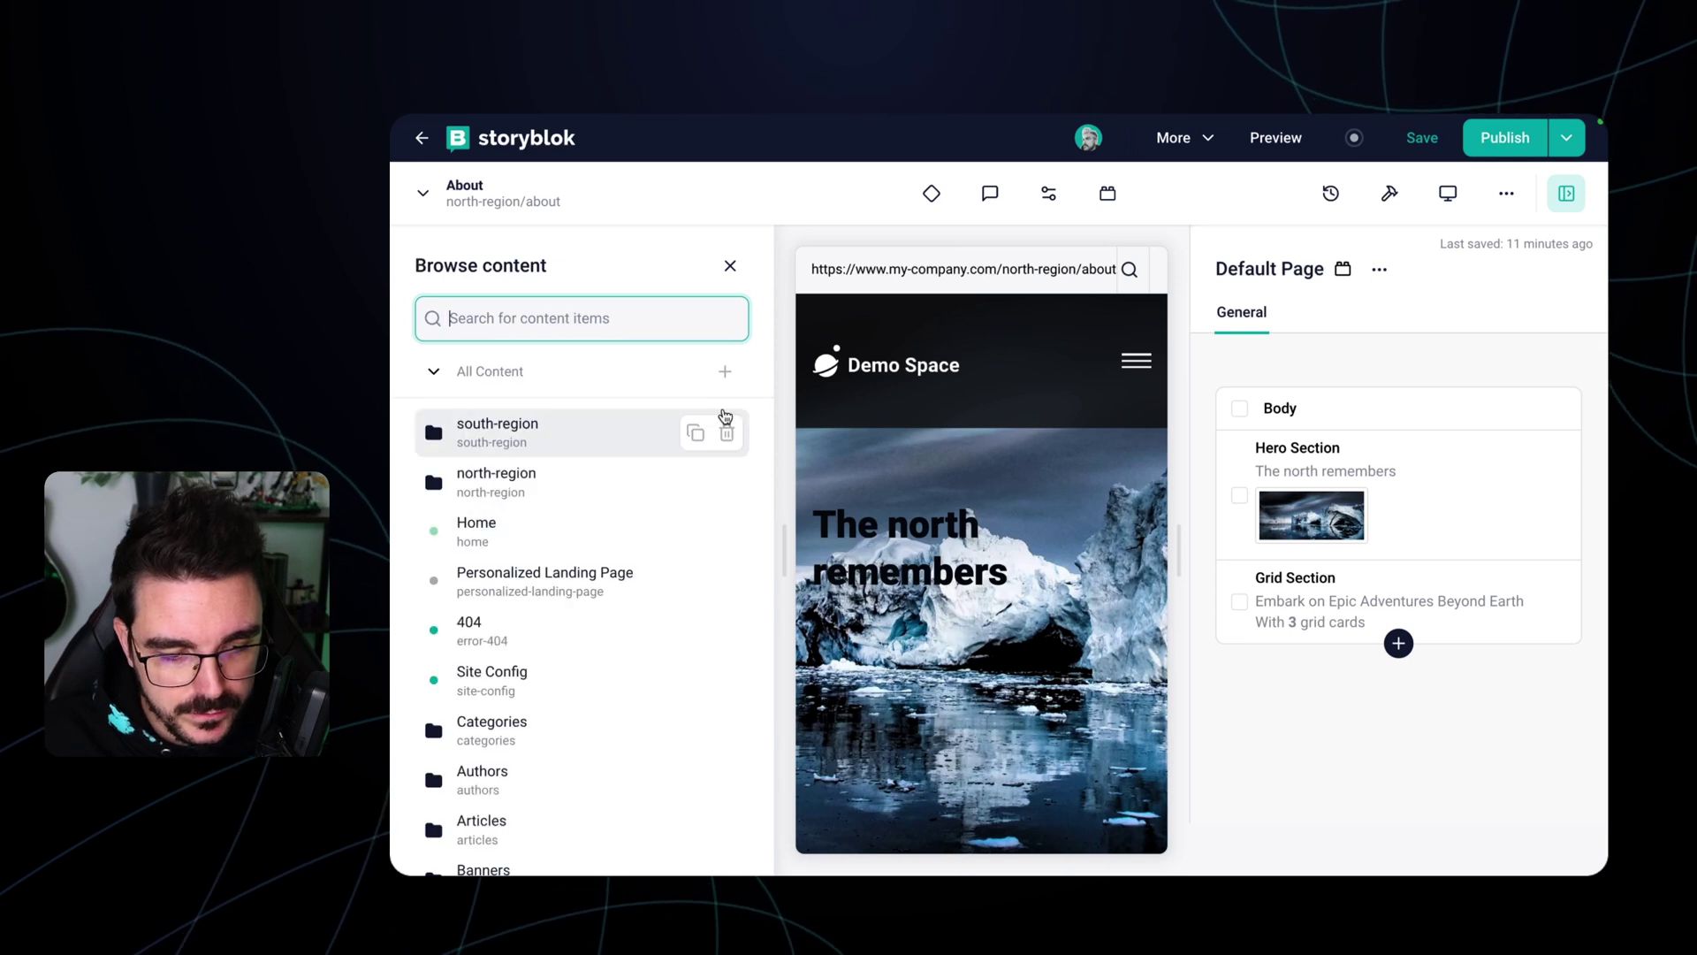
pyautogui.click(725, 373)
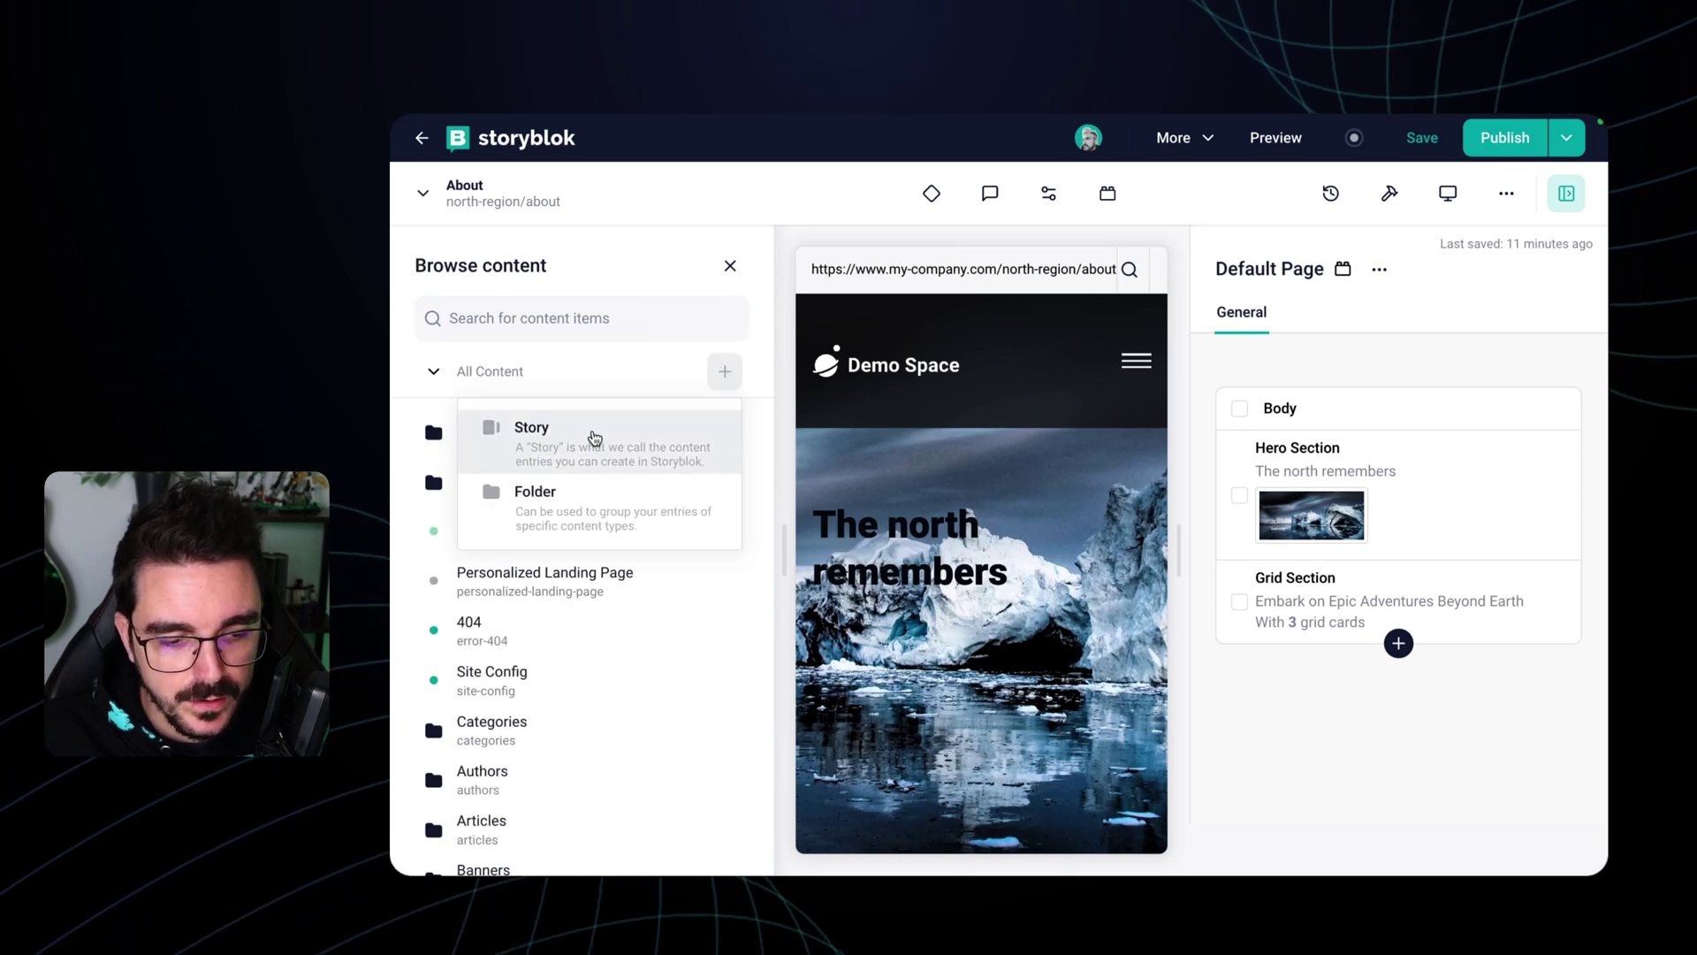
pyautogui.click(549, 495)
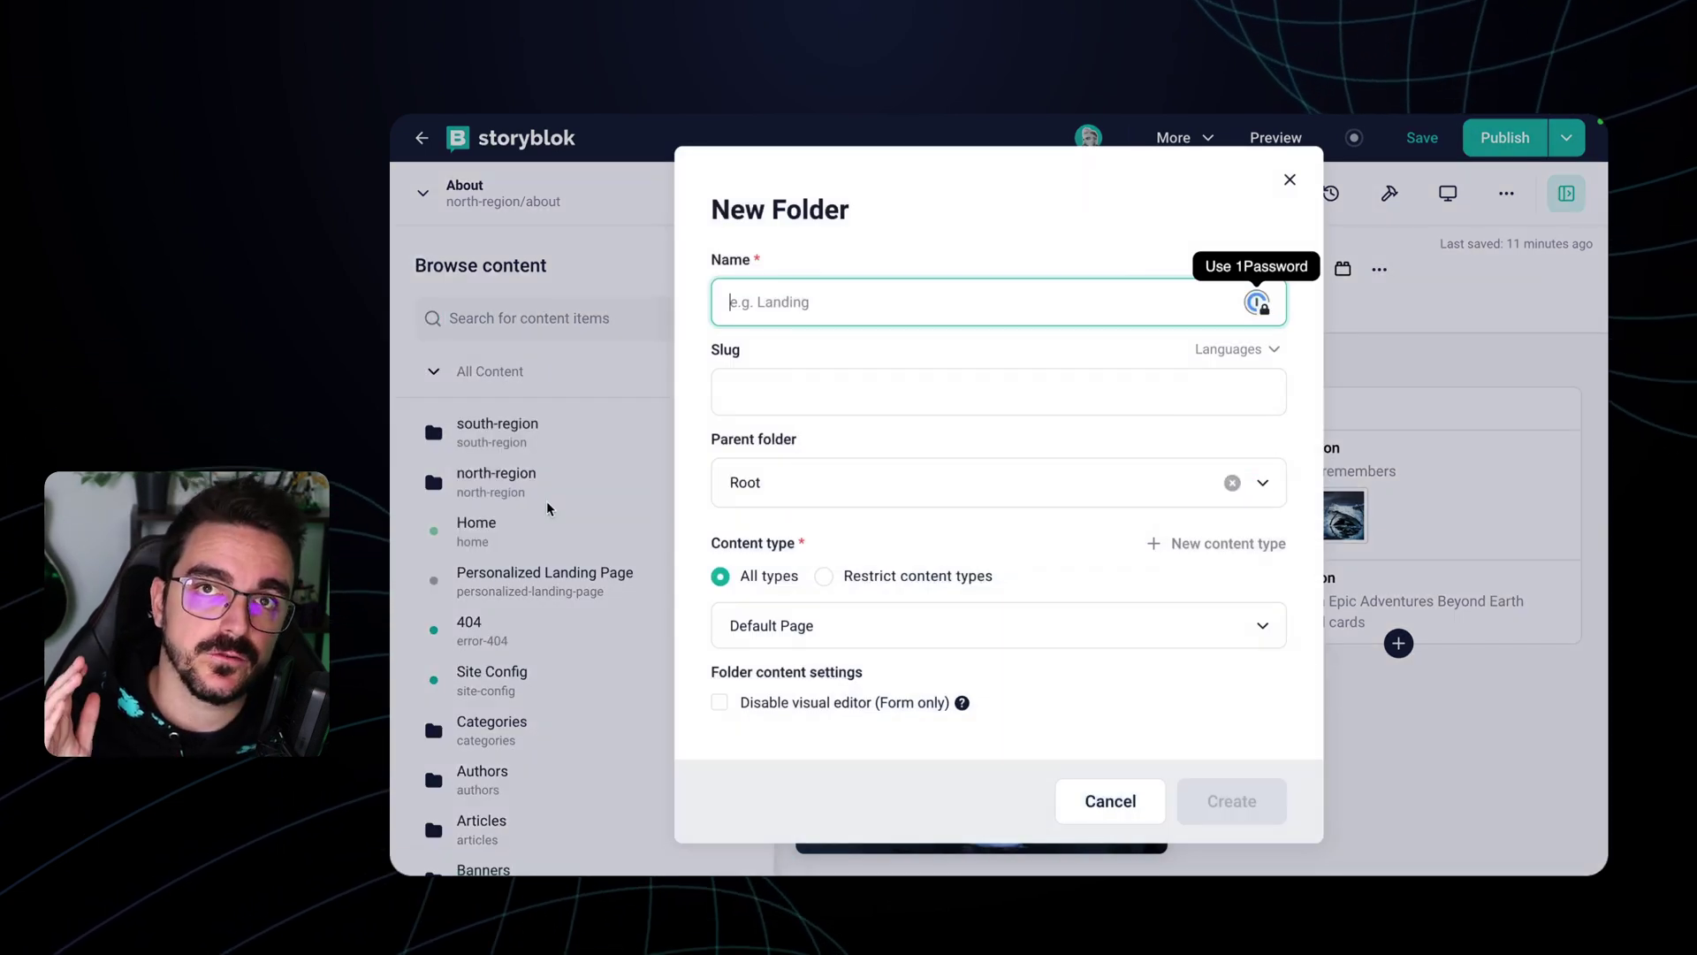
pyautogui.write('west-')
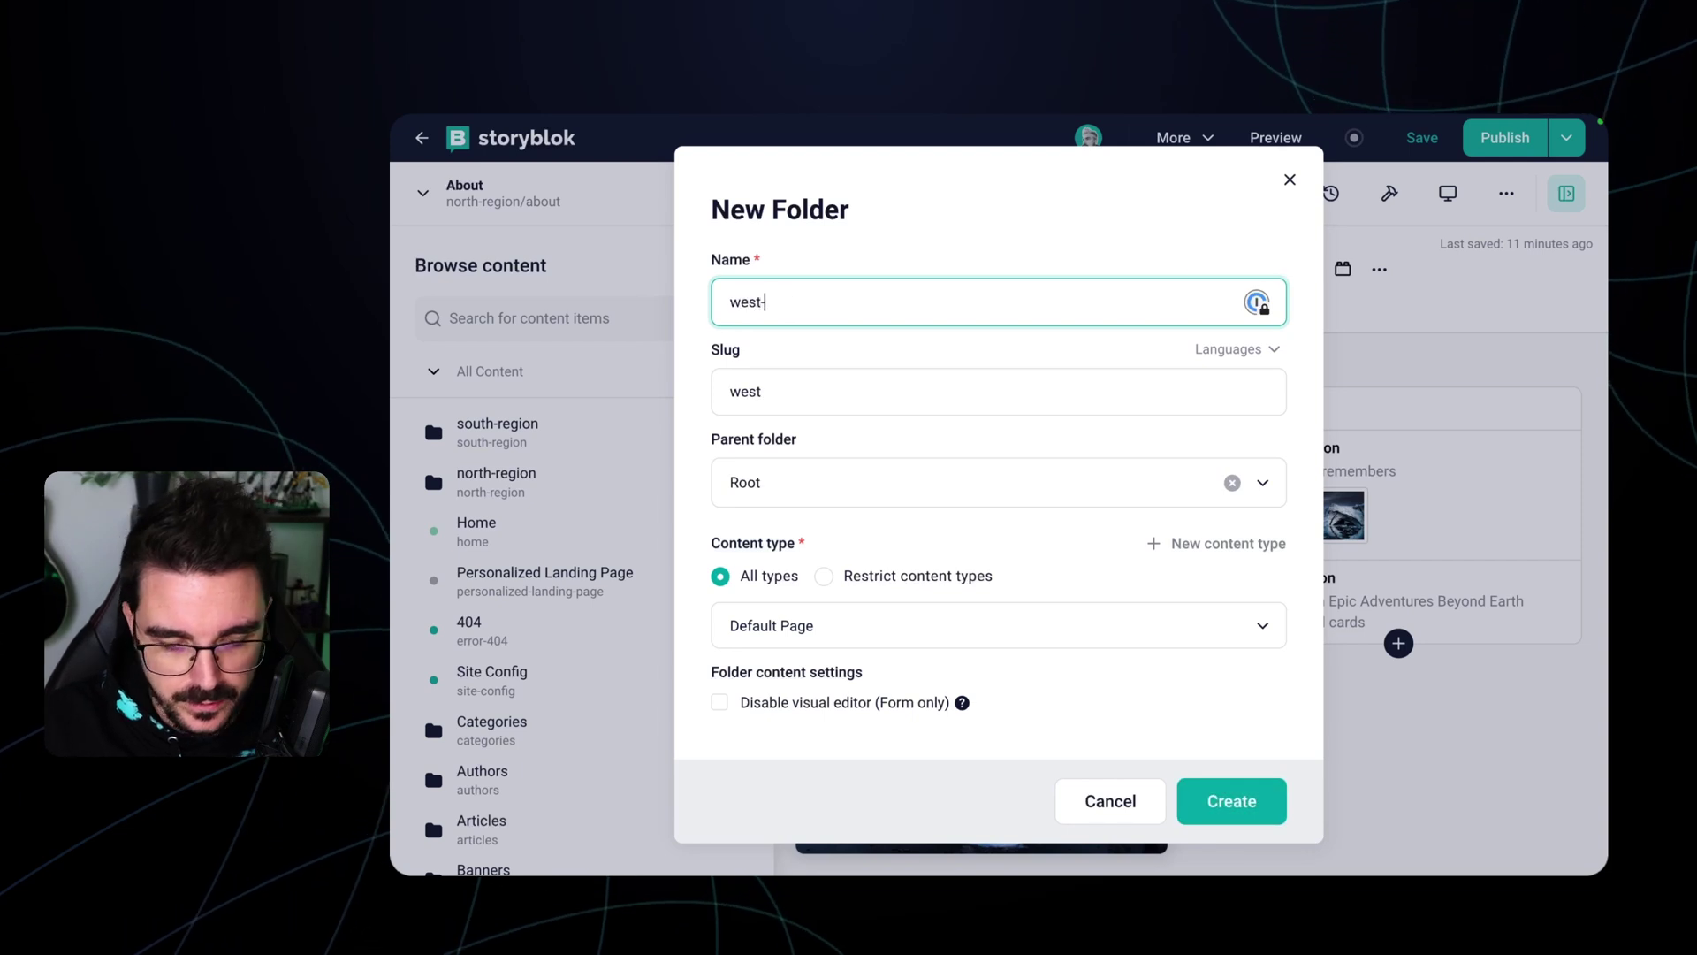
pyautogui.write('region')
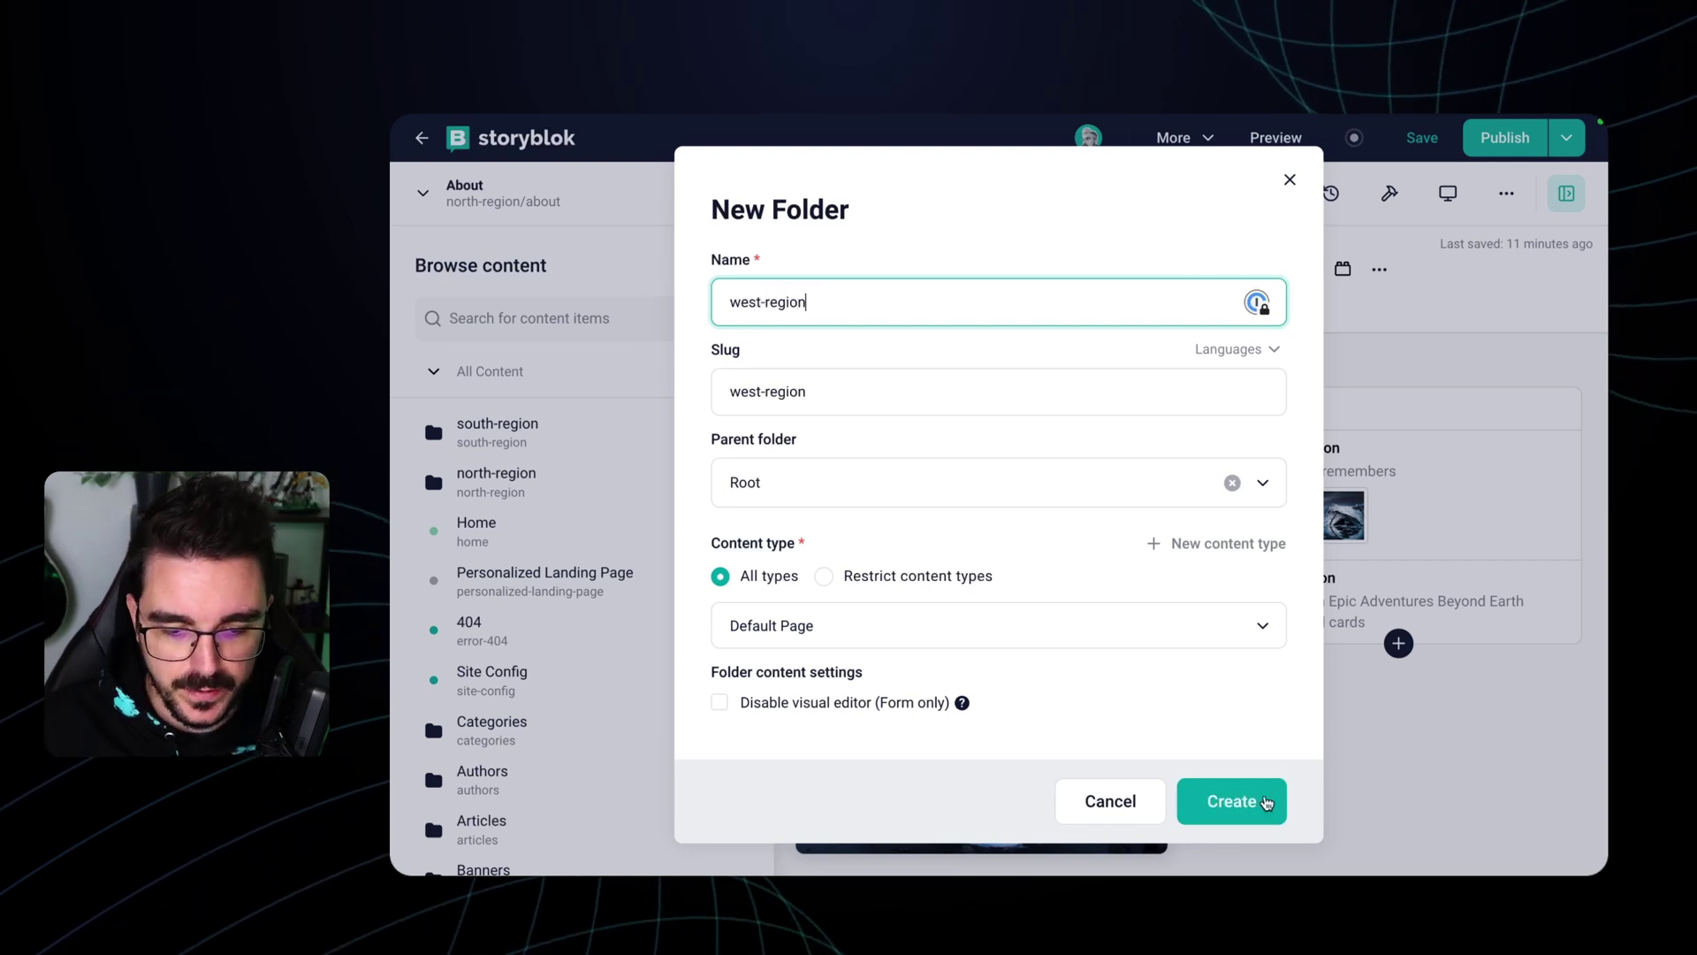
pyautogui.click(1235, 803)
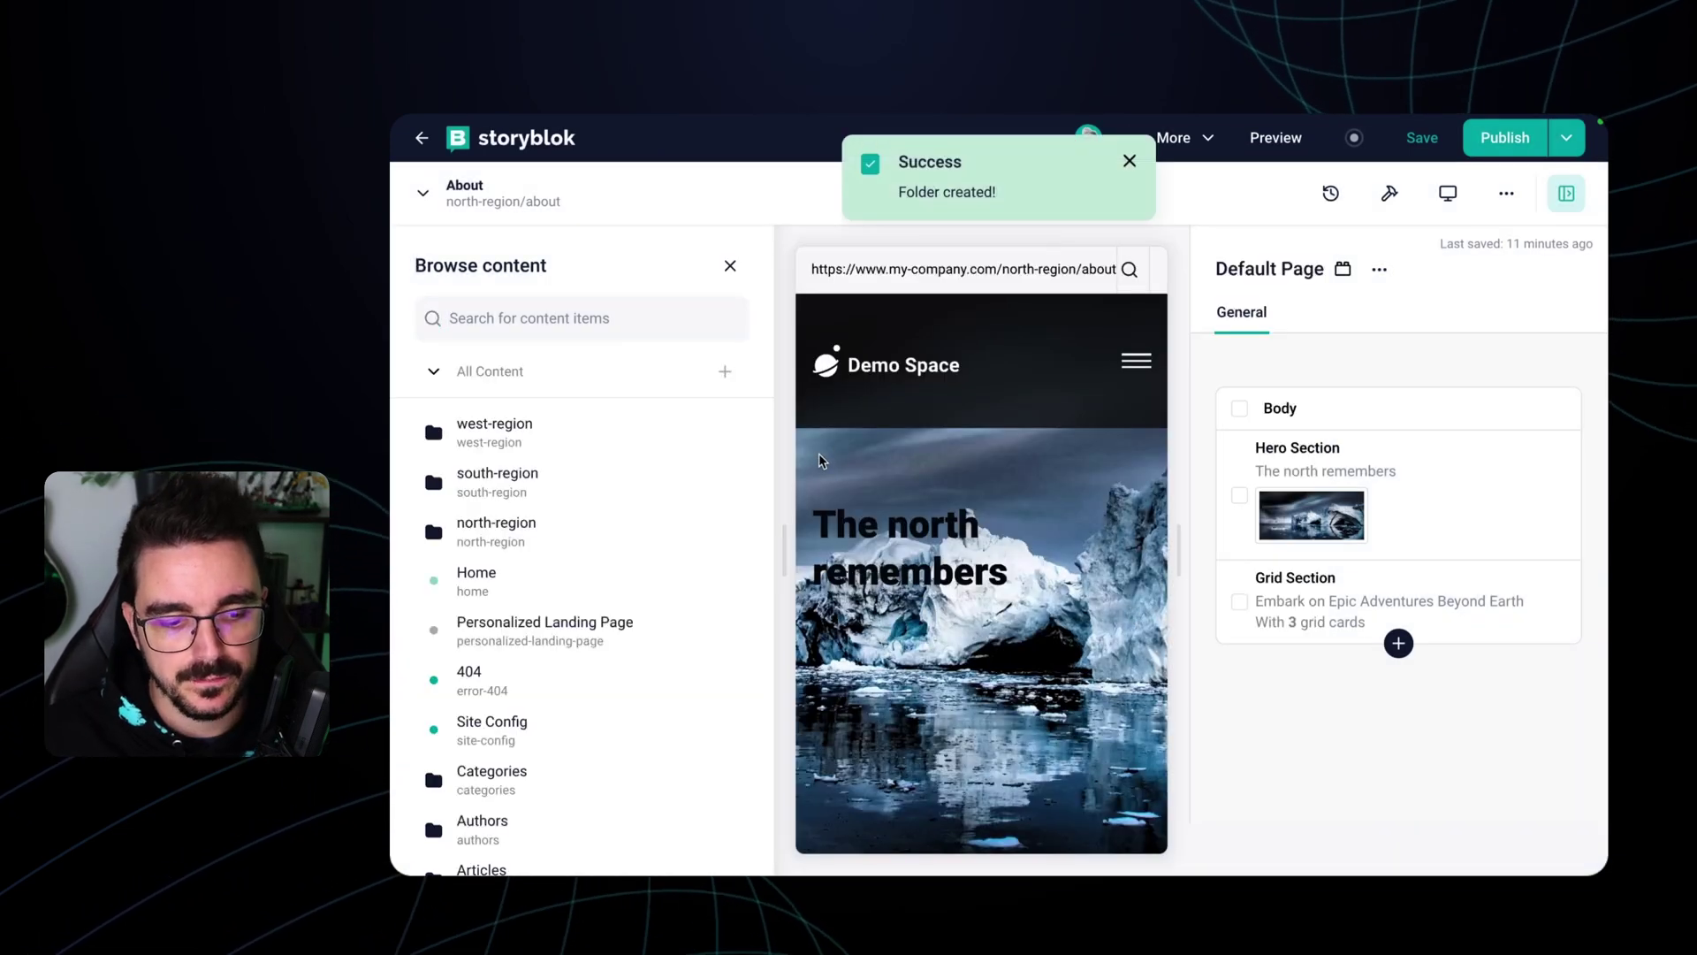
pyautogui.click(730, 266)
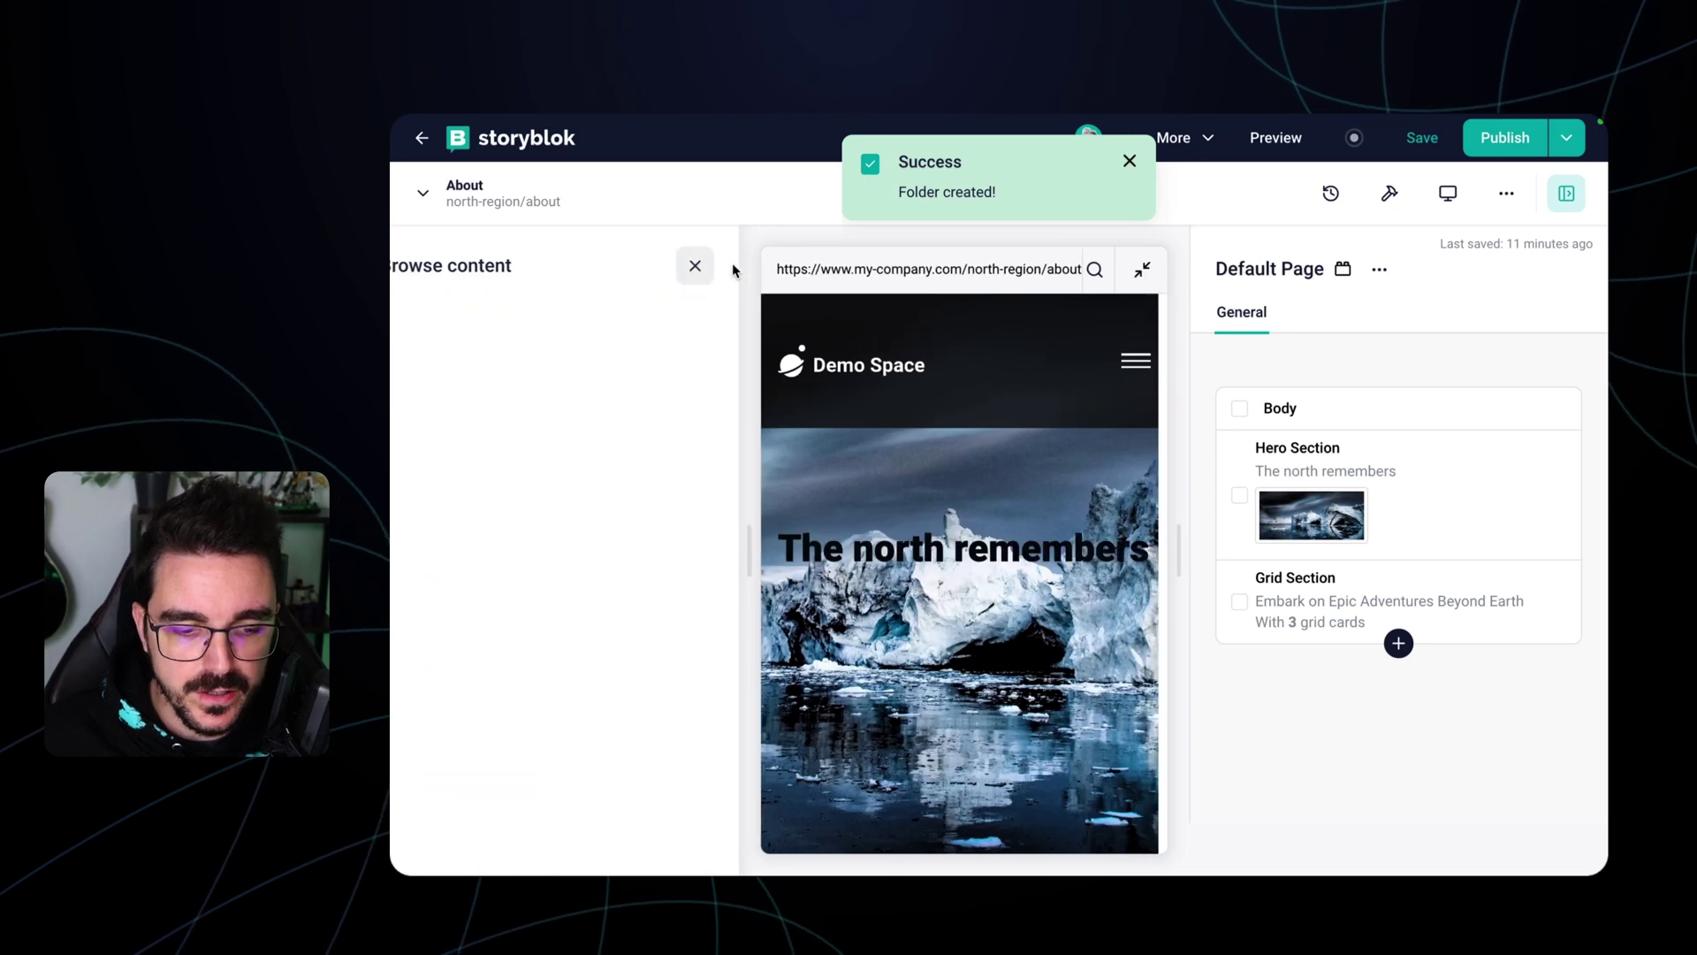
# - Use the Dimensions panel to clone the north-region About page into west-region
pyautogui.click(1212, 146)
pyautogui.click(1243, 235)
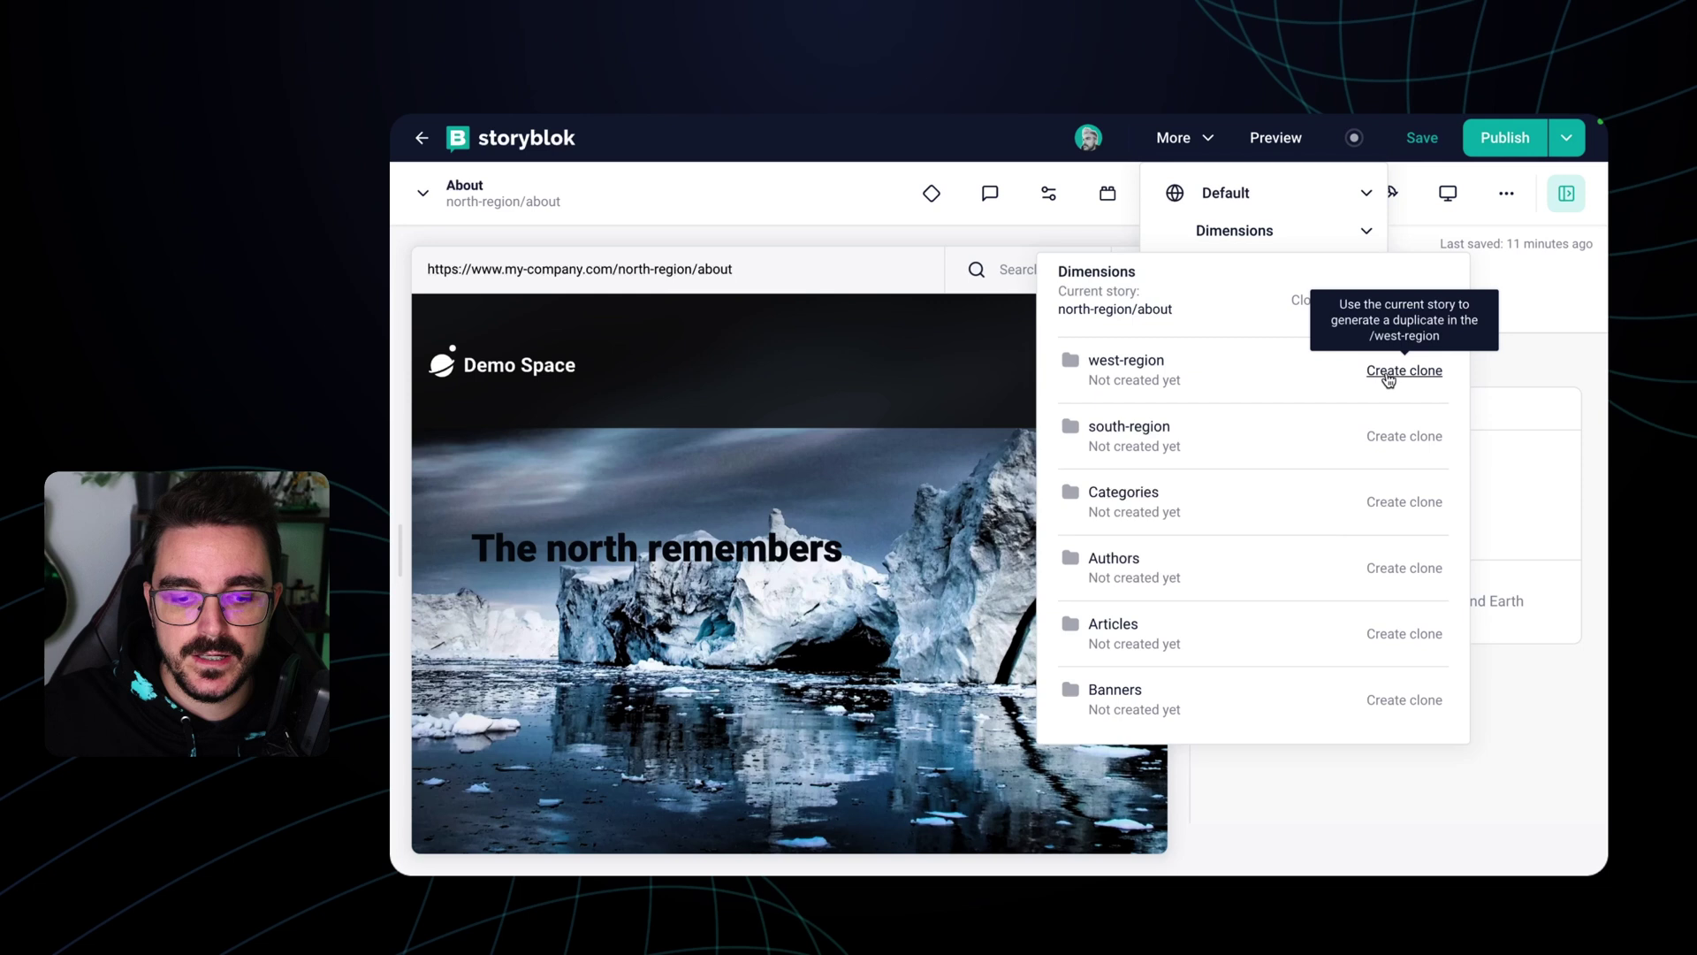
pyautogui.click(1389, 379)
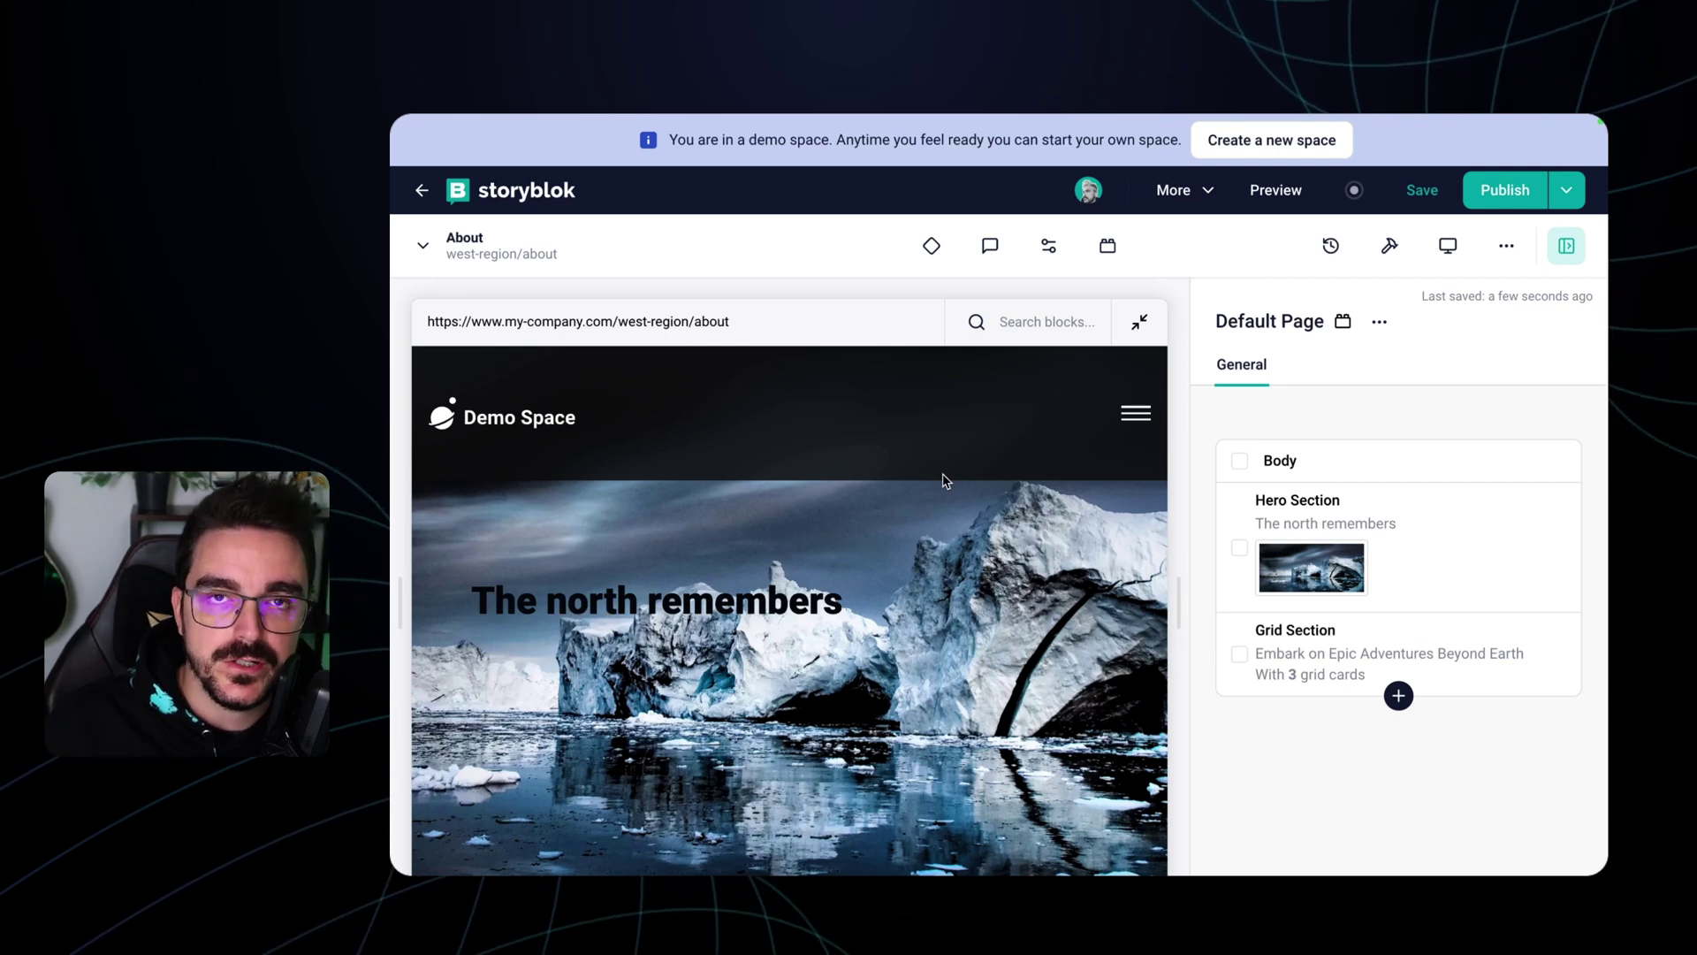
pyautogui.scroll(-6, 849, 618)
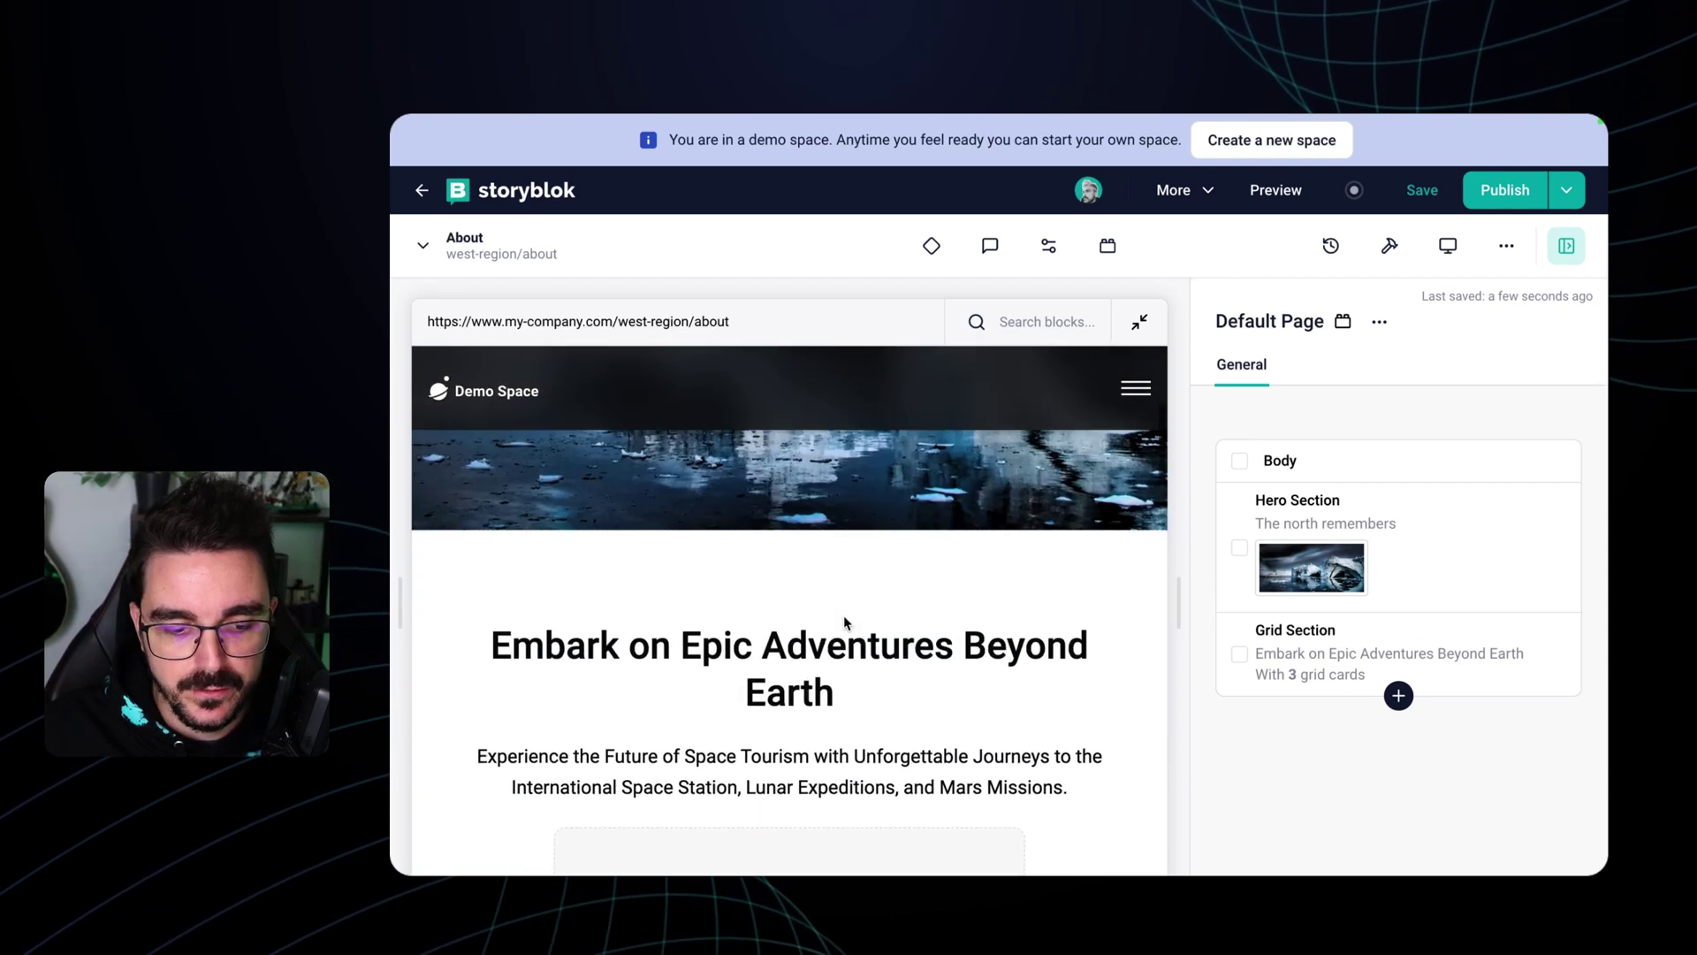
pyautogui.scroll(6, 896, 624)
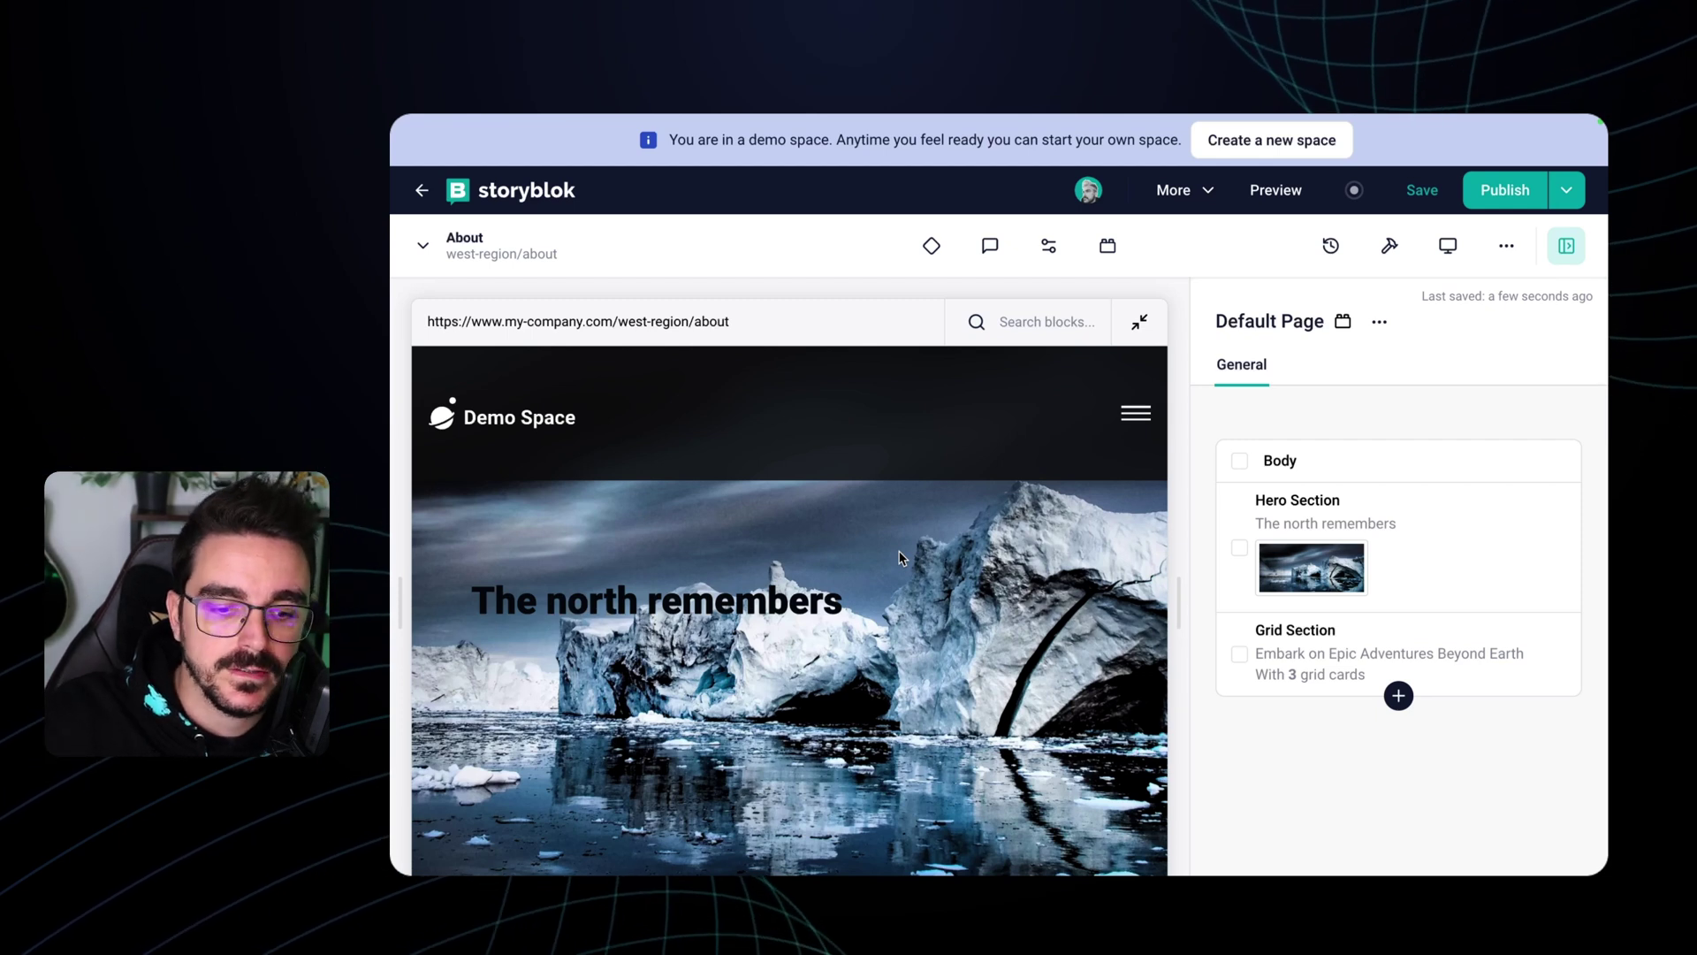
# - Replace the Hero Section headline with 'West coast' and save the west-region About page
pyautogui.click(1299, 512)
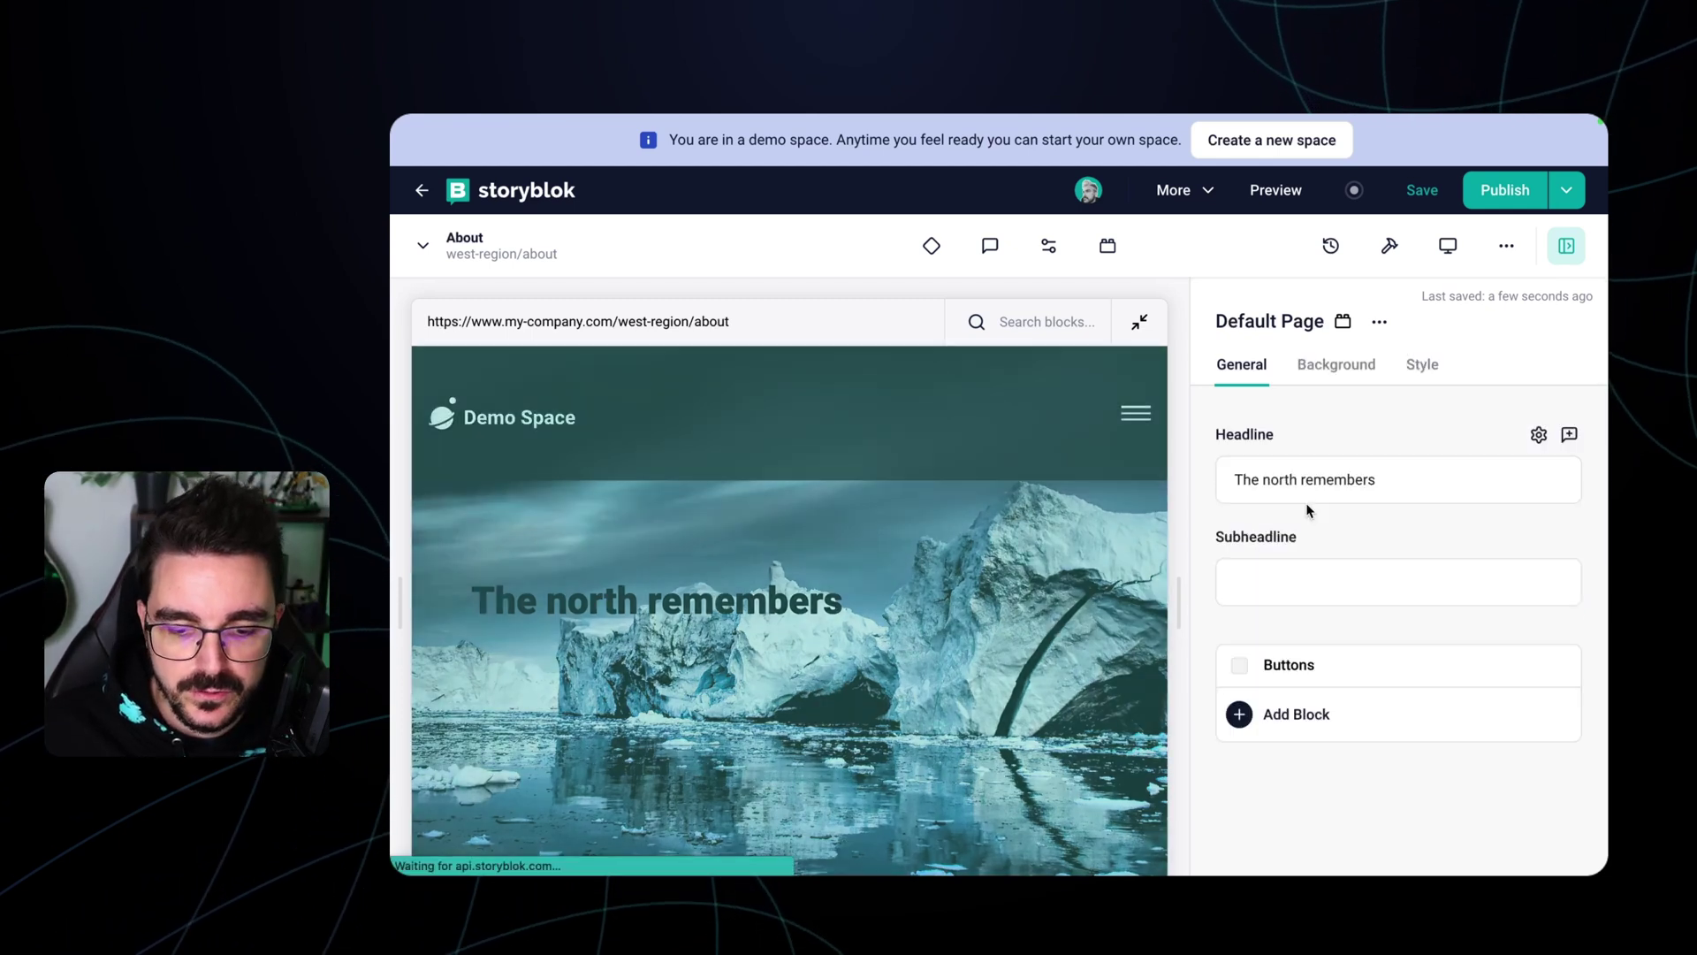
pyautogui.click(1318, 504)
pyautogui.hotkey('ctrl', 'a')
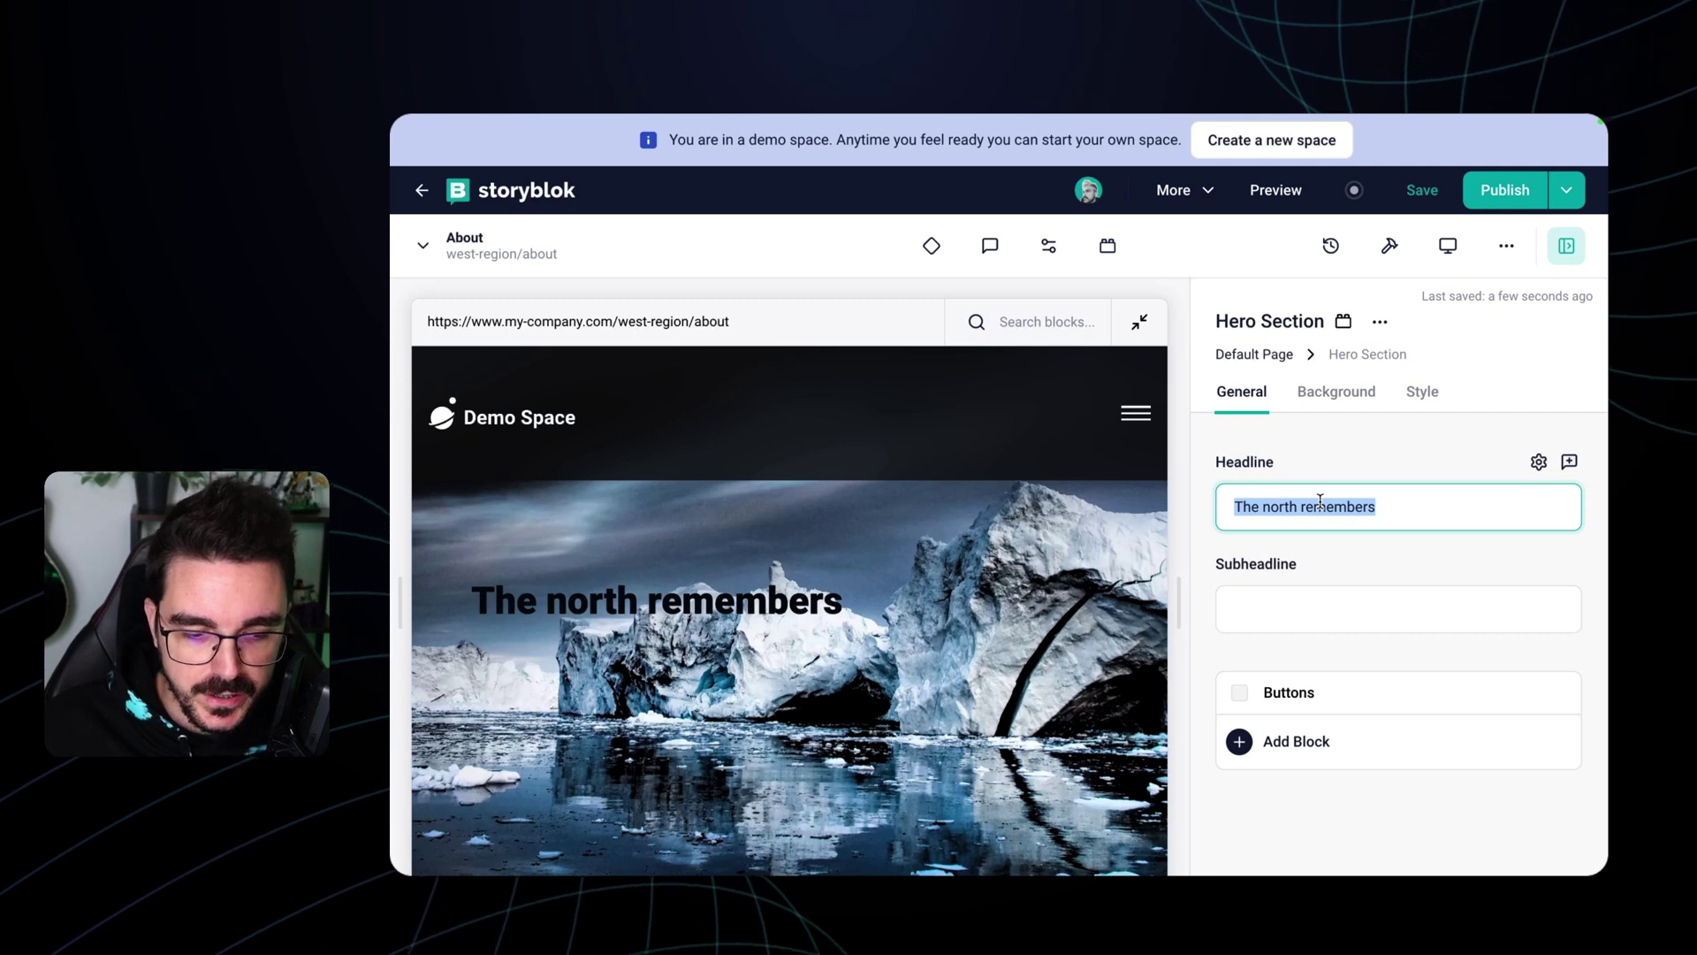
pyautogui.write('West co')
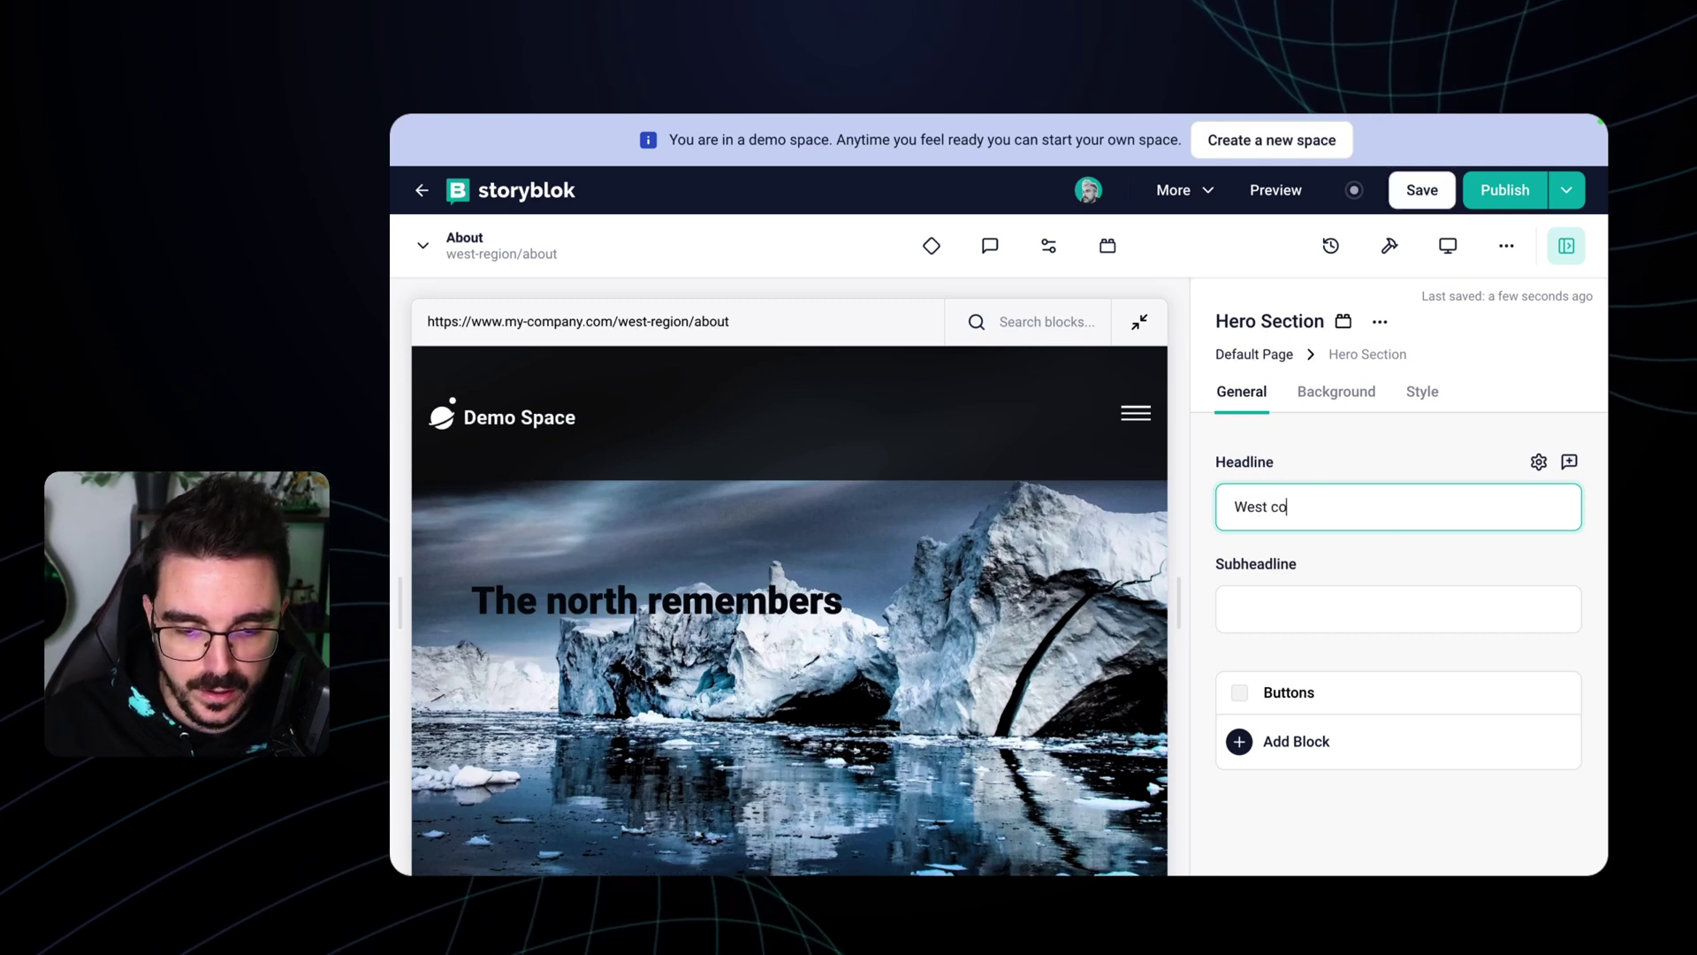
pyautogui.write('ast')
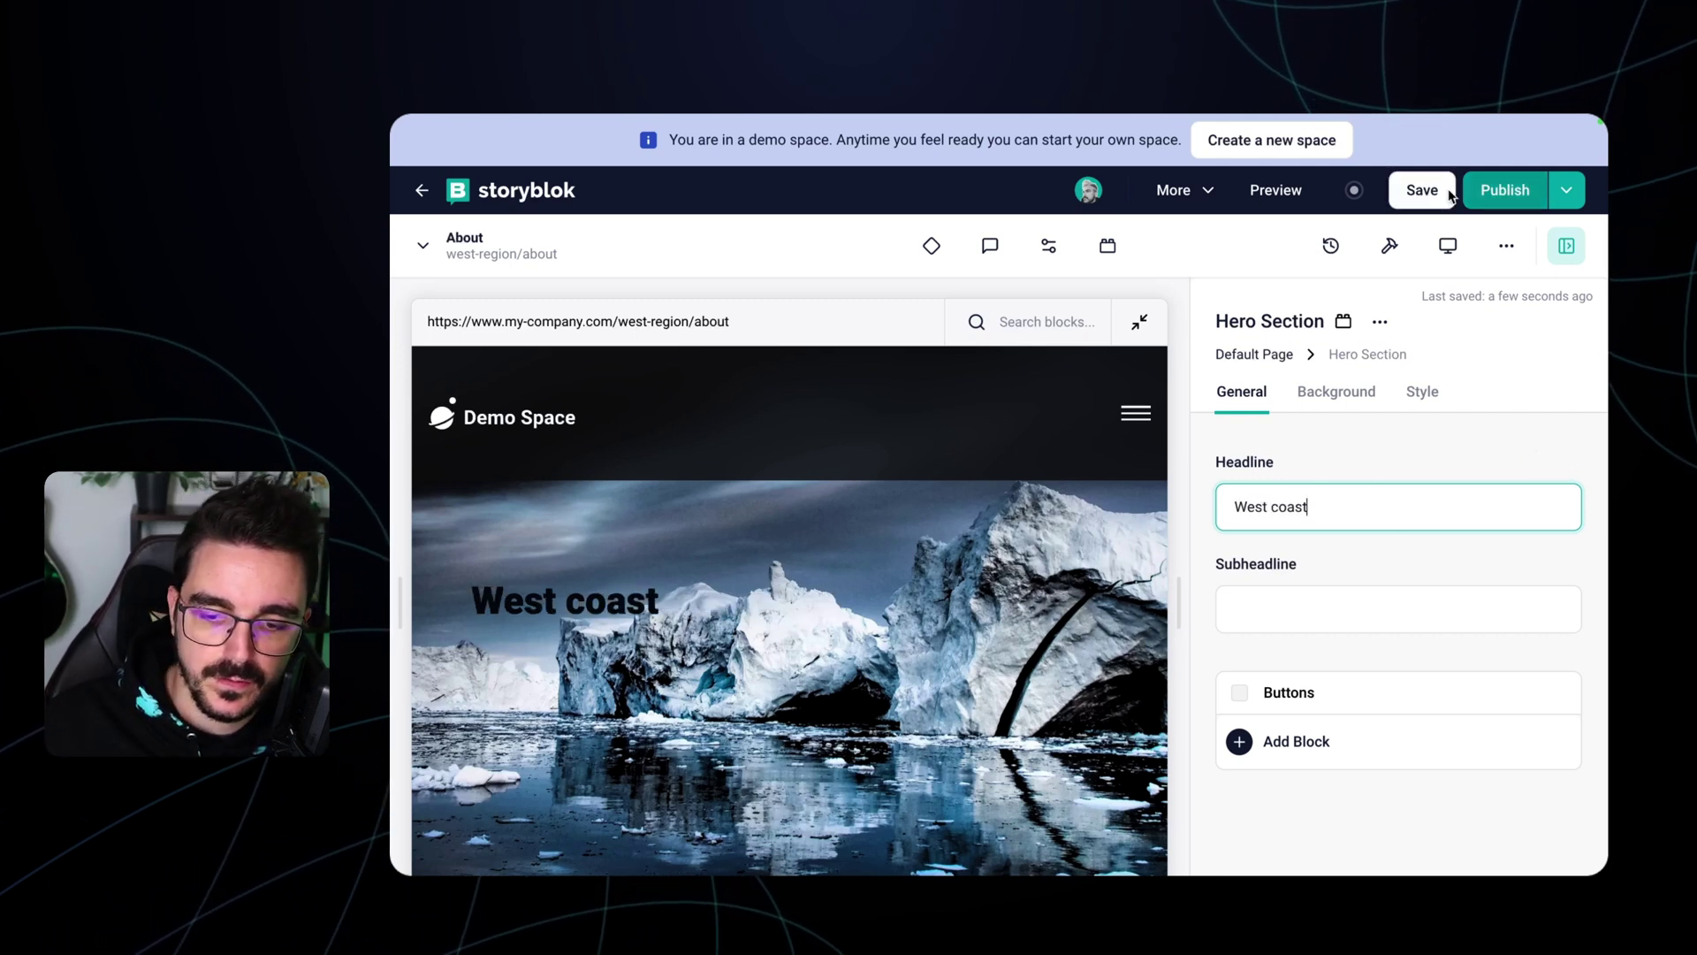
pyautogui.click(1422, 190)
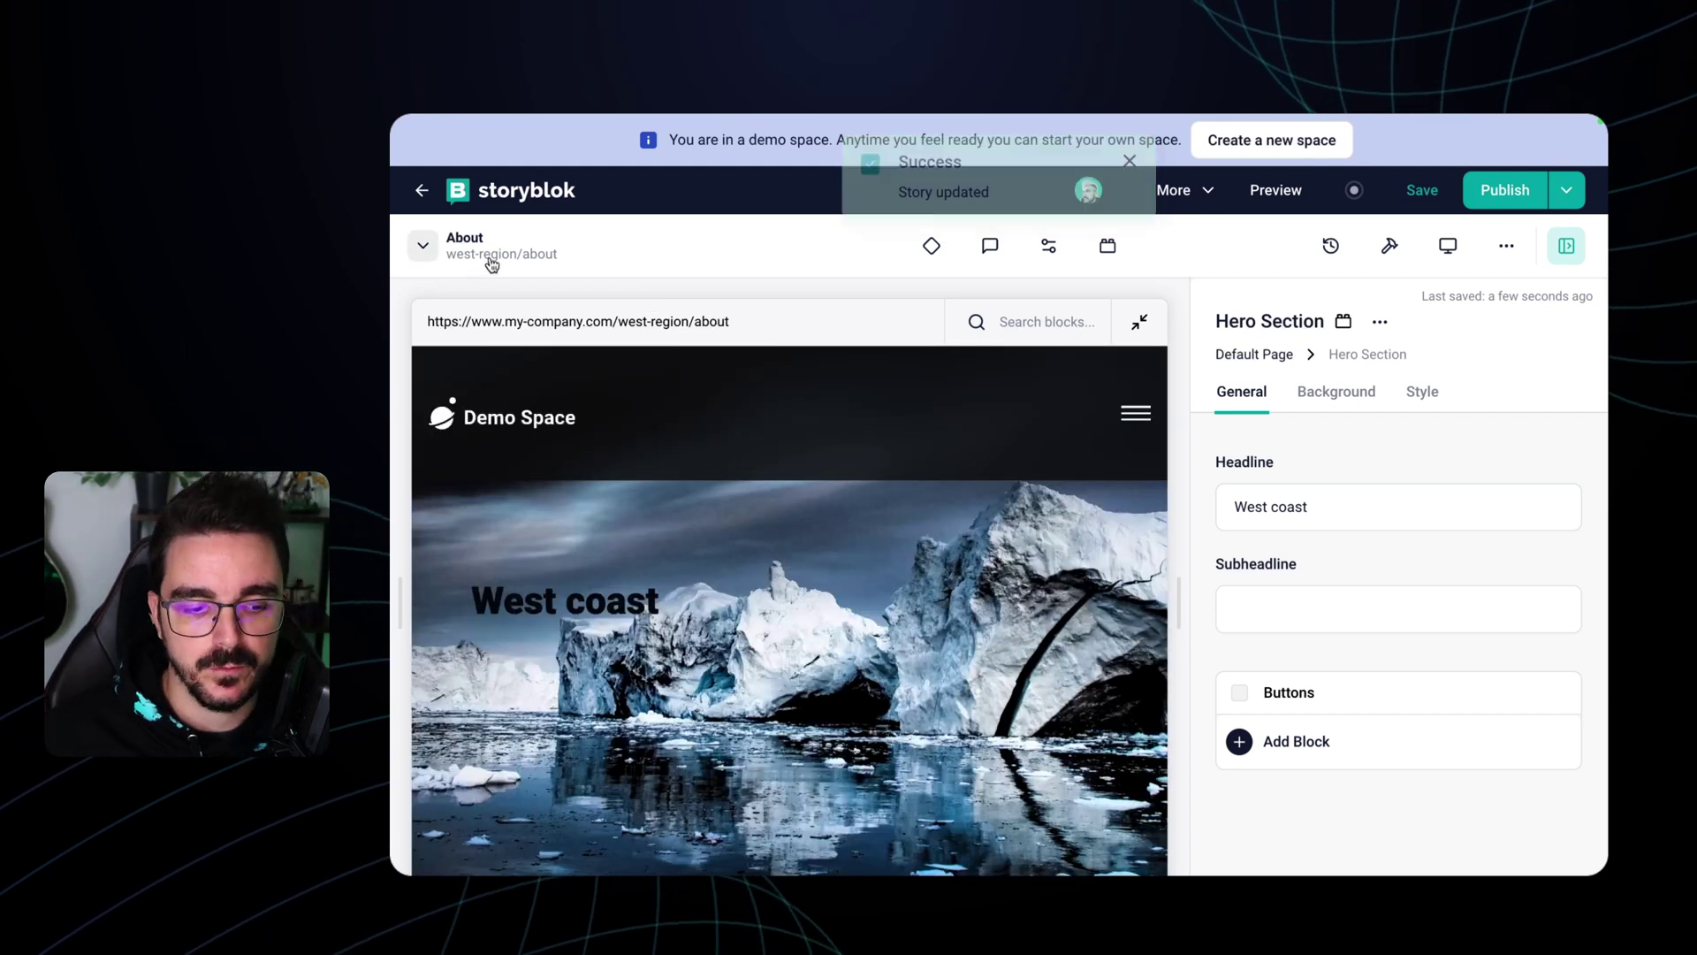
# - Show the Dimensions panel listing which region folders have a linked About page
pyautogui.click(1205, 190)
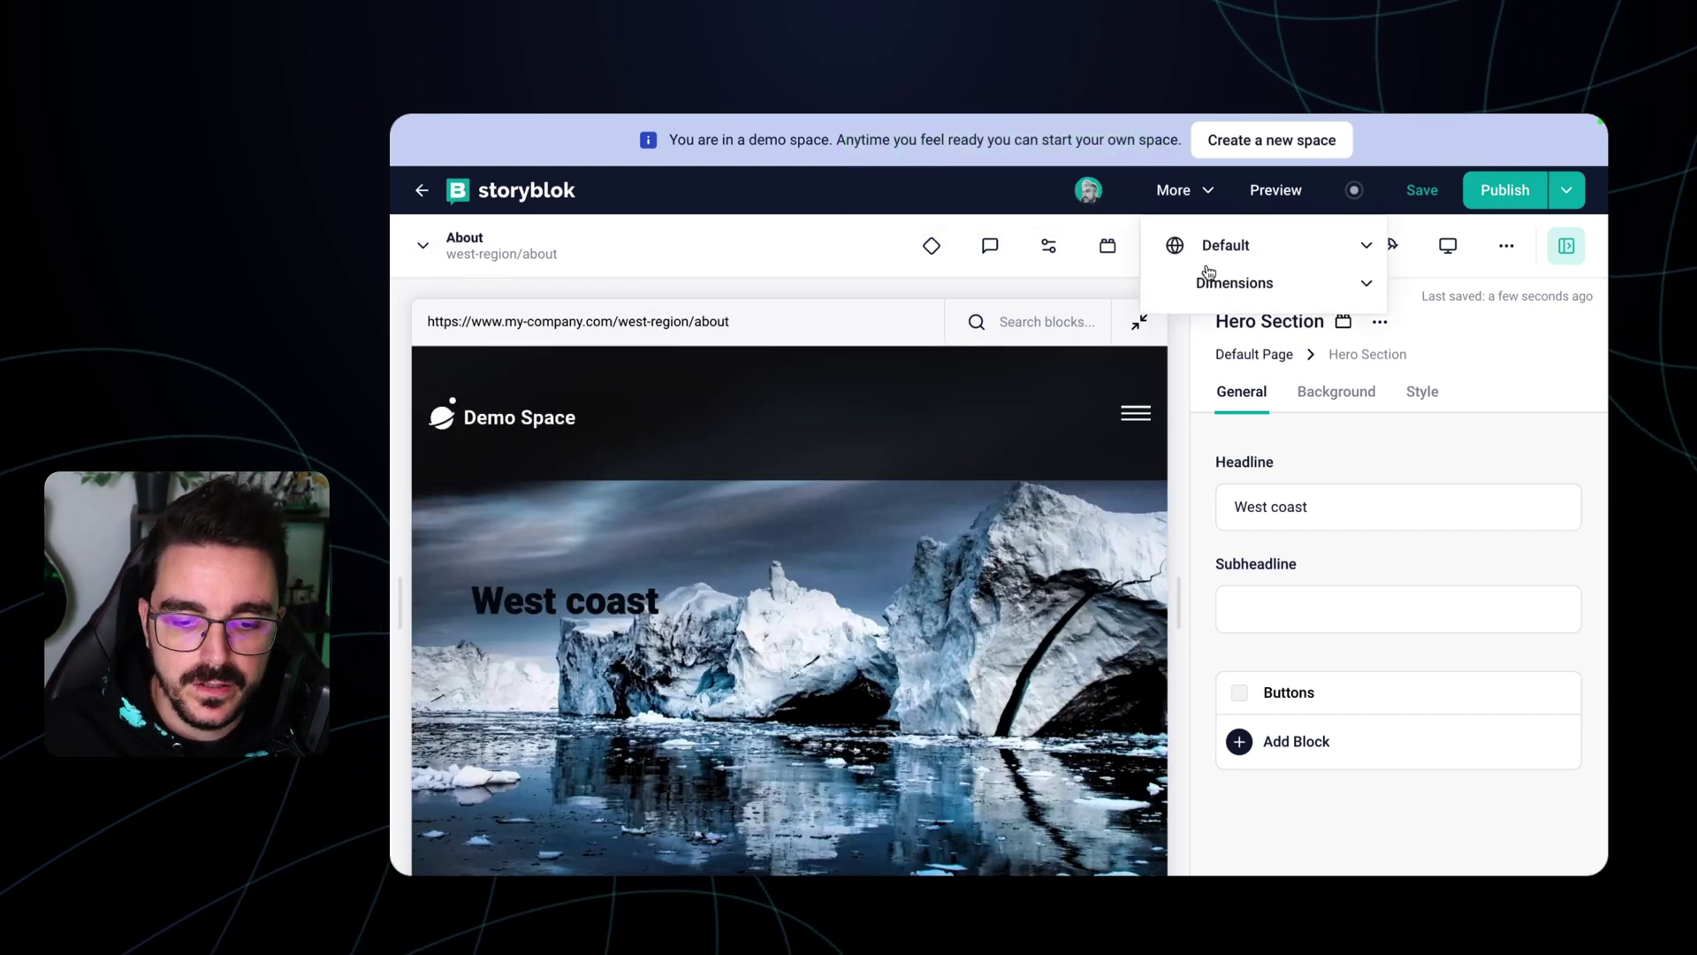
pyautogui.click(1356, 281)
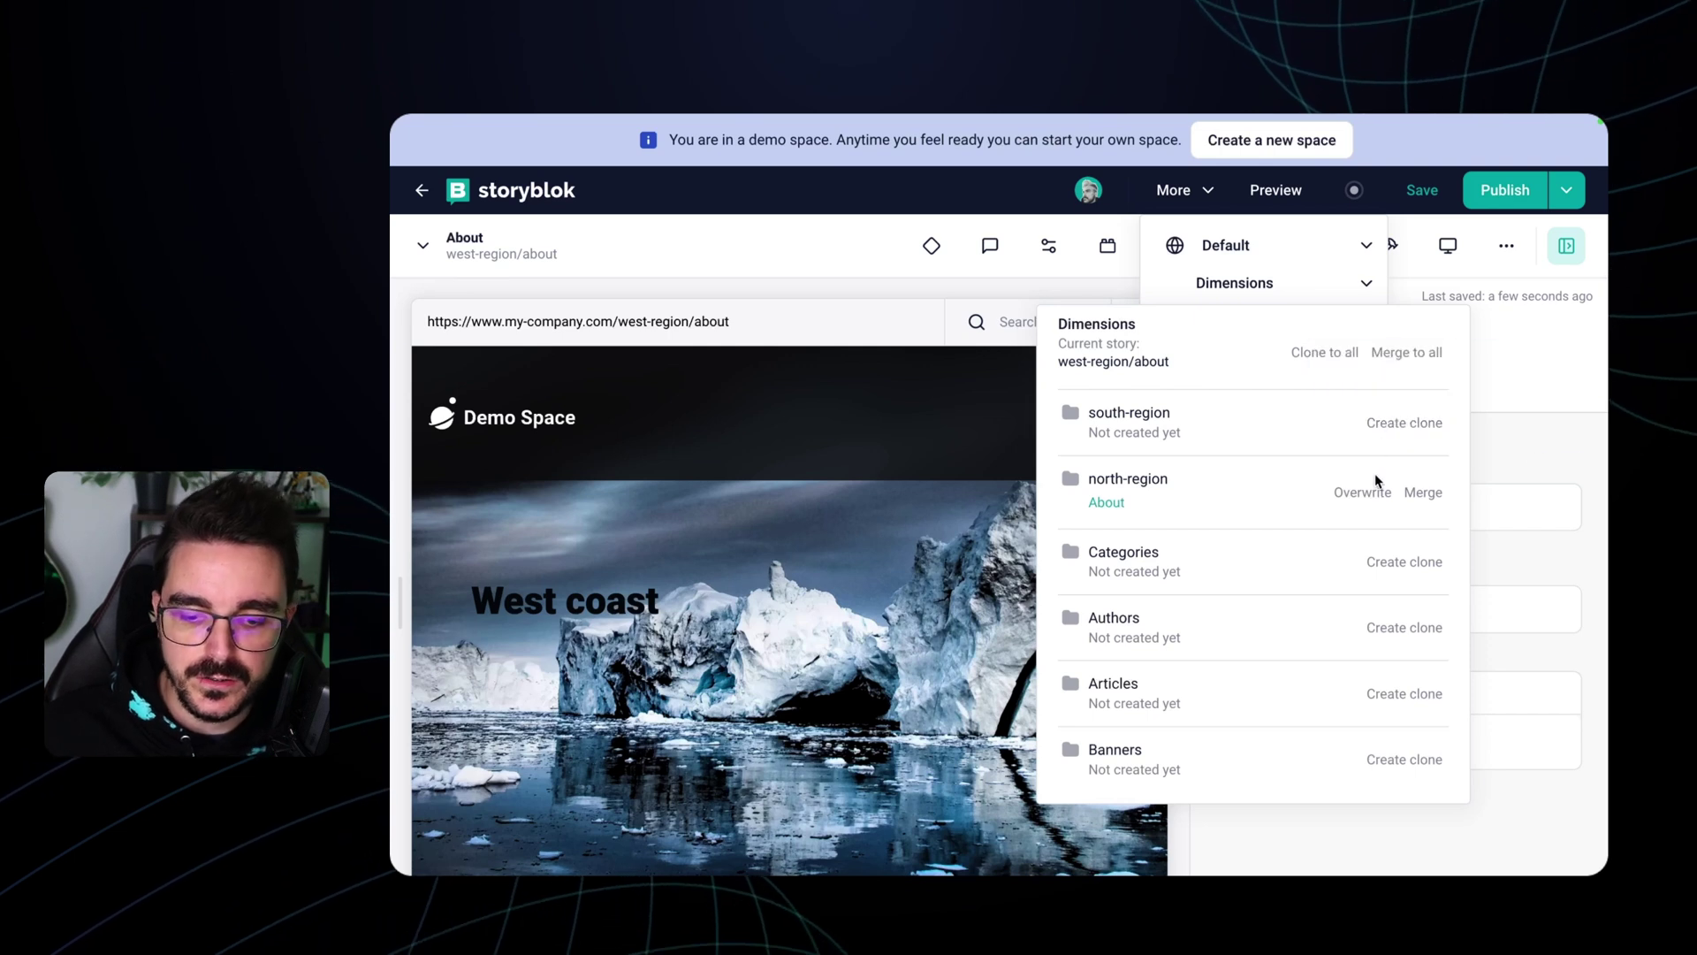